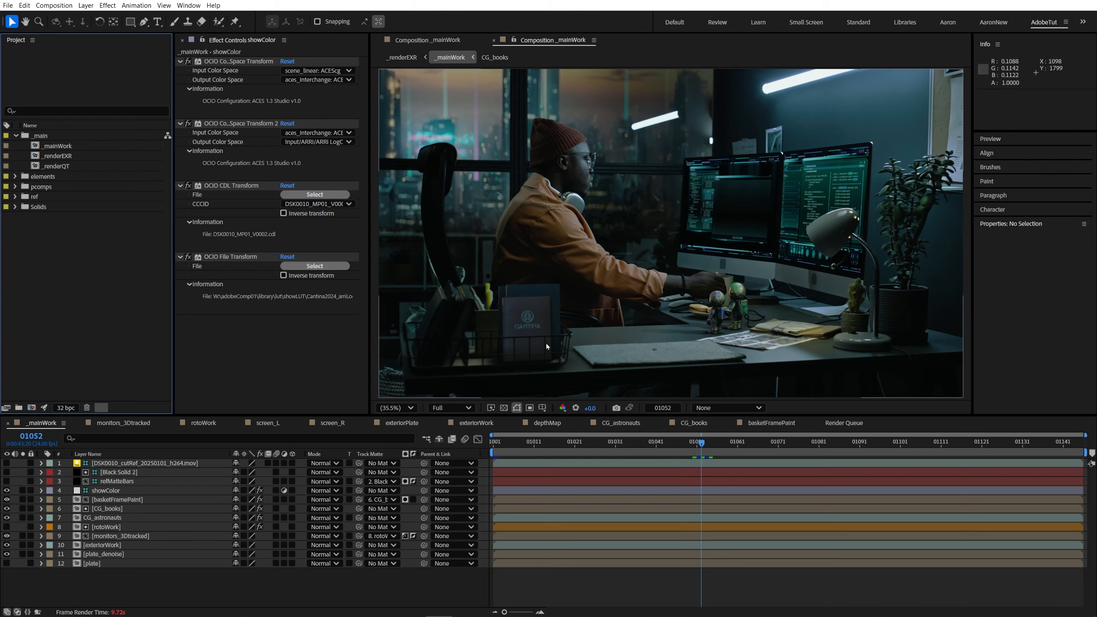
# - Inspect the Cantina book in the desk basket and the computer monitors up close in the _mainWork composition
pyautogui.scroll(3, 546, 343)
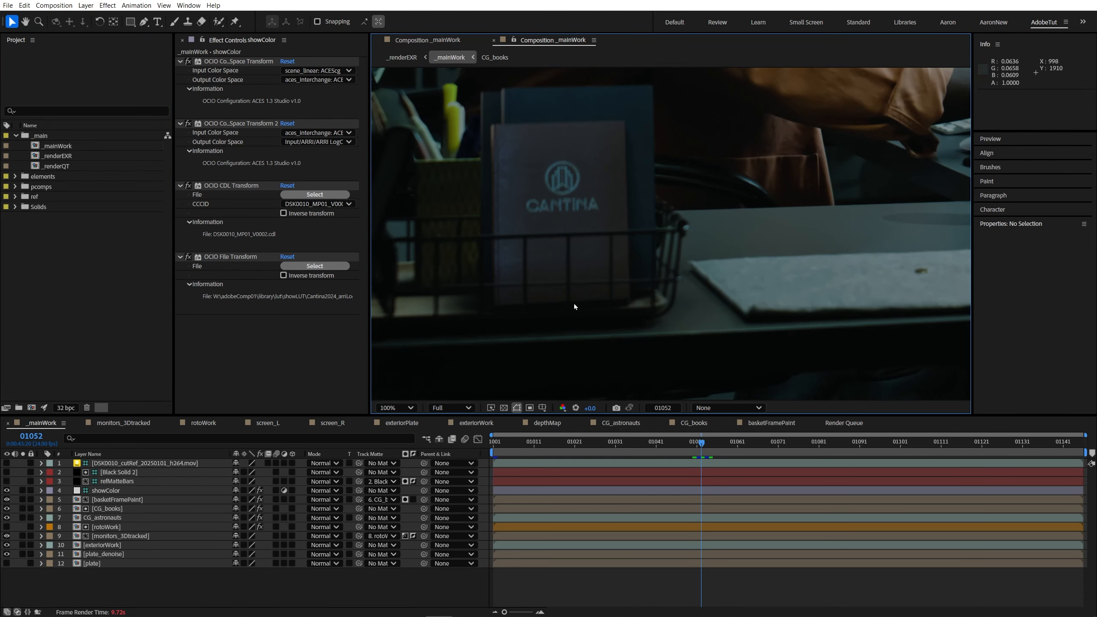
pyautogui.scroll(-2, 575, 306)
pyautogui.hotkey('shift', '/')
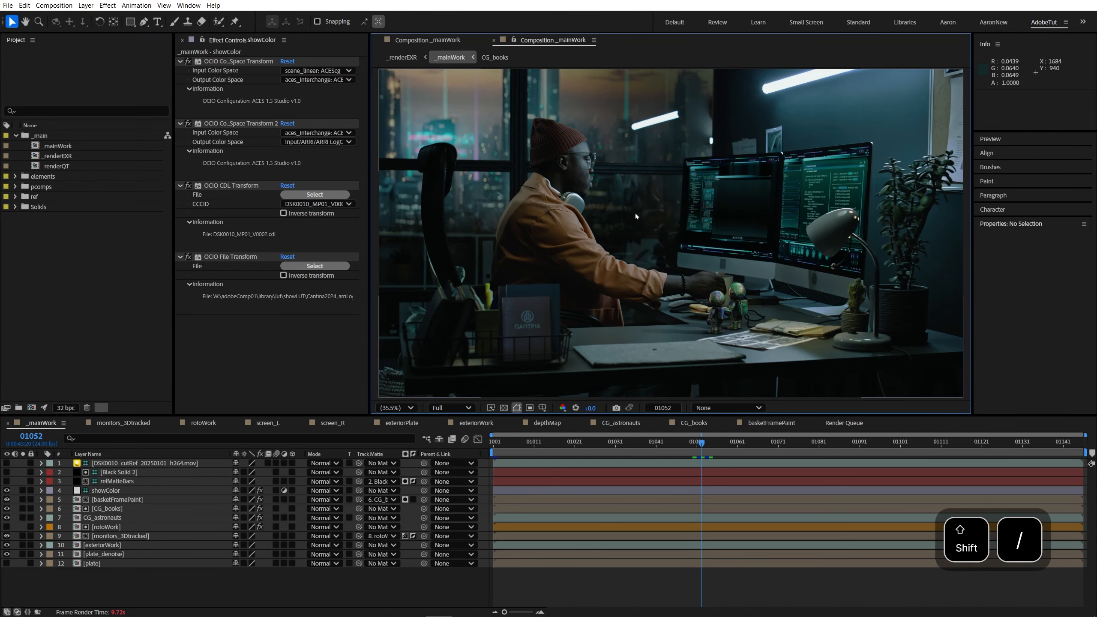
pyautogui.press('/')
pyautogui.moveTo(825, 209); pyautogui.dragTo(510, 318)
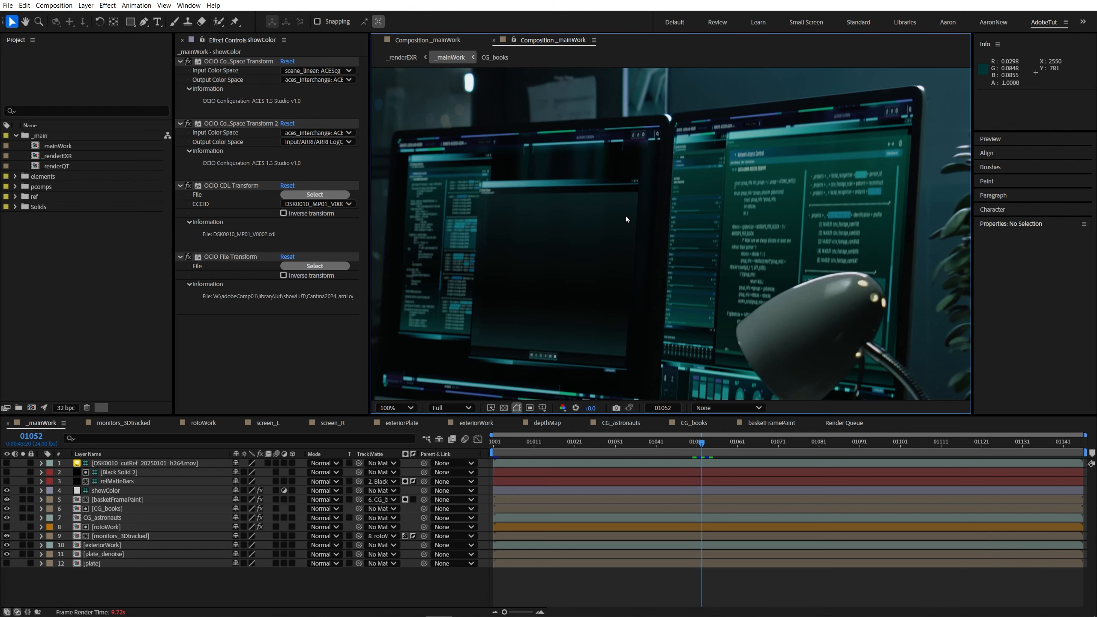
pyautogui.hotkey('shift', '/')
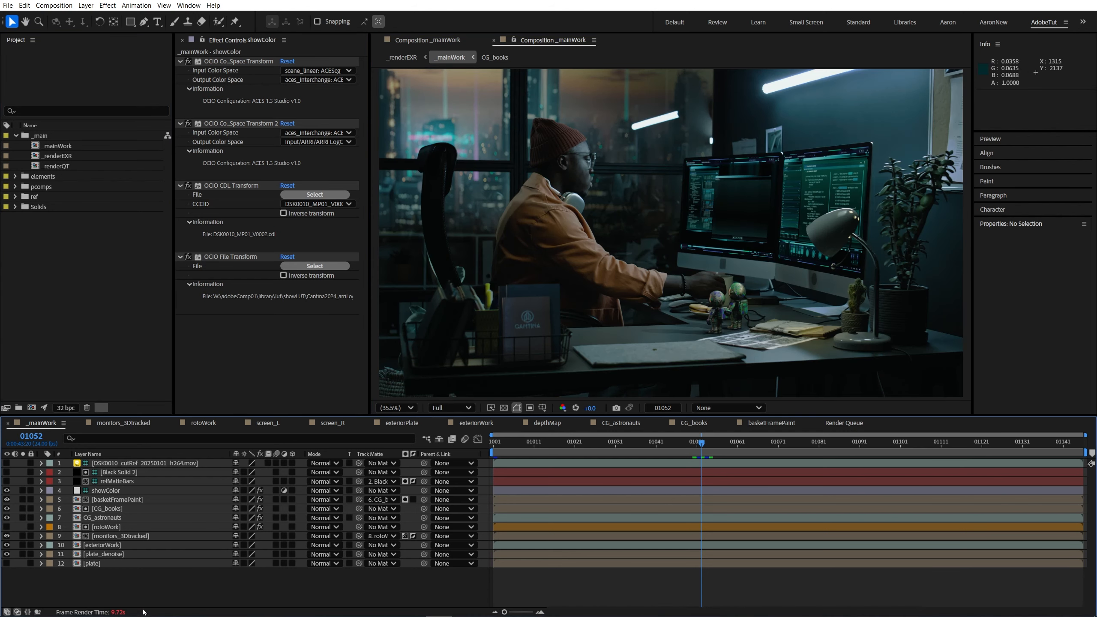
# - Import DSK0010_GFX_03_v011.exr from the shot's elements/gfx folder into the project
pyautogui.click(146, 607)
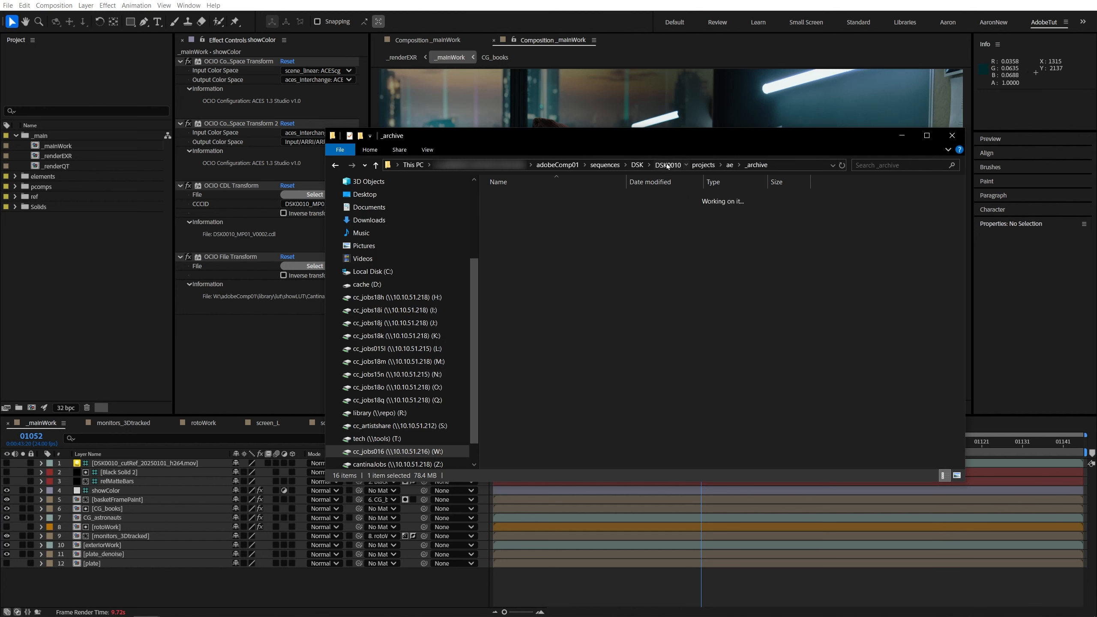
pyautogui.click(668, 166)
pyautogui.doubleClick(548, 194)
pyautogui.doubleClick(516, 211)
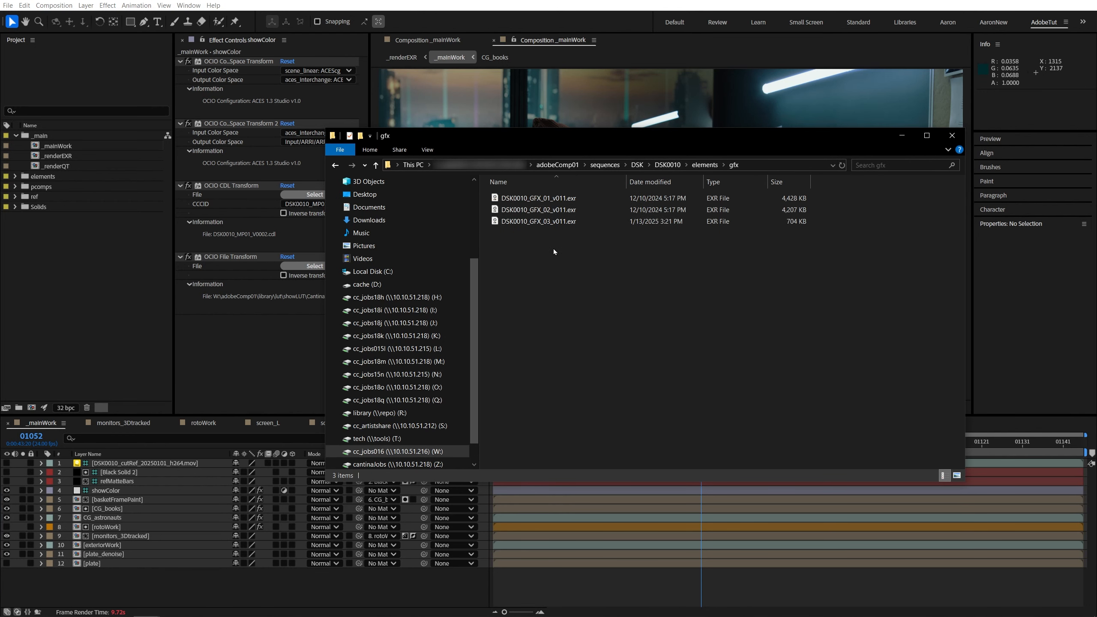
pyautogui.click(535, 221)
pyautogui.moveTo(538, 221); pyautogui.dragTo(62, 275)
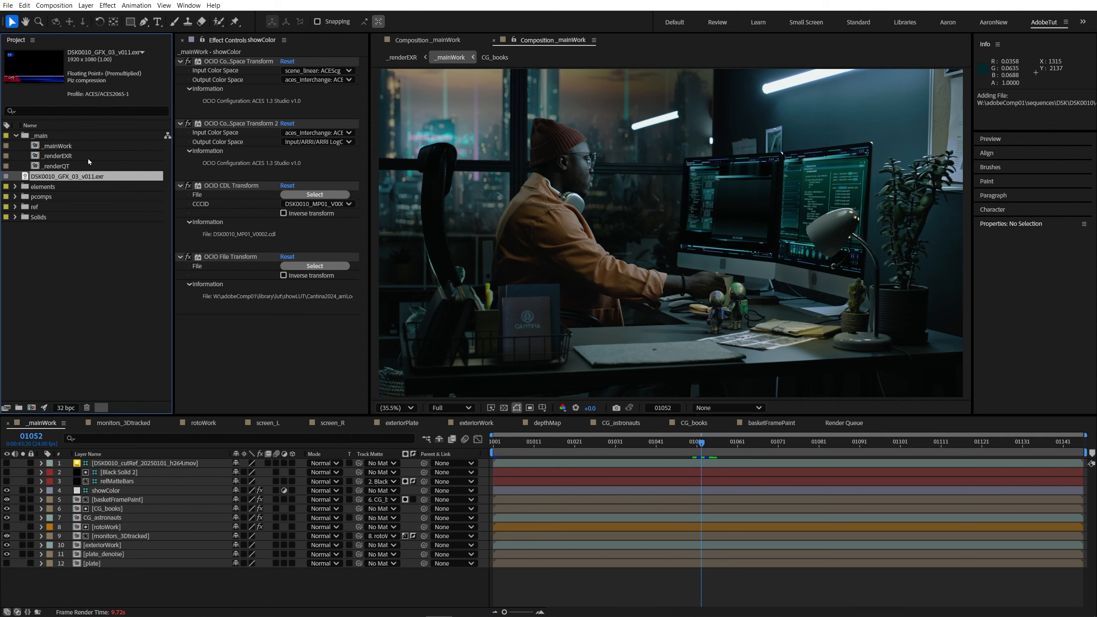
# - Import the DSK0010_EL01_V0001 and DSK0010_EL02_V0001 image sequence folders from the shot's elements/plates folder
pyautogui.press('alt')
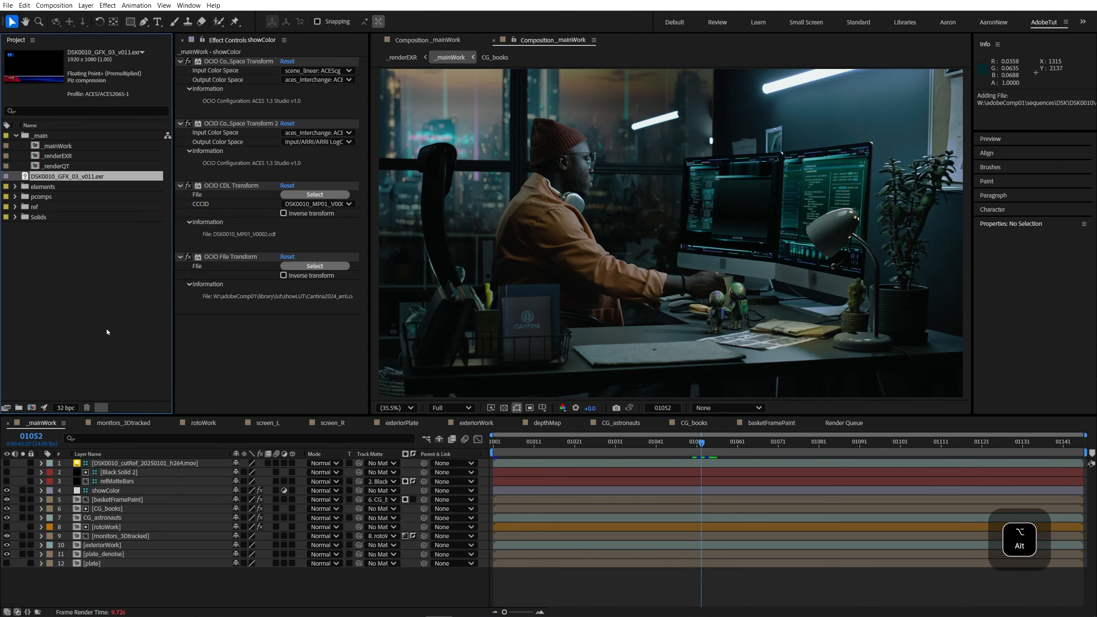
pyautogui.hotkey('alt', 'Tab')
pyautogui.click(673, 167)
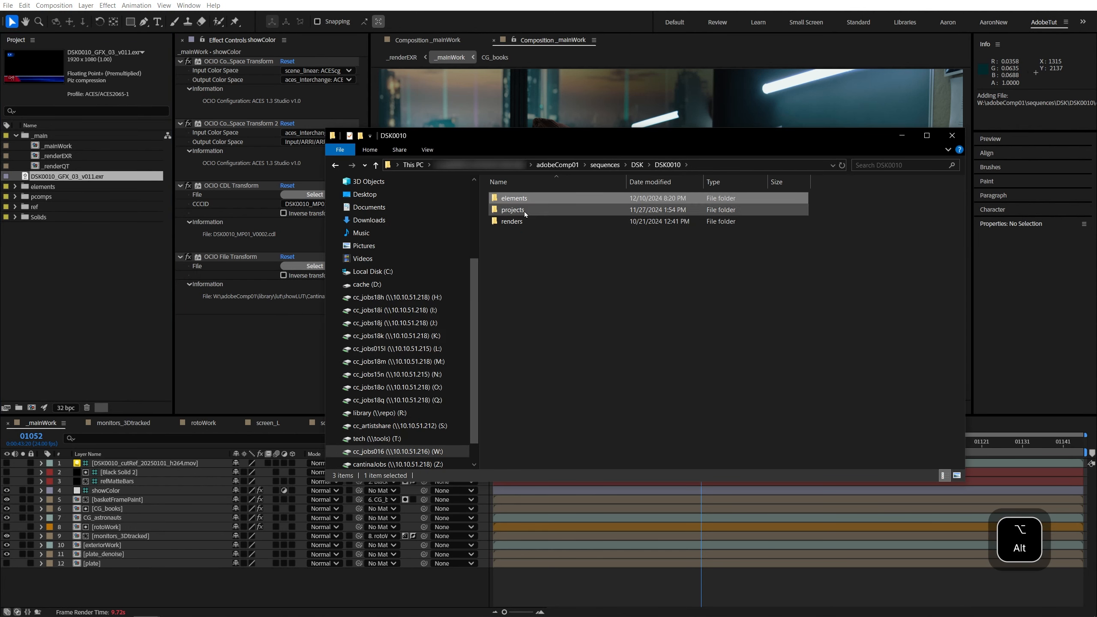
pyautogui.doubleClick(525, 198)
pyautogui.doubleClick(540, 256)
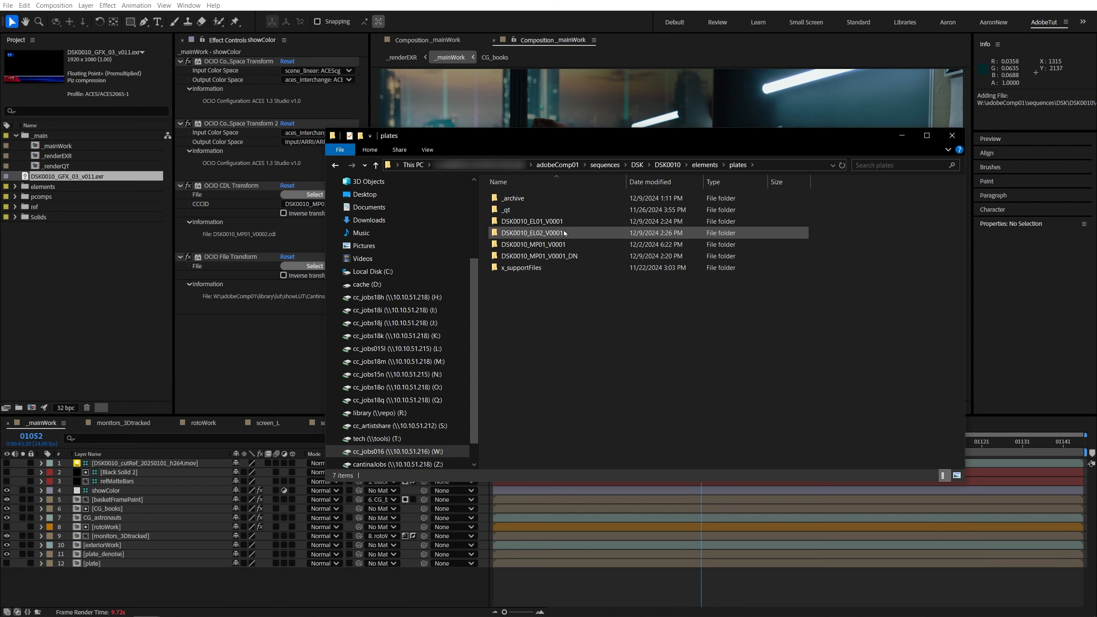
pyautogui.click(565, 232)
pyautogui.keyDown('shift'); pyautogui.click(557, 221); pyautogui.keyUp('shift')
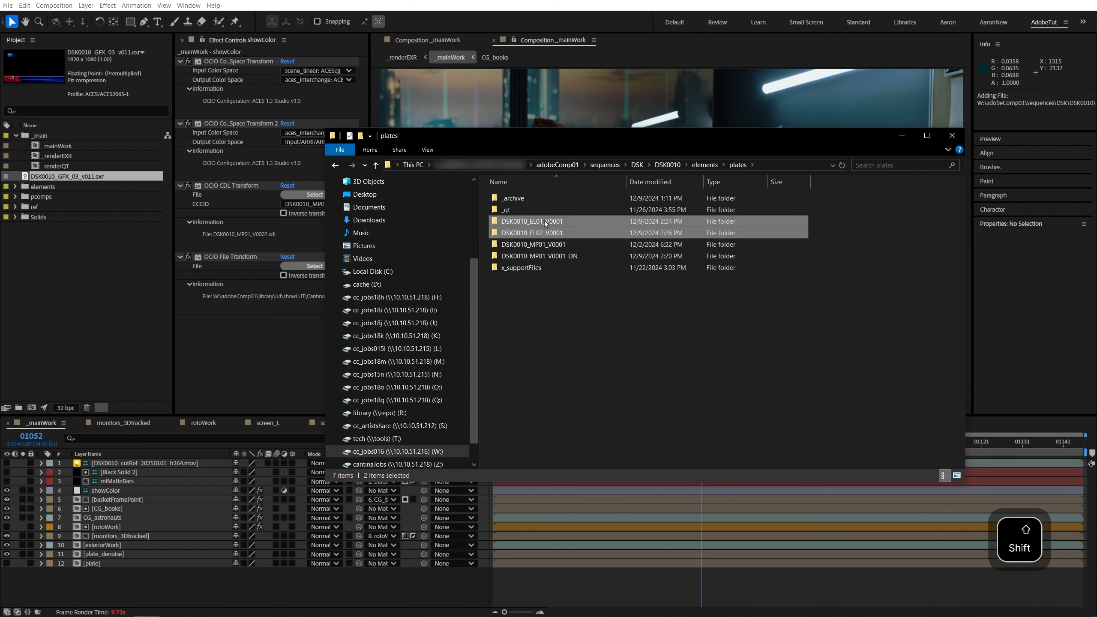
pyautogui.moveTo(557, 221); pyautogui.dragTo(79, 278)
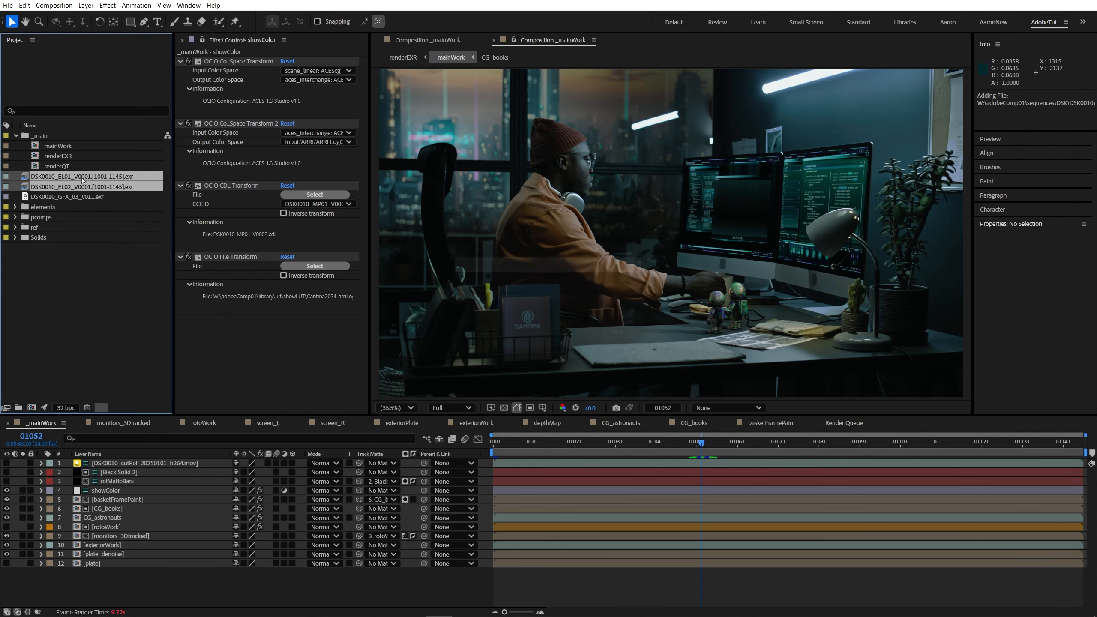
# - Delete the DSK0010_EL02_V0001 sequence from the project and select the DSK0010_EL01_V0001 sequence to check its footage details
pyautogui.click(80, 176)
pyautogui.click(80, 187)
pyautogui.press('Delete')
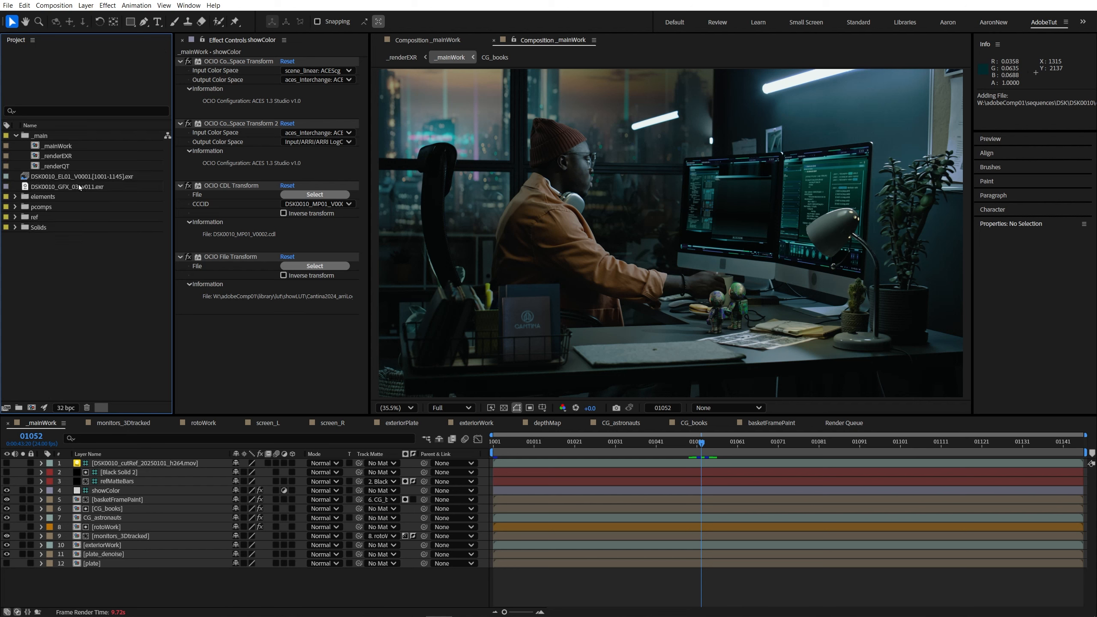
pyautogui.click(77, 177)
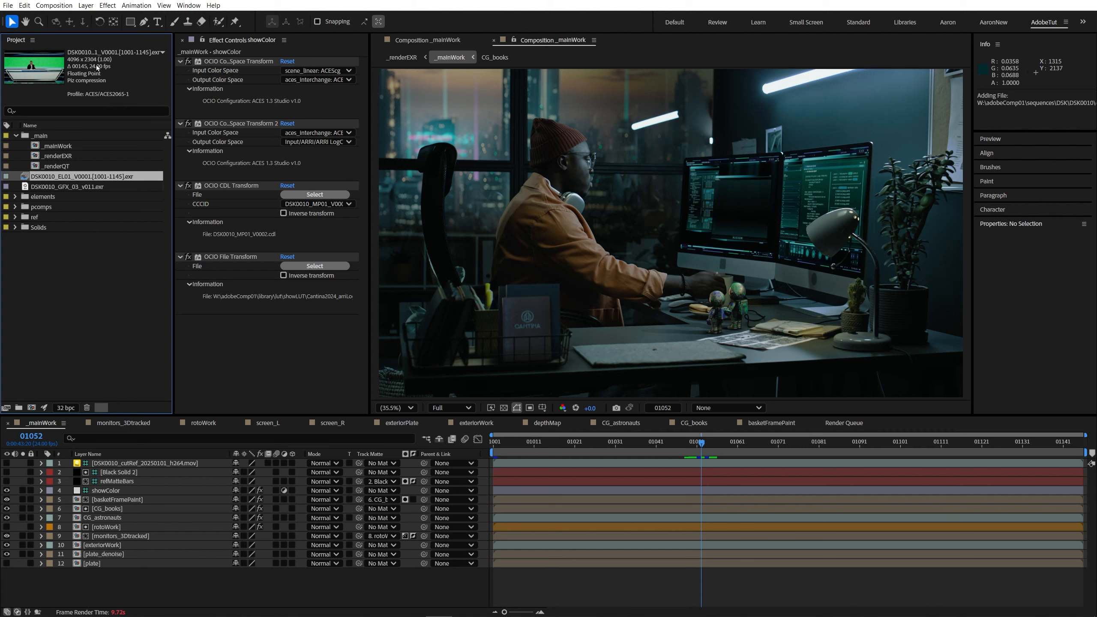
# - Interpret the DSK0010_GFX_03_v011.exr footage with its media color space overridden to Working Color Space - ACEScg
pyautogui.click(66, 191)
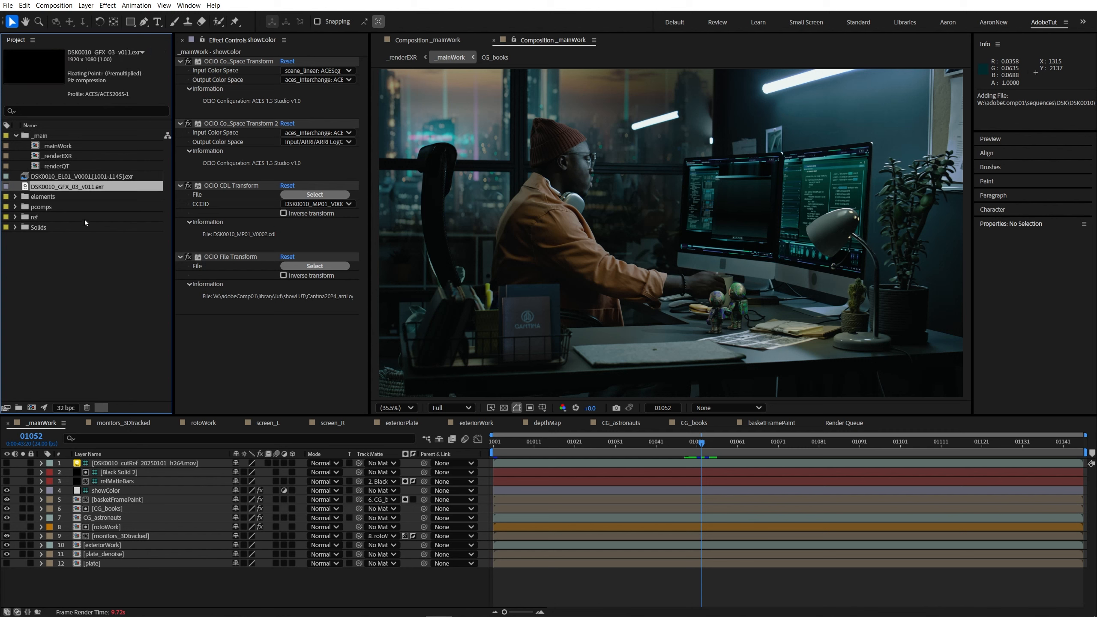
pyautogui.rightClick(103, 187)
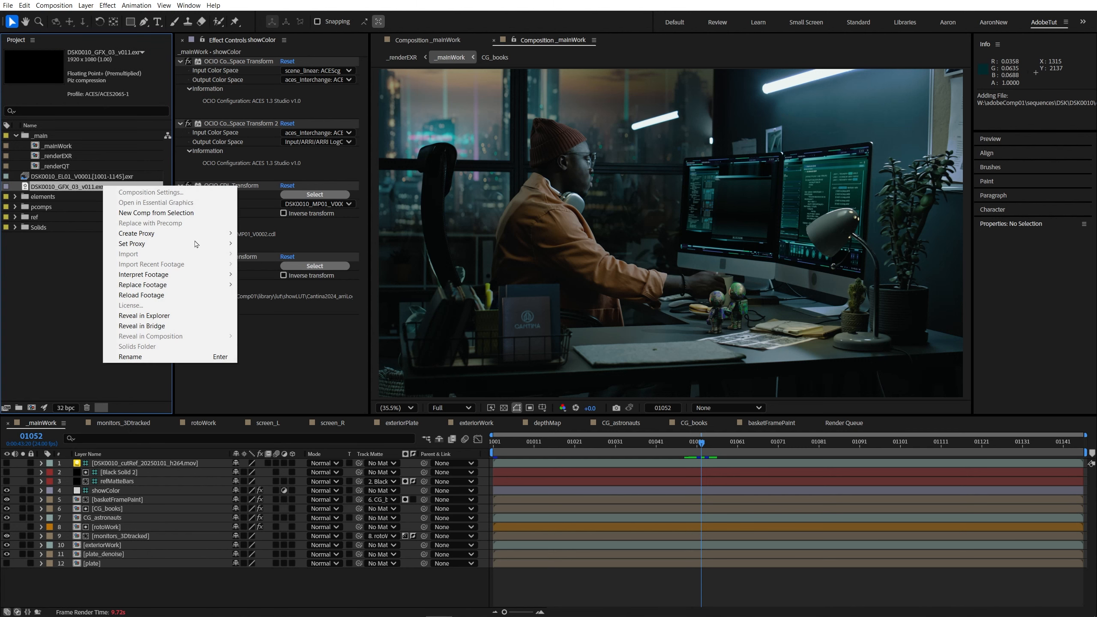
pyautogui.moveTo(190, 279)
pyautogui.click(263, 274)
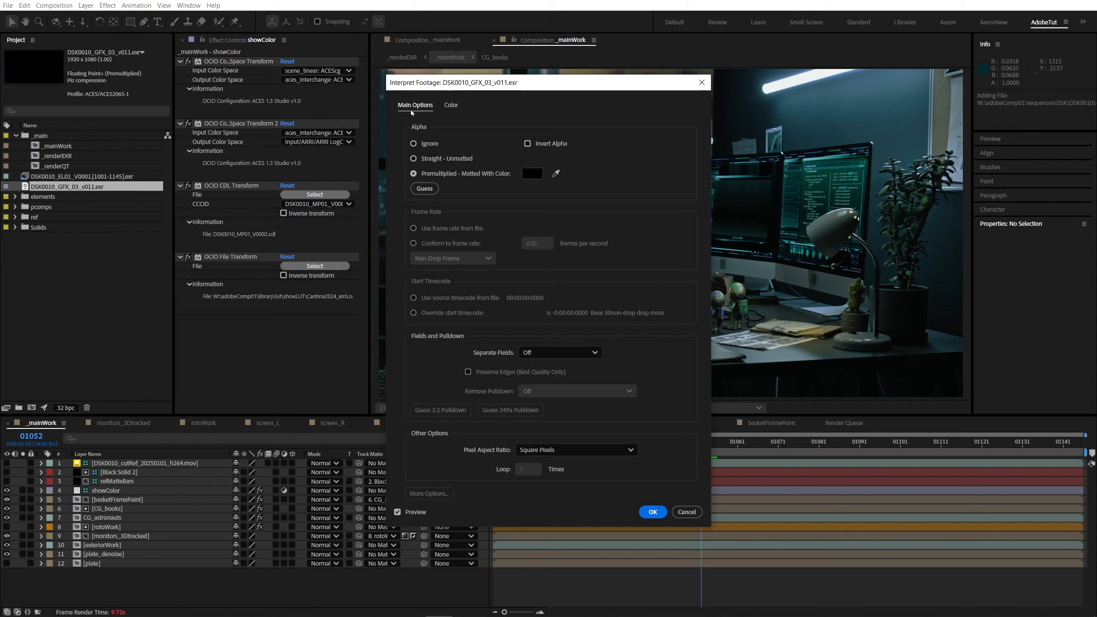
pyautogui.click(452, 105)
pyautogui.click(540, 178)
pyautogui.scroll(3, 584, 230)
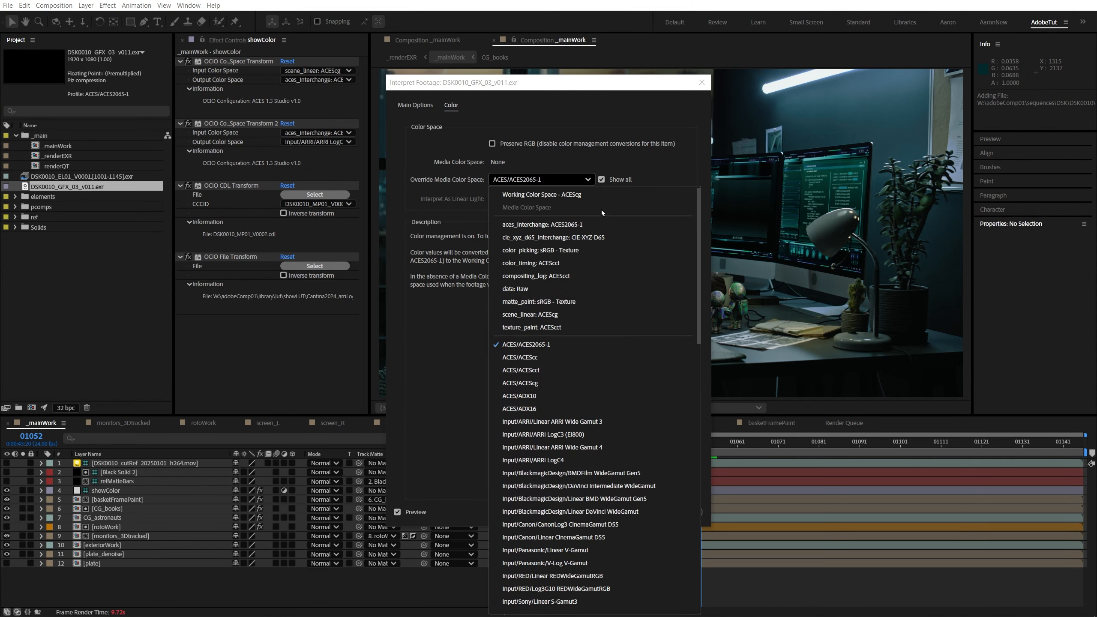
pyautogui.click(541, 195)
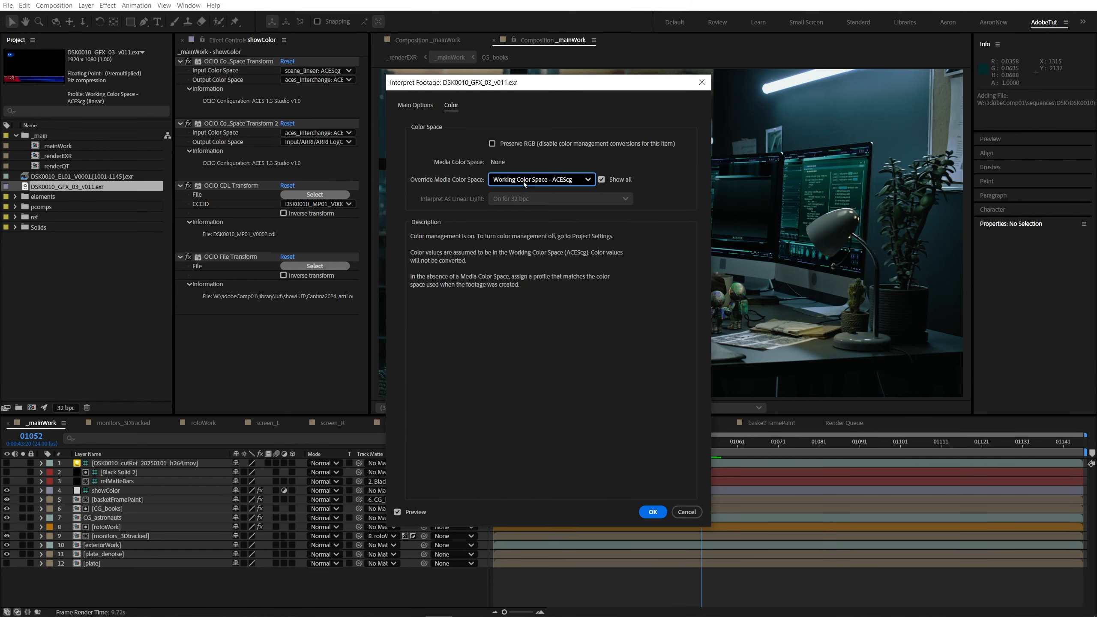
pyautogui.click(653, 512)
# - Preview the DSK0010_GFX_03_v011.exr footage against the transparency grid to check its alpha, and close the preview
pyautogui.doubleClick(105, 187)
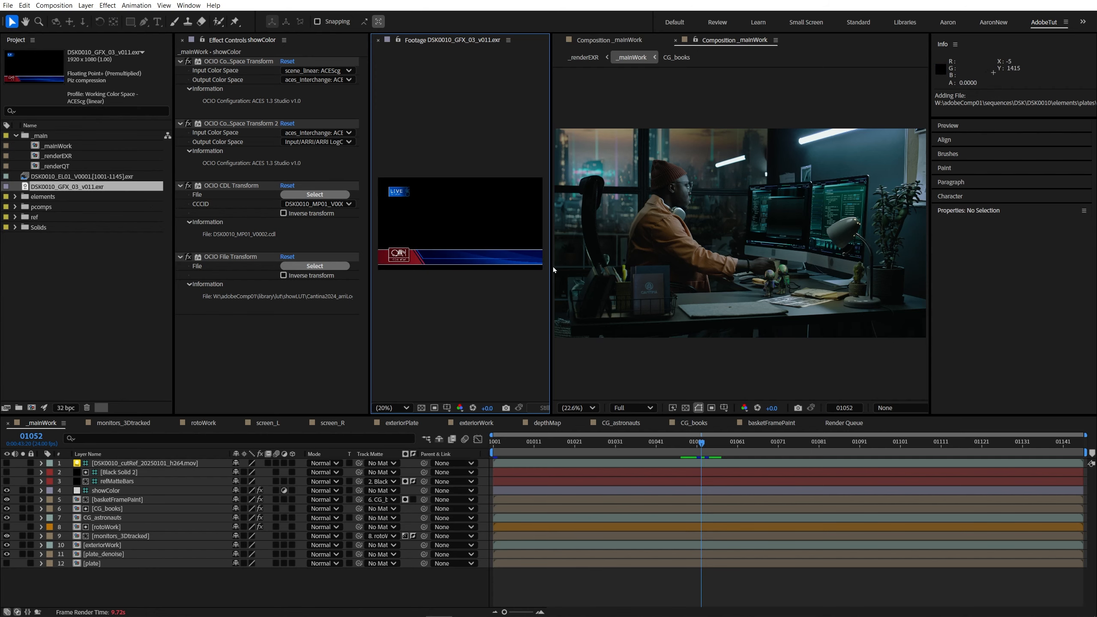
pyautogui.moveTo(900, 264); pyautogui.dragTo(919, 264)
pyautogui.click(421, 408)
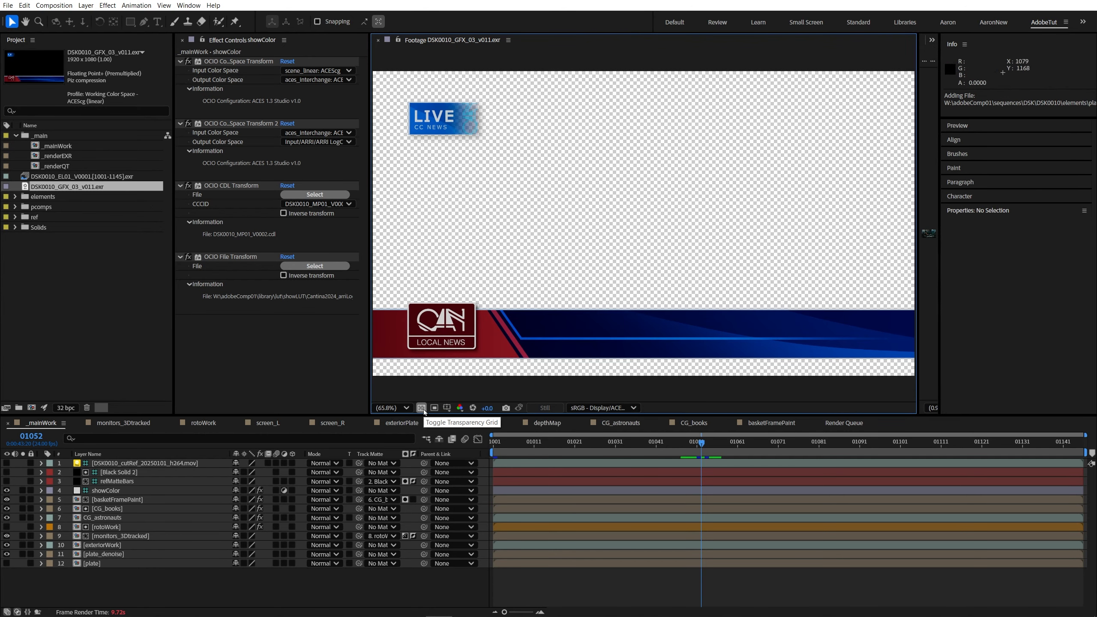
pyautogui.click(423, 408)
pyautogui.click(422, 408)
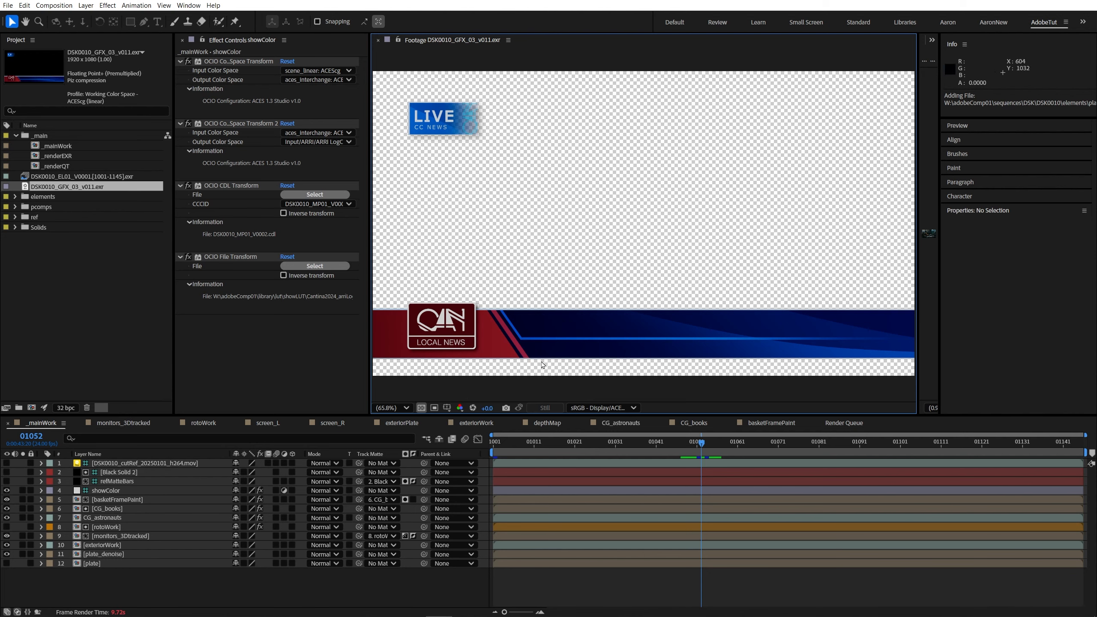
pyautogui.hotkey('ctrl', 'w')
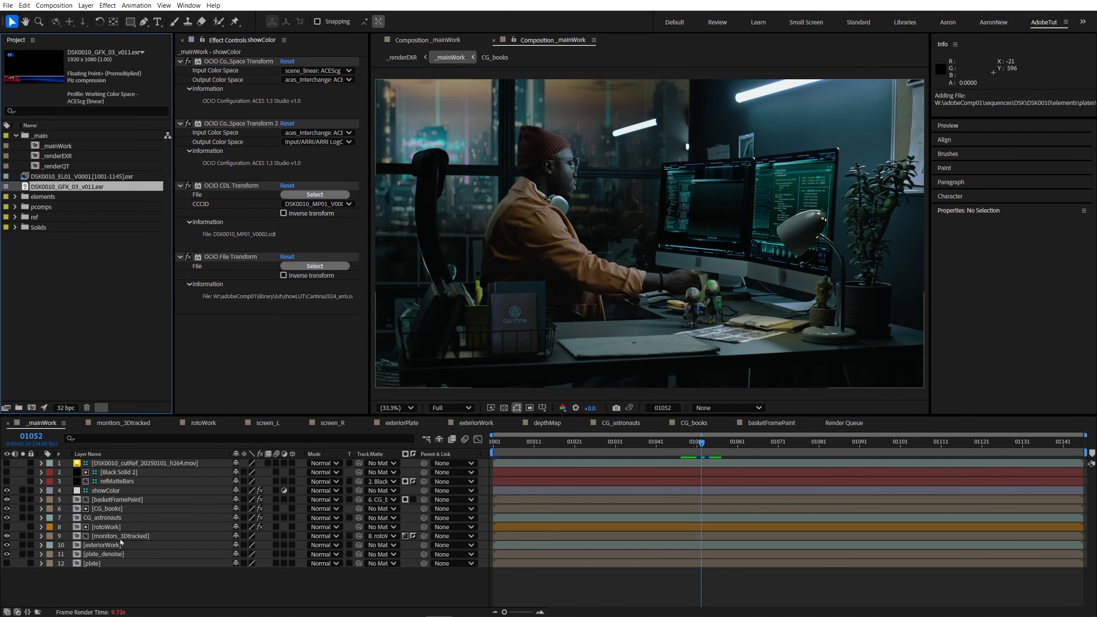
# - Open the screen_L composition nested inside monitors_3Dtracked and select its DSK0010_GFX_01_v011.exr layer
pyautogui.doubleClick(121, 538)
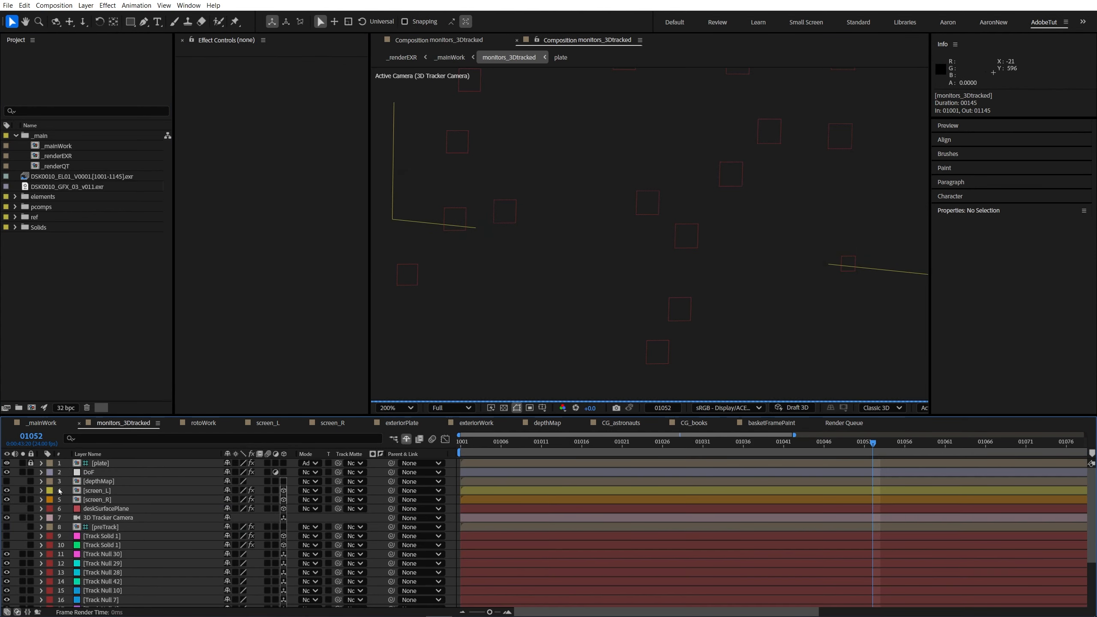
pyautogui.doubleClick(97, 491)
pyautogui.click(111, 464)
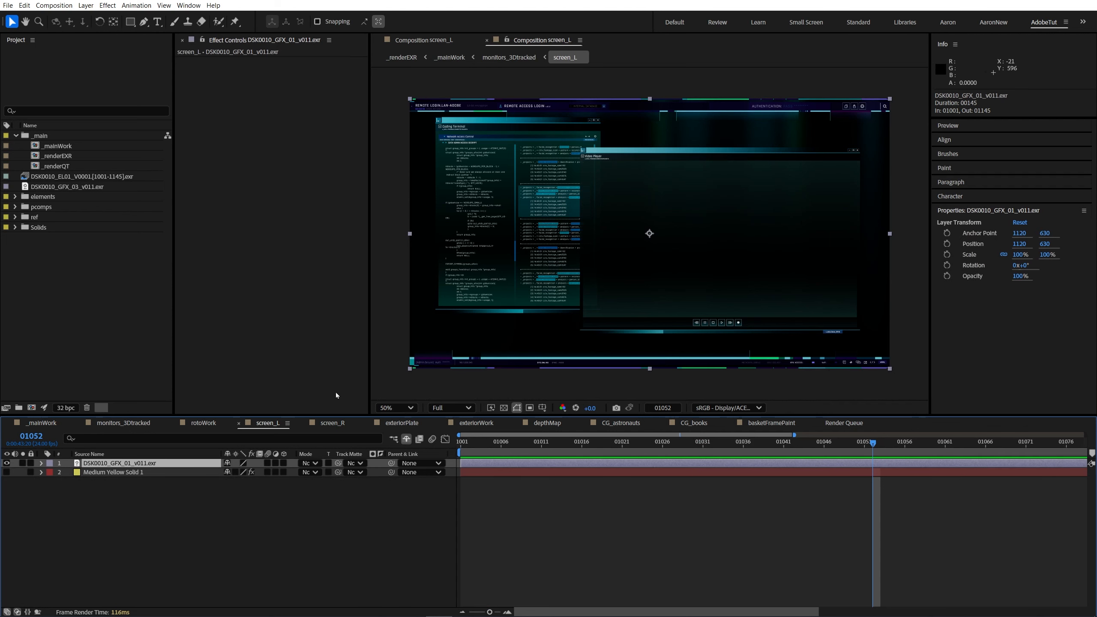
# - File DSK0010_GFX_03_v011.exr in the elements/gfx folder and the DSK0010_EL01_V0001 sequence in the elements/plates folder of the project
pyautogui.click(78, 177)
pyautogui.keyDown('shift'); pyautogui.click(73, 187); pyautogui.keyUp('shift')
pyautogui.click(15, 197)
pyautogui.click(36, 217)
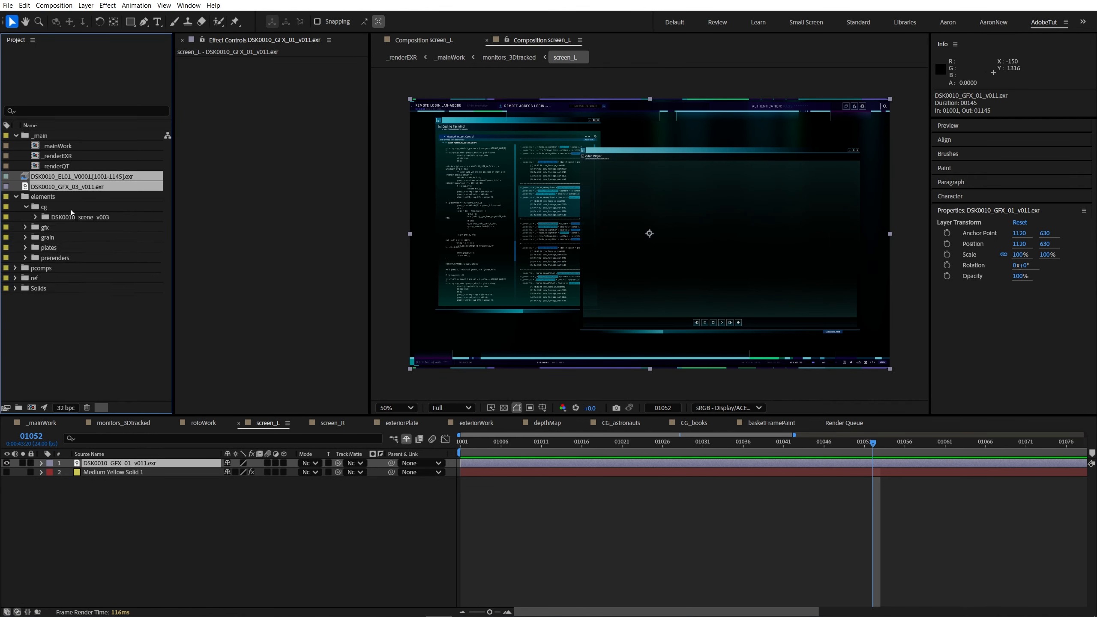
pyautogui.click(48, 197)
pyautogui.click(26, 207)
pyautogui.click(25, 217)
pyautogui.moveTo(56, 187); pyautogui.dragTo(51, 217)
pyautogui.click(25, 207)
pyautogui.moveTo(62, 177); pyautogui.dragTo(46, 222)
pyautogui.click(25, 216)
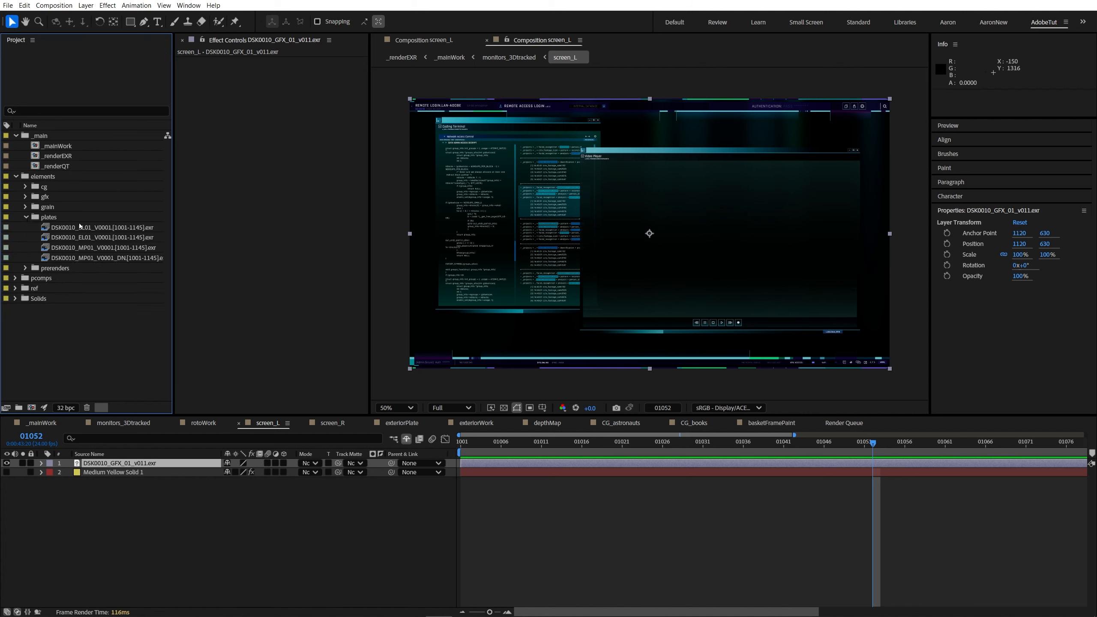
# - Delete the duplicate DSK0010_EL01_V0001 sequence from the project's plates folder
pyautogui.click(108, 227)
pyautogui.click(114, 238)
pyautogui.press('Delete')
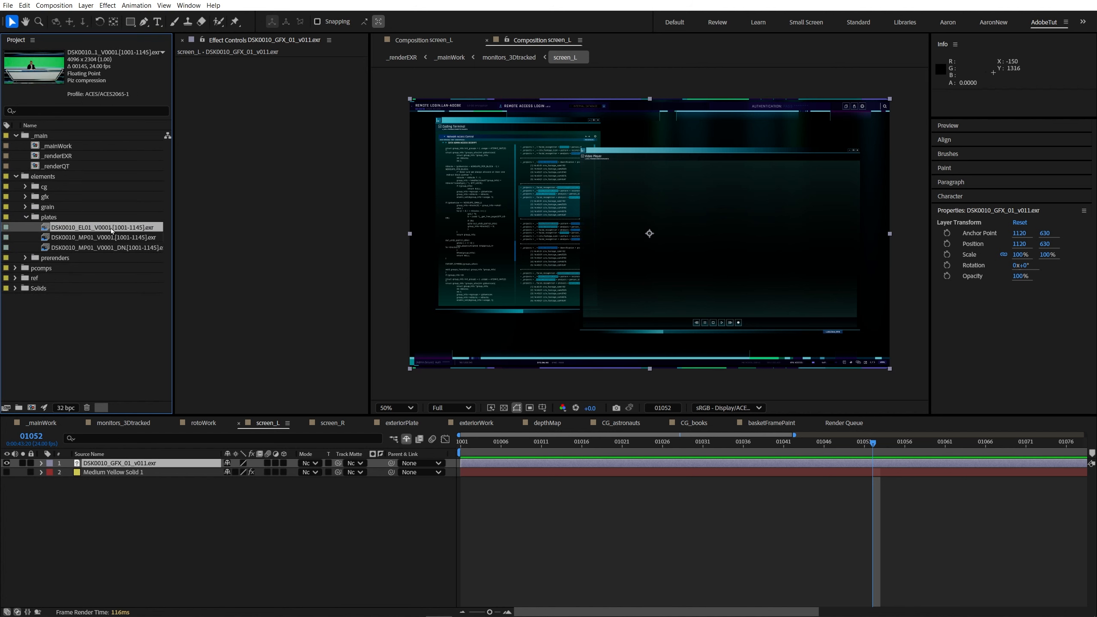
# - Add the DSK0010_EL01_V0001 sequence above the existing layers in screen_L, with DSK0010_GFX_03_v011.exr on top of it
pyautogui.moveTo(102, 232); pyautogui.dragTo(118, 460)
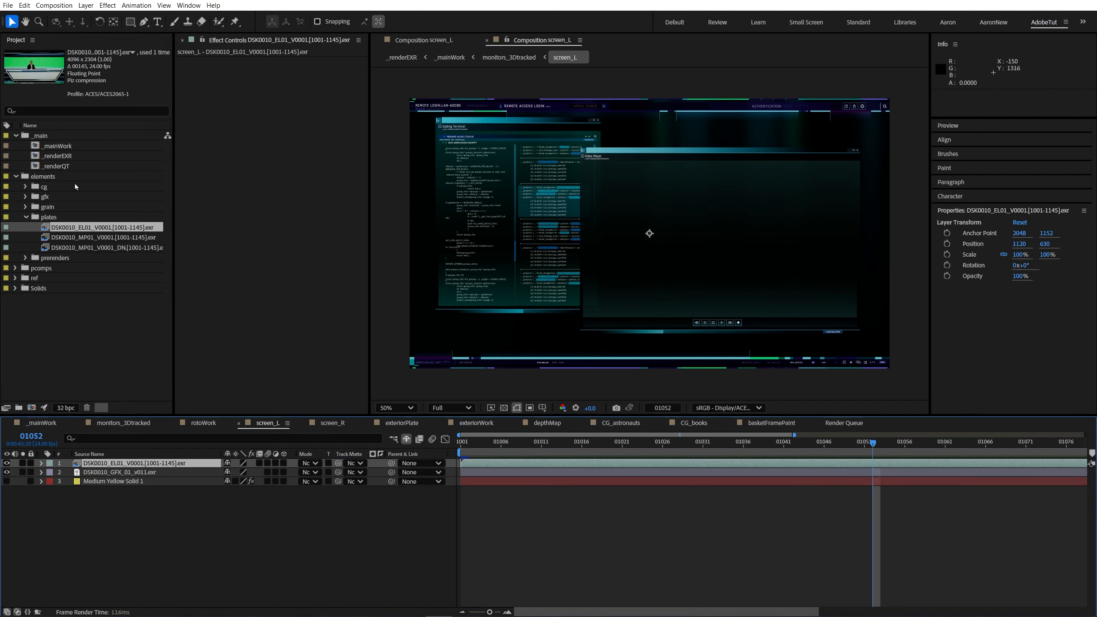
pyautogui.click(25, 197)
pyautogui.moveTo(86, 227); pyautogui.dragTo(116, 462)
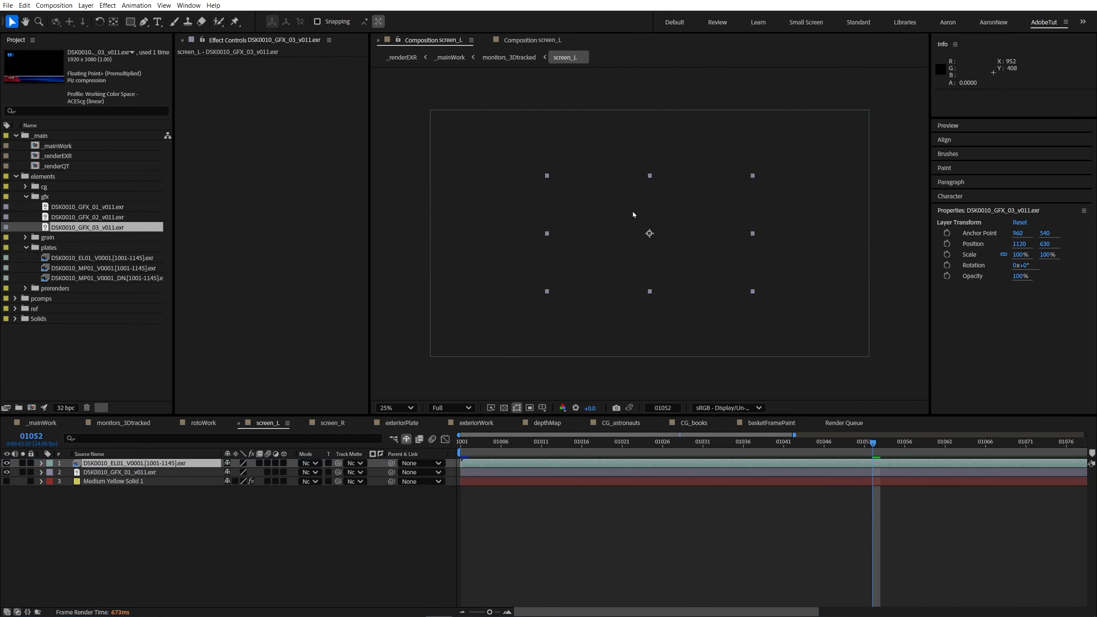
# - Pre-compose the GFX_03 and EL01 layers as newscasterWork with all attributes moved, and toggle its visibility to check the screen graphic beneath
pyautogui.keyDown('shift'); pyautogui.click(143, 473); pyautogui.keyUp('shift')
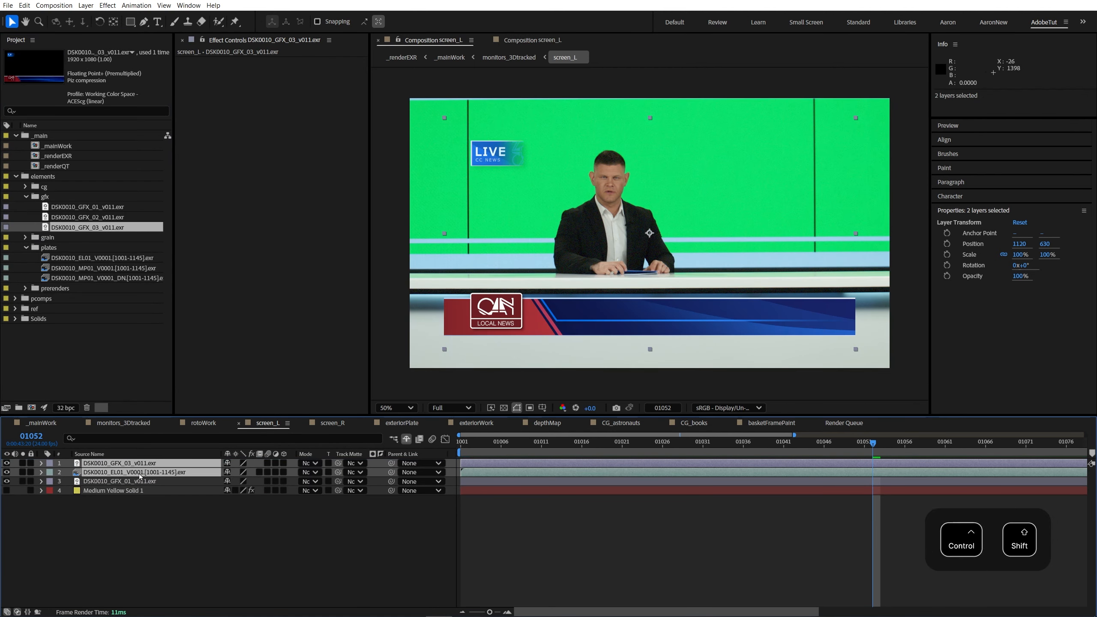
pyautogui.hotkey('ctrl', 'shift', 'c')
pyautogui.write('newscaster')
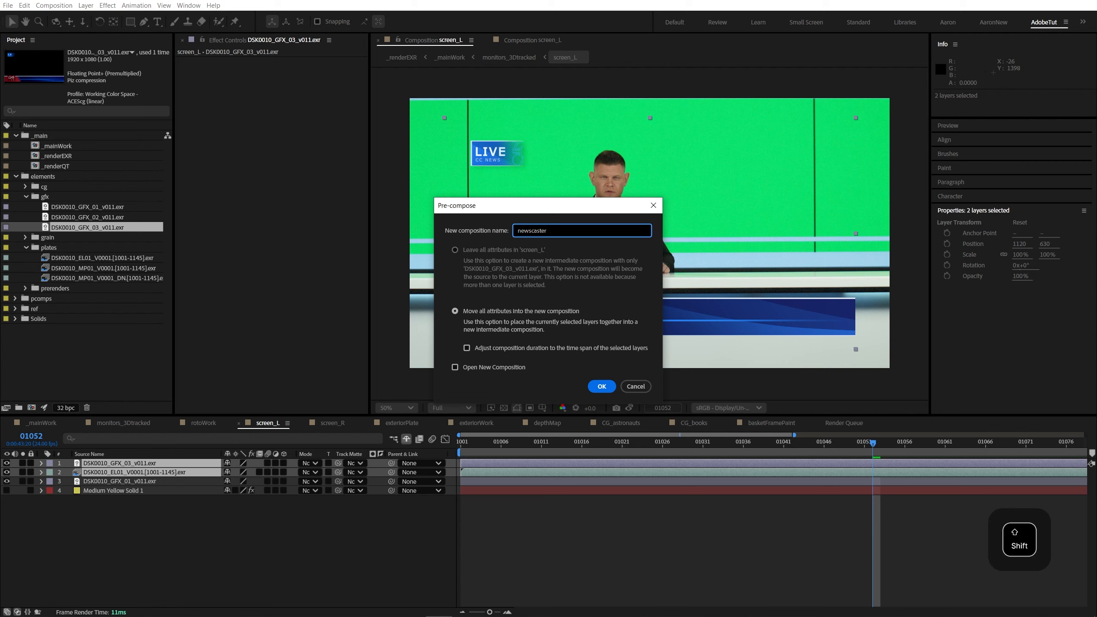
pyautogui.write('Work')
pyautogui.press('Return')
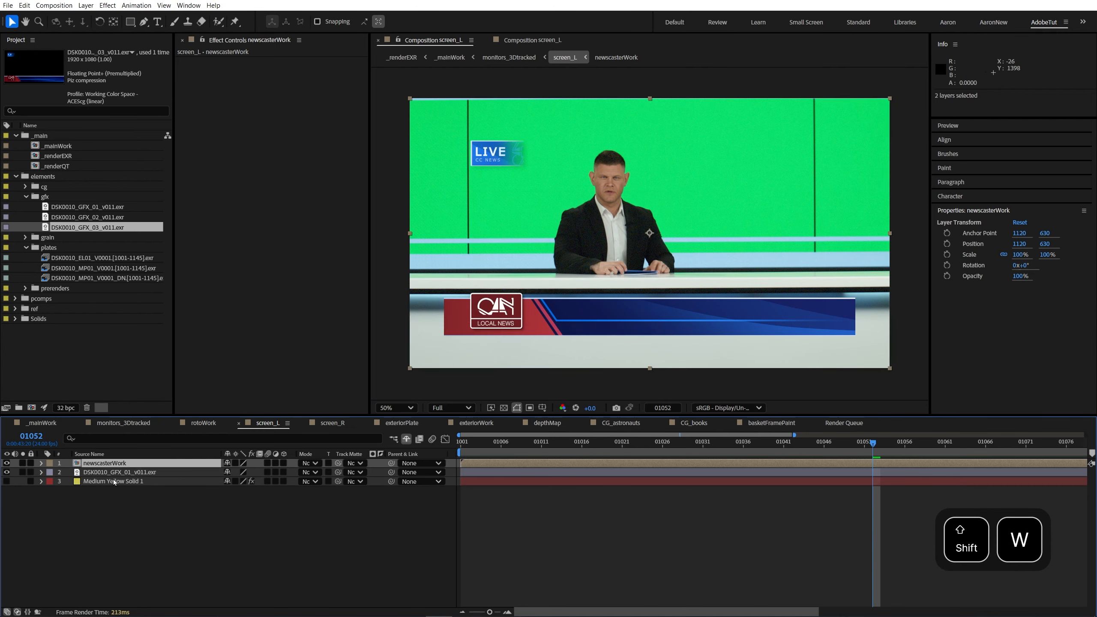
pyautogui.click(6, 463)
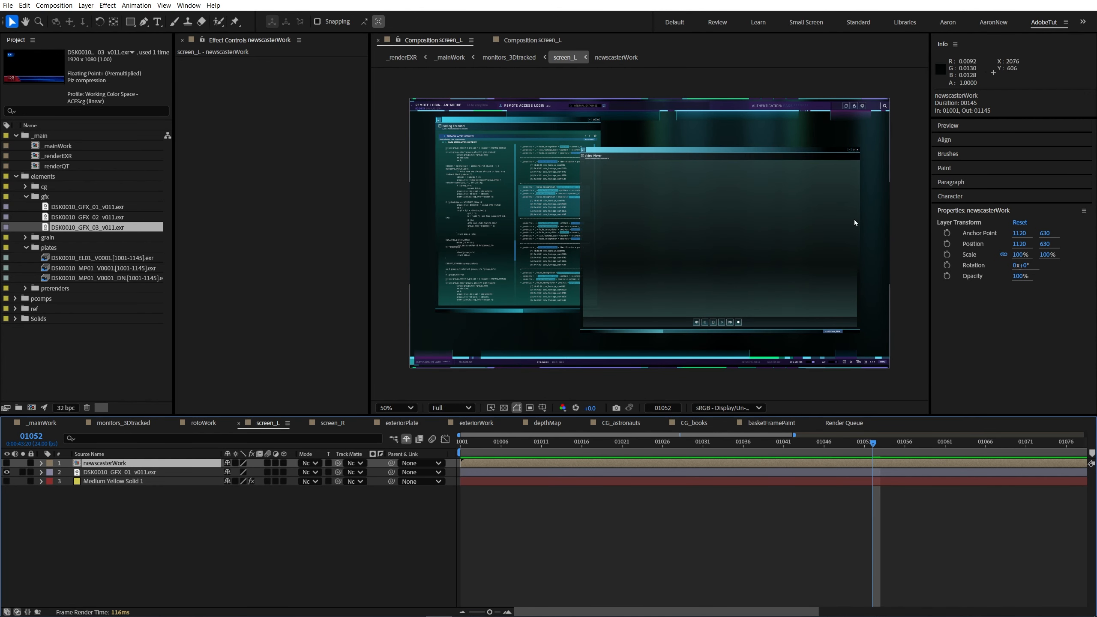
pyautogui.click(7, 464)
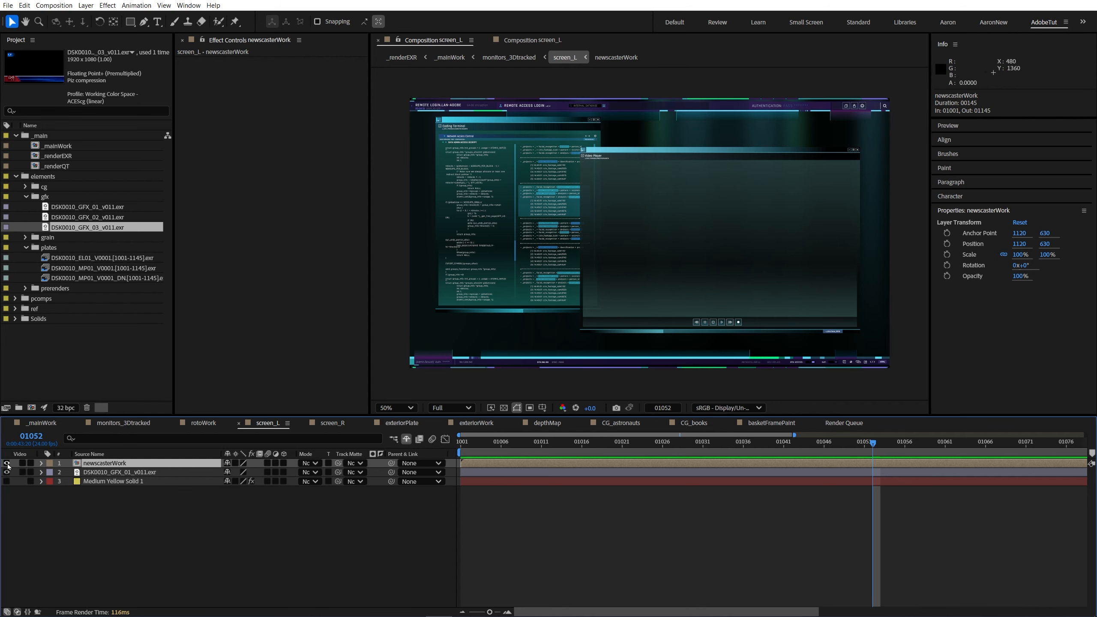
# - Open the newscasterWork composition and set its size to 1920 x 1080 px
pyautogui.doubleClick(104, 463)
pyautogui.hotkey('ctrl', 'k')
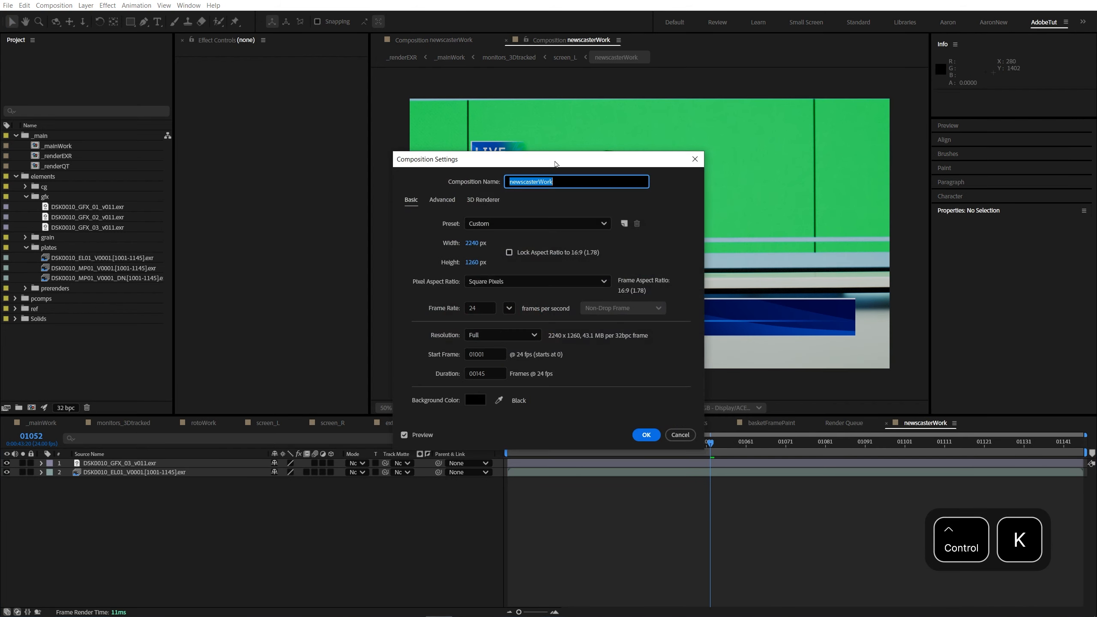
pyautogui.moveTo(475, 169); pyautogui.dragTo(445, 194)
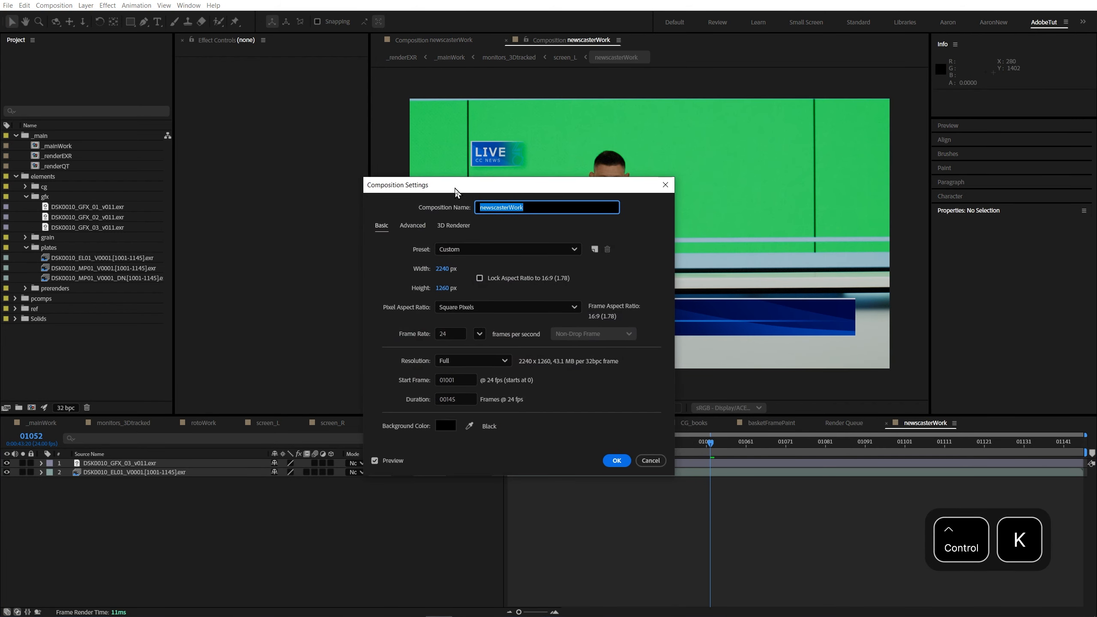
pyautogui.click(443, 268)
pyautogui.write('1920')
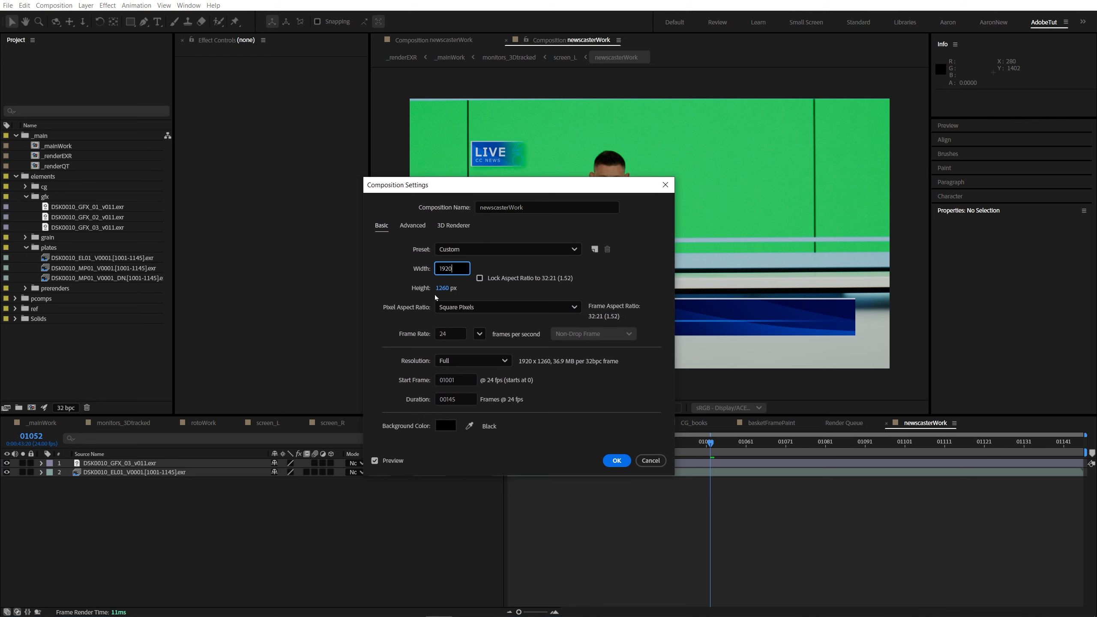
pyautogui.click(445, 291)
pyautogui.write('1080')
pyautogui.press('Return')
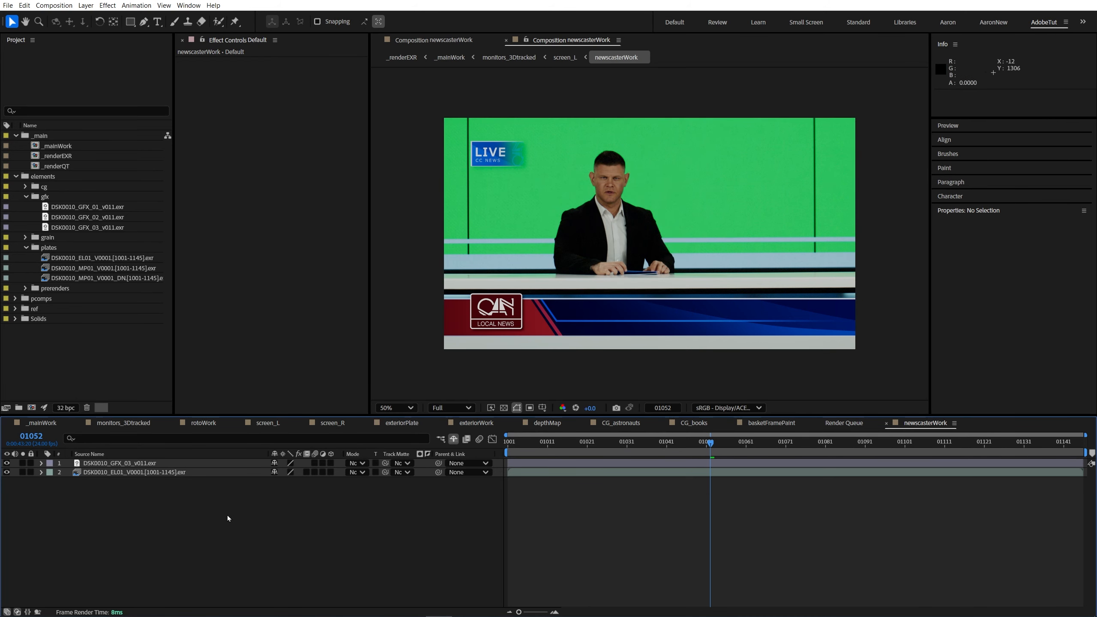
# - Return to screen_L, raise the preview exposure, scale newscasterWork to 67.2% and move it over the video player window
pyautogui.press('shift')
pyautogui.click(158, 514)
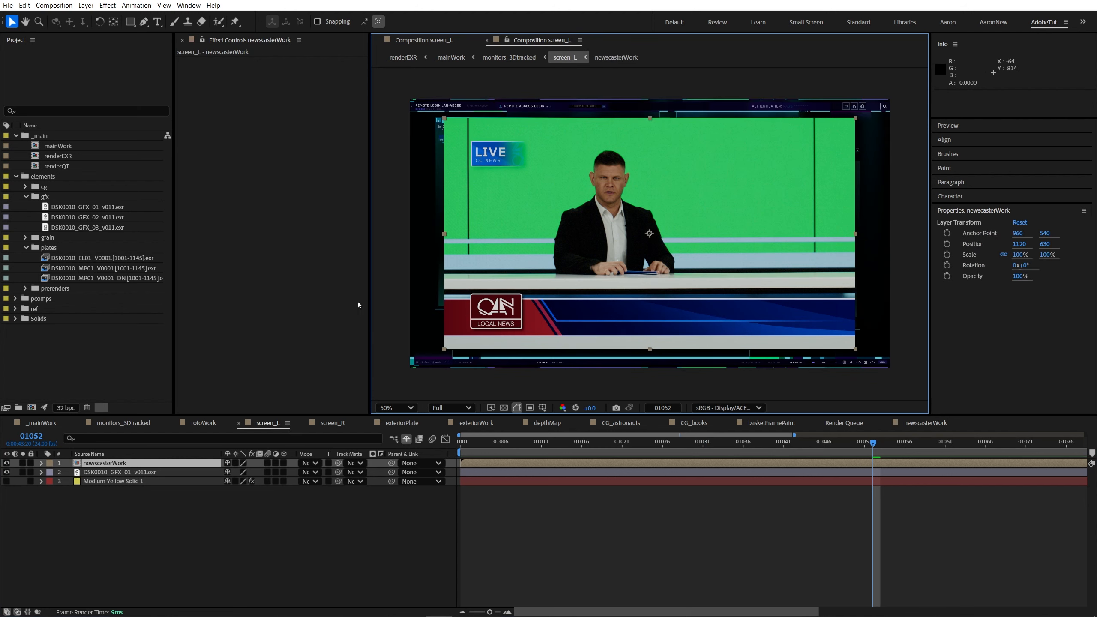
pyautogui.moveTo(563, 279); pyautogui.dragTo(613, 285)
pyautogui.press('s')
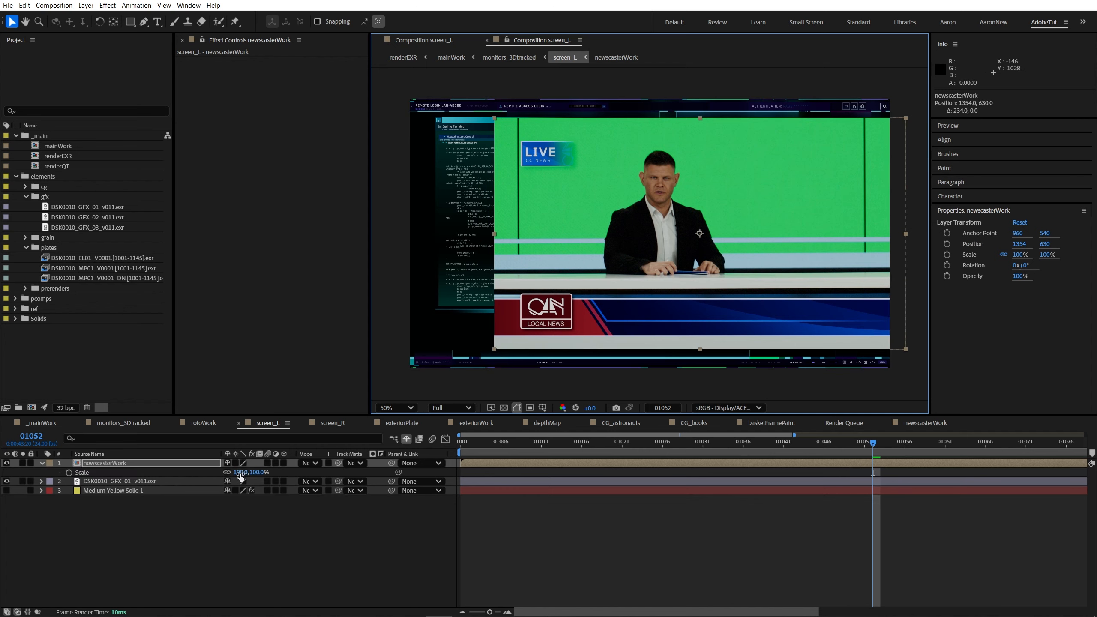
pyautogui.moveTo(240, 472); pyautogui.dragTo(227, 472)
pyautogui.moveTo(621, 281); pyautogui.dragTo(645, 285)
pyautogui.moveTo(590, 409); pyautogui.dragTo(611, 409)
pyautogui.moveTo(642, 274); pyautogui.dragTo(640, 275)
pyautogui.moveTo(240, 473); pyautogui.dragTo(237, 472)
# - Nudge newscasterWork to position 1448, 658 inside the video player frame and restore the preview exposure to 0
pyautogui.press('Right')
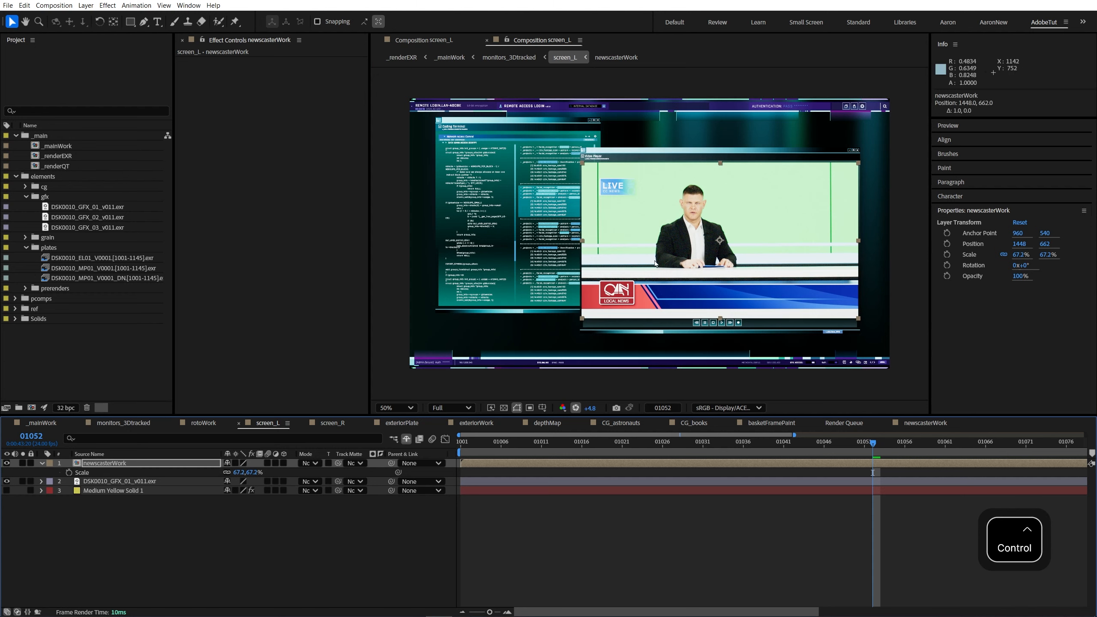
pyautogui.press('Up')
pyautogui.press('Up')
pyautogui.press('Up')
pyautogui.press('Up')
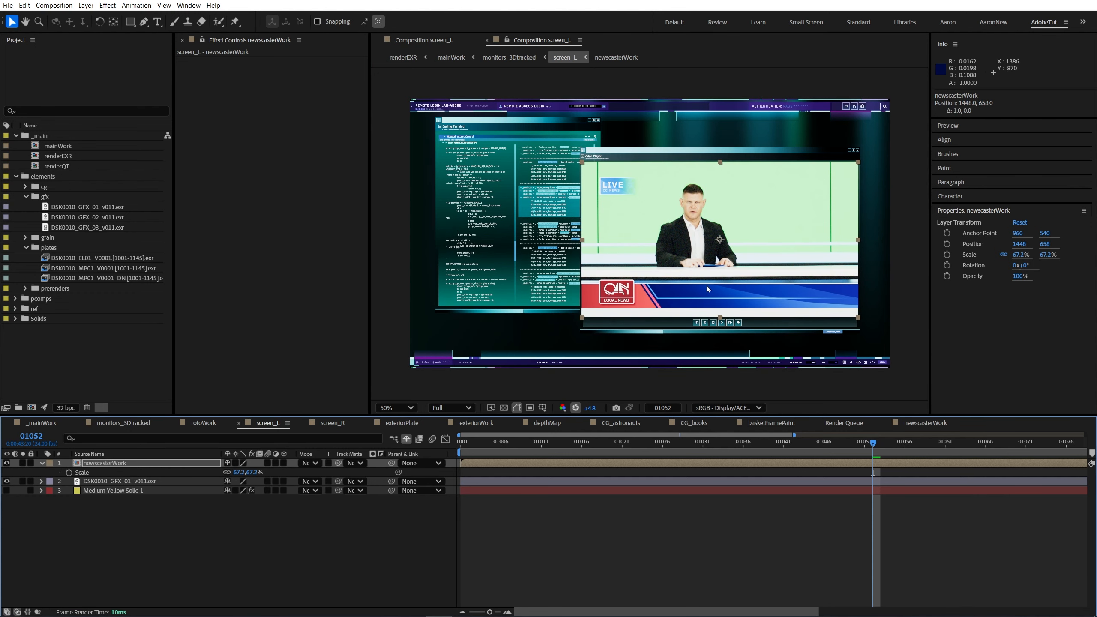
pyautogui.click(183, 537)
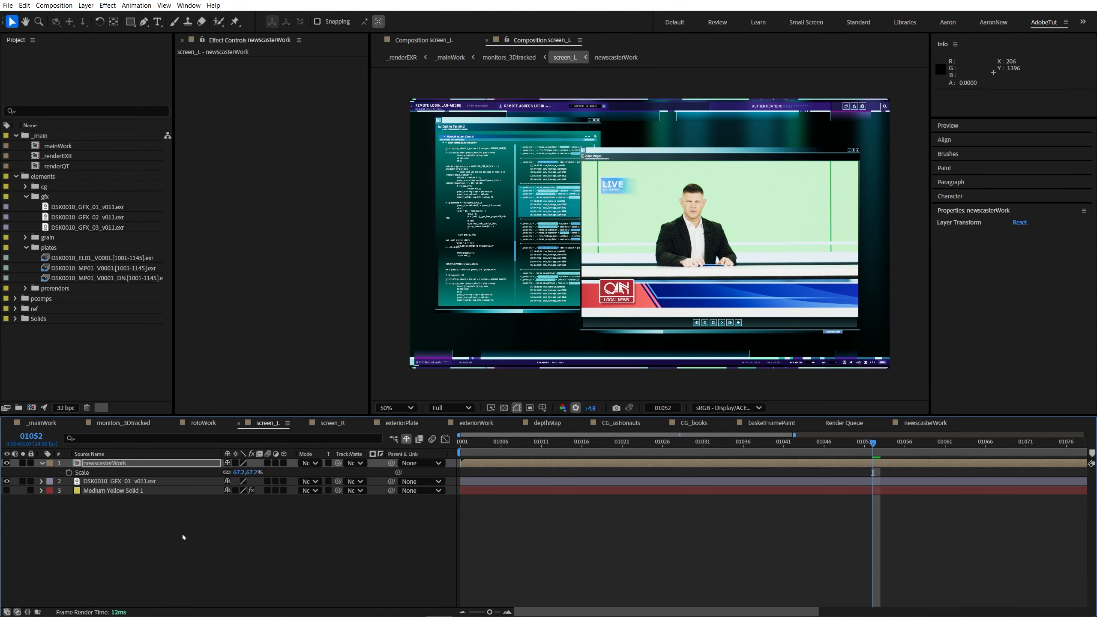
pyautogui.click(116, 465)
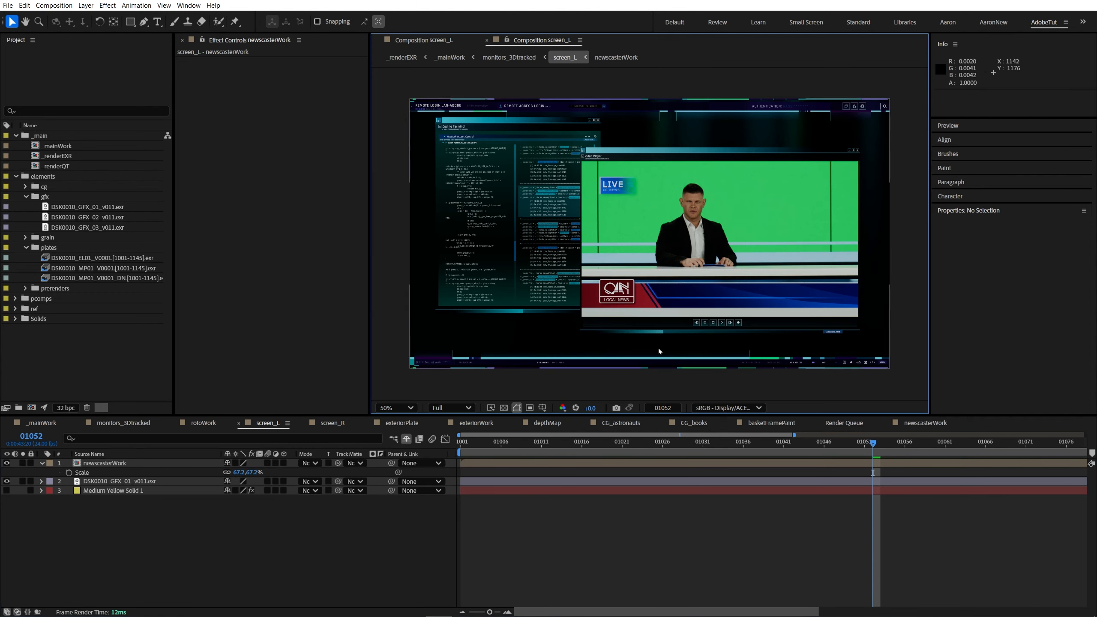
# - Open newscasterWork, select the DSK0010_EL01_V0001 layer and move the current time to frame 01001
pyautogui.doubleClick(116, 465)
pyautogui.click(708, 190)
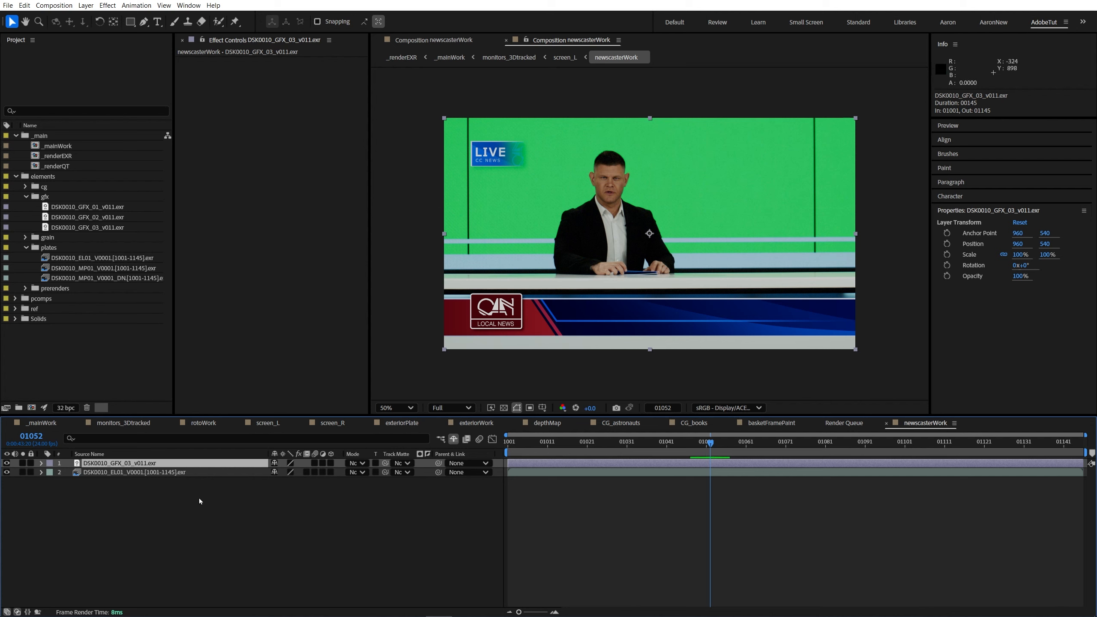
pyautogui.click(233, 471)
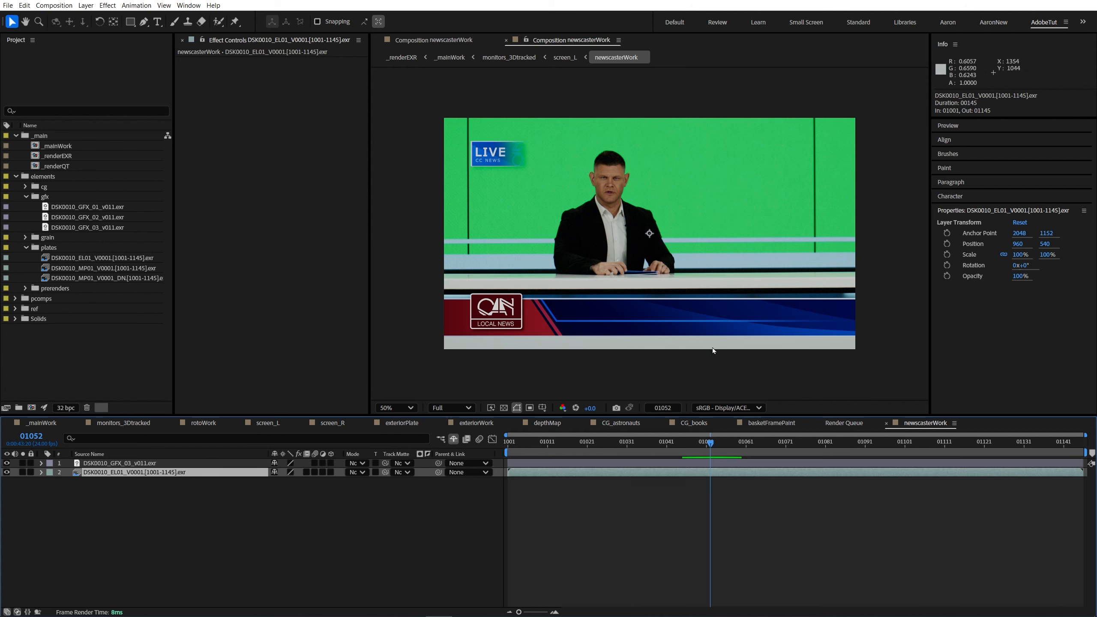
pyautogui.moveTo(683, 452); pyautogui.dragTo(508, 441)
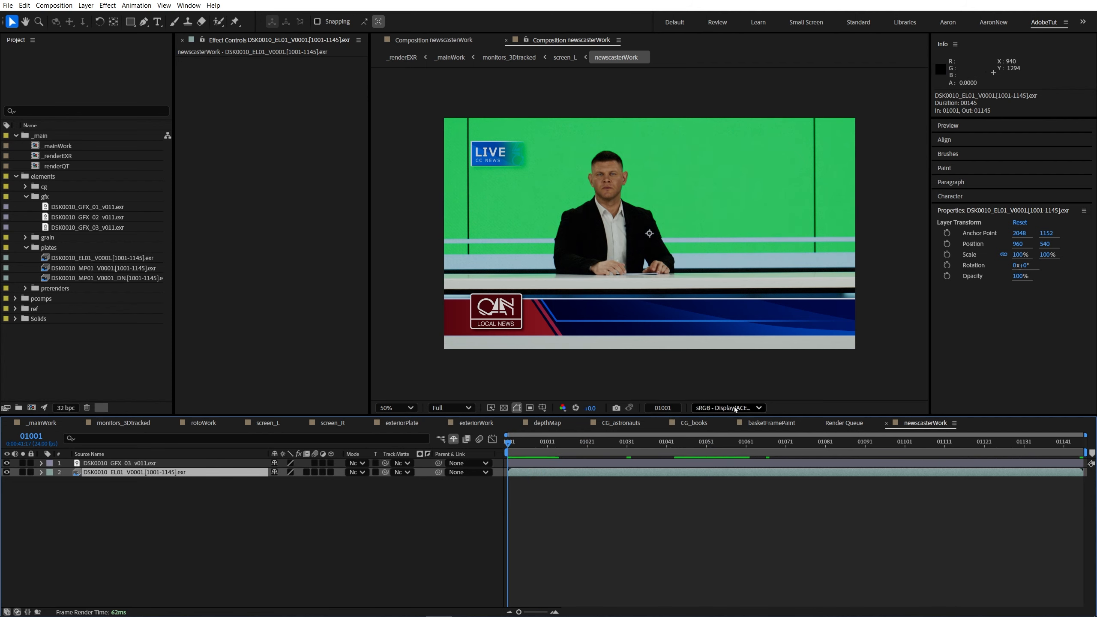
# - Fit the EL01 plate layer to the composition's width and shift it to position 958, 545.5
pyautogui.moveTo(609, 266)
pyautogui.mouseDown()
pyautogui.moveTo(651, 254)
pyautogui.moveTo(630, 262)
pyautogui.mouseUp()
pyautogui.scroll(-2, 630, 247)
pyautogui.moveTo(631, 227)
pyautogui.mouseDown()
pyautogui.moveTo(648, 230)
pyautogui.moveTo(630, 223)
pyautogui.mouseUp()
pyautogui.hotkey('ctrl', 'alt', 'shift', 'h')
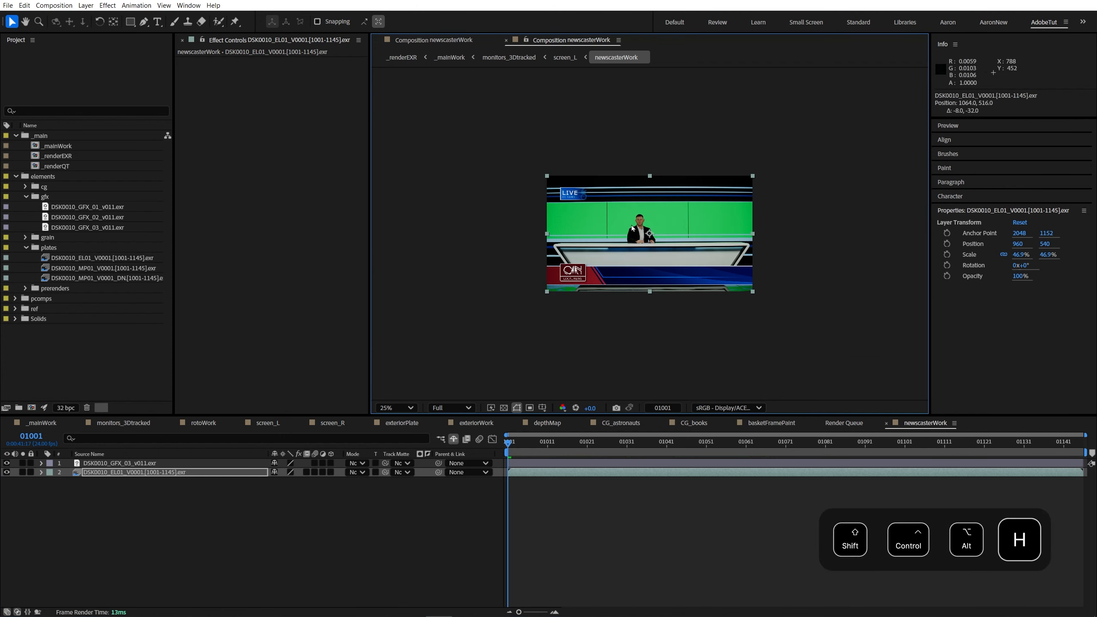
pyautogui.scroll(2, 634, 259)
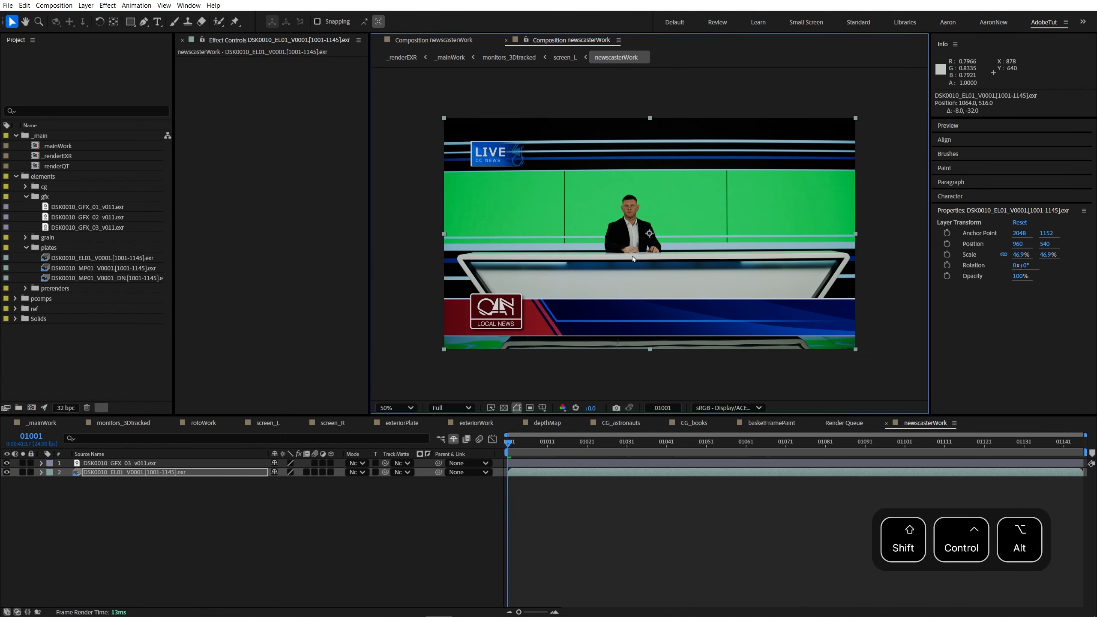
pyautogui.hotkey('shift', '/')
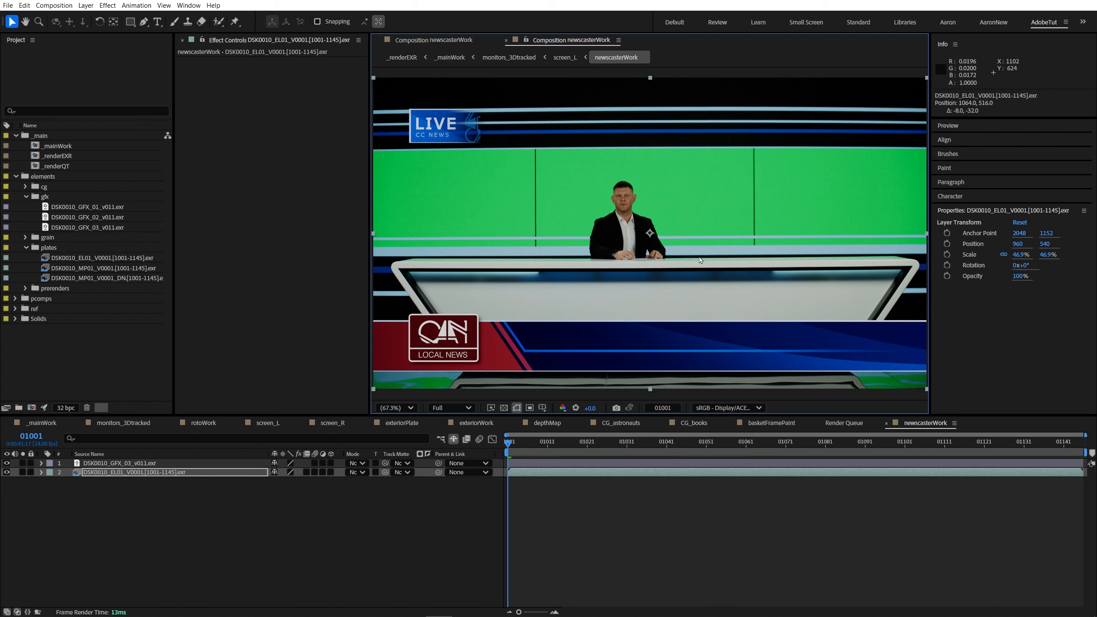
pyautogui.moveTo(612, 282); pyautogui.dragTo(611, 282)
pyautogui.scroll(-1, 612, 282)
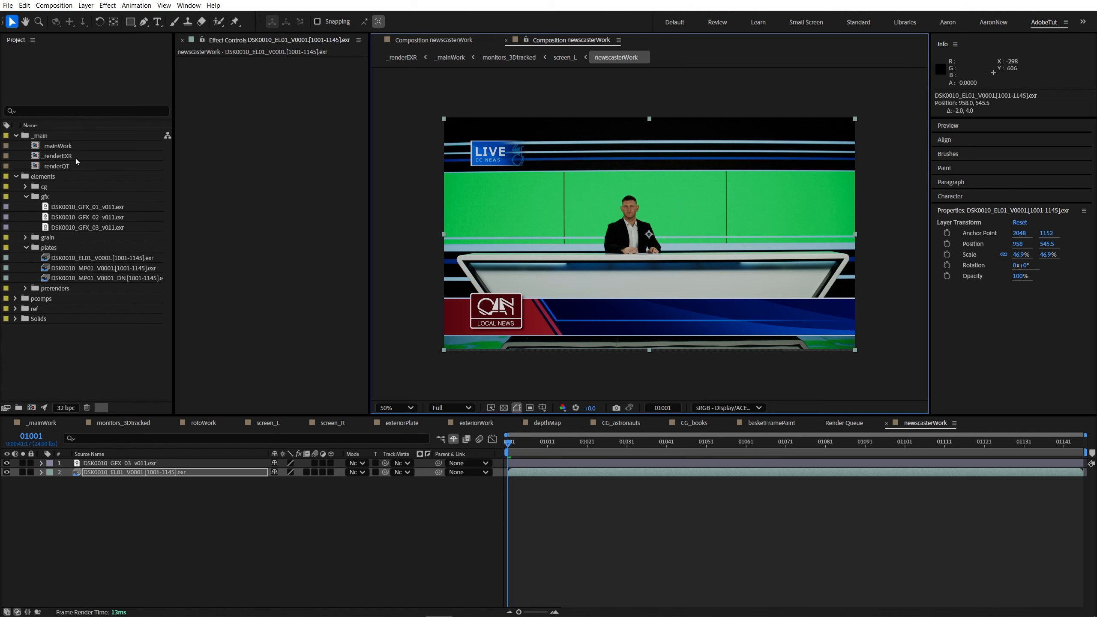
# - Open _mainWork and examine how large the newscaster reads on the left monitor
pyautogui.doubleClick(69, 146)
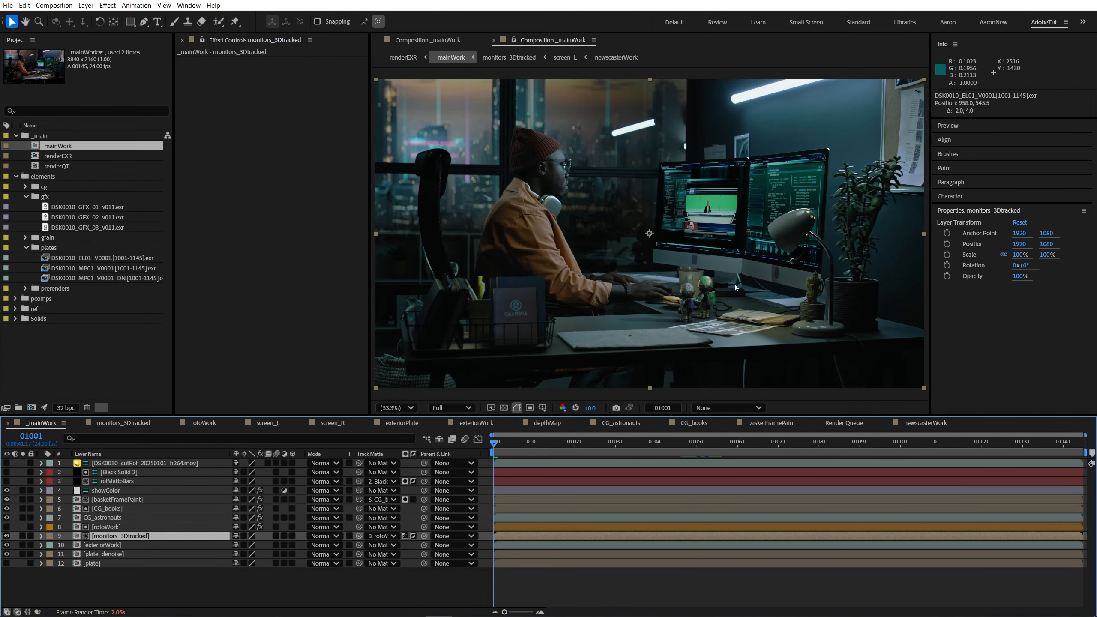
pyautogui.scroll(2, 716, 243)
pyautogui.press('z')
pyautogui.hotkey('shift', '/')
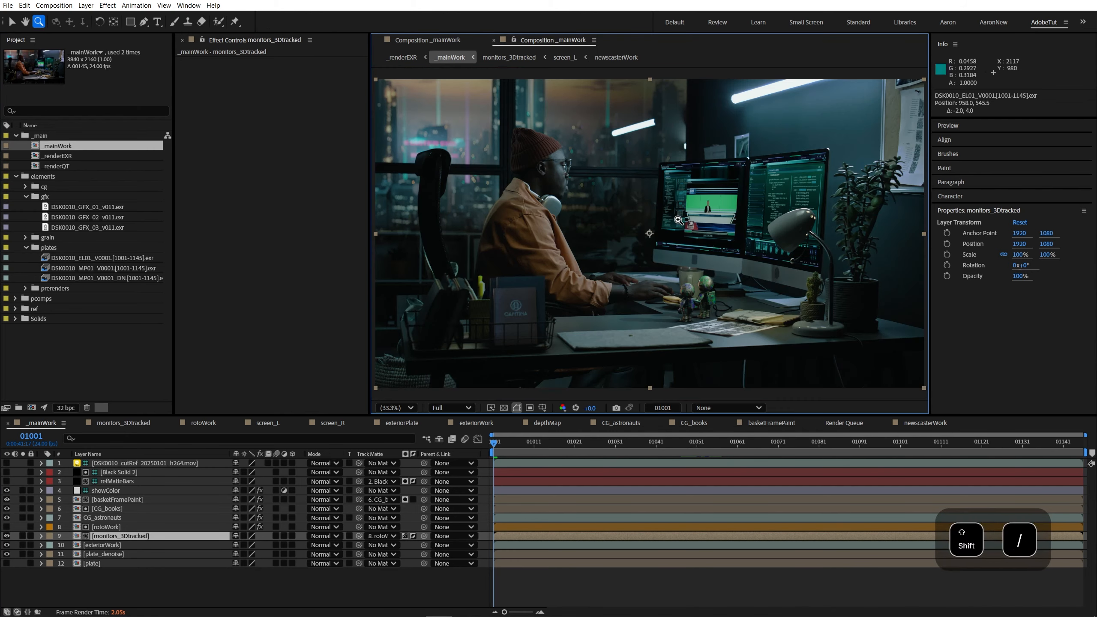
# - Go back into newscasterWork through monitors_3Dtracked and screen_L, scale the EL01 layer to 106.6% and reposition it at 1106, 499.5
pyautogui.doubleClick(120, 536)
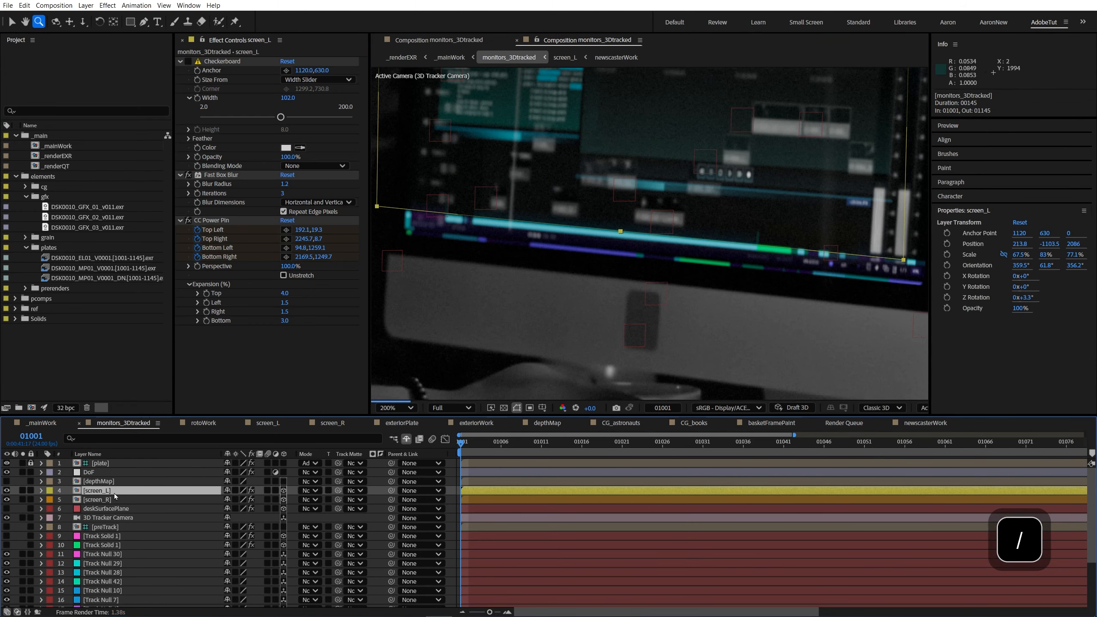
pyautogui.doubleClick(114, 495)
pyautogui.doubleClick(113, 465)
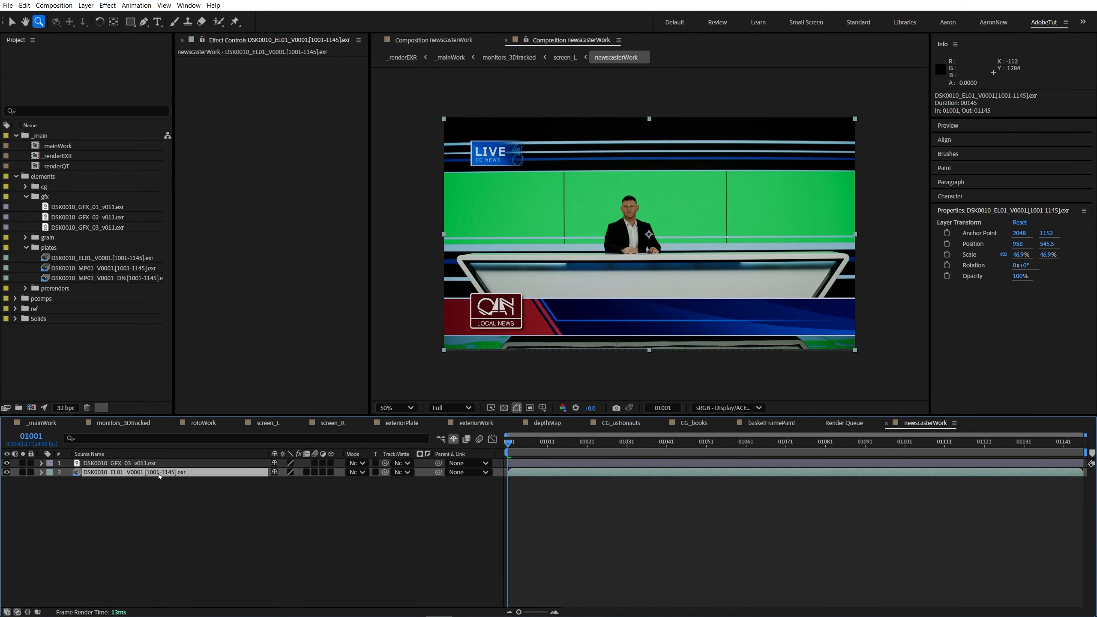
pyautogui.press('s')
pyautogui.moveTo(304, 481); pyautogui.dragTo(641, 444)
pyautogui.press('v')
pyautogui.moveTo(594, 266); pyautogui.dragTo(631, 266)
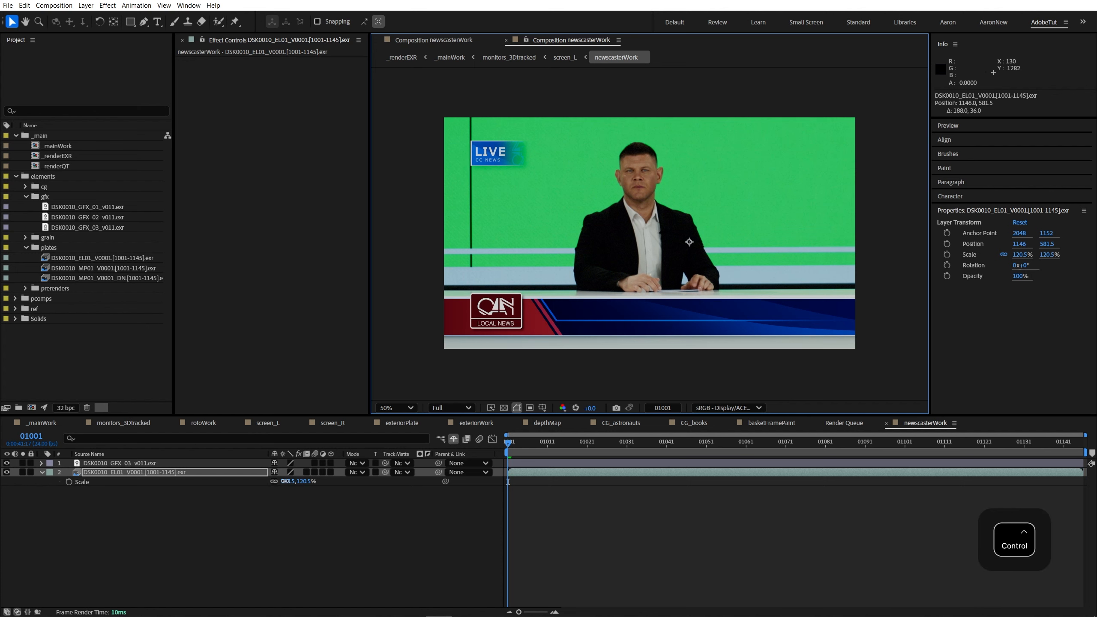
pyautogui.moveTo(288, 482); pyautogui.dragTo(224, 482)
pyautogui.moveTo(616, 242); pyautogui.dragTo(608, 231)
# - Pre-compose the EL01 layer as newscasterPlate, leaving all attributes in newscasterWork
pyautogui.click(132, 477)
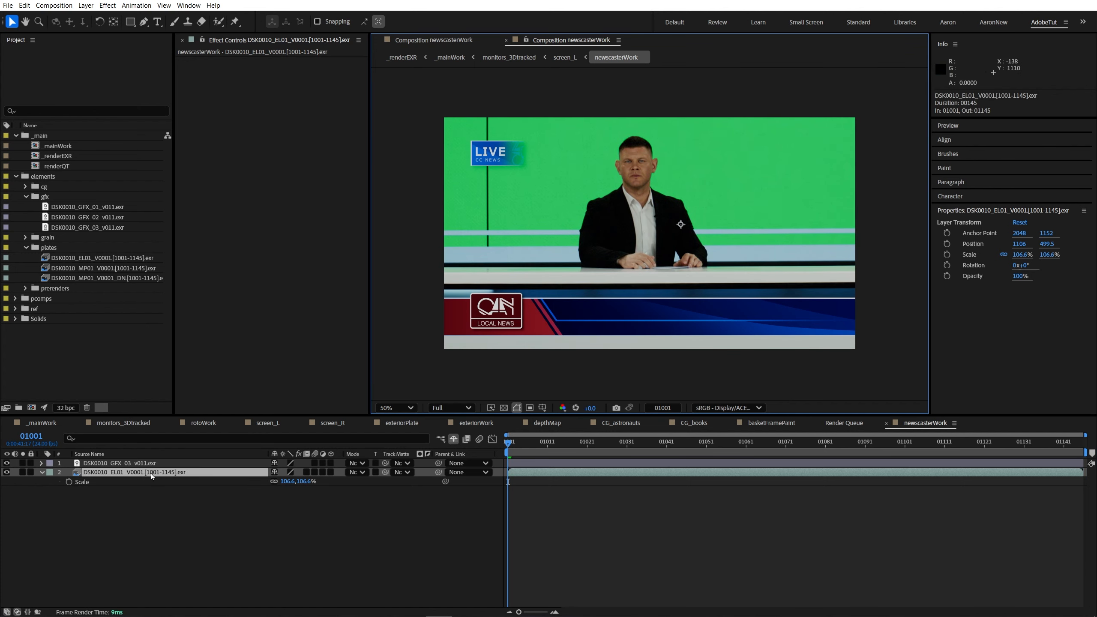
pyautogui.hotkey('ctrl', 'shift', 'c')
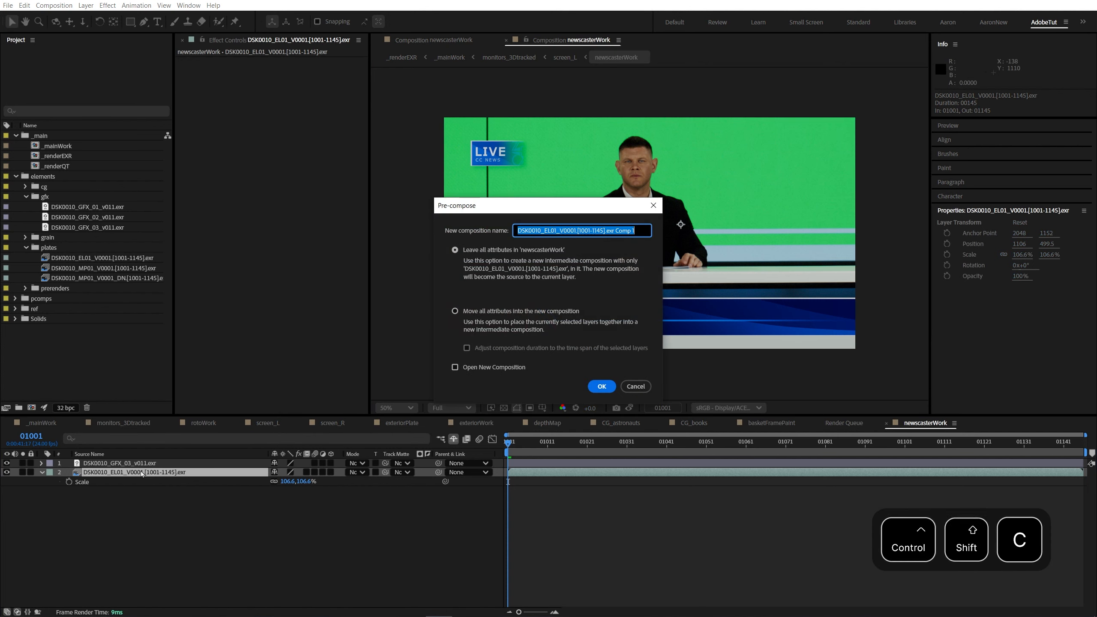
pyautogui.write('newscaste')
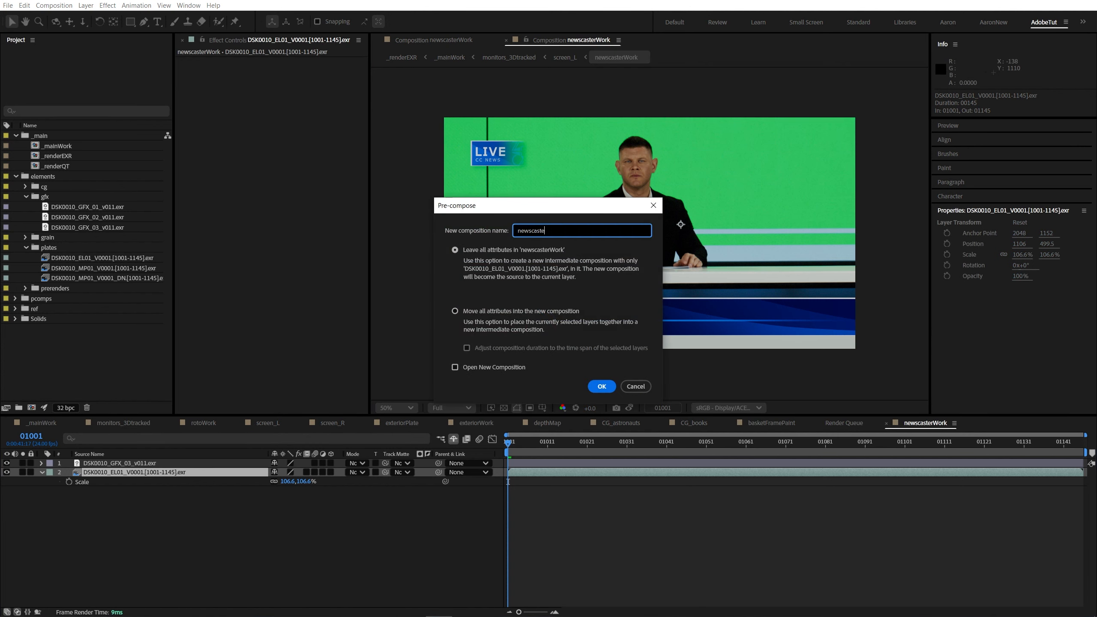
pyautogui.write('rPlate')
pyautogui.press('Return')
# - Open the newscasterPlate composition and examine the full, uncropped EL01 plate inside it
pyautogui.click(143, 472)
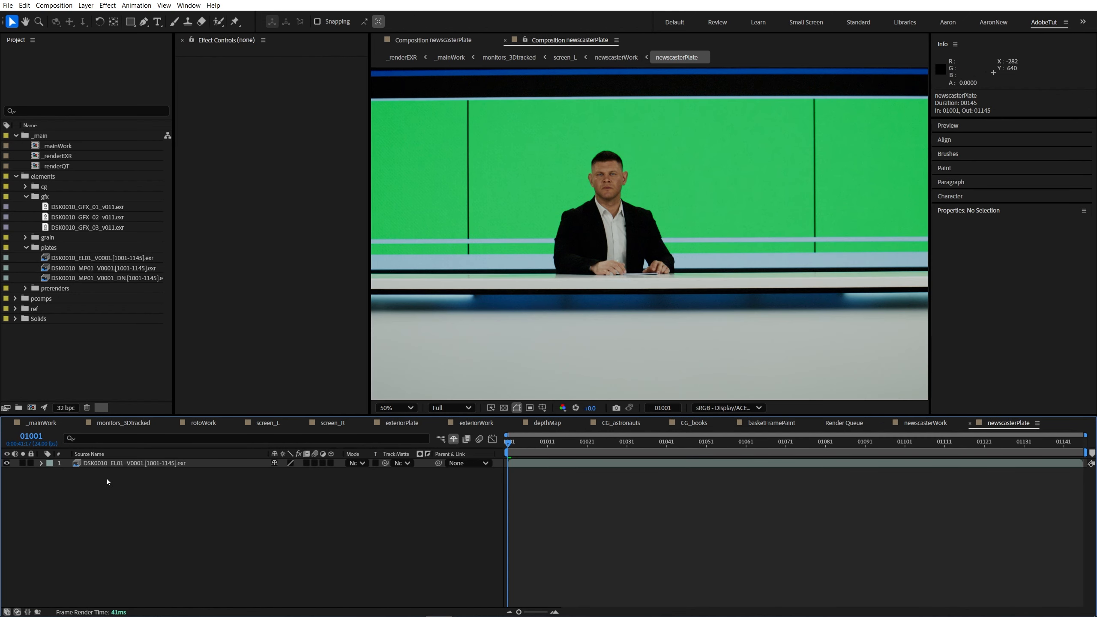
pyautogui.press(',')
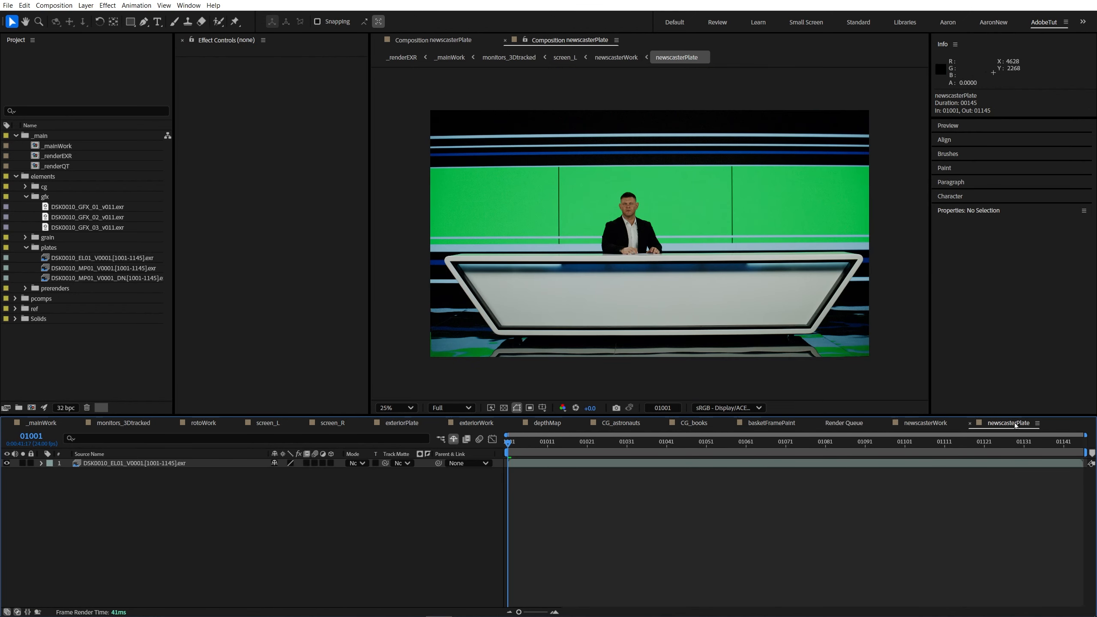
pyautogui.click(151, 463)
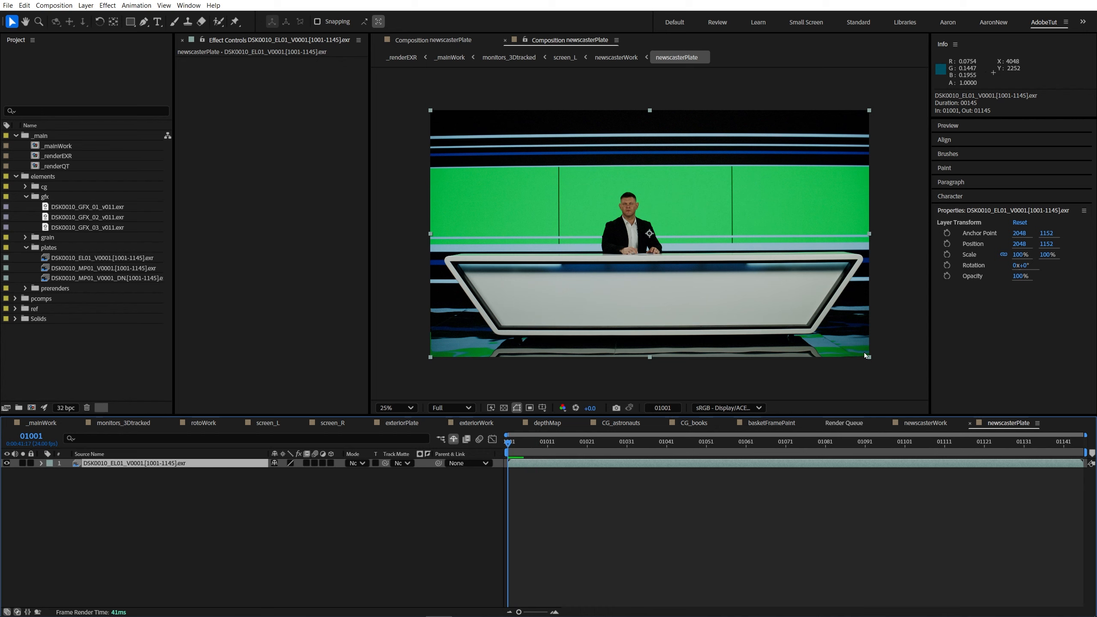
pyautogui.click(314, 550)
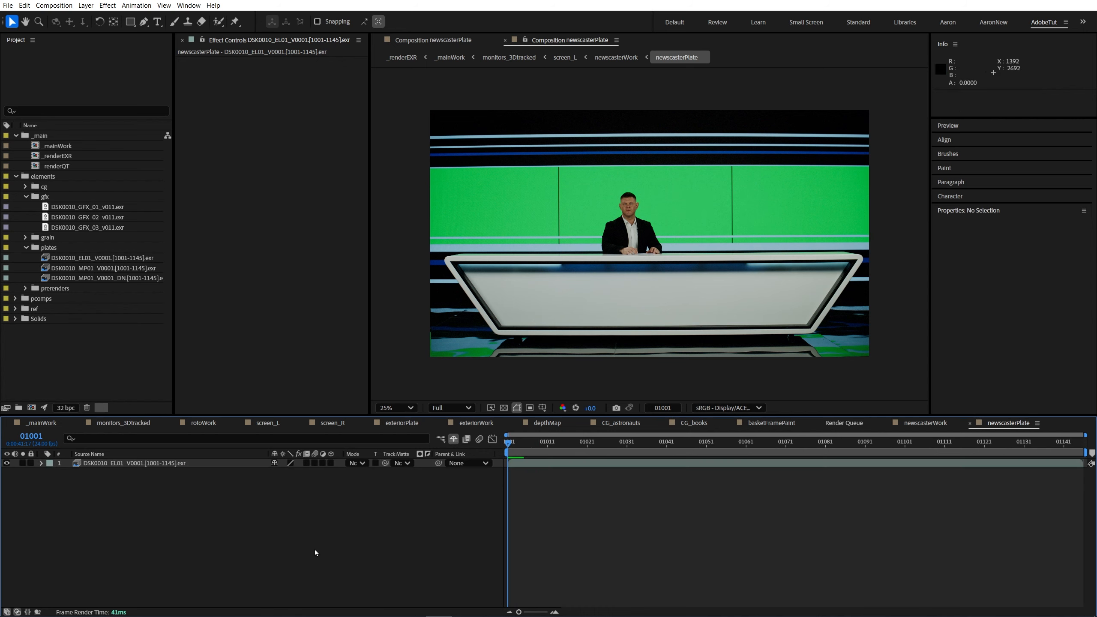
pyautogui.click(165, 464)
pyautogui.click(143, 471)
pyautogui.click(97, 464)
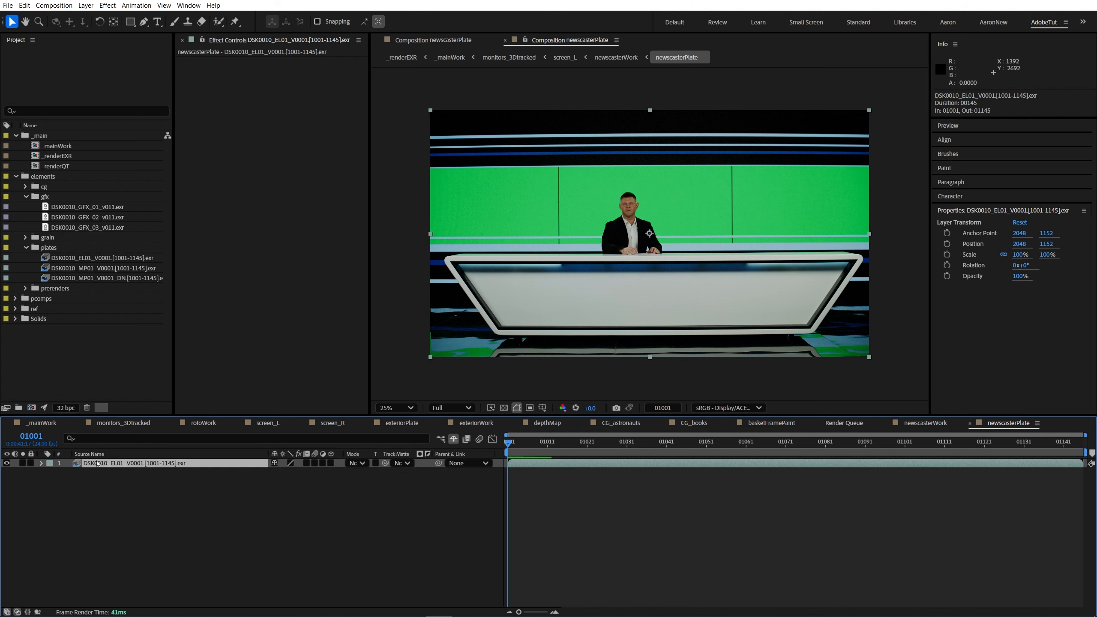
# - Return to newscasterWork and apply the Keylight (1.2) effect to the newscasterPlate layer
pyautogui.click(568, 522)
pyautogui.press('Tab')
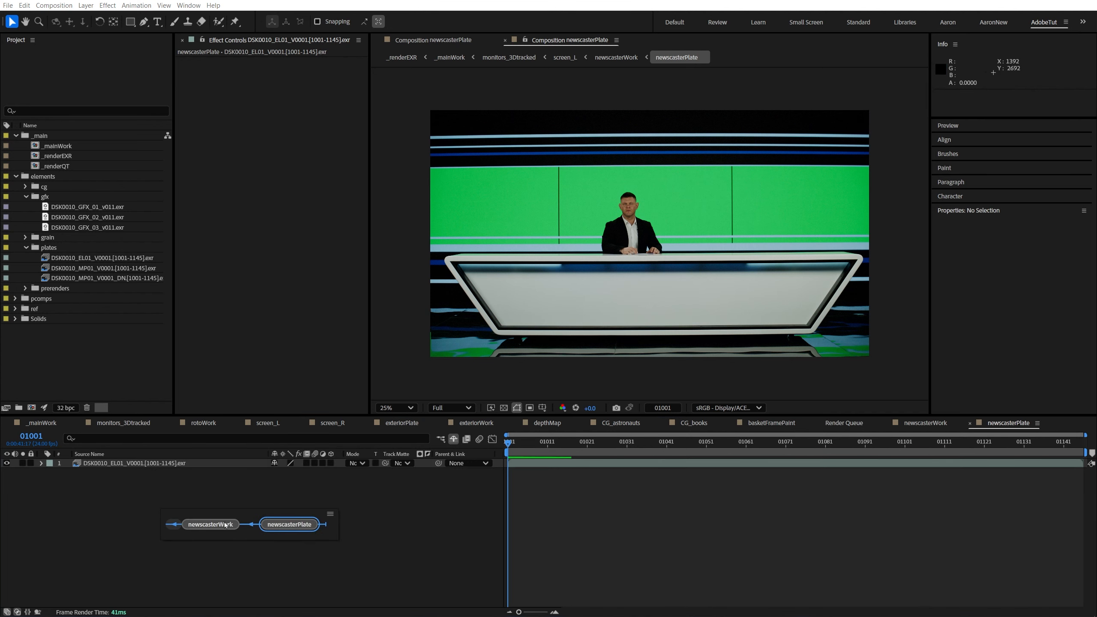
pyautogui.click(211, 524)
pyautogui.click(113, 464)
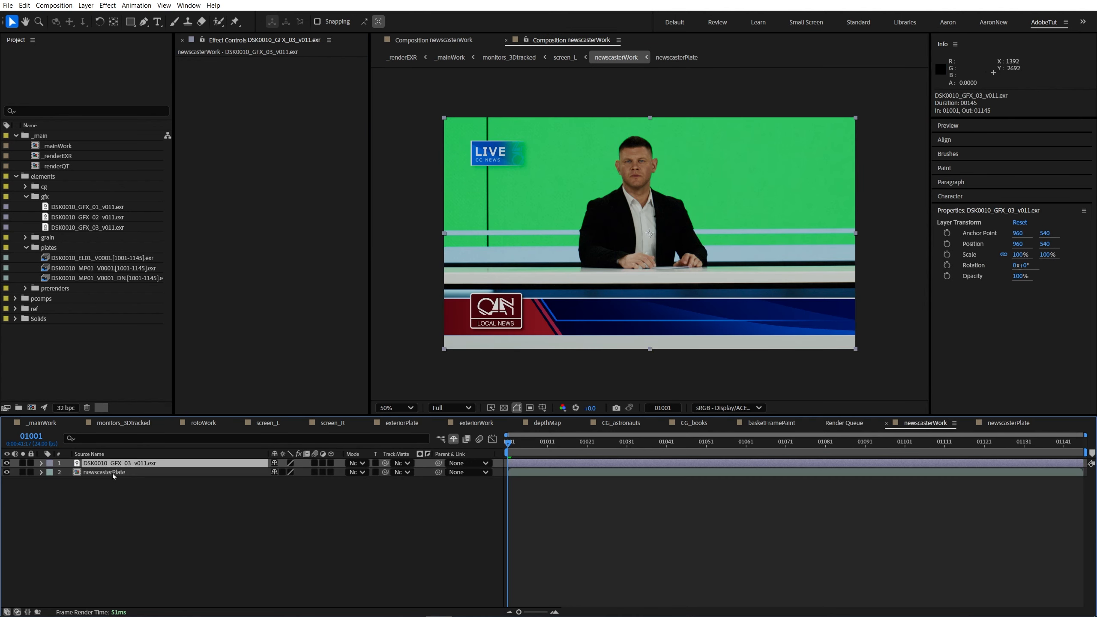
pyautogui.click(112, 474)
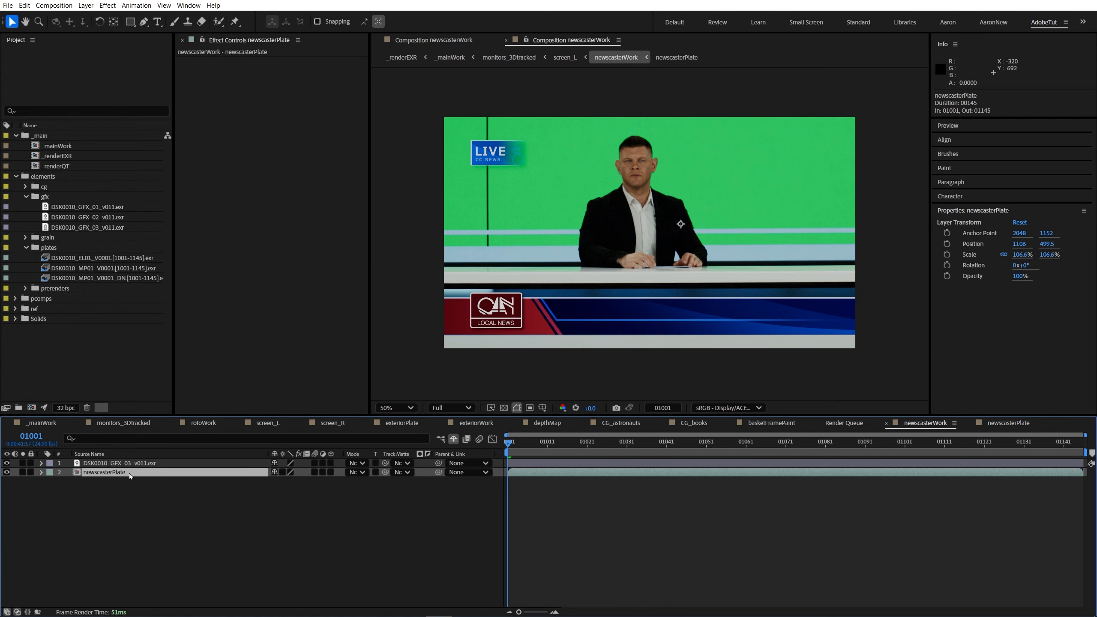
pyautogui.hotkey('ctrl', 'space')
pyautogui.write('key')
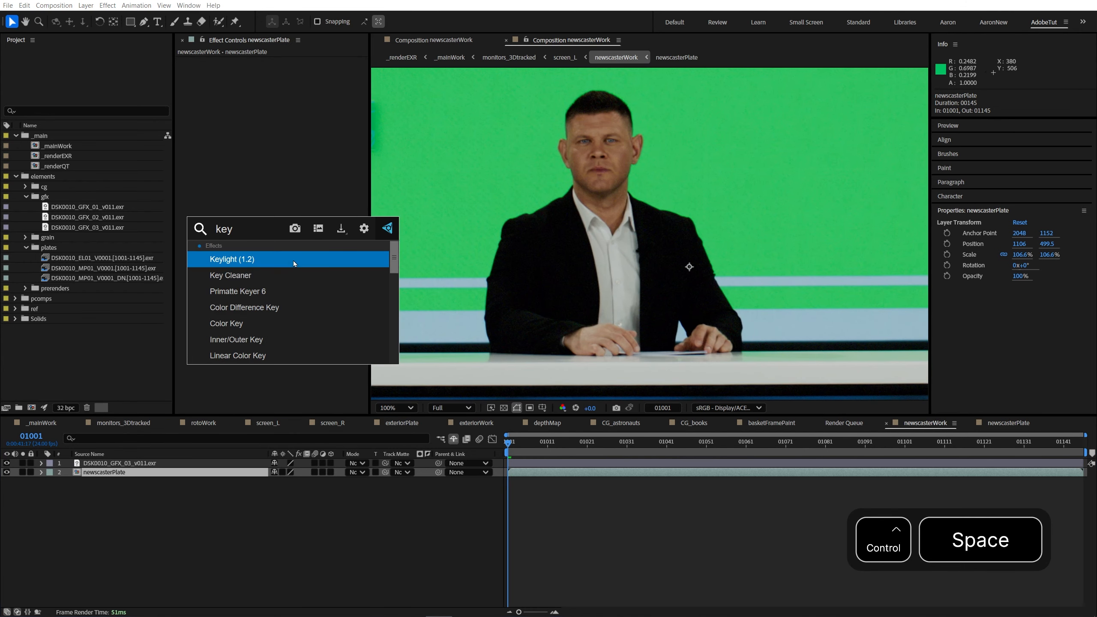
pyautogui.write('ligh')
pyautogui.press('Return')
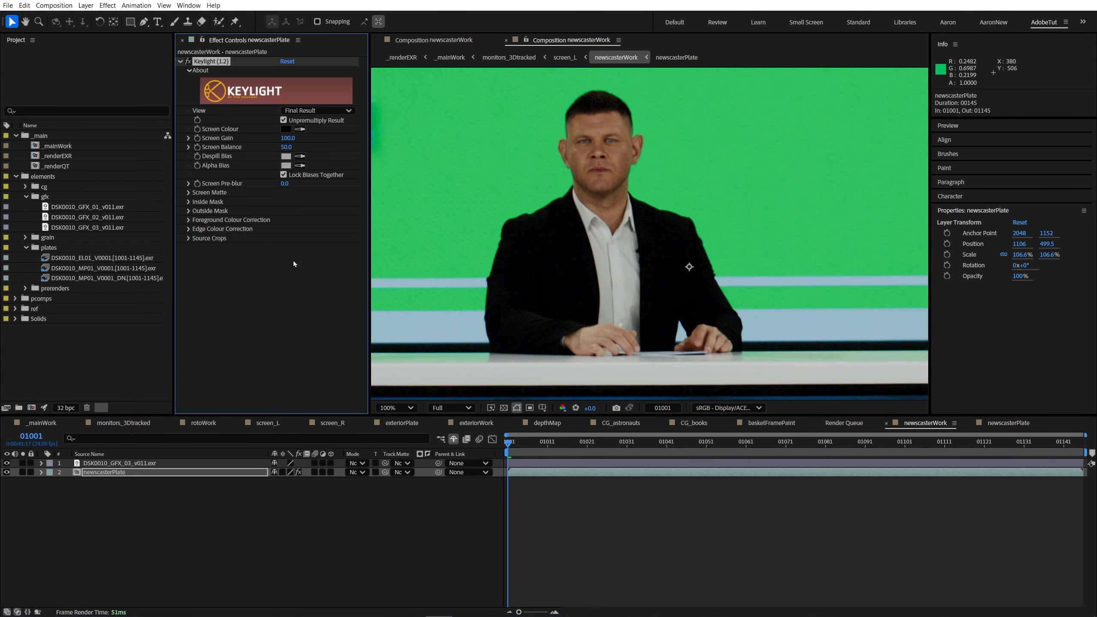
# - Set Keylight's Screen Colour by sampling an averaged area of the green backdrop just above and beside the newscaster's head
pyautogui.scroll(-1, 668, 221)
pyautogui.scroll(1, 669, 221)
pyautogui.moveTo(720, 202); pyautogui.dragTo(499, 208)
pyautogui.scroll(-1, 486, 225)
pyautogui.scroll(1, 443, 224)
pyautogui.click(300, 129)
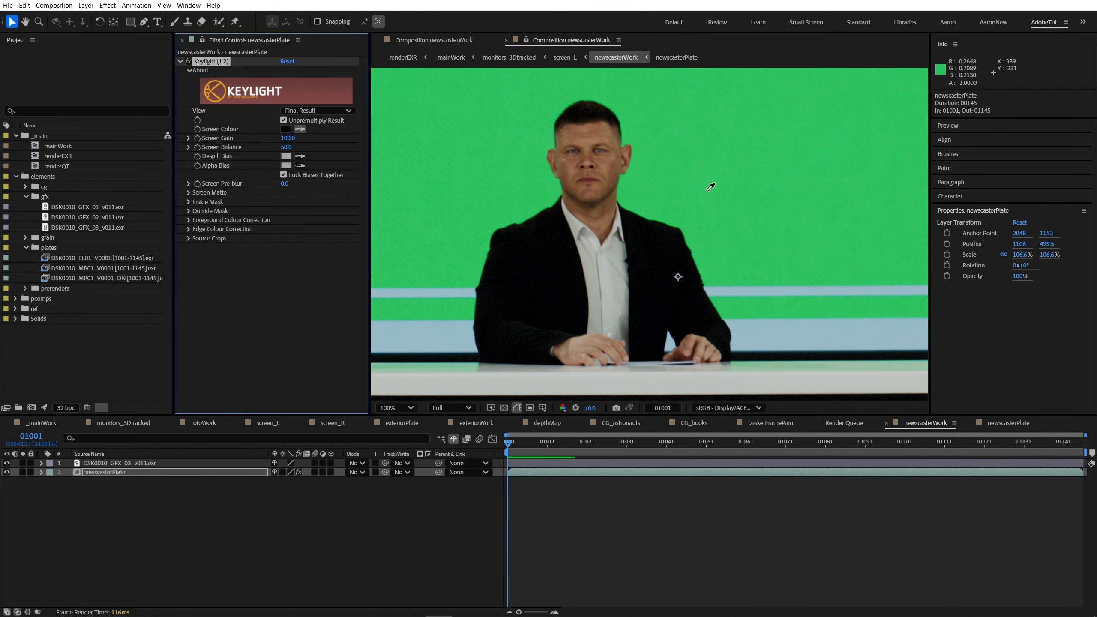
pyautogui.press('ctrl')
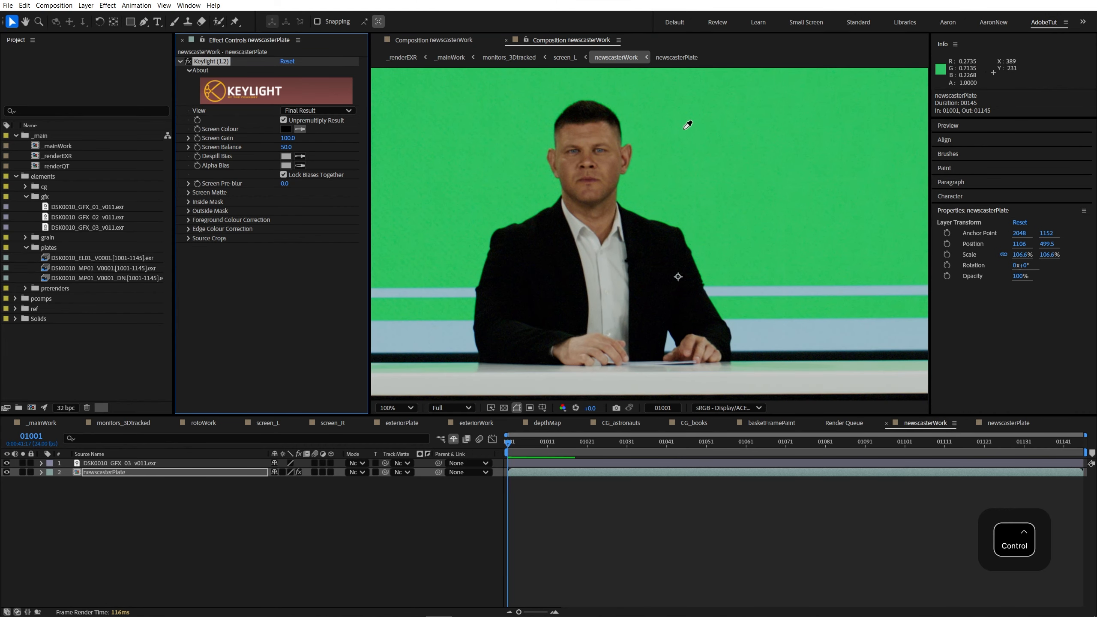
pyautogui.keyDown('ctrl'); pyautogui.click(687, 126); pyautogui.keyUp('ctrl')
pyautogui.scroll(-1, 657, 238)
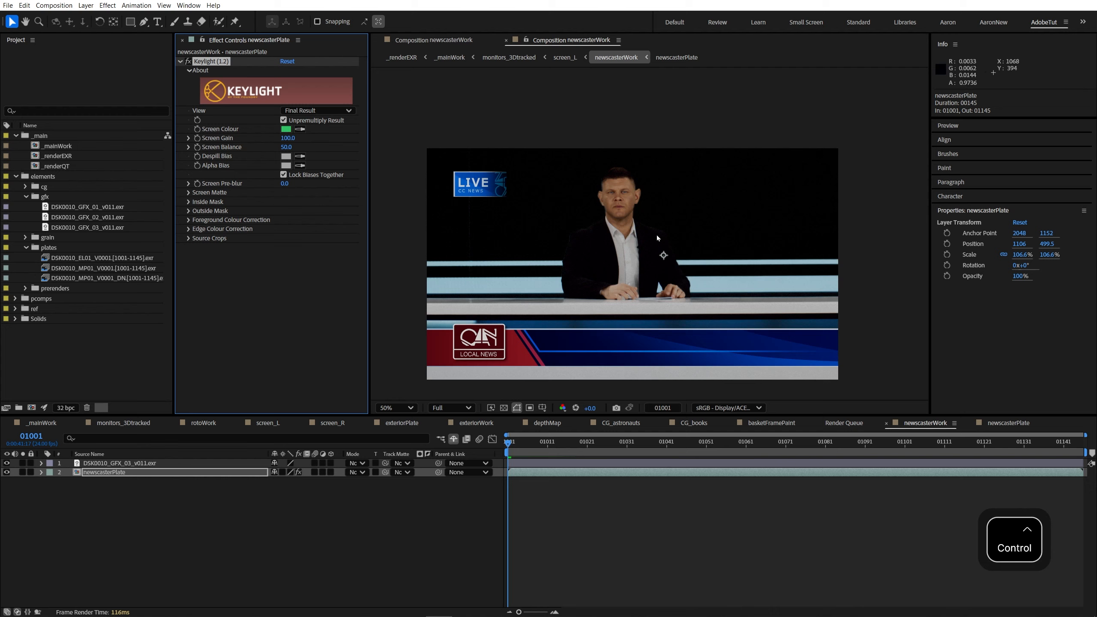
# - Turn on the viewer's transparency grid and inspect the keyed composite in an enlarged viewer
pyautogui.click(504, 408)
pyautogui.click(504, 408)
pyautogui.click(504, 408)
pyautogui.press('`')
pyautogui.scroll(1, 587, 335)
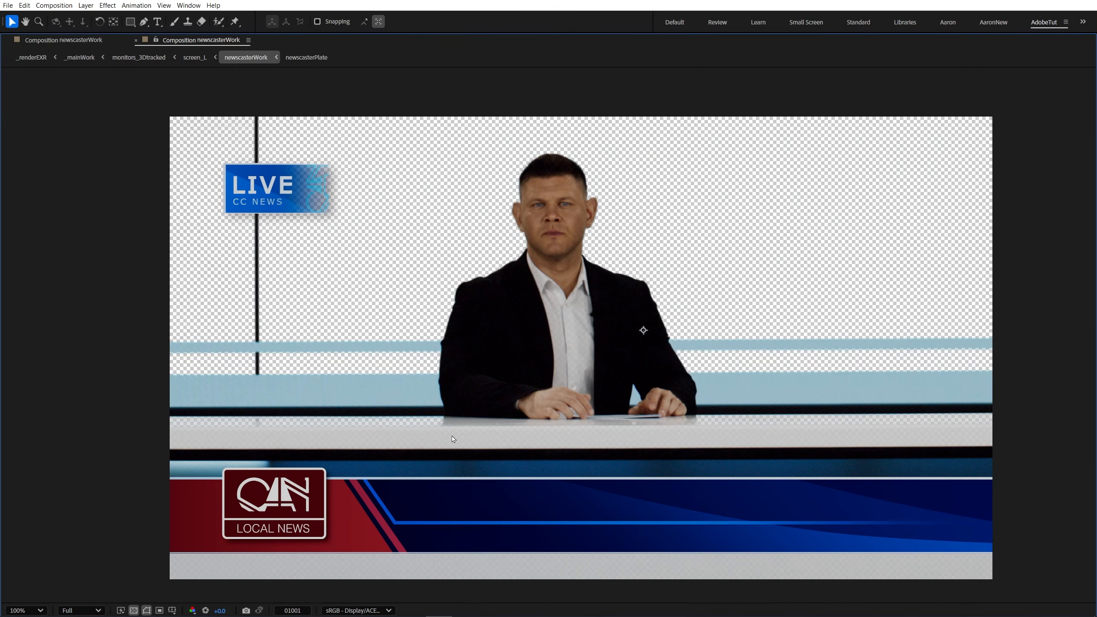
pyautogui.press('`')
pyautogui.scroll(-1, 675, 235)
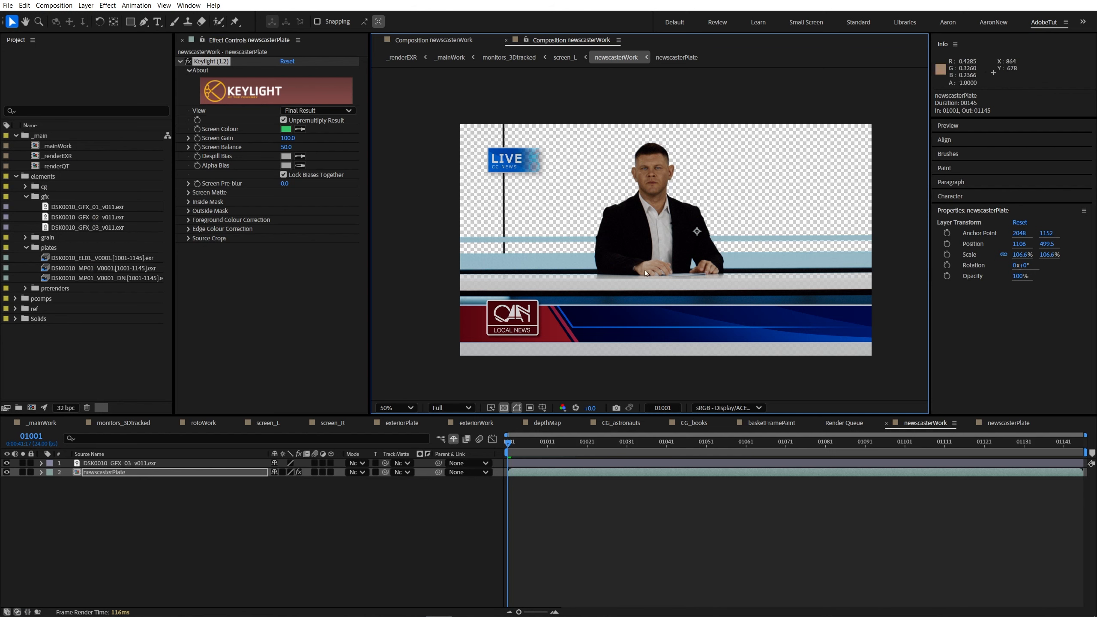
# - Examine the key around the newscaster and desk with the viewer exposure raised to +4.1, and restore exposure to 0
pyautogui.scroll(4, 648, 229)
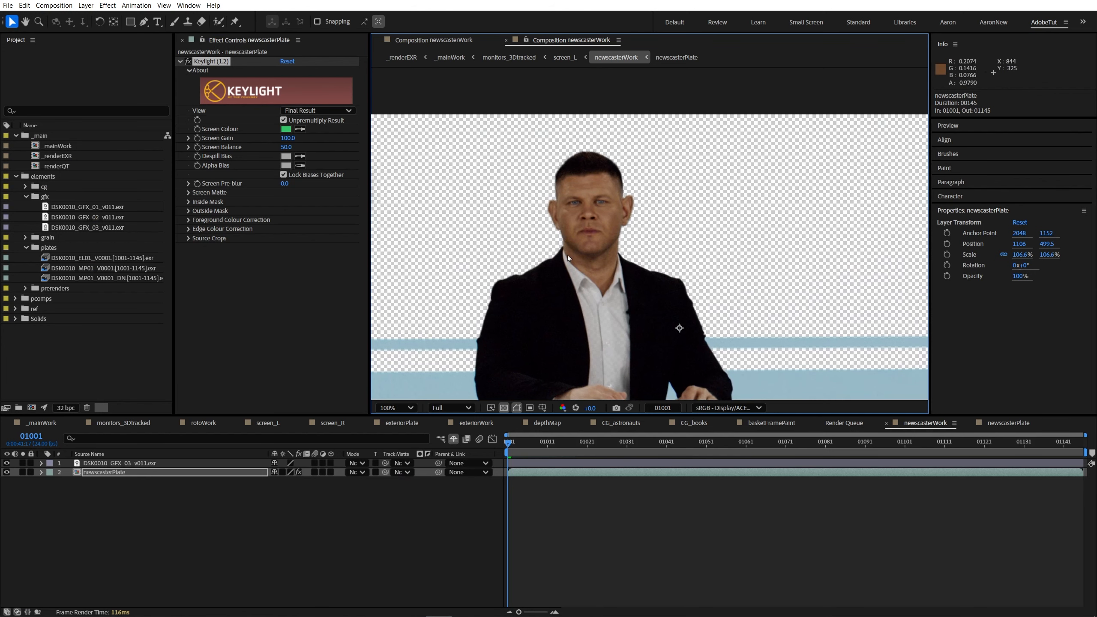
pyautogui.moveTo(592, 408); pyautogui.dragTo(879, 397)
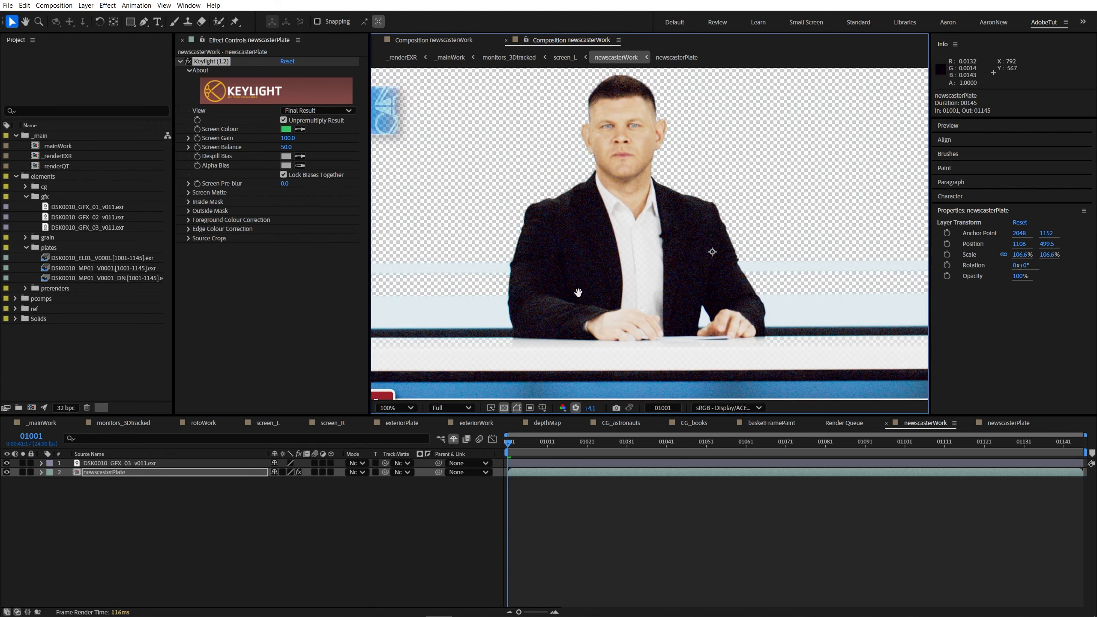
pyautogui.scroll(2, 604, 192)
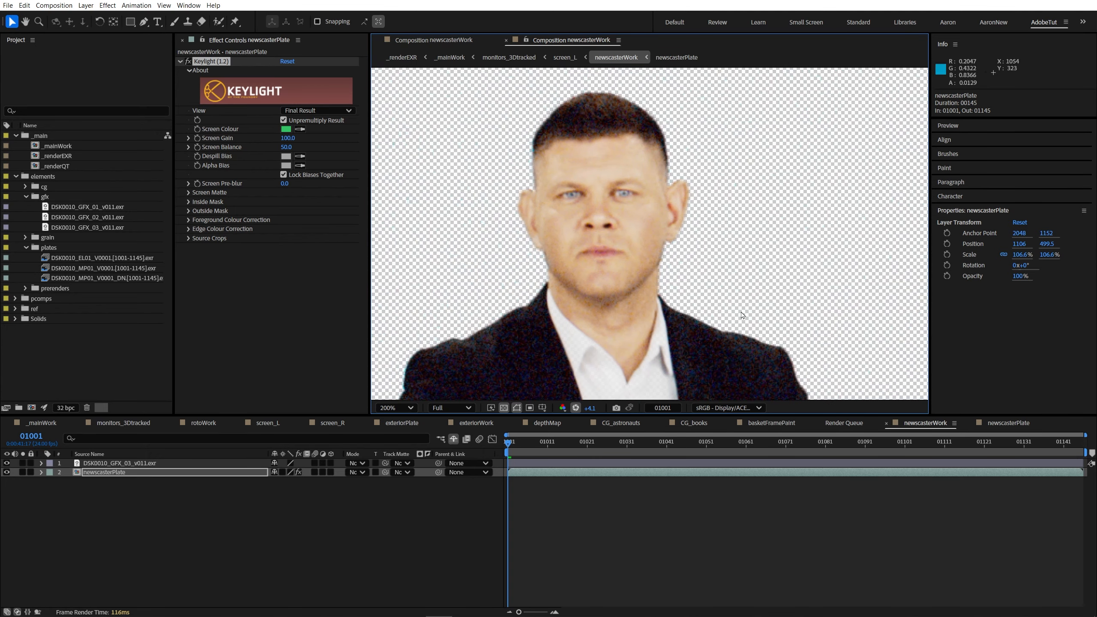
pyautogui.moveTo(589, 408); pyautogui.dragTo(515, 423)
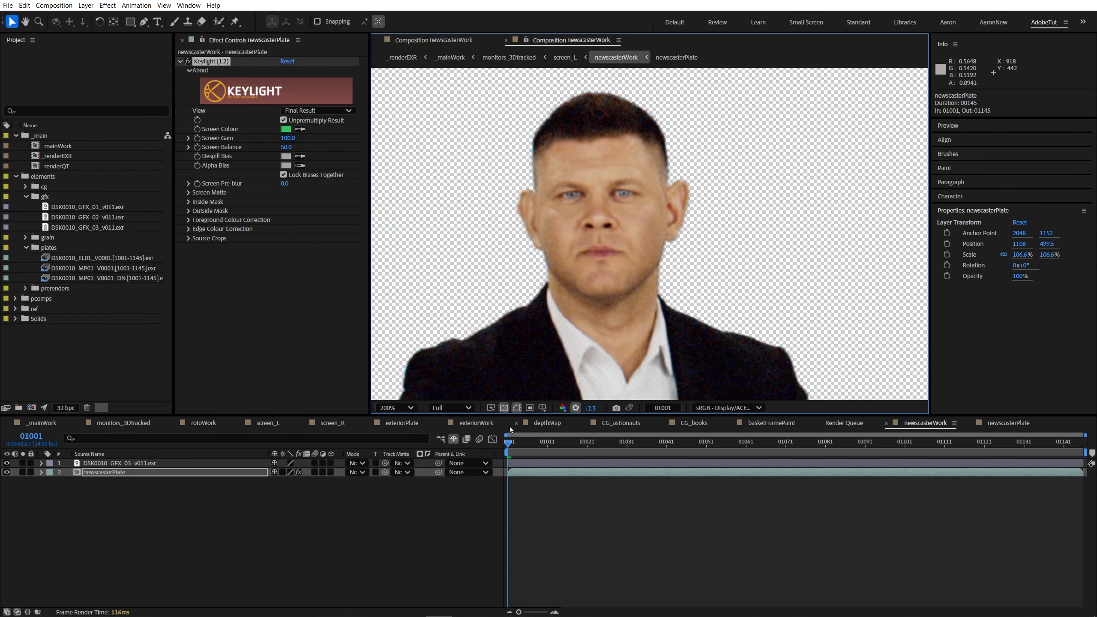
pyautogui.hotkey('shift', '/')
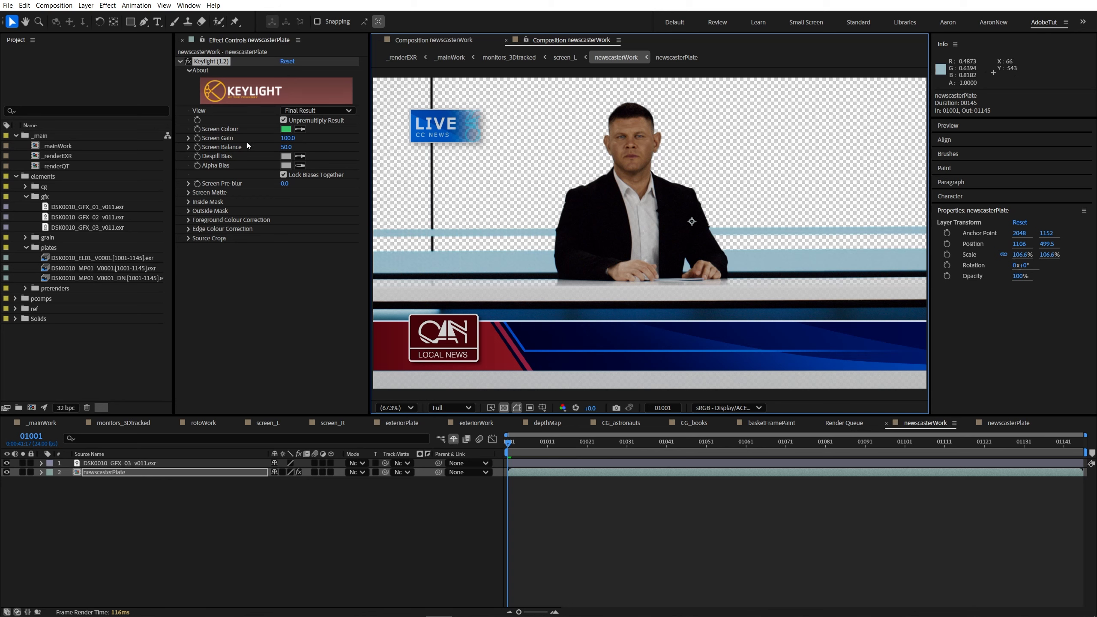
# - Compare Keylight's Screen Matte Clip White at 91.4 and 100 on the semi-transparent desk, and settle on 90.2
pyautogui.click(188, 193)
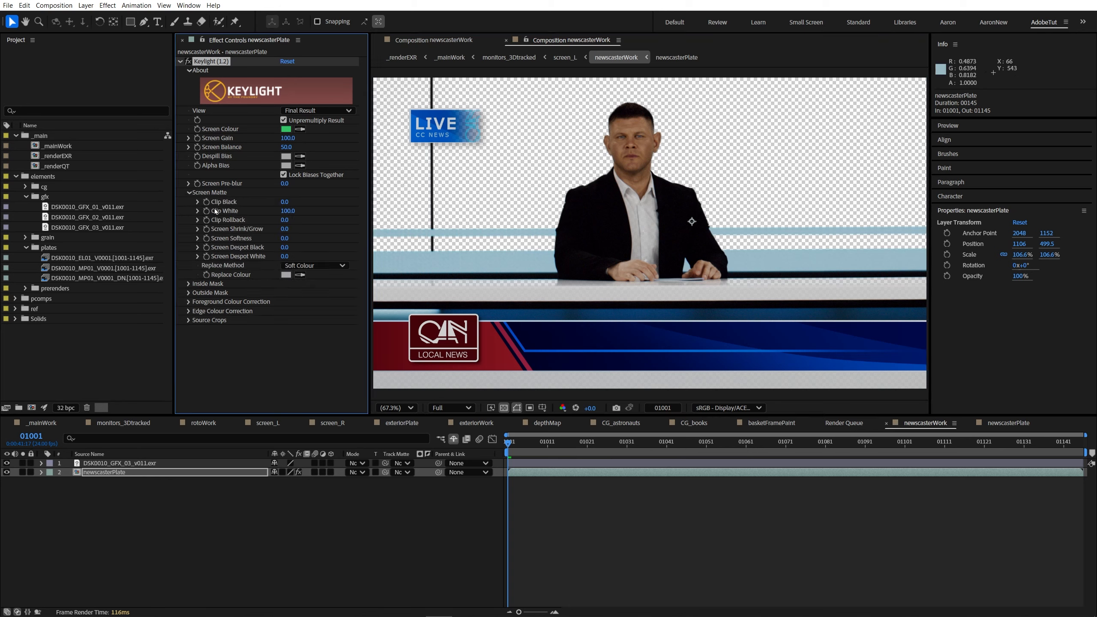
pyautogui.moveTo(285, 211); pyautogui.dragTo(278, 211)
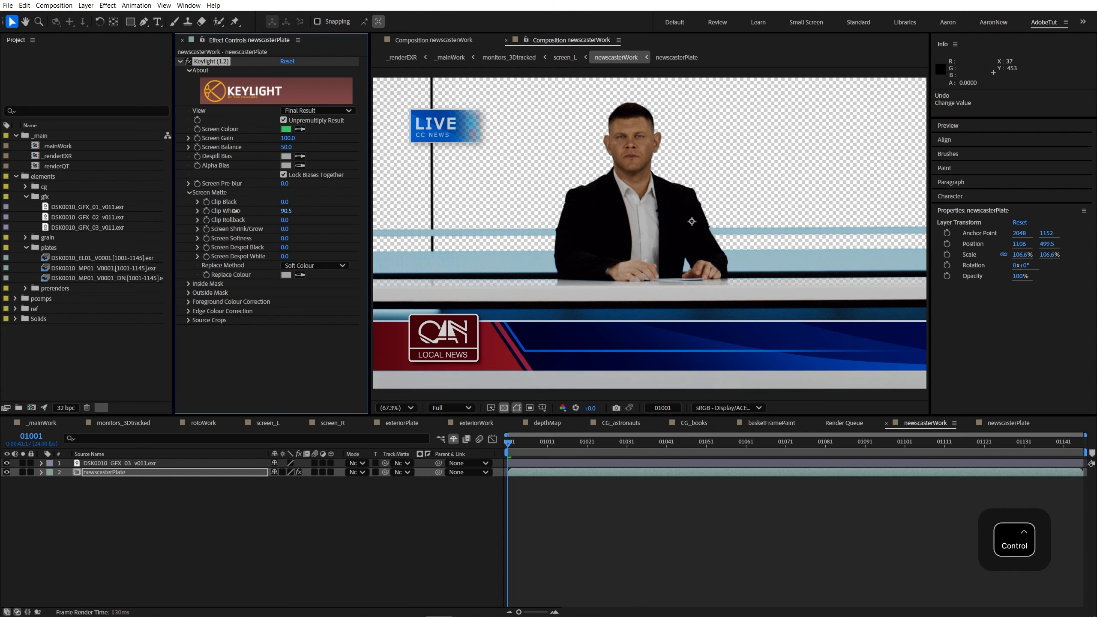
pyautogui.scroll(3, 646, 330)
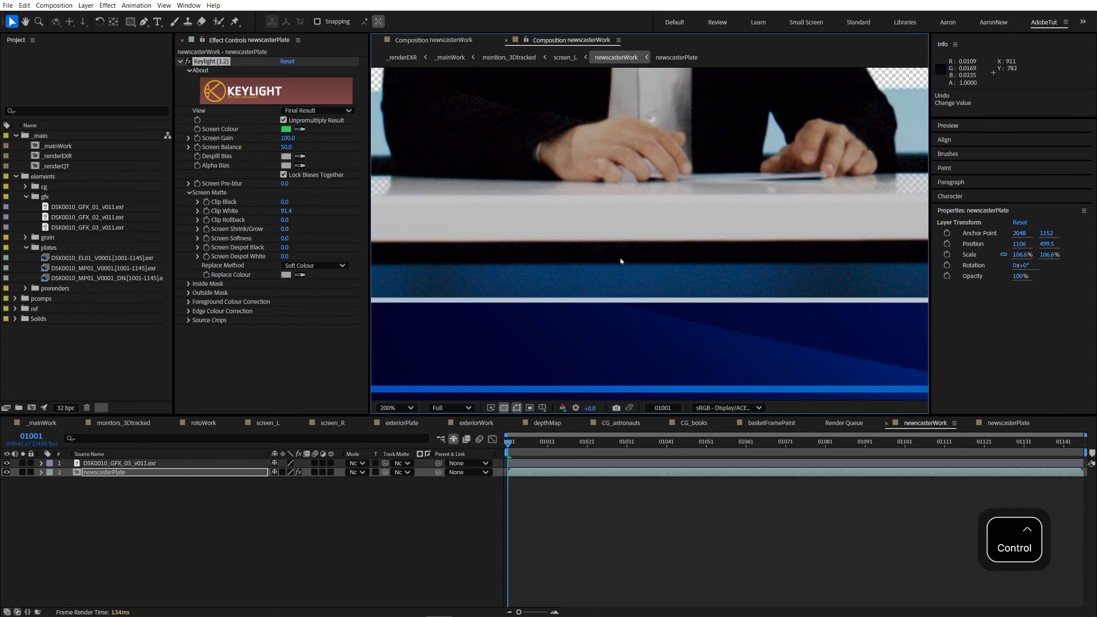
pyautogui.click(286, 211)
pyautogui.write('100')
pyautogui.press('Return')
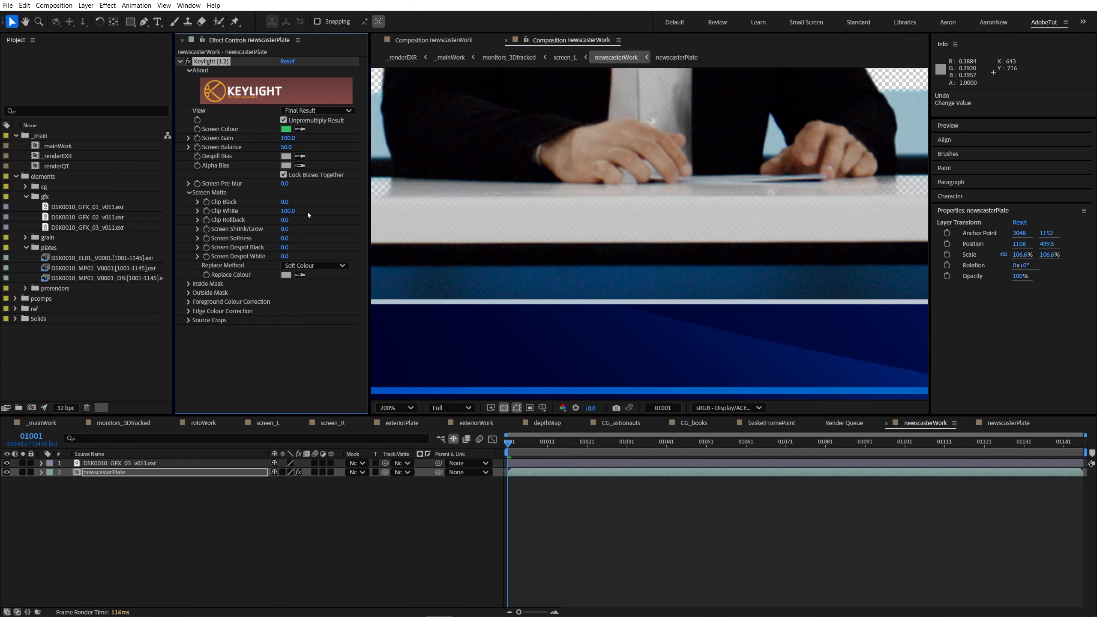
pyautogui.moveTo(290, 213); pyautogui.dragTo(248, 220)
pyautogui.scroll(-1, 563, 221)
pyautogui.hotkey('shift', '/')
pyautogui.moveTo(687, 290); pyautogui.dragTo(921, 248)
pyautogui.scroll(1, 661, 294)
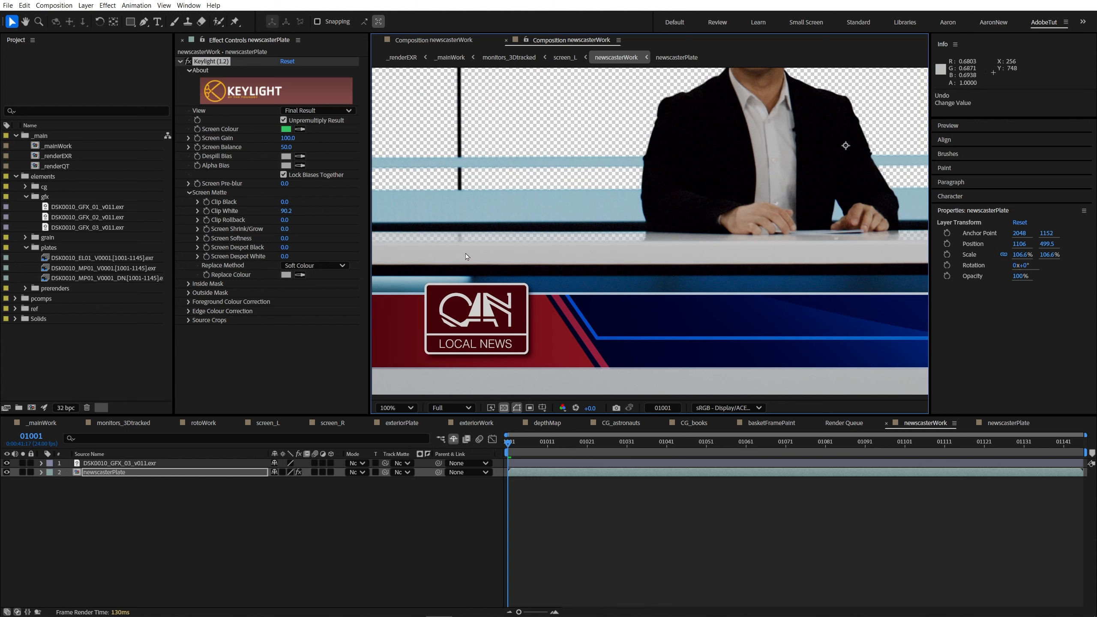
pyautogui.scroll(-2, 632, 235)
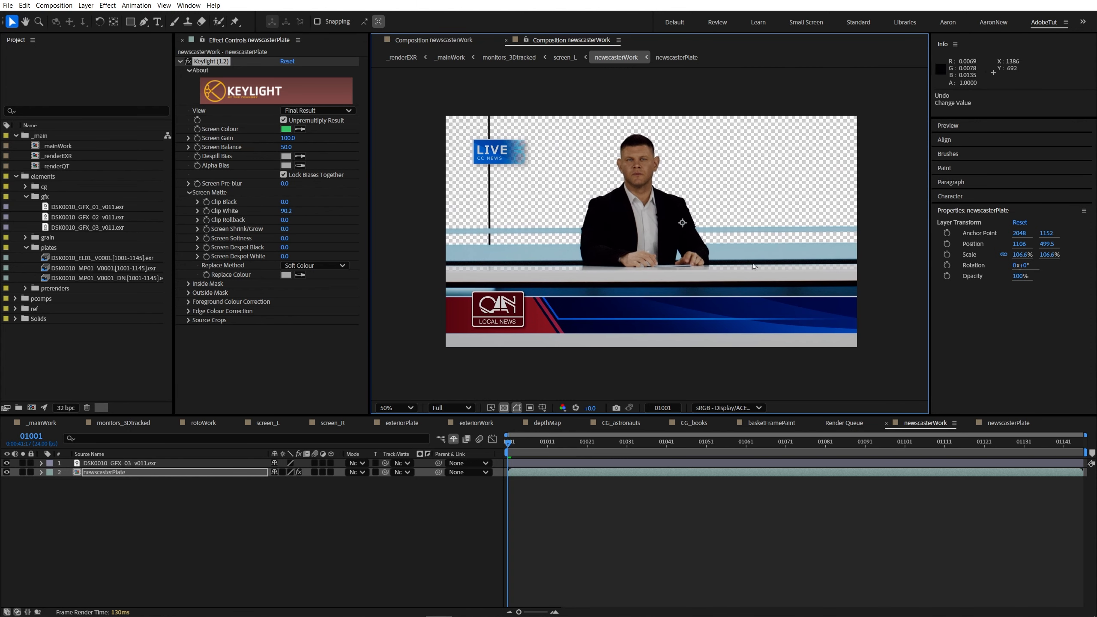
# - Duplicate the keyed newscasterPlate layer, solo the upper copy and remove Keylight from it
pyautogui.click(8, 473)
pyautogui.click(8, 473)
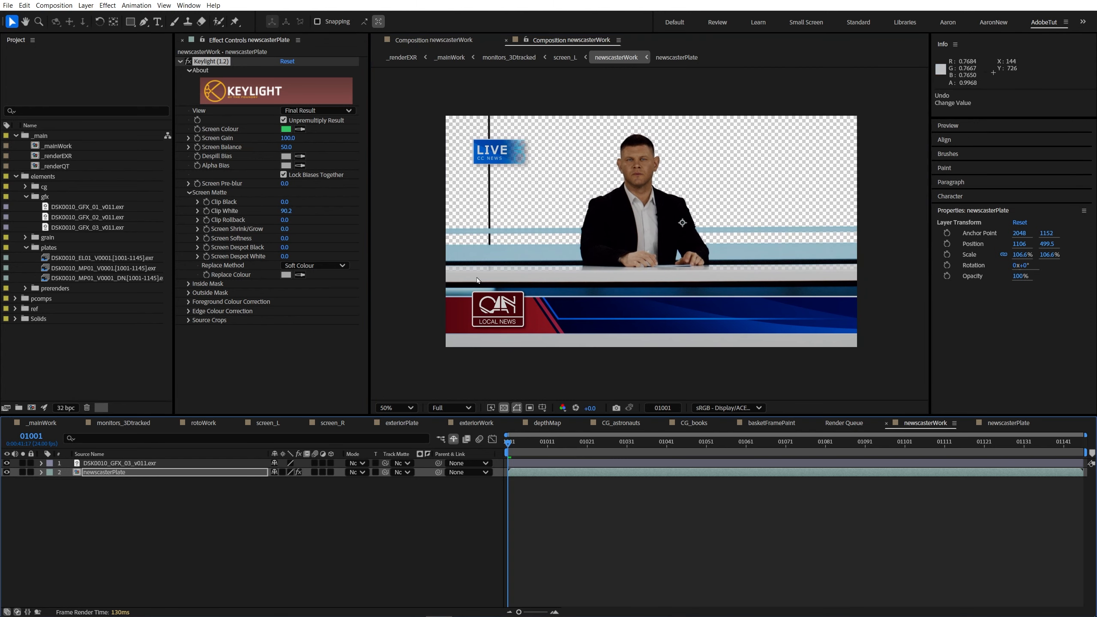
pyautogui.click(94, 473)
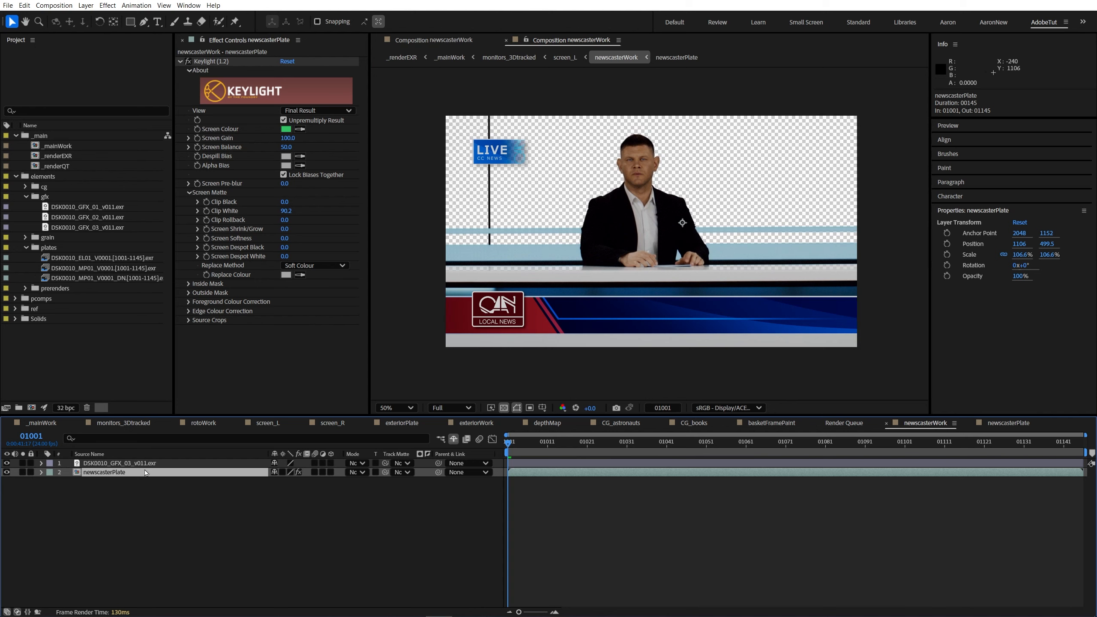
pyautogui.hotkey('ctrl', 'd')
pyautogui.click(22, 472)
pyautogui.click(216, 62)
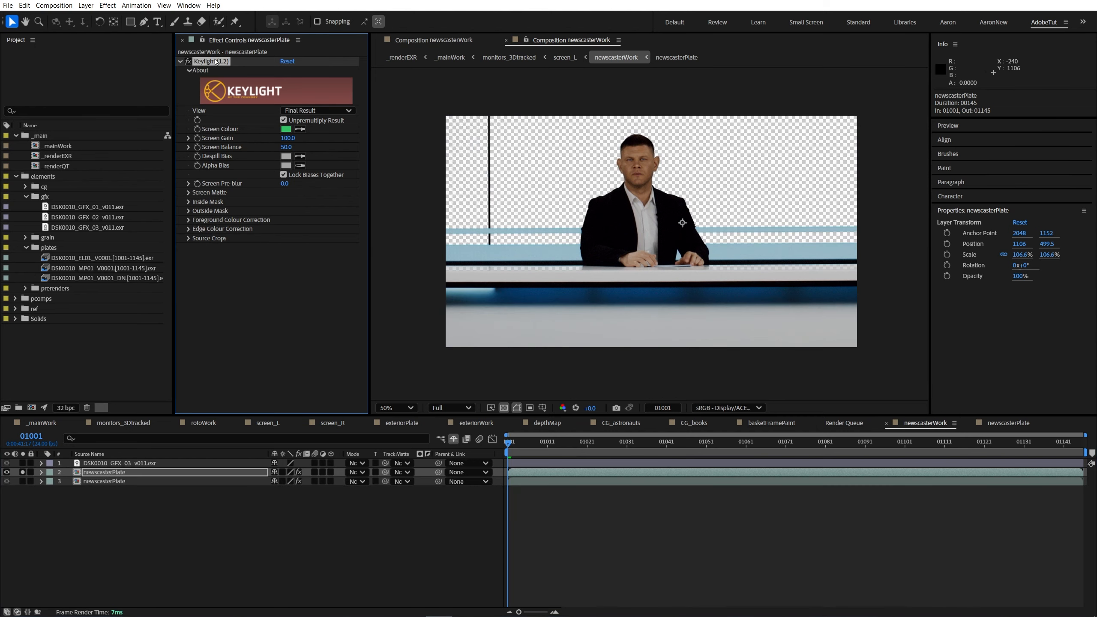
pyautogui.press('Delete')
# - Draw a rectangular mask on the soloed copy around the hands, desk and everything below, extending its lower edge past the frame
pyautogui.click(130, 21)
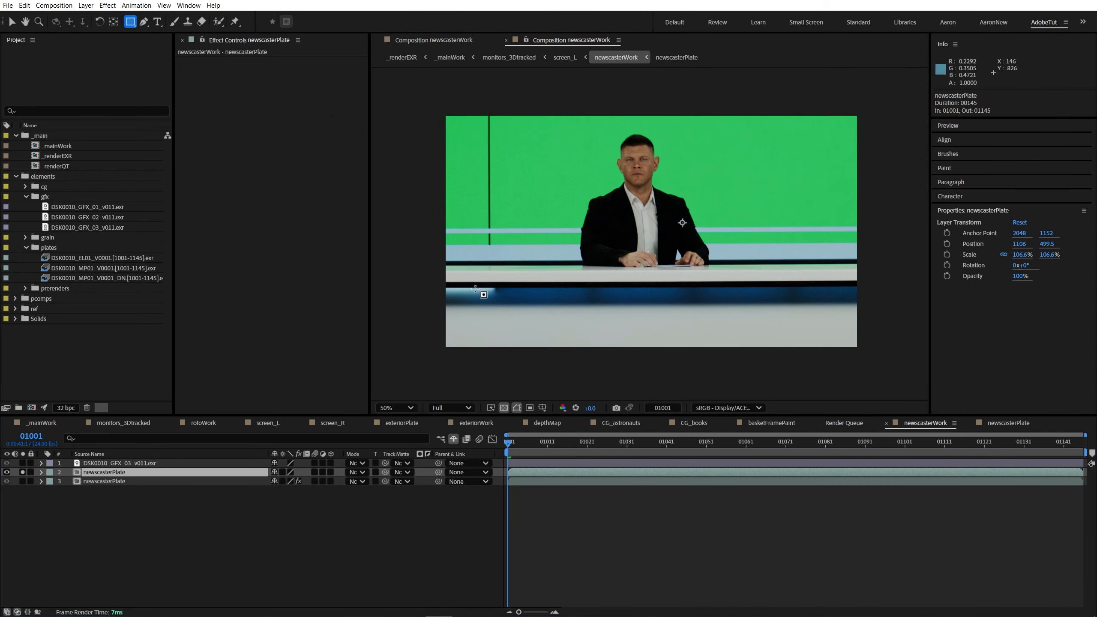
pyautogui.moveTo(431, 256)
pyautogui.mouseDown()
pyautogui.moveTo(921, 329)
pyautogui.moveTo(873, 333)
pyautogui.mouseUp()
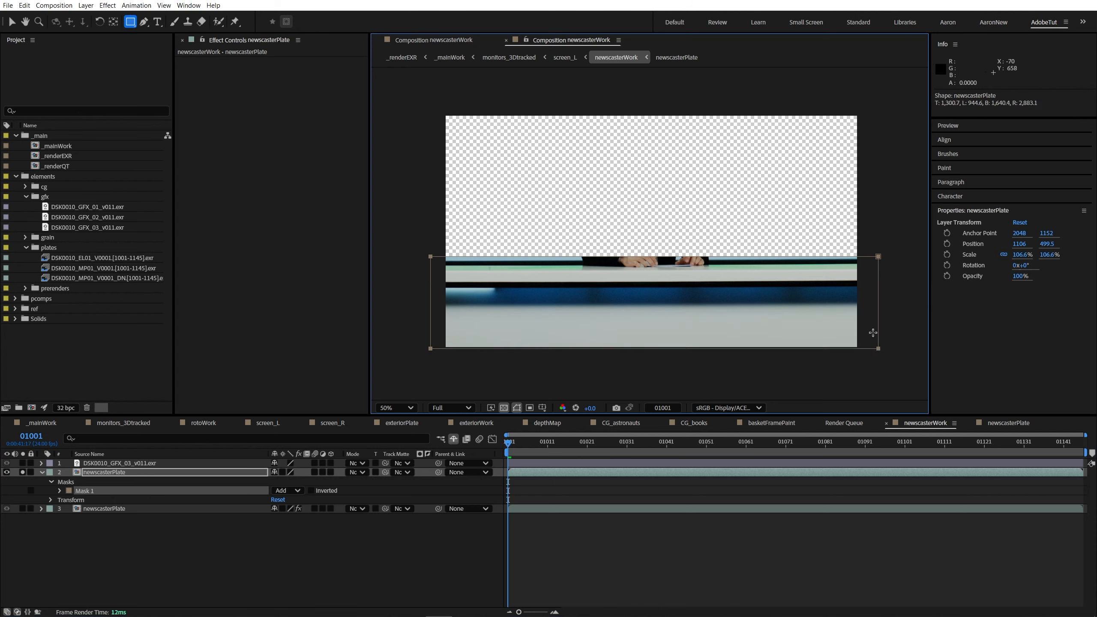
pyautogui.moveTo(873, 333); pyautogui.dragTo(883, 365)
pyautogui.hotkey('ctrl', 'z')
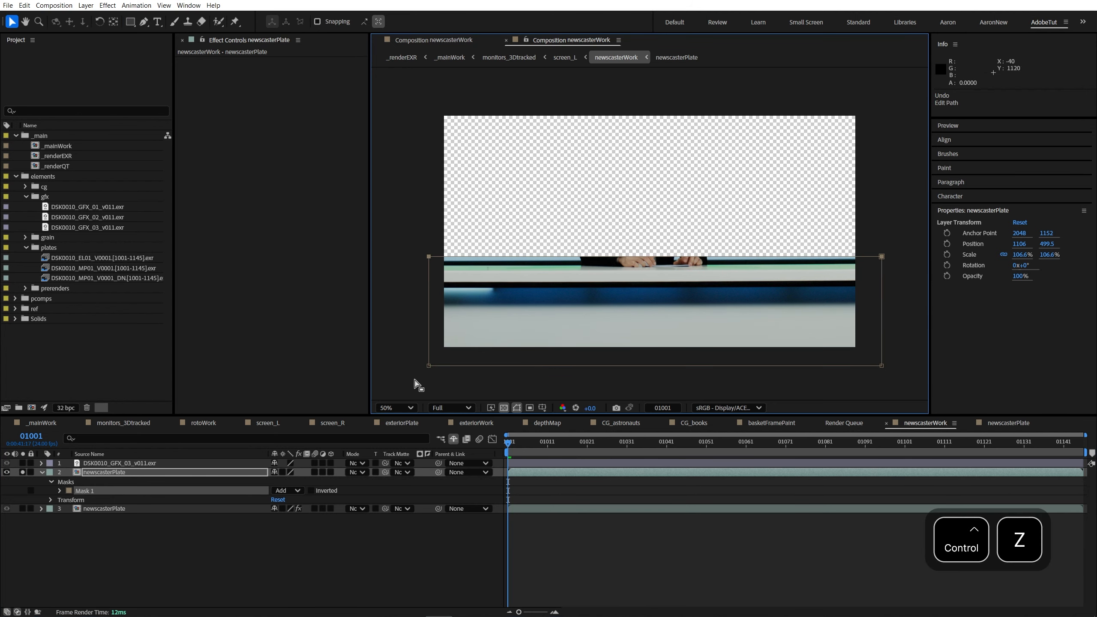
# - Feather the desk mask vertically only, at 0, 19 pixels, and collapse the layer's properties
pyautogui.press('f')
pyautogui.click(274, 492)
pyautogui.moveTo(294, 491); pyautogui.dragTo(303, 491)
pyautogui.scroll(1, 859, 276)
pyautogui.moveTo(860, 275); pyautogui.dragTo(686, 266)
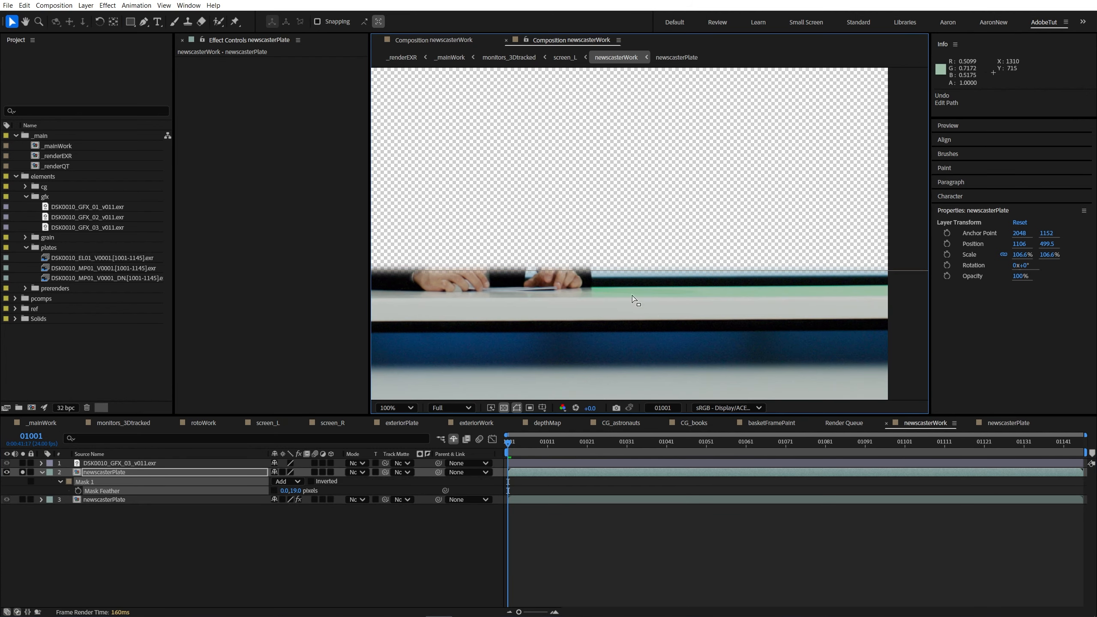
pyautogui.moveTo(606, 317); pyautogui.dragTo(559, 308)
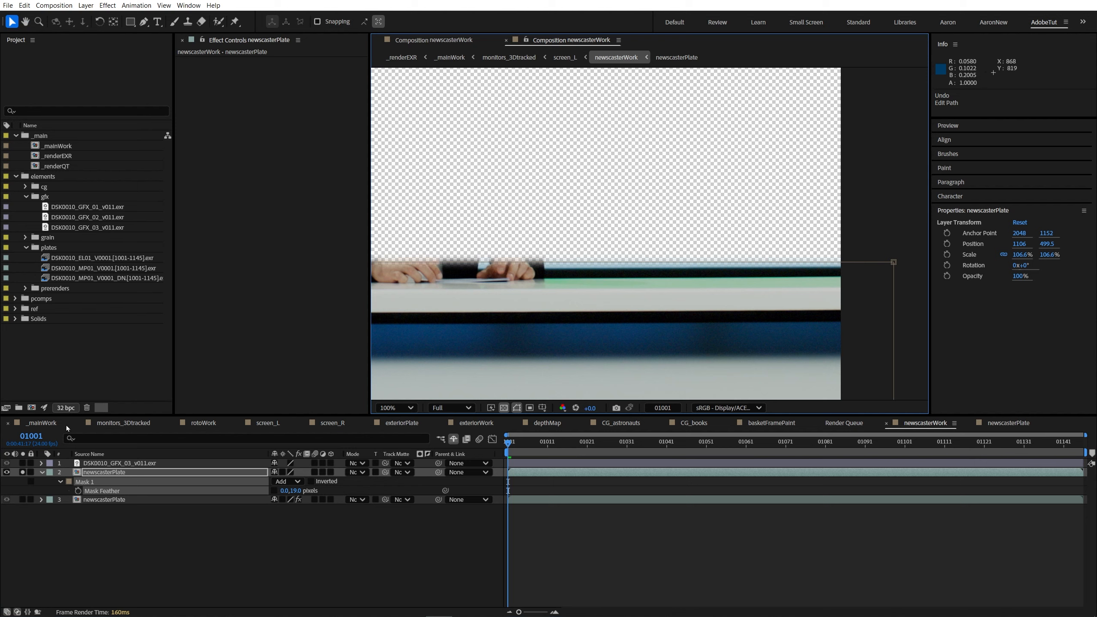
pyautogui.click(41, 472)
# - Apply the Advanced Spill Suppressor effect to the masked desk copy of newscasterPlate
pyautogui.scroll(1, 551, 337)
pyautogui.scroll(-2, 551, 337)
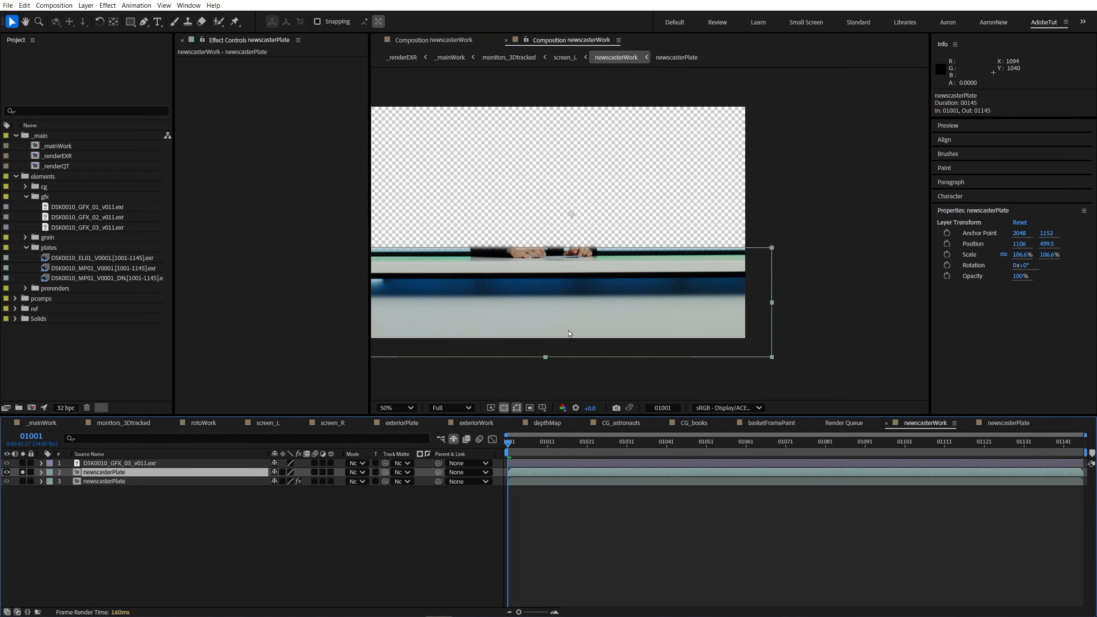
pyautogui.moveTo(531, 271); pyautogui.dragTo(565, 268)
pyautogui.scroll(1, 565, 269)
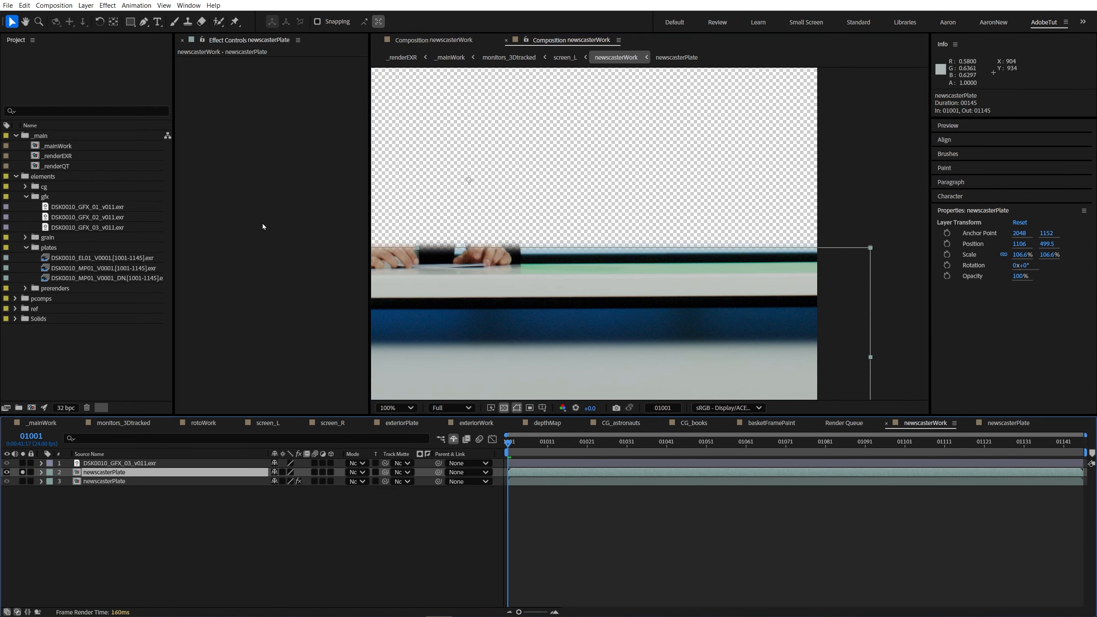
pyautogui.hotkey('ctrl', 'space')
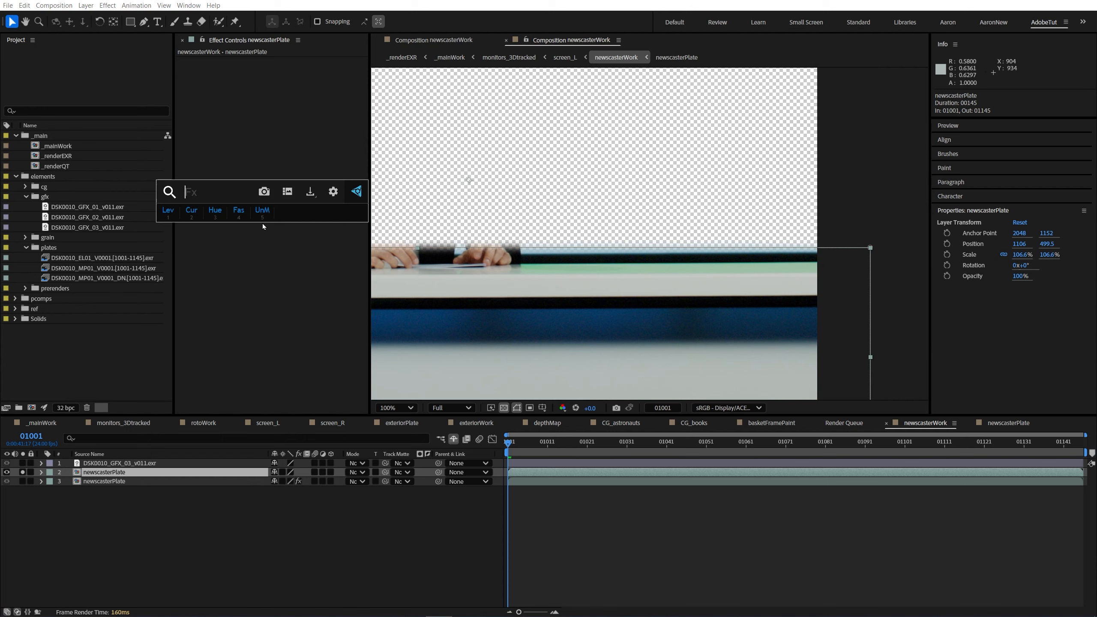
pyautogui.write('spill')
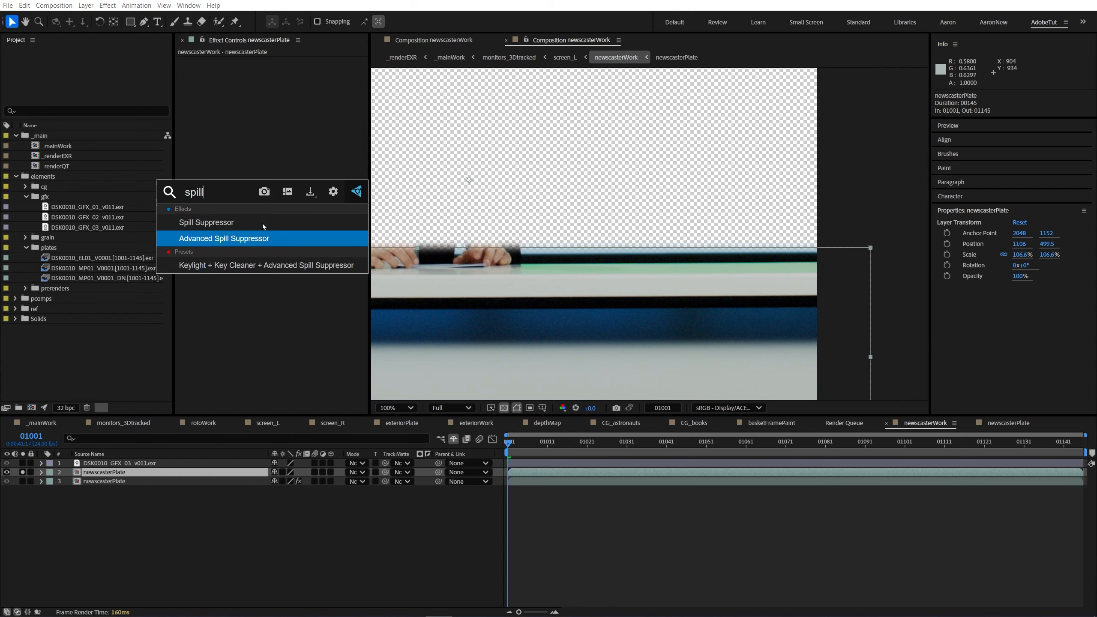
pyautogui.press('Return')
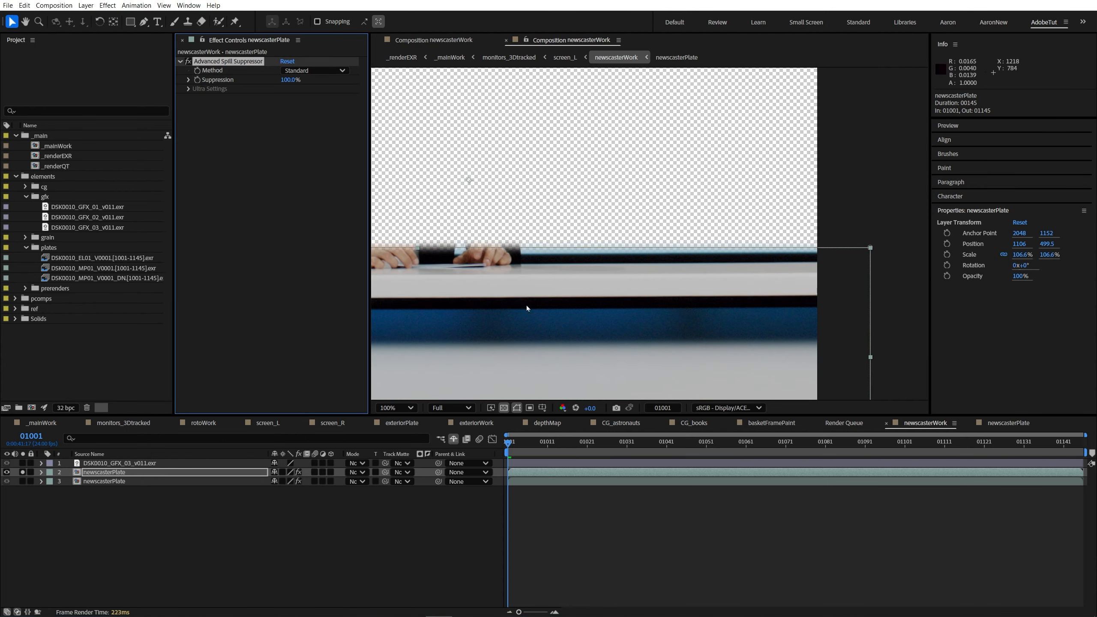
# - Compare the hands and desk up close with the Advanced Spill Suppressor turned off and on
pyautogui.scroll(1, 523, 262)
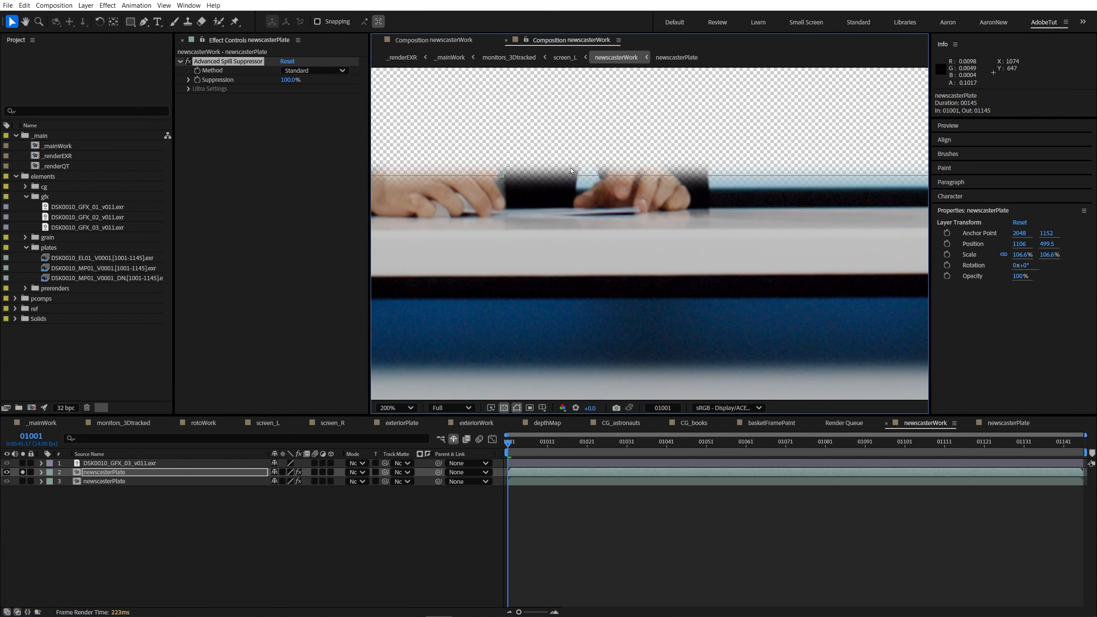
pyautogui.moveTo(403, 144); pyautogui.dragTo(451, 135)
pyautogui.click(188, 62)
pyautogui.click(189, 61)
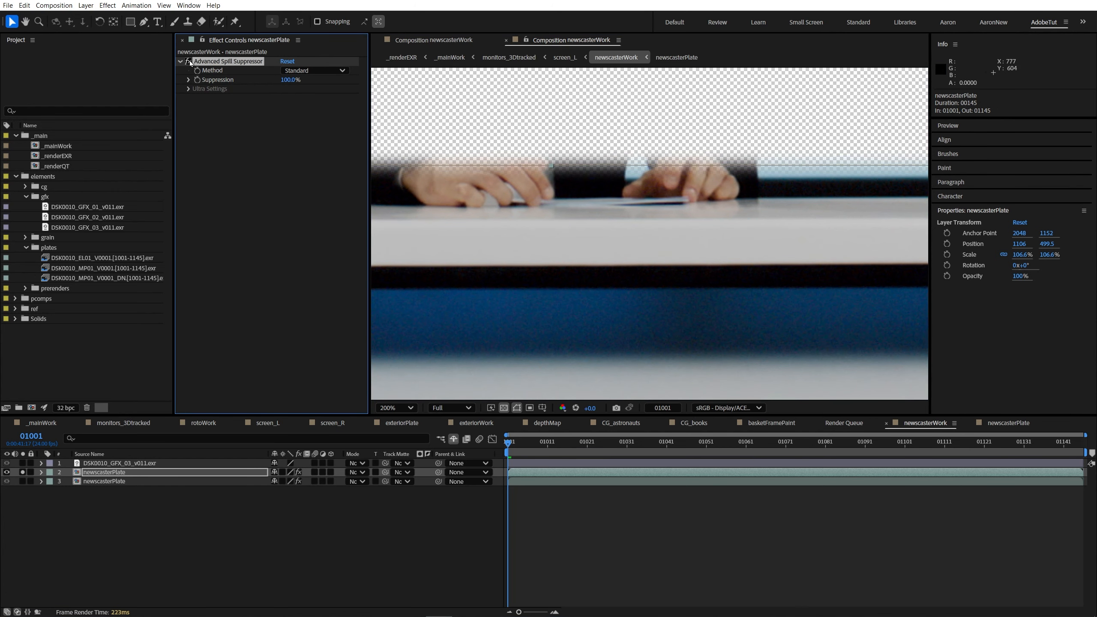
pyautogui.press('.')
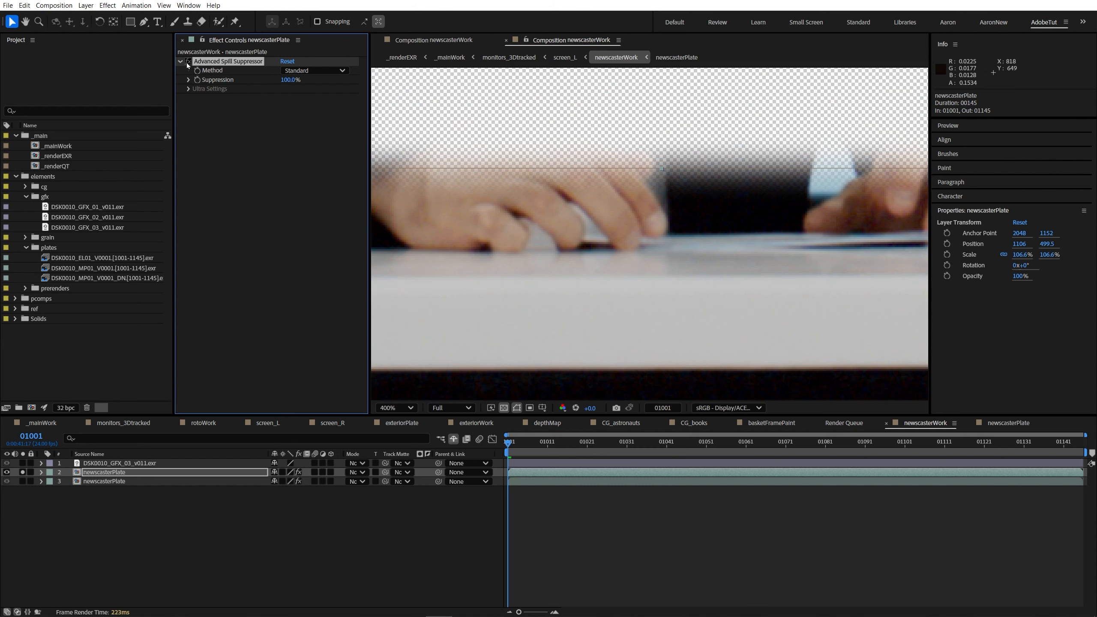
pyautogui.press(',')
pyautogui.hotkey('shift', '/')
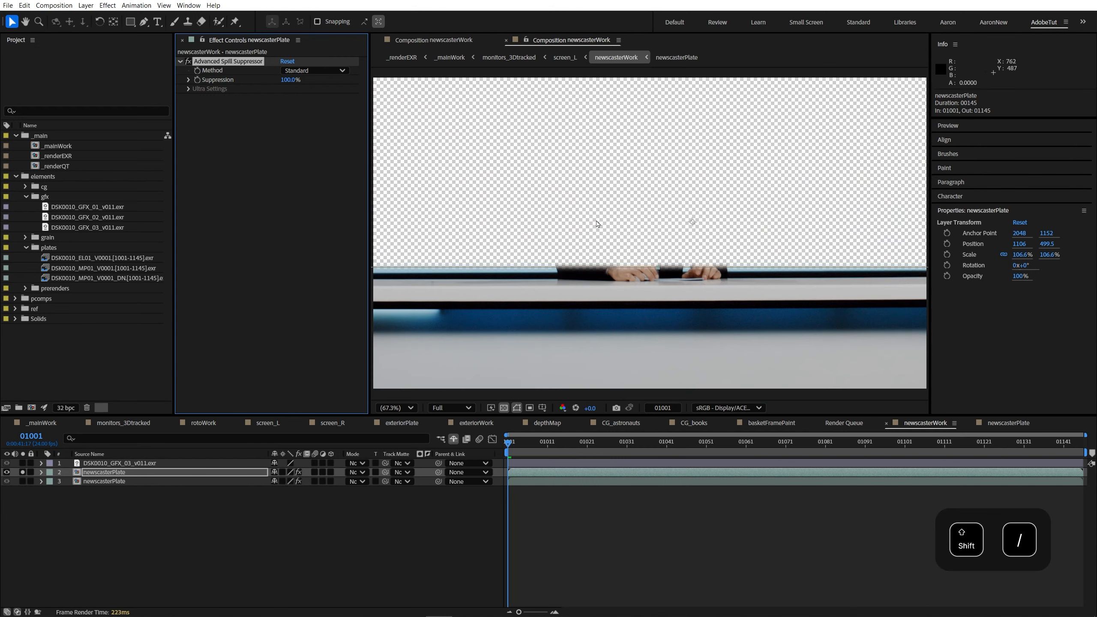
# - Unsolo the masked desk copy and compare the full composite with that layer hidden and shown
pyautogui.click(23, 472)
pyautogui.click(131, 520)
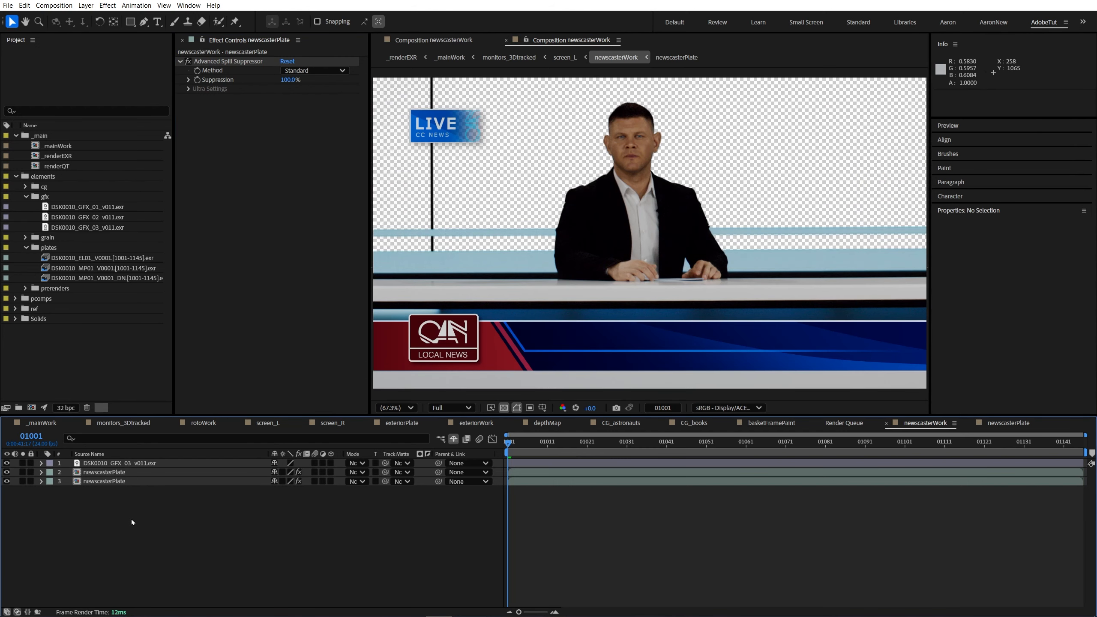
pyautogui.click(6, 472)
pyautogui.click(6, 473)
pyautogui.click(6, 473)
pyautogui.click(6, 473)
pyautogui.click(6, 473)
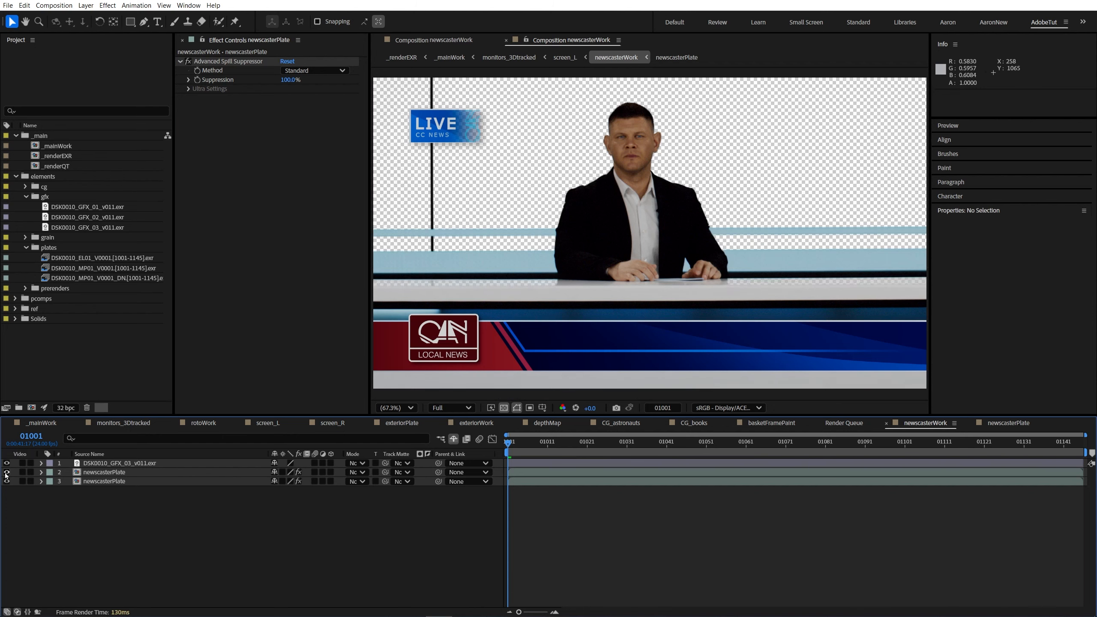
# - Mask the vertical black pole behind the LIVE graphic on the bottom newscasterPlate layer with a rectangle set to Subtract
pyautogui.click(6, 473)
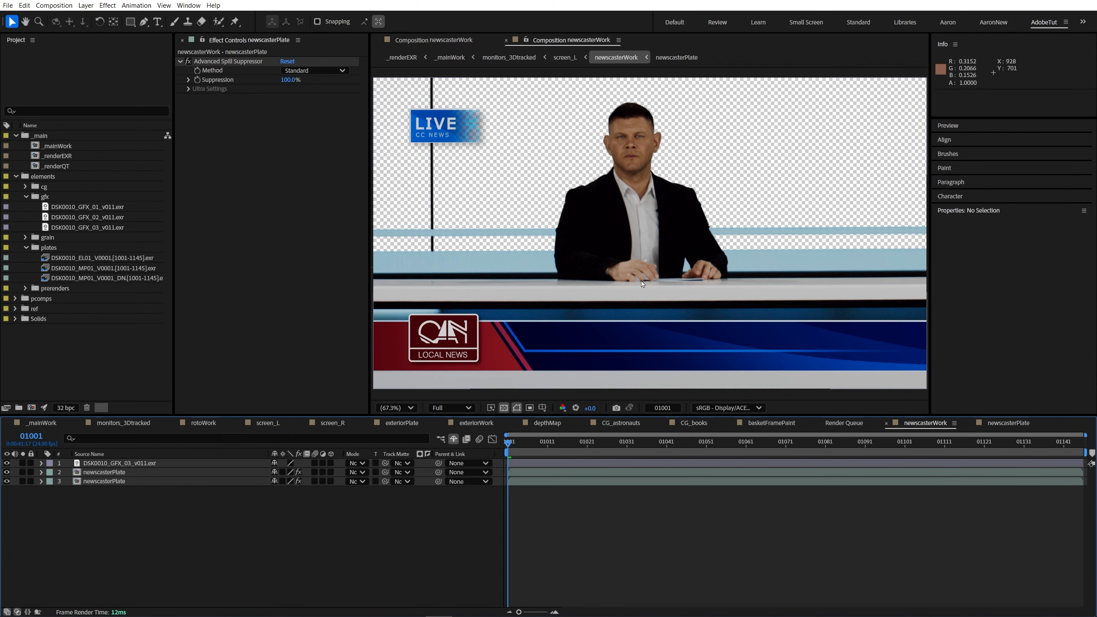
pyautogui.press(',')
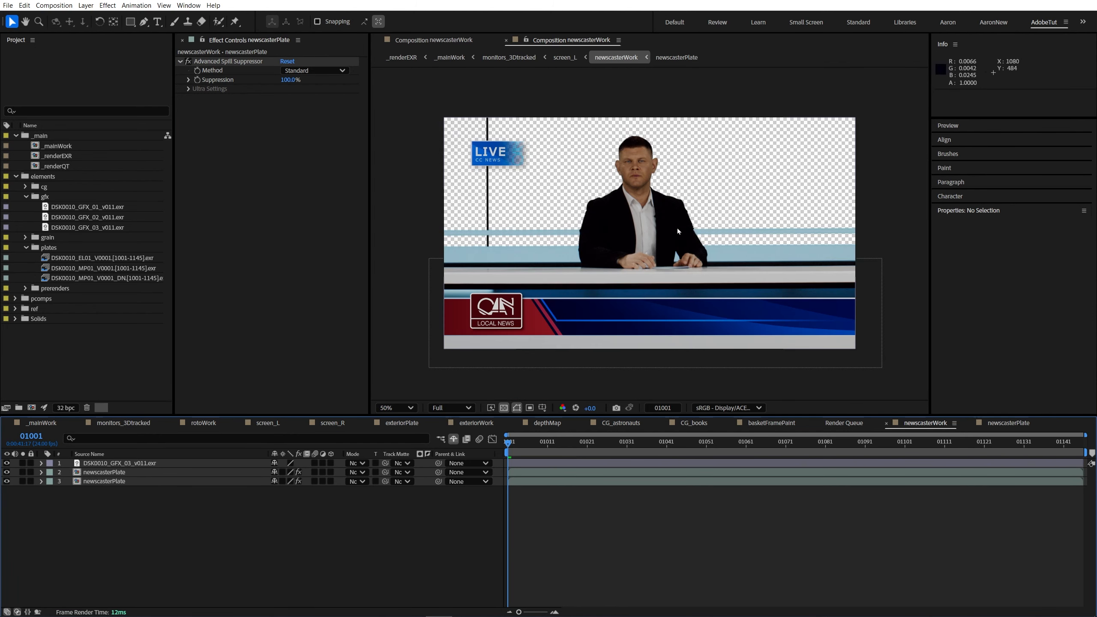
pyautogui.scroll(1, 535, 187)
pyautogui.moveTo(446, 169); pyautogui.dragTo(747, 234)
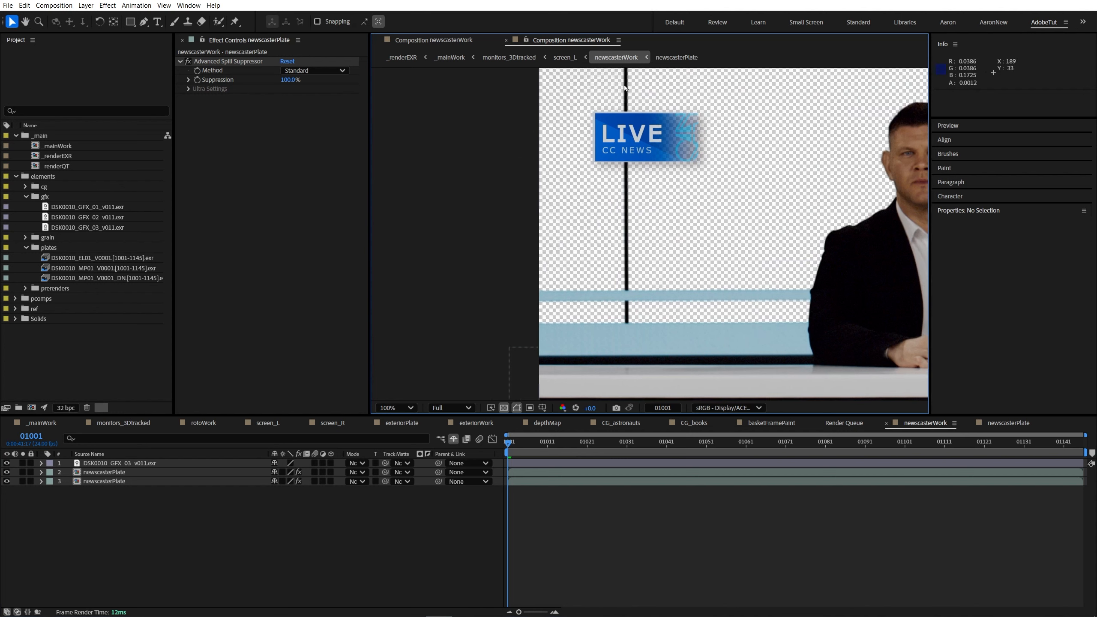
pyautogui.scroll(-1, 621, 275)
pyautogui.click(104, 481)
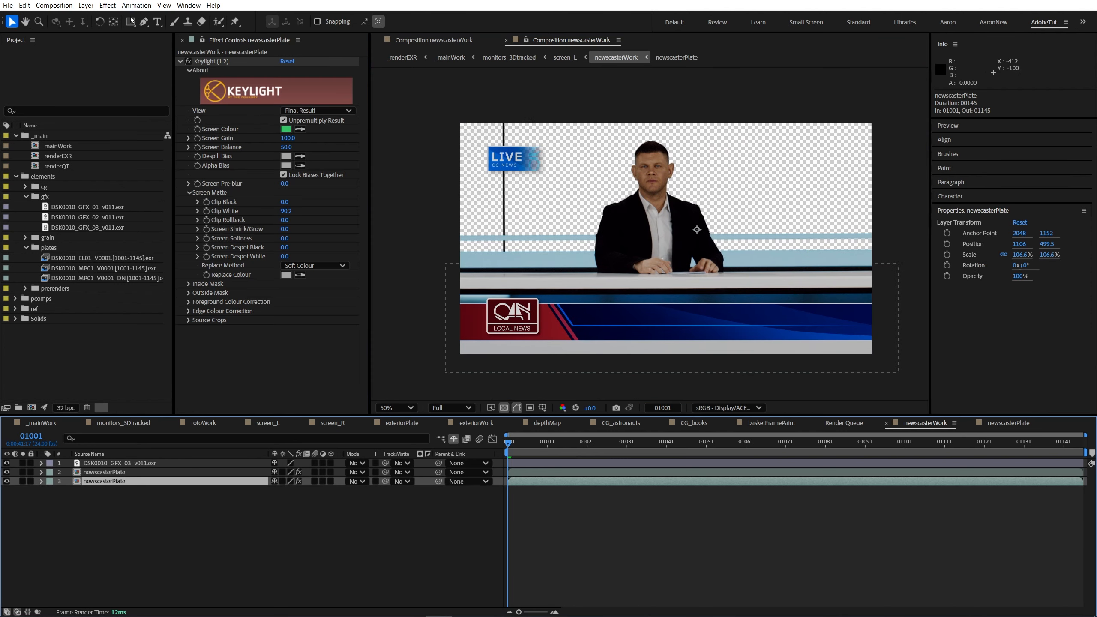
pyautogui.click(130, 21)
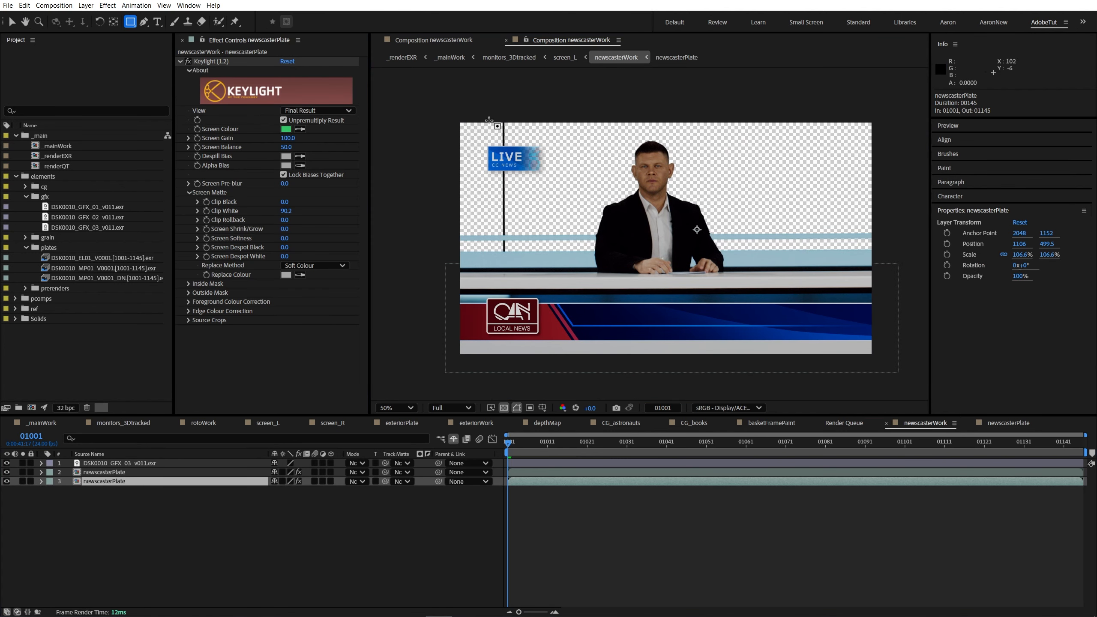
pyautogui.moveTo(488, 95); pyautogui.dragTo(518, 251)
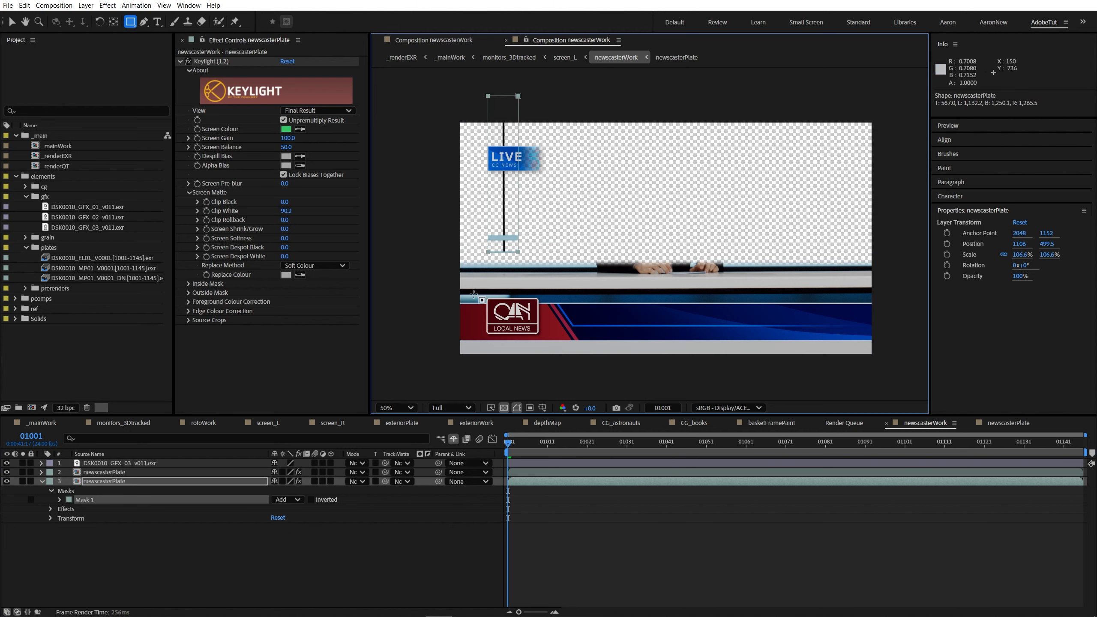
pyautogui.click(287, 500)
pyautogui.click(285, 530)
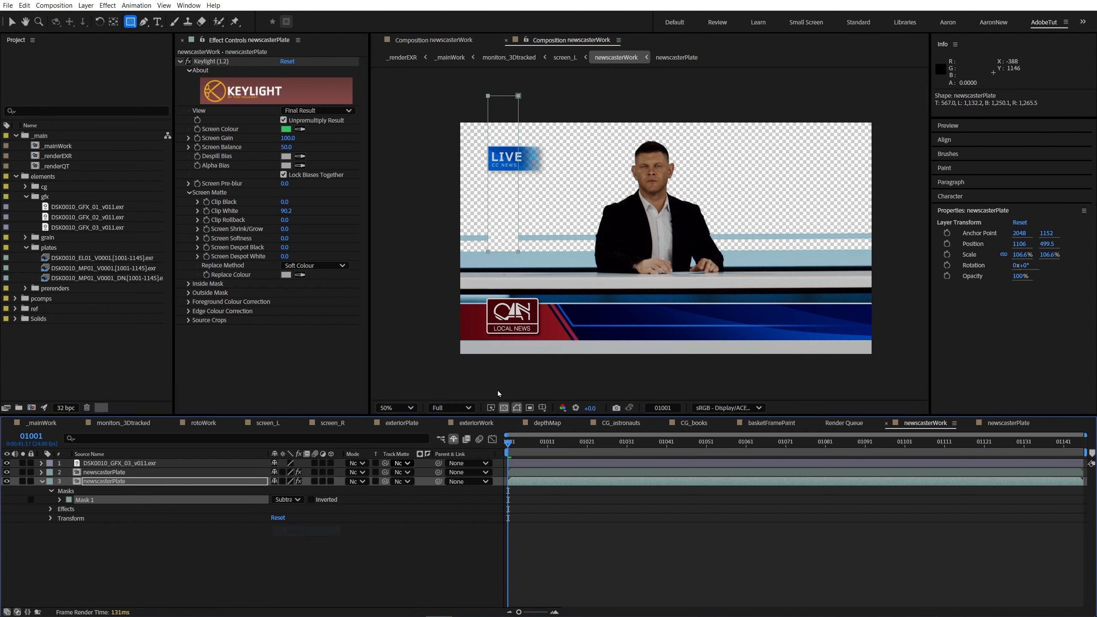
# - Feather the subtracting pole mask by 1.8 pixels
pyautogui.click(117, 483)
pyautogui.moveTo(542, 194); pyautogui.dragTo(617, 187)
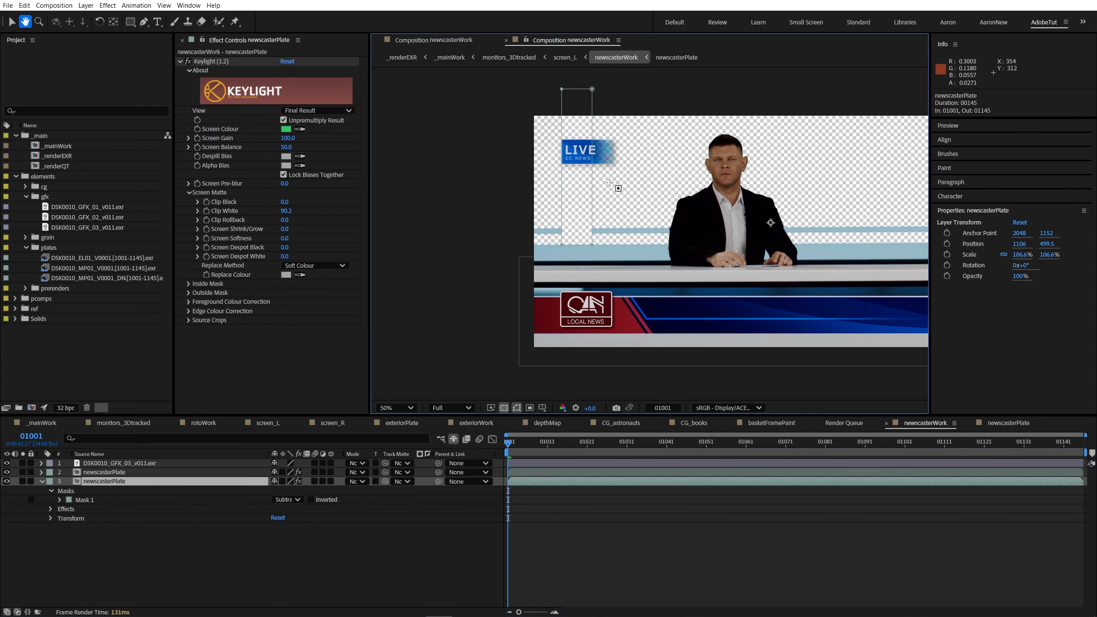
pyautogui.scroll(1, 617, 187)
pyautogui.moveTo(580, 248); pyautogui.dragTo(735, 241)
pyautogui.moveTo(706, 134); pyautogui.dragTo(656, 142)
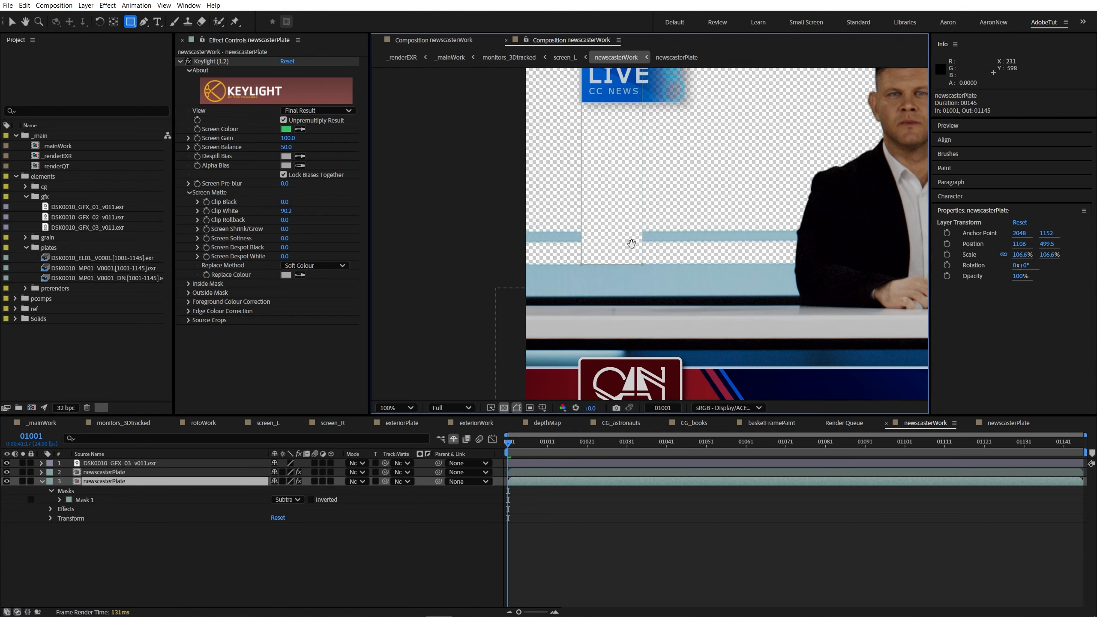
pyautogui.scroll(1, 603, 339)
pyautogui.press('f')
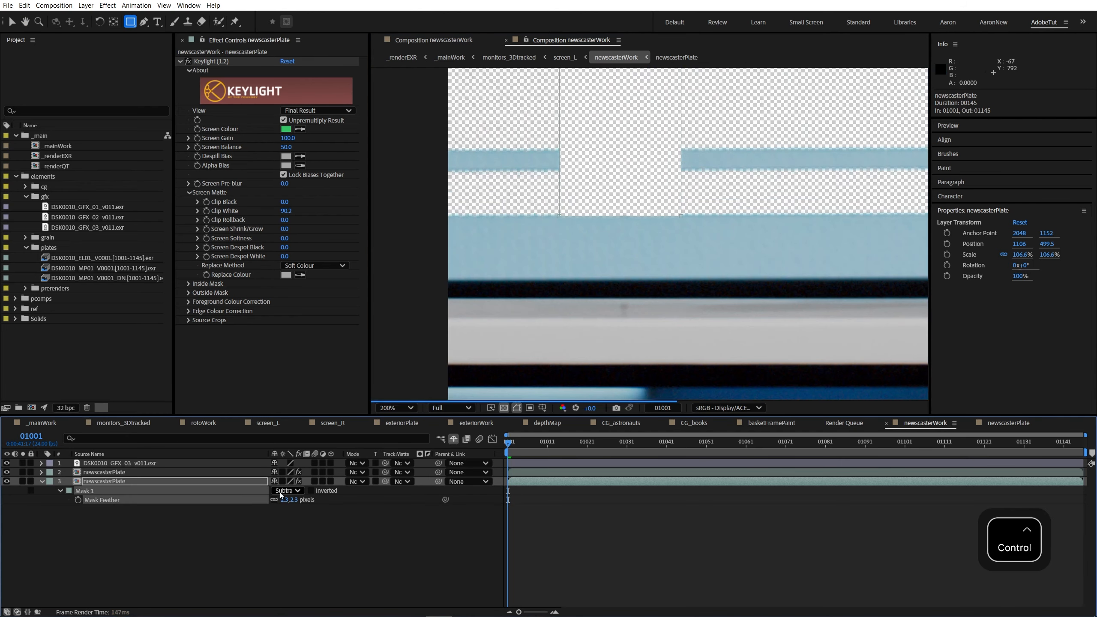
# - Restore the upper blue stripe across the masked gap with a second rectangular mask in Add mode, feathered 2 pixels
pyautogui.moveTo(545, 152); pyautogui.dragTo(699, 171)
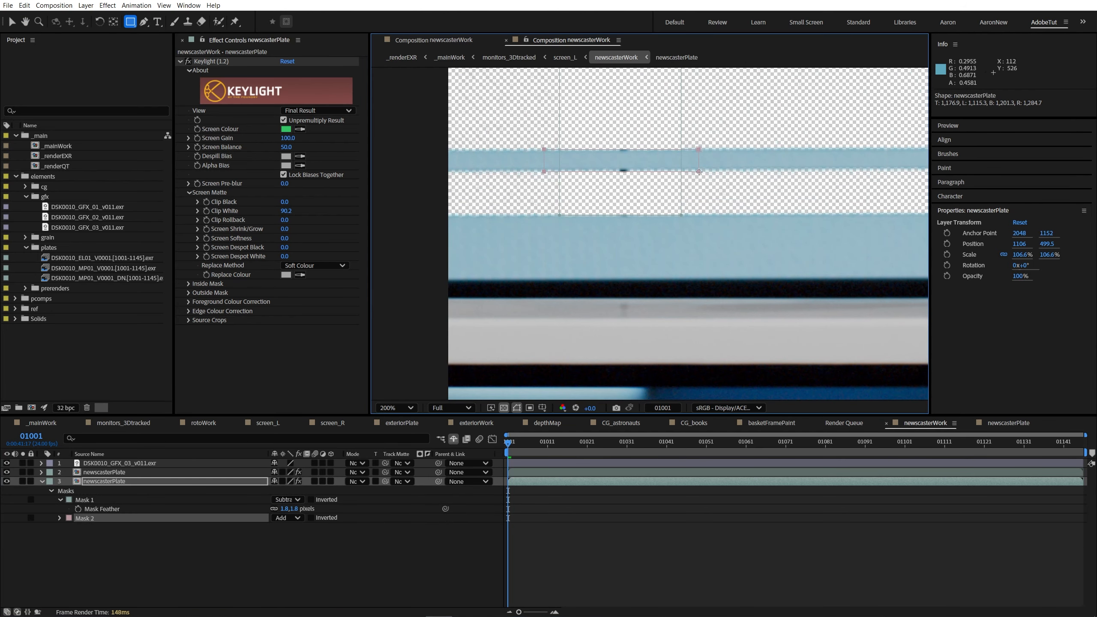
pyautogui.press('v')
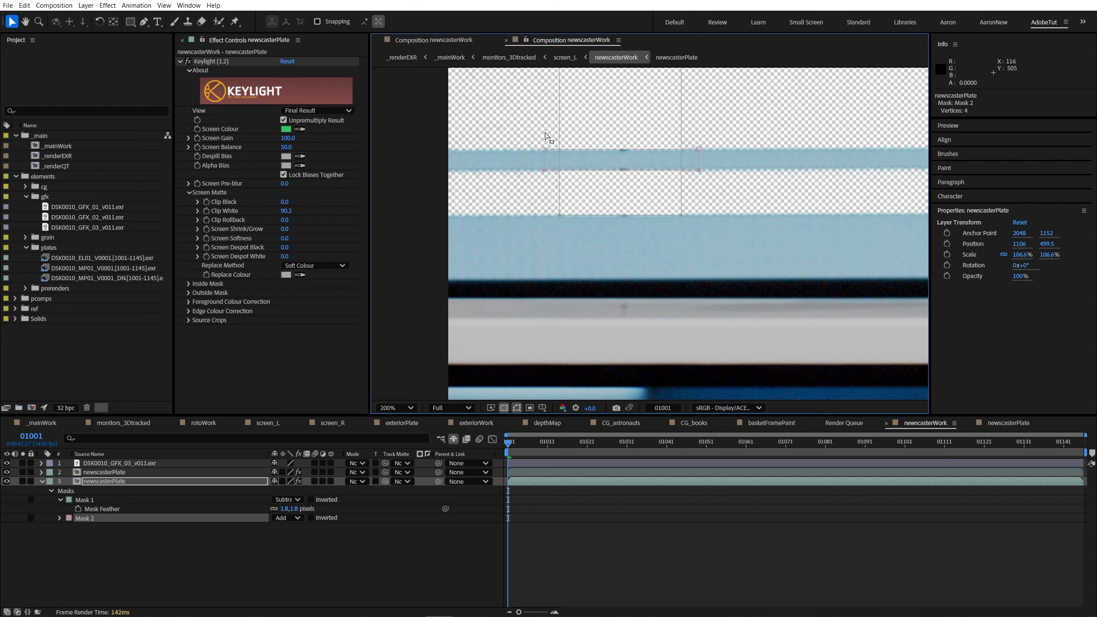
pyautogui.moveTo(525, 165); pyautogui.dragTo(716, 184)
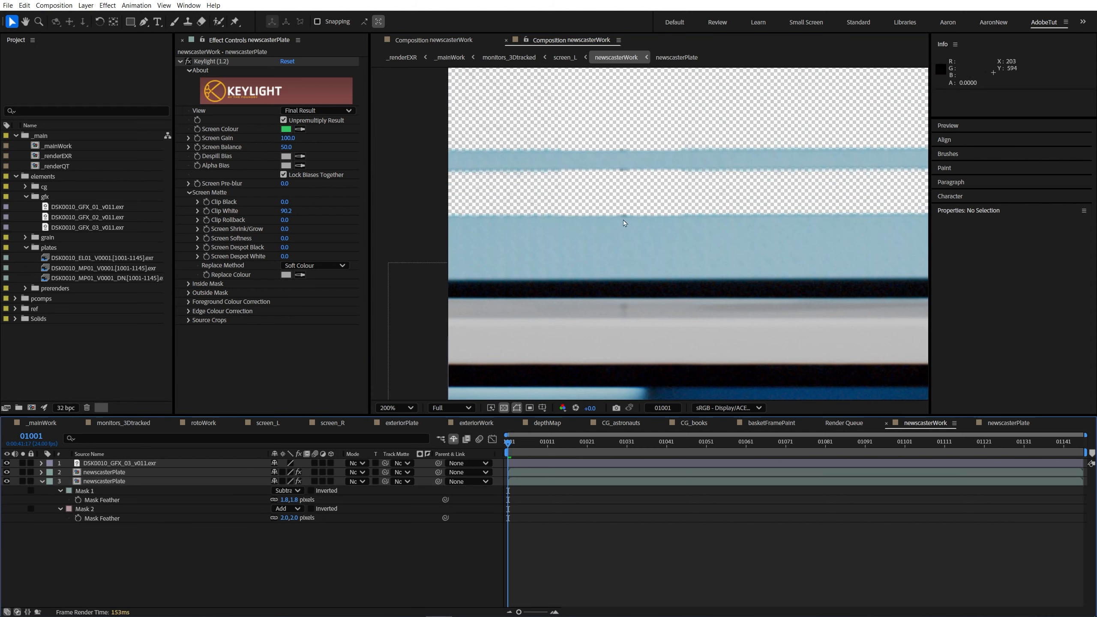
pyautogui.moveTo(705, 267); pyautogui.dragTo(536, 298)
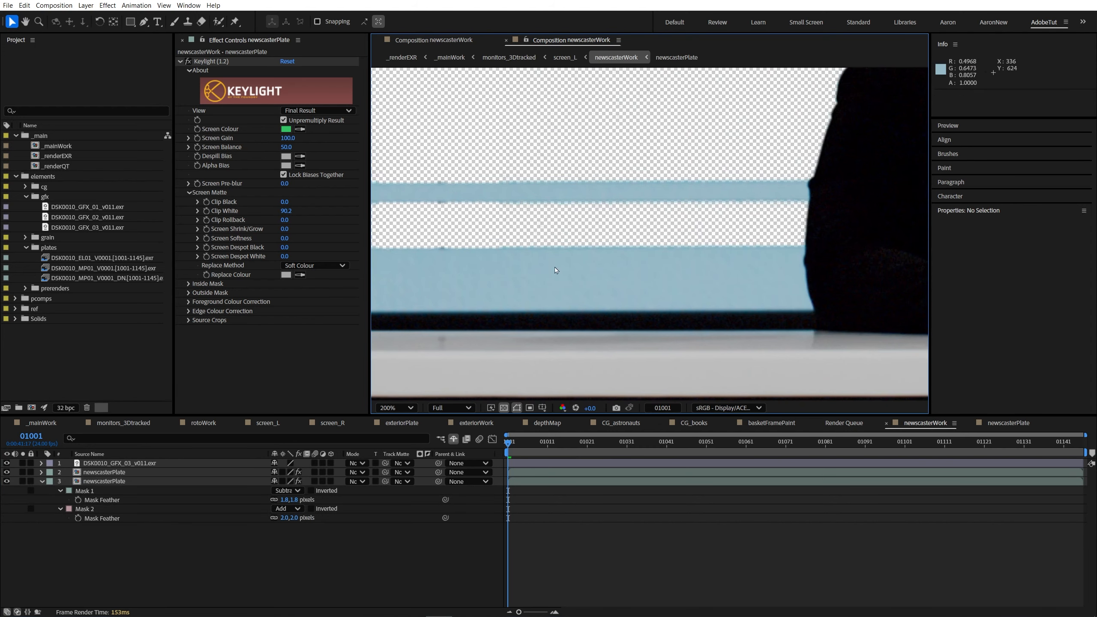
pyautogui.hotkey('shift', '/')
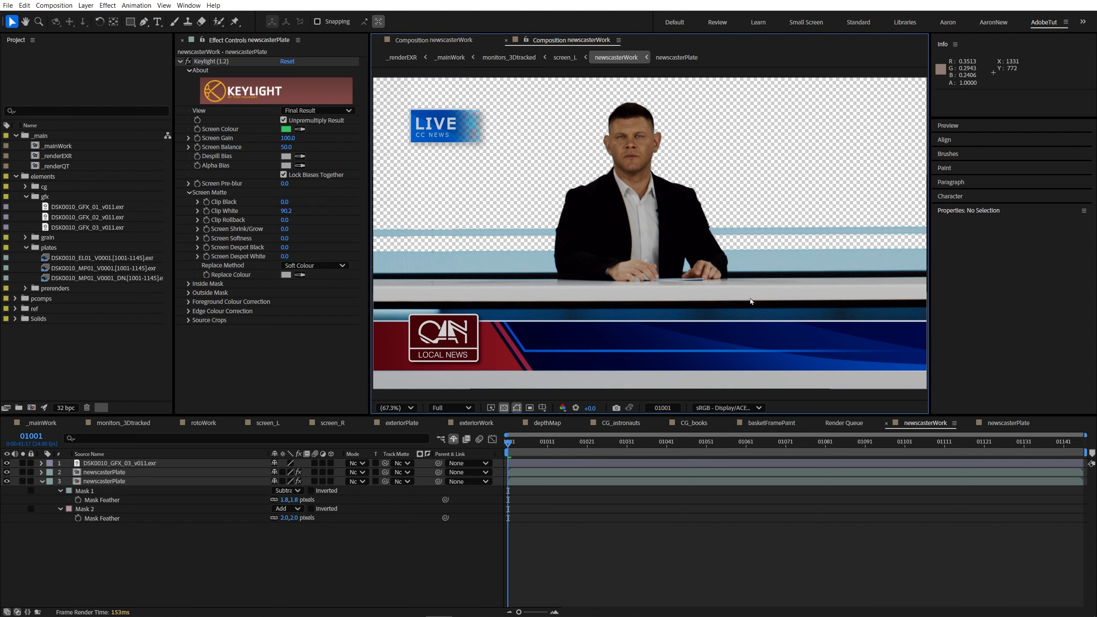
# - Collapse the elements folder and the bottom newscasterPlate layer's properties, leaving no layer selected
pyautogui.press(',')
pyautogui.click(504, 407)
pyautogui.click(503, 407)
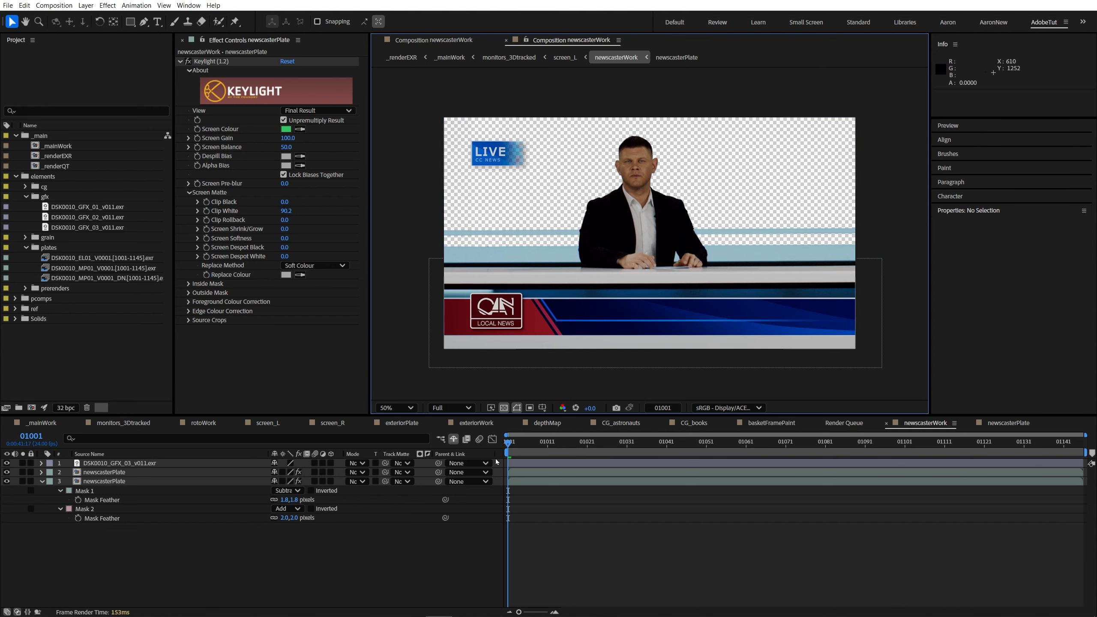
pyautogui.click(16, 177)
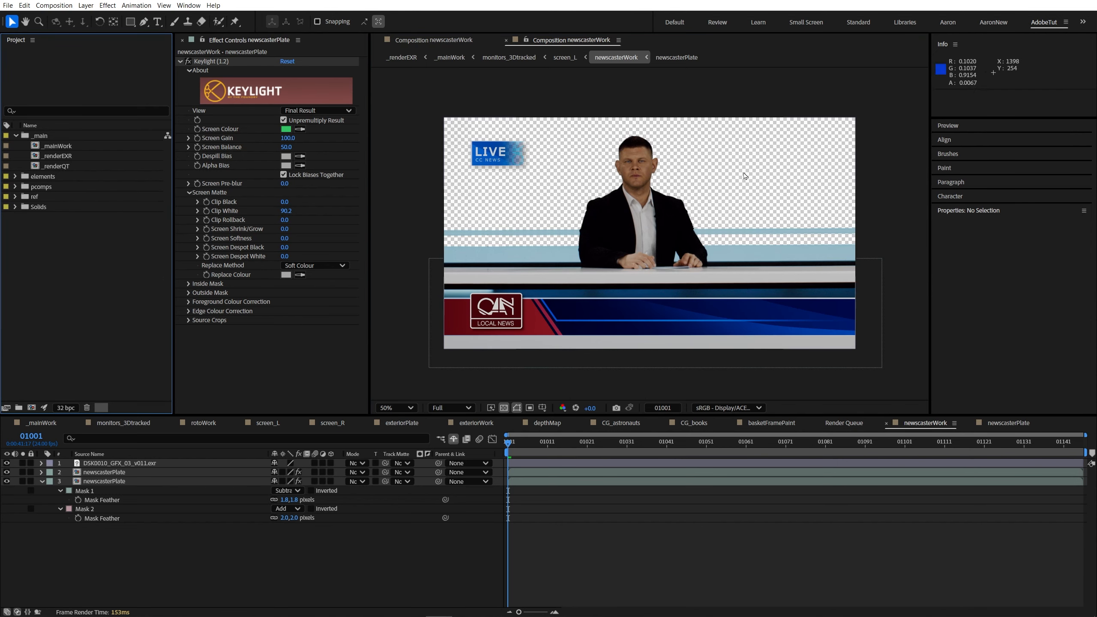
pyautogui.click(42, 481)
pyautogui.click(121, 481)
pyautogui.click(145, 528)
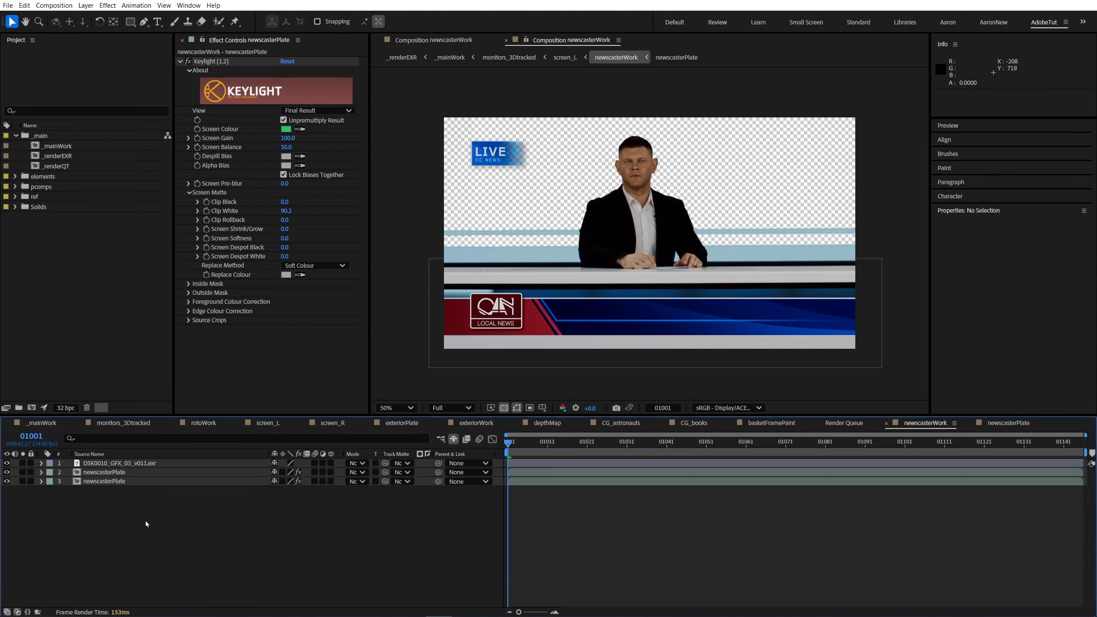
# - Create a new solid in muted blue, colour 475C77
pyautogui.hotkey('ctrl', 'y')
pyautogui.click(540, 388)
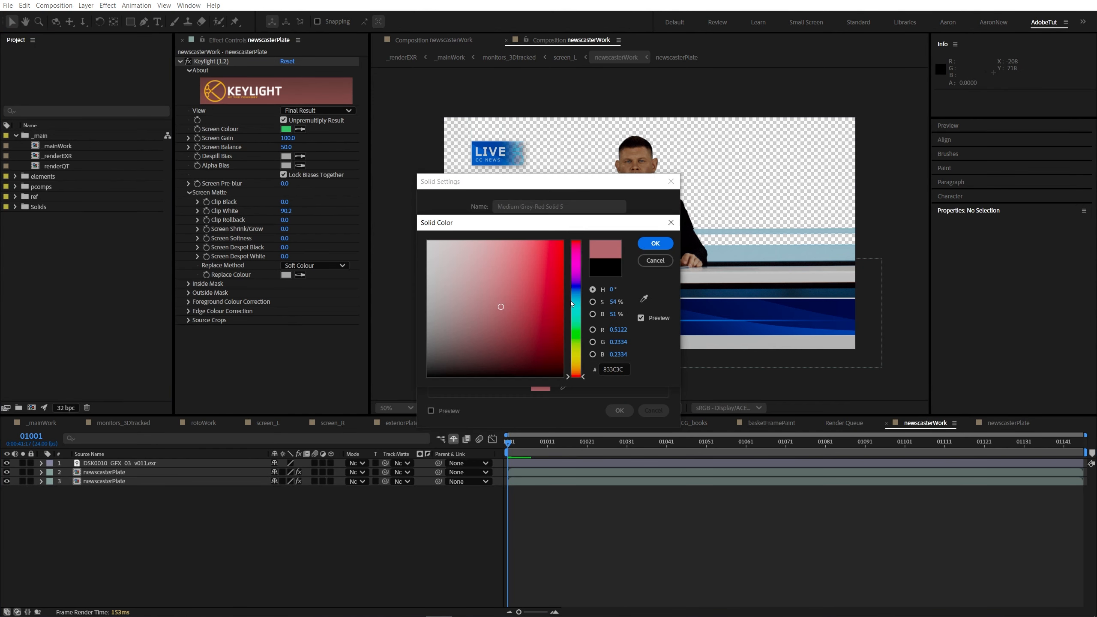
pyautogui.moveTo(571, 304); pyautogui.dragTo(572, 295)
pyautogui.moveTo(496, 321); pyautogui.dragTo(482, 313)
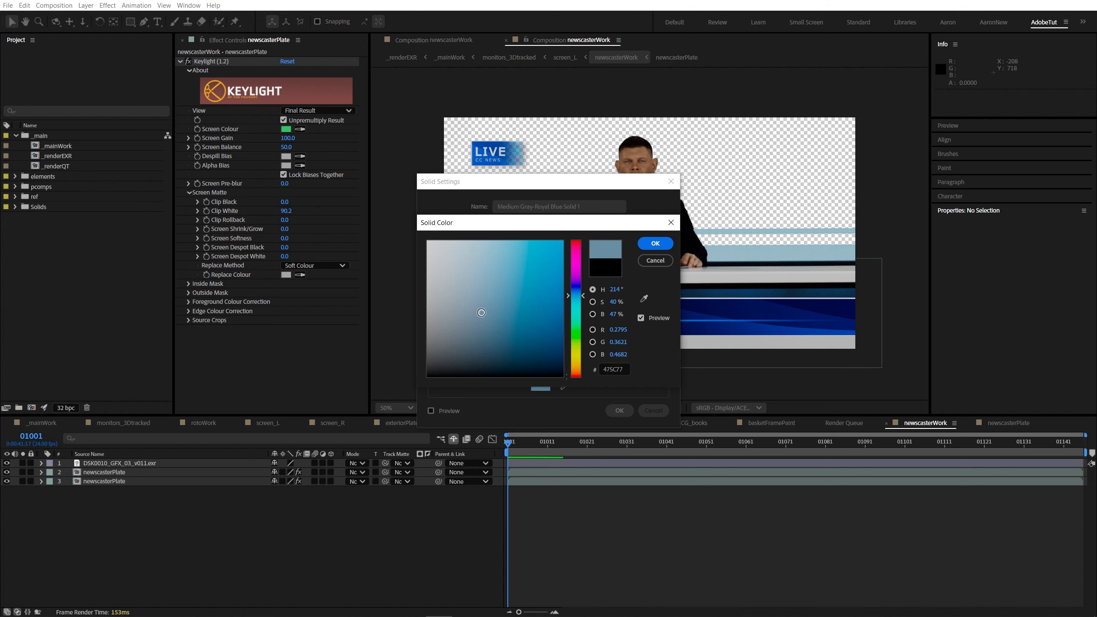
pyautogui.press('Return')
pyautogui.press('Return')
# - Move the blue solid beneath all other layers and rename it bg
pyautogui.moveTo(130, 463); pyautogui.dragTo(123, 494)
pyautogui.press('Return')
pyautogui.write('bg')
pyautogui.press('Return')
pyautogui.hotkey('shift', '/')
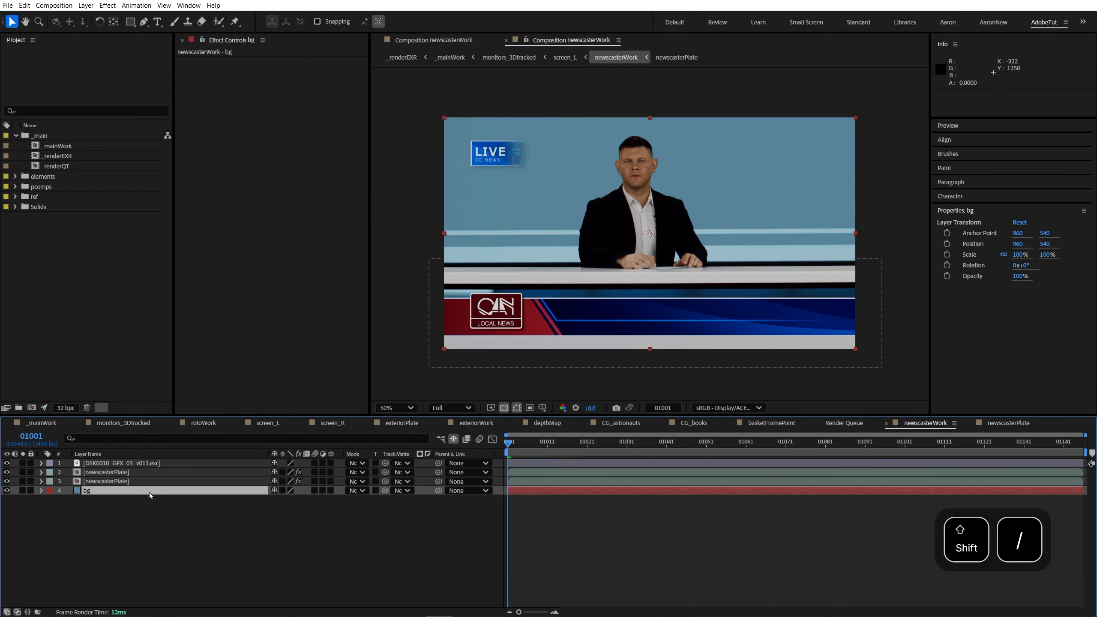
# - Apply the Fill effect to bg and sample its colour from the layer's blue swatch
pyautogui.hotkey('ctrl', 'space')
pyautogui.write('fill')
pyautogui.click(140, 491)
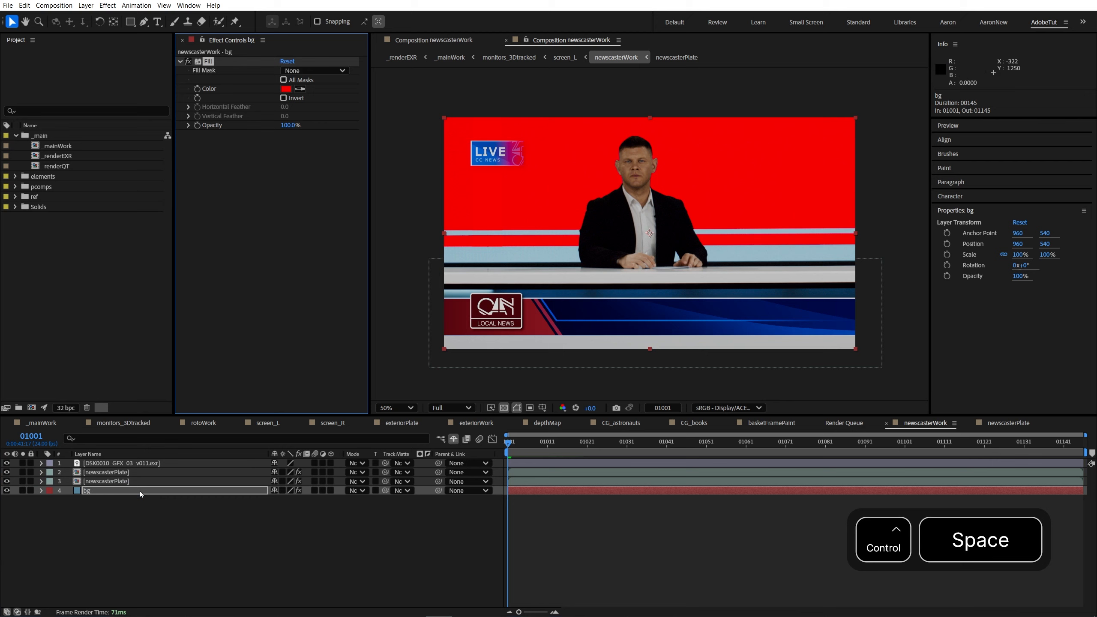
pyautogui.click(300, 90)
pyautogui.click(76, 492)
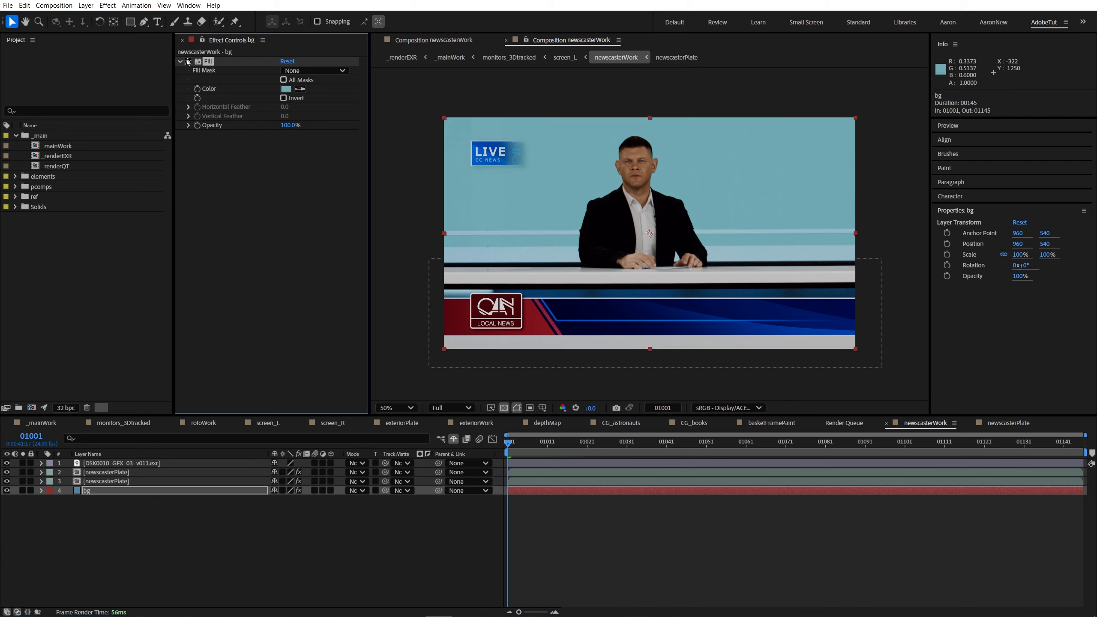
# - Adjust the Fill colour of bg to the medium blue 476689 and deselect the layer
pyautogui.click(286, 89)
pyautogui.click(496, 313)
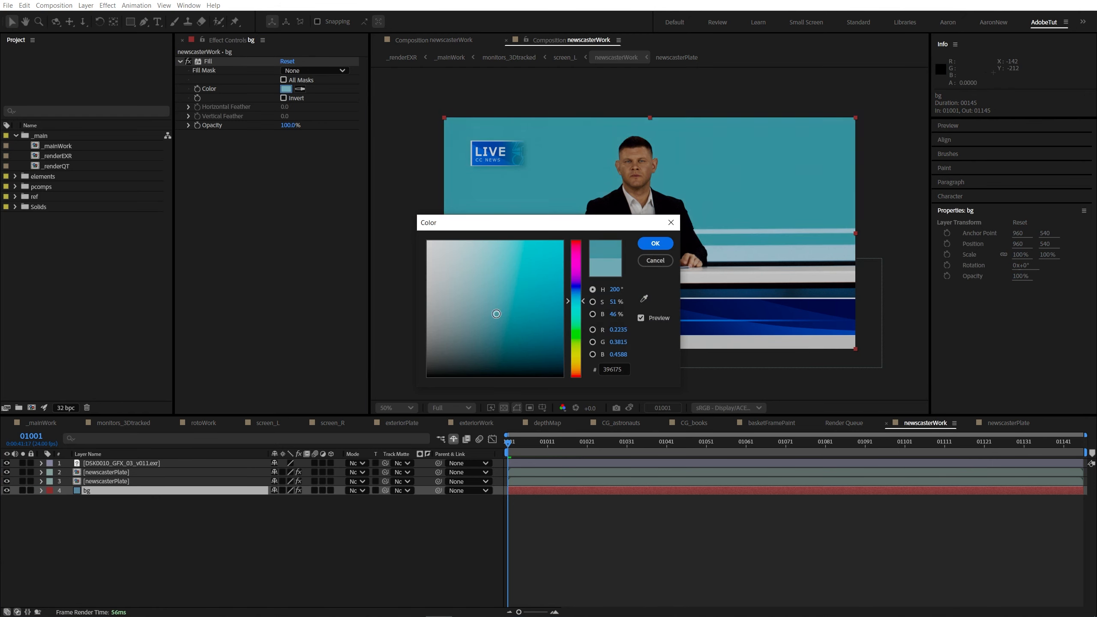
pyautogui.moveTo(496, 314); pyautogui.dragTo(496, 302)
pyautogui.moveTo(574, 302); pyautogui.dragTo(575, 299)
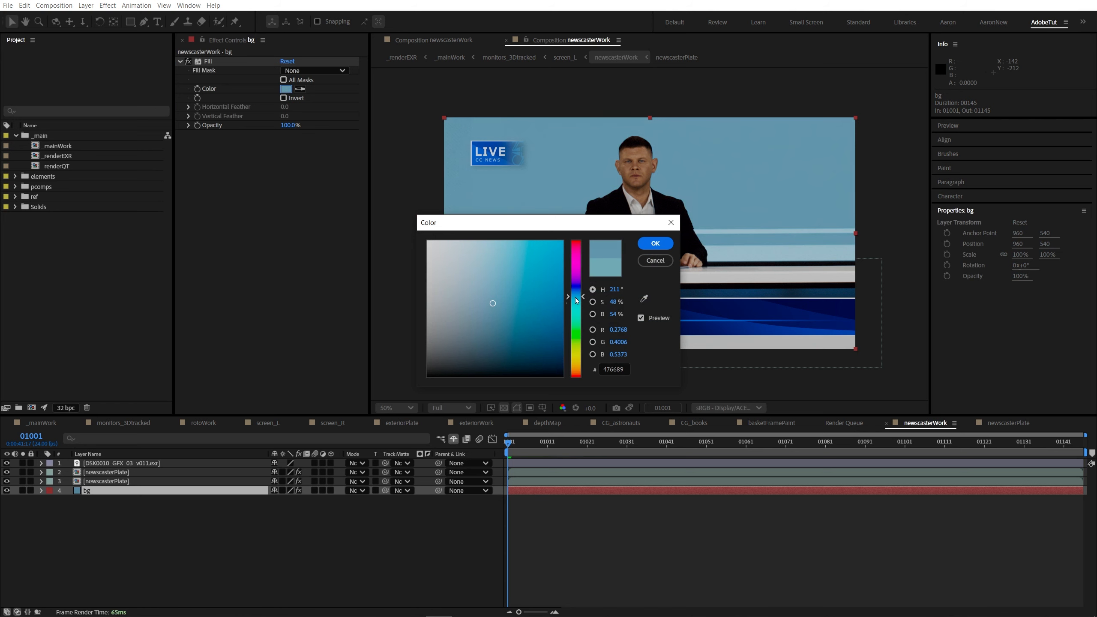
pyautogui.click(655, 244)
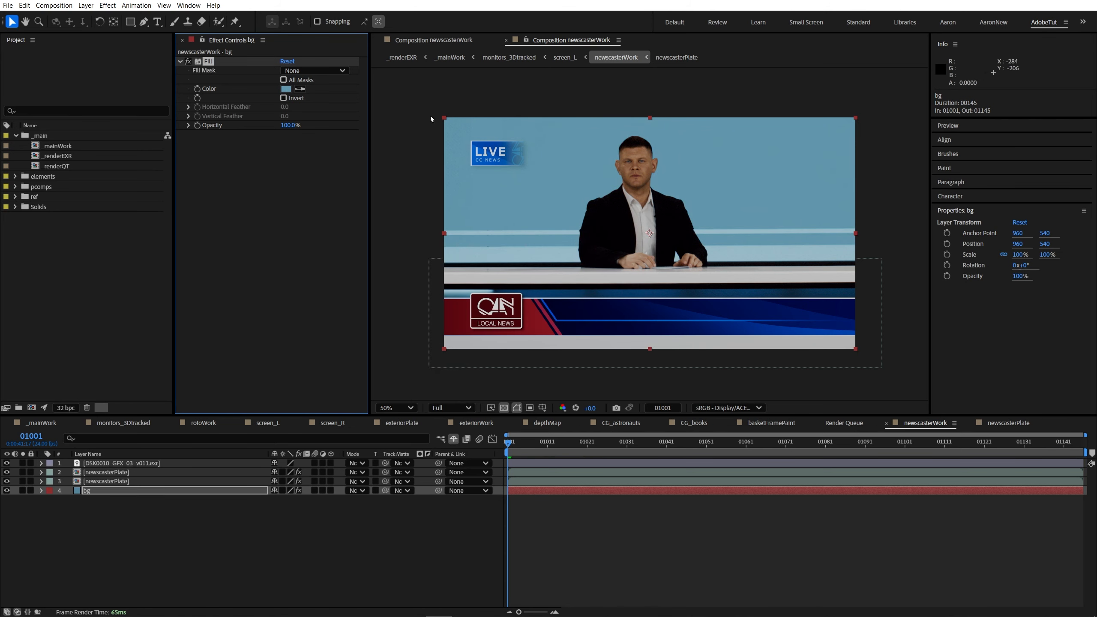
pyautogui.click(605, 534)
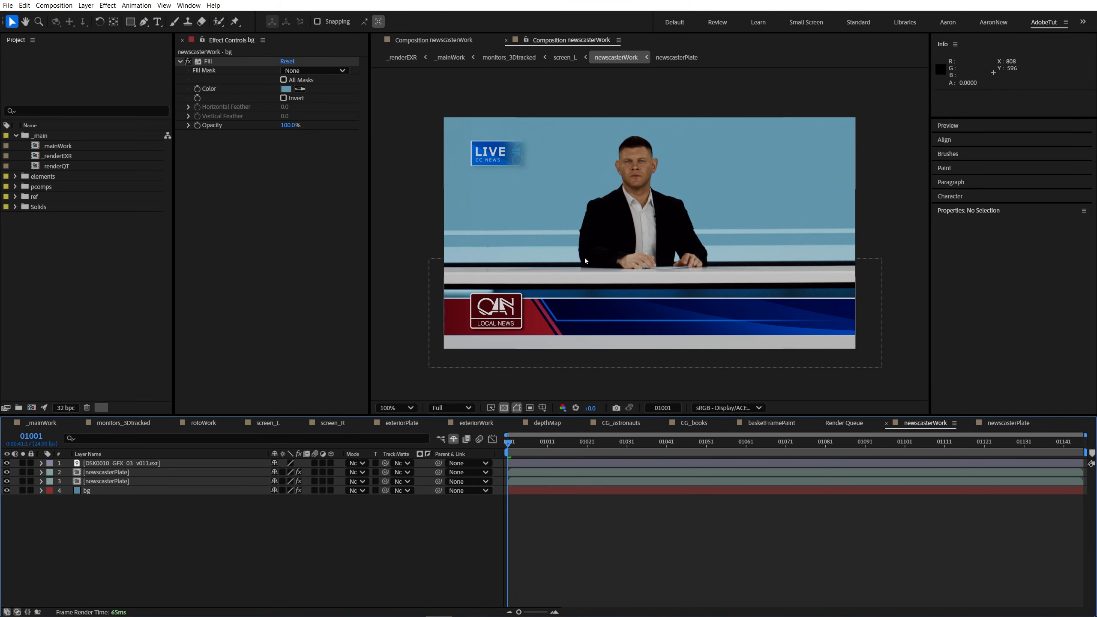
# - Create a second solid in a brighter blue directly above bg
pyautogui.click(225, 490)
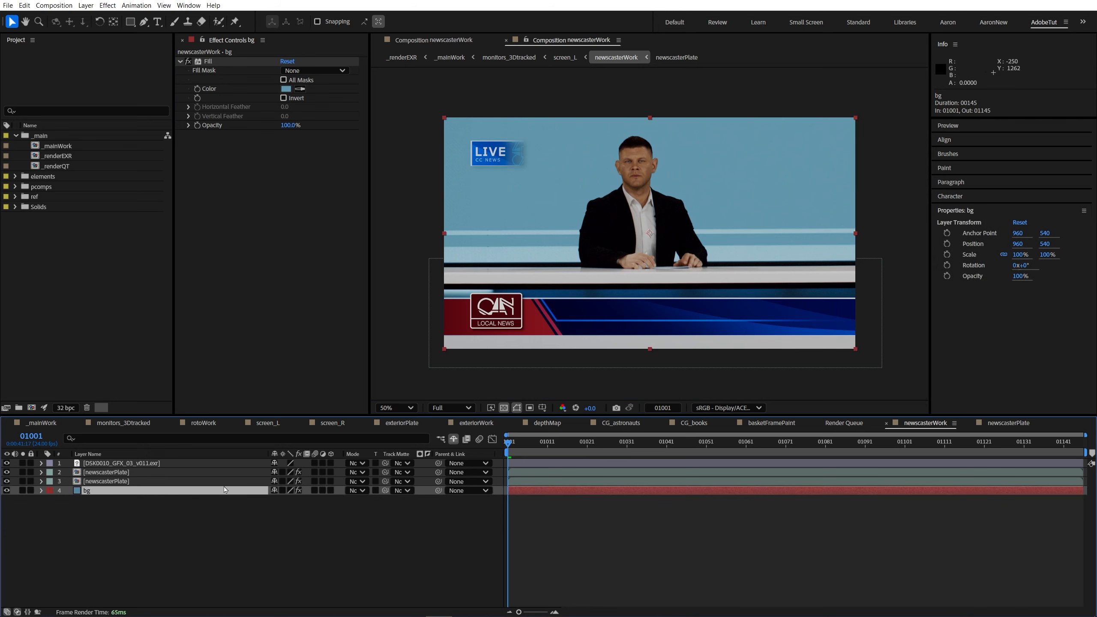
pyautogui.click(888, 360)
pyautogui.click(120, 491)
pyautogui.hotkey('ctrl', 'y')
pyautogui.click(551, 388)
pyautogui.moveTo(490, 290); pyautogui.dragTo(509, 299)
pyautogui.click(655, 244)
pyautogui.click(619, 411)
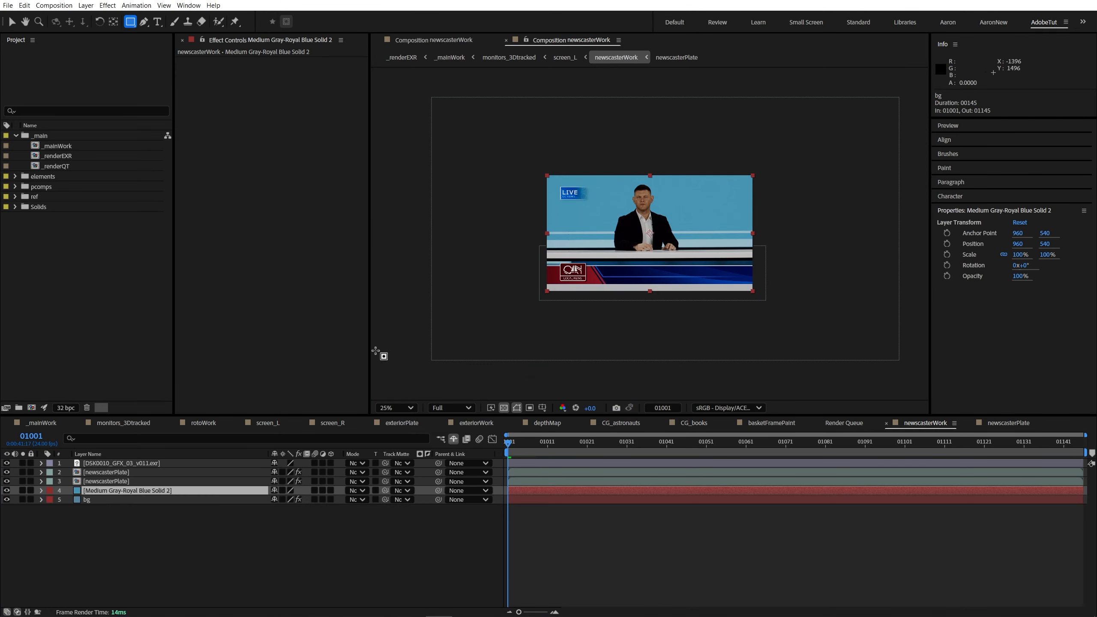
# - Scale the second blue solid to 183%
pyautogui.click(207, 492)
pyautogui.press('s')
pyautogui.moveTo(307, 501); pyautogui.dragTo(335, 501)
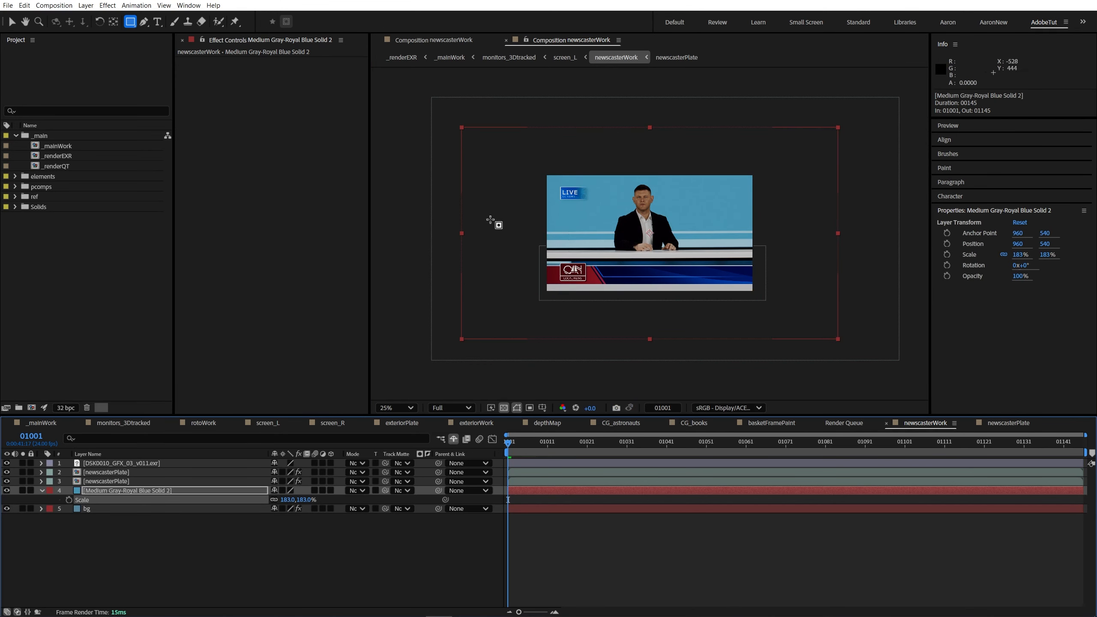
# - Draw four tall rectangular masks of varying widths side by side on the second blue solid
pyautogui.moveTo(503, 372)
pyautogui.mouseDown()
pyautogui.moveTo(537, 94)
pyautogui.moveTo(621, 382)
pyautogui.mouseUp()
pyautogui.moveTo(669, 86)
pyautogui.mouseDown()
pyautogui.moveTo(660, 400)
pyautogui.moveTo(711, 109)
pyautogui.mouseUp()
pyautogui.moveTo(739, 178); pyautogui.dragTo(739, 399)
pyautogui.scroll(-1, 777, 238)
# - Slant the four masks into diagonal stripes by shifting their upper vertices to the right
pyautogui.moveTo(752, 205); pyautogui.dragTo(481, 186)
pyautogui.press('v')
pyautogui.moveTo(620, 205); pyautogui.dragTo(714, 210)
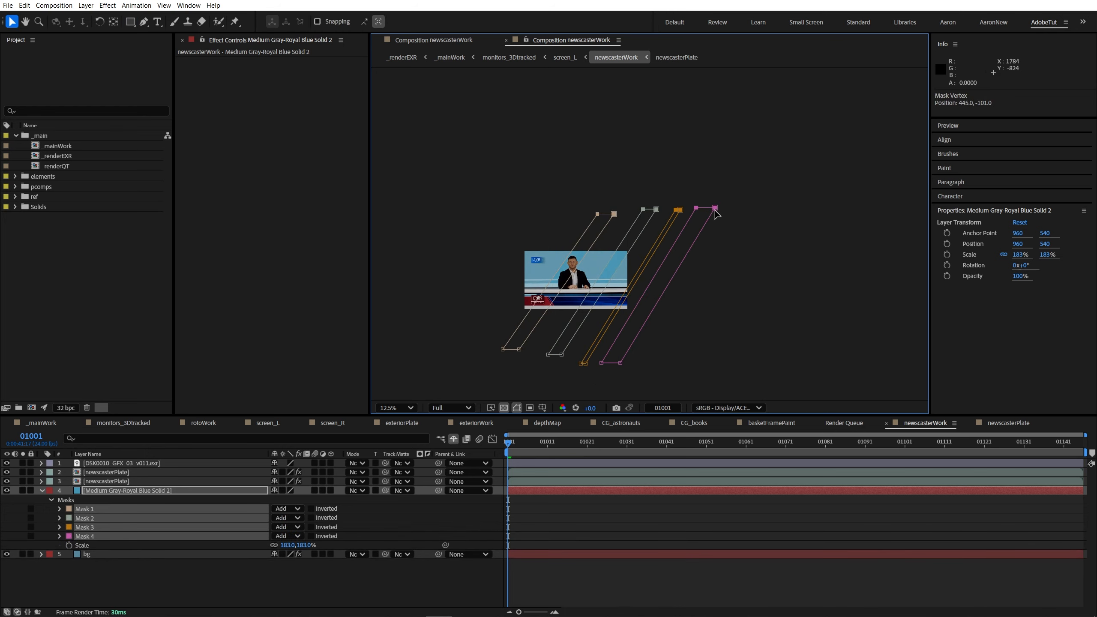
# - Shift all four diagonal masks left together so the stripes spread across the backdrop behind the newscaster
pyautogui.scroll(1, 557, 336)
pyautogui.moveTo(555, 337); pyautogui.dragTo(695, 241)
pyautogui.scroll(1, 545, 123)
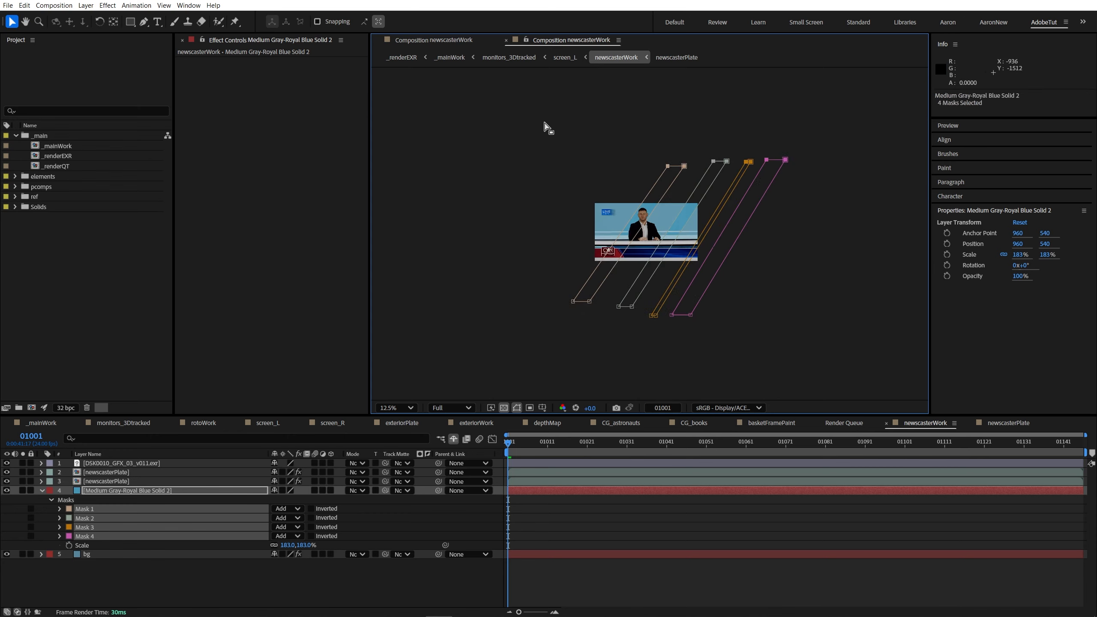
pyautogui.moveTo(509, 106); pyautogui.dragTo(855, 383)
pyautogui.moveTo(749, 163); pyautogui.dragTo(710, 164)
pyautogui.scroll(3, 654, 225)
pyautogui.moveTo(657, 246); pyautogui.dragTo(641, 282)
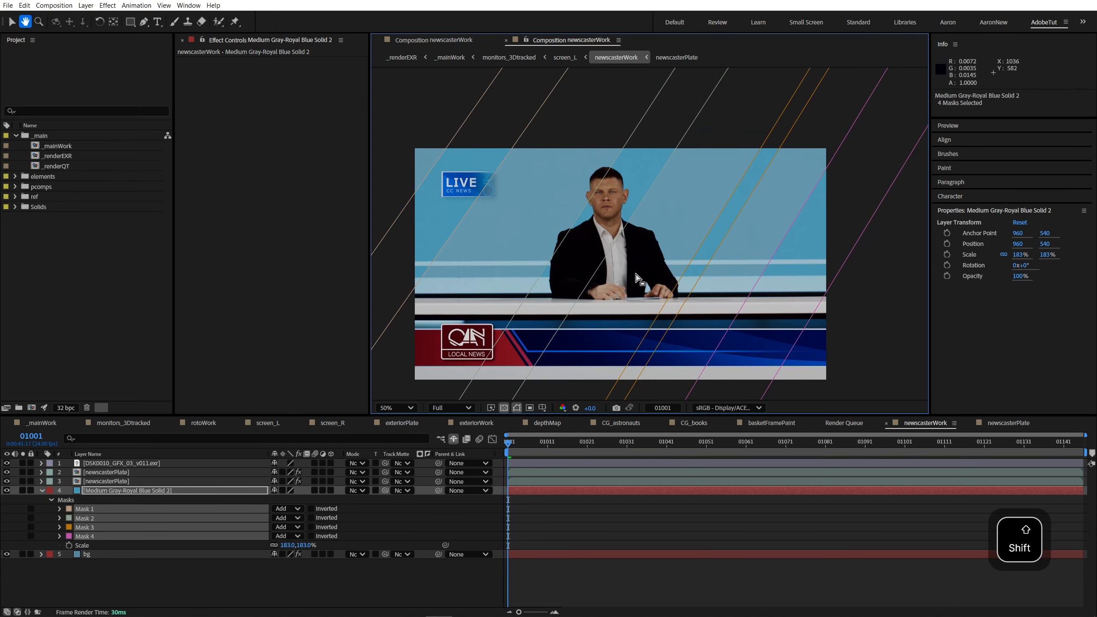
# - Compare the backdrop with the striped blue solid hidden and shown
pyautogui.scroll(-3, 628, 264)
pyautogui.scroll(3, 665, 280)
pyautogui.click(91, 579)
pyautogui.click(6, 490)
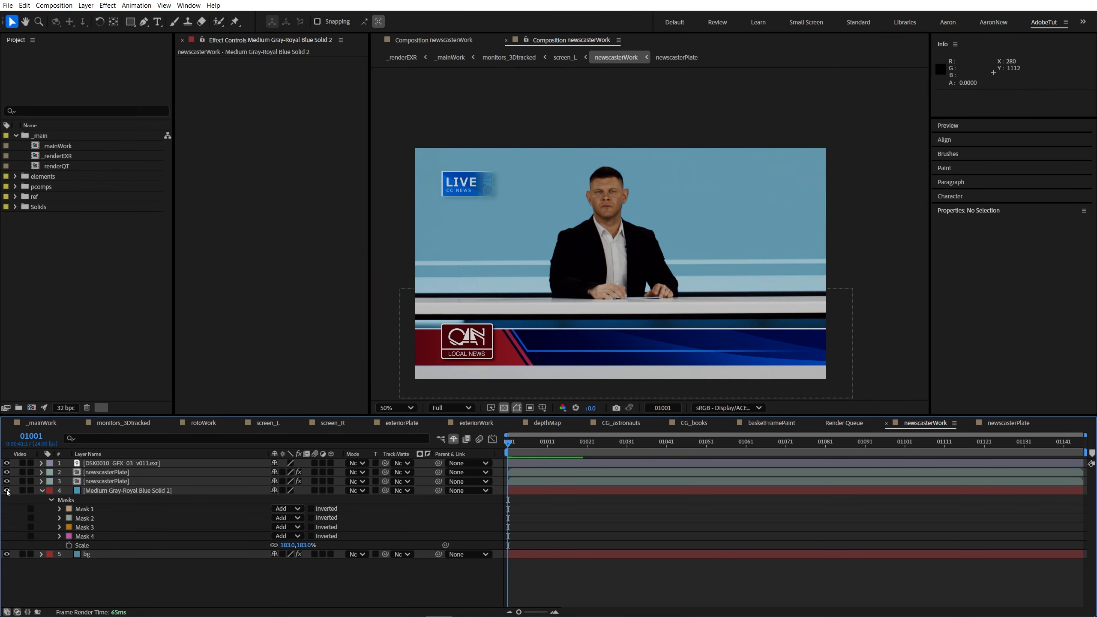
pyautogui.click(6, 491)
# - Apply a Drop Shadow effect to the striped blue solid and set its distance to 12.9
pyautogui.click(87, 491)
pyautogui.hotkey('ctrl', 'space')
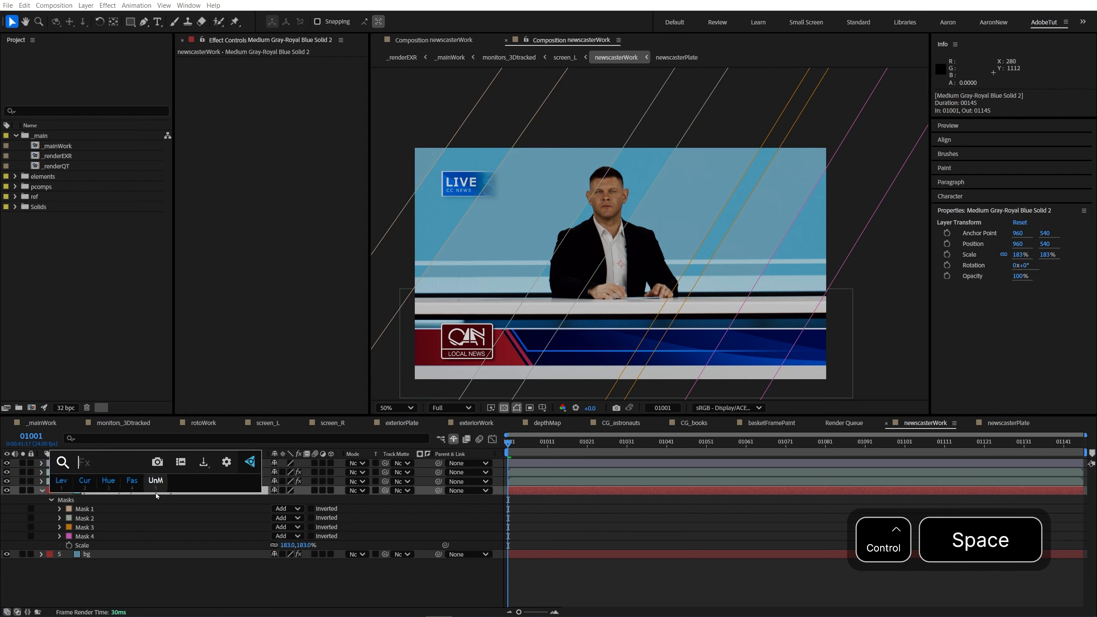
pyautogui.write('drop')
pyautogui.click(156, 493)
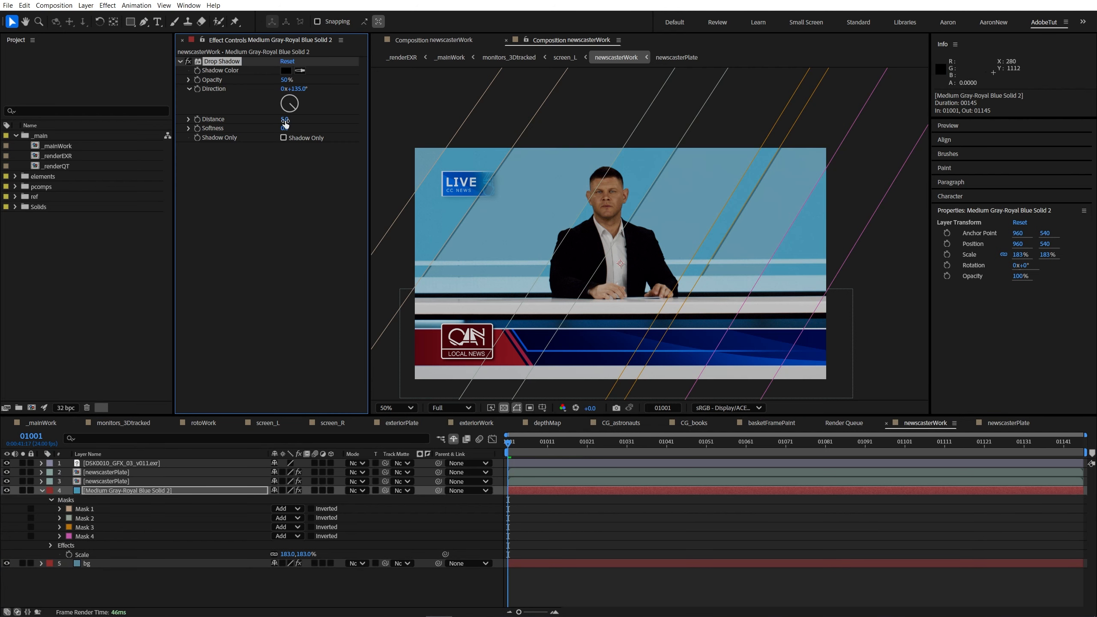
pyautogui.moveTo(285, 122); pyautogui.dragTo(591, 383)
pyautogui.scroll(2, 644, 381)
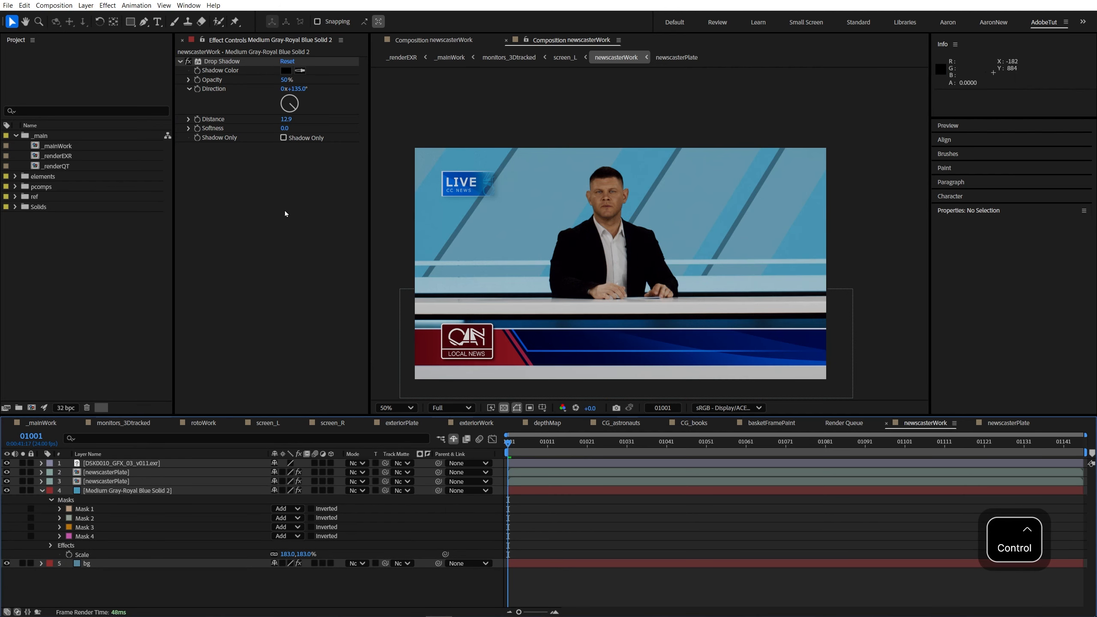
pyautogui.click(226, 60)
pyautogui.click(180, 61)
pyautogui.click(233, 61)
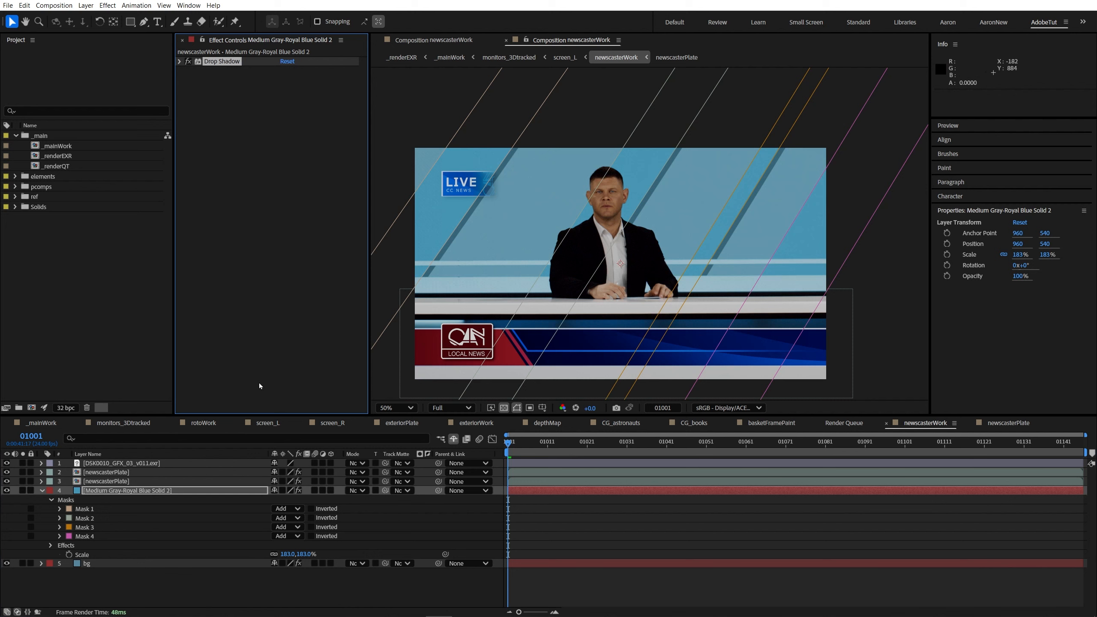
# - Rename the striped blue solid layer as blades
pyautogui.click(115, 491)
pyautogui.press('Return')
pyautogui.write('blad')
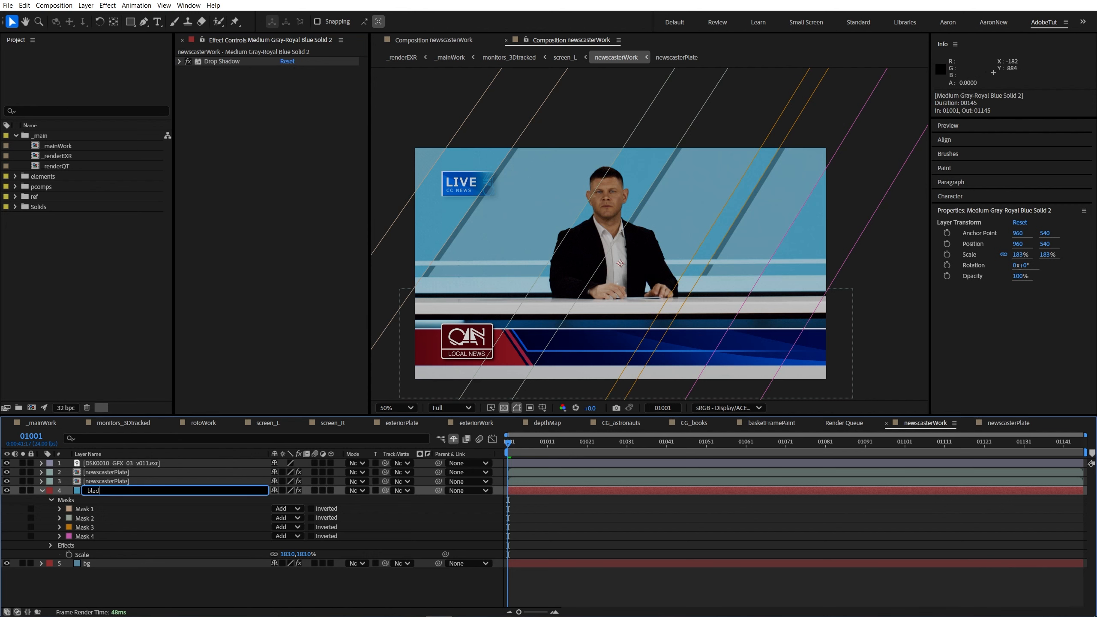
pyautogui.write('es')
pyautogui.press('Return')
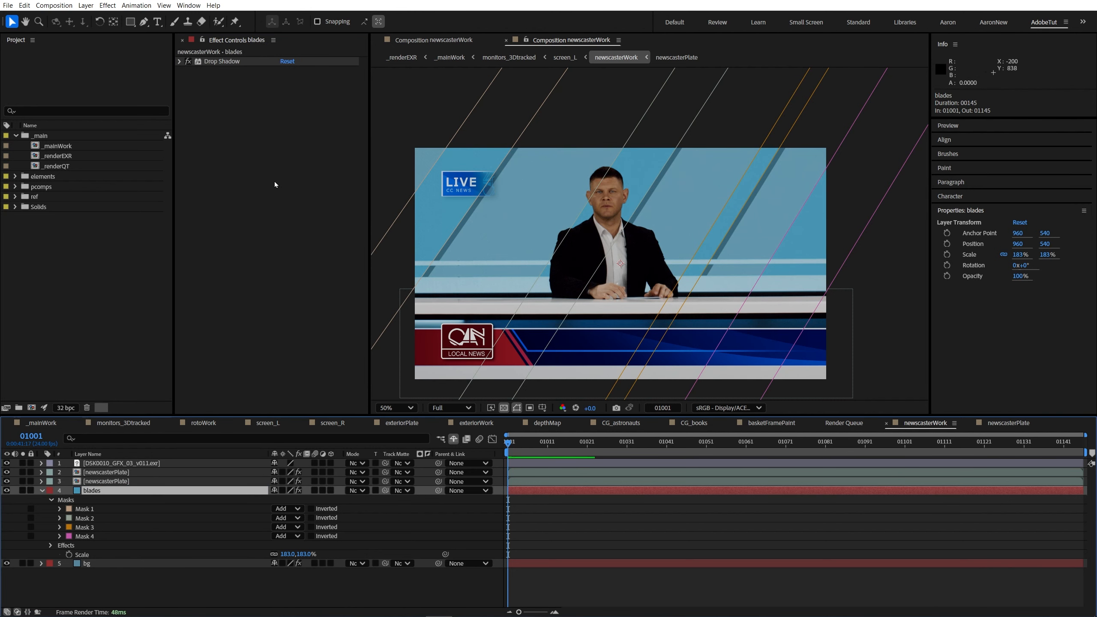
# - Apply CC Light Sweep to the blades layer and reposition its center over the stripes
pyautogui.hotkey('ctrl', 'space')
pyautogui.write('sweep')
pyautogui.press('Down')
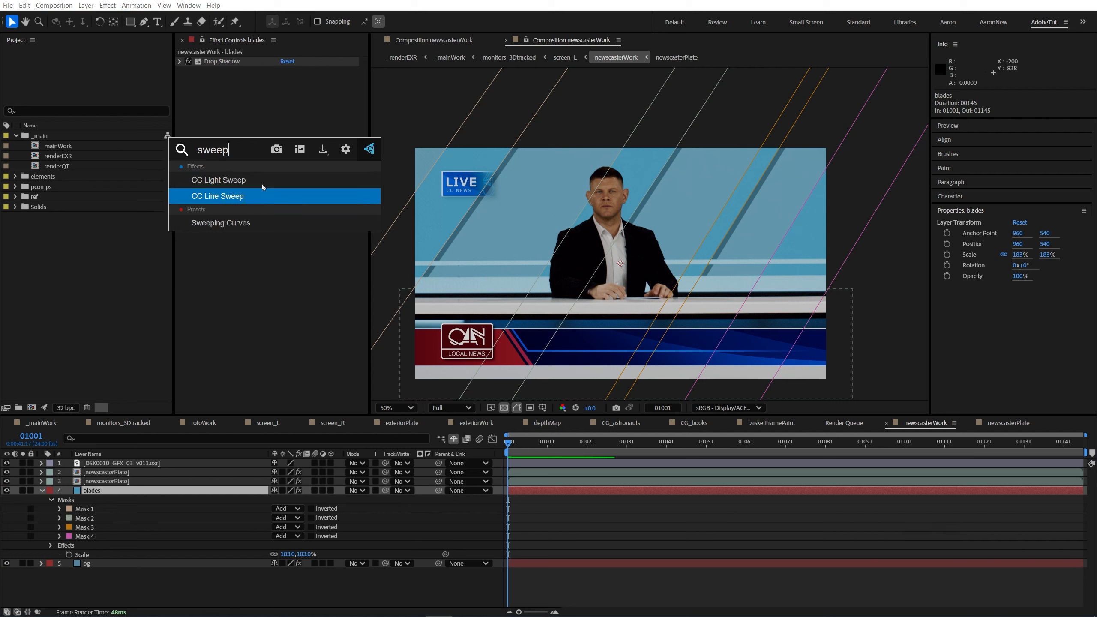
pyautogui.press('Up')
pyautogui.press('Return')
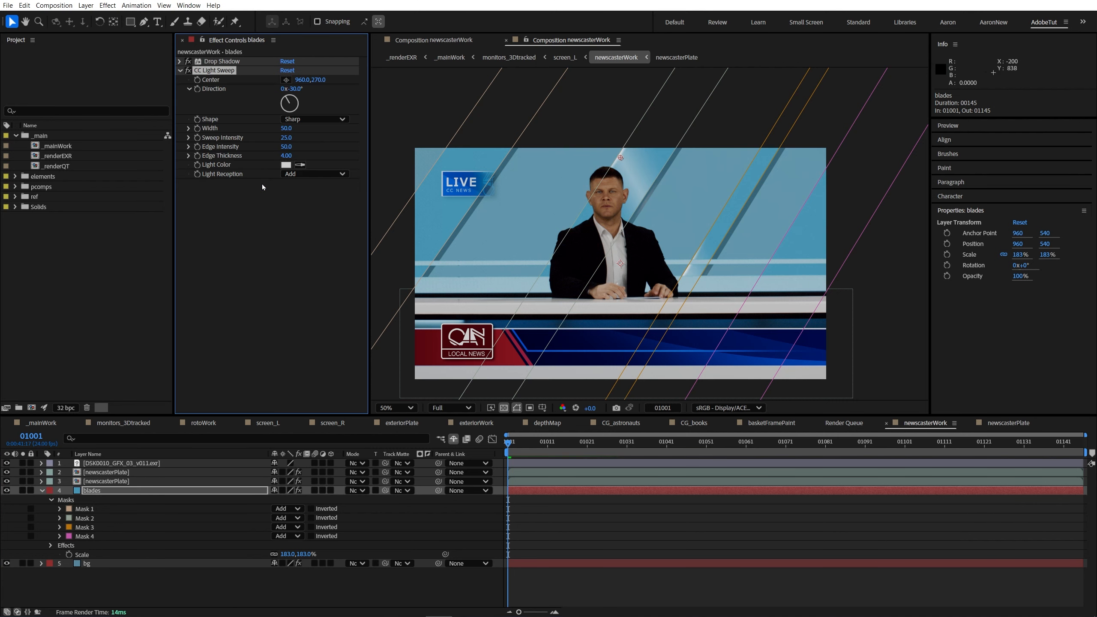
pyautogui.moveTo(620, 157); pyautogui.dragTo(584, 177)
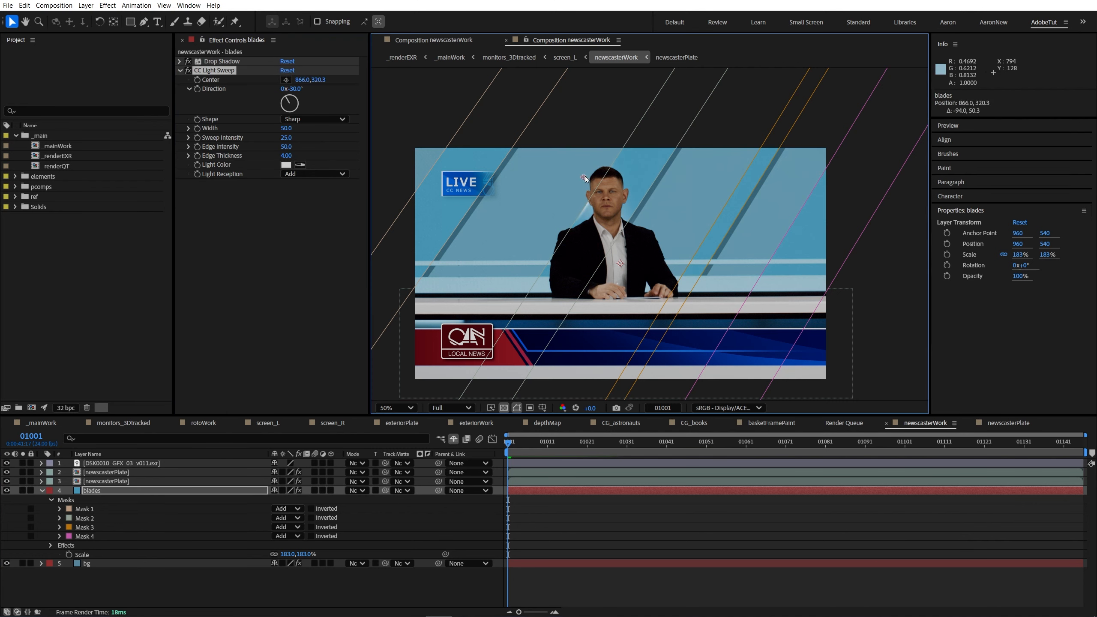
# - Duplicate the light sweep and place the copy's center near the frame's left edge, at about 423, 378
pyautogui.moveTo(427, 192)
pyautogui.mouseDown()
pyautogui.moveTo(657, 185)
pyautogui.moveTo(449, 186)
pyautogui.moveTo(663, 132)
pyautogui.moveTo(729, 154)
pyautogui.moveTo(654, 155)
pyautogui.moveTo(666, 153)
pyautogui.moveTo(401, 204)
pyautogui.moveTo(410, 199)
pyautogui.mouseUp()
pyautogui.hotkey('ctrl', 'd')
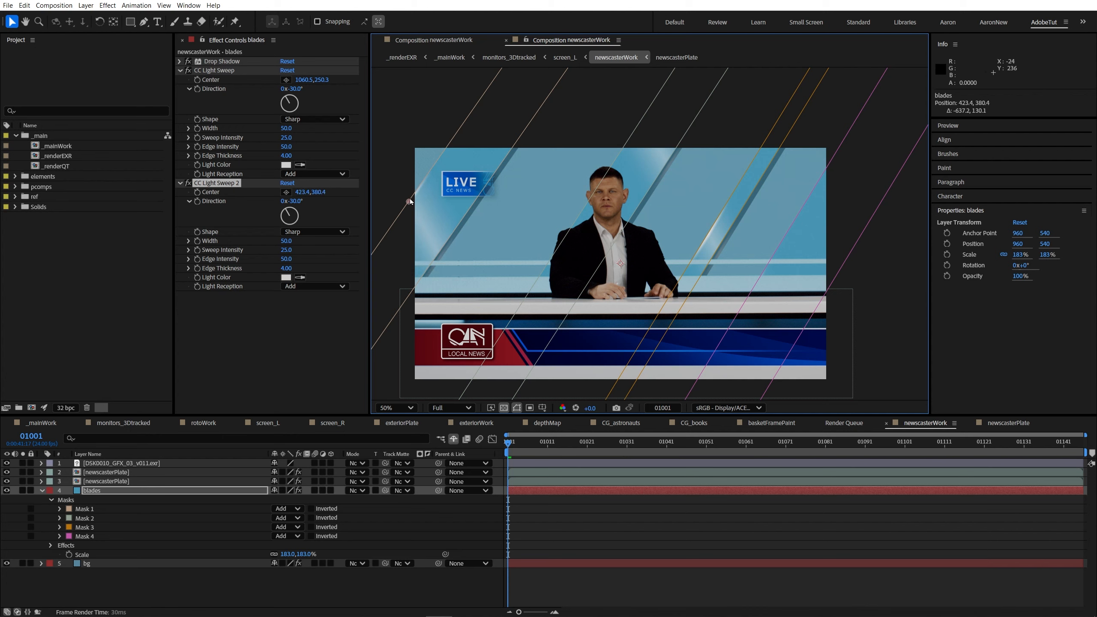
pyautogui.click(410, 199)
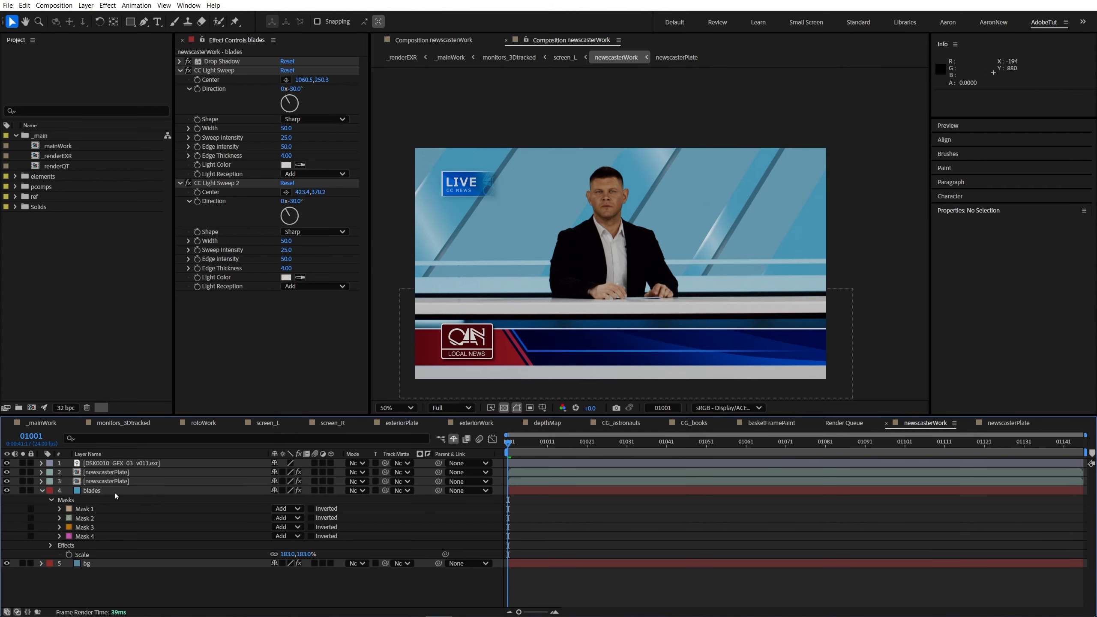
pyautogui.click(708, 235)
pyautogui.click(617, 544)
# - Keyframe the blades layer's position from 960, 540 at frame 1001 to 1166, 540 at frame 1145
pyautogui.click(90, 492)
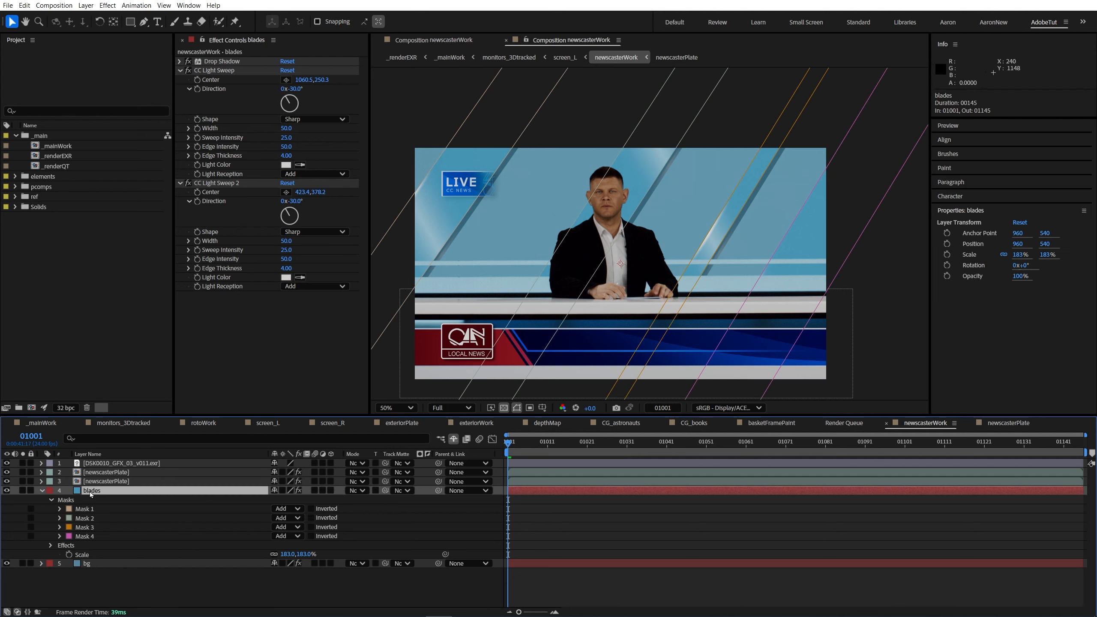
pyautogui.hotkey('alt', 'shift', 'p')
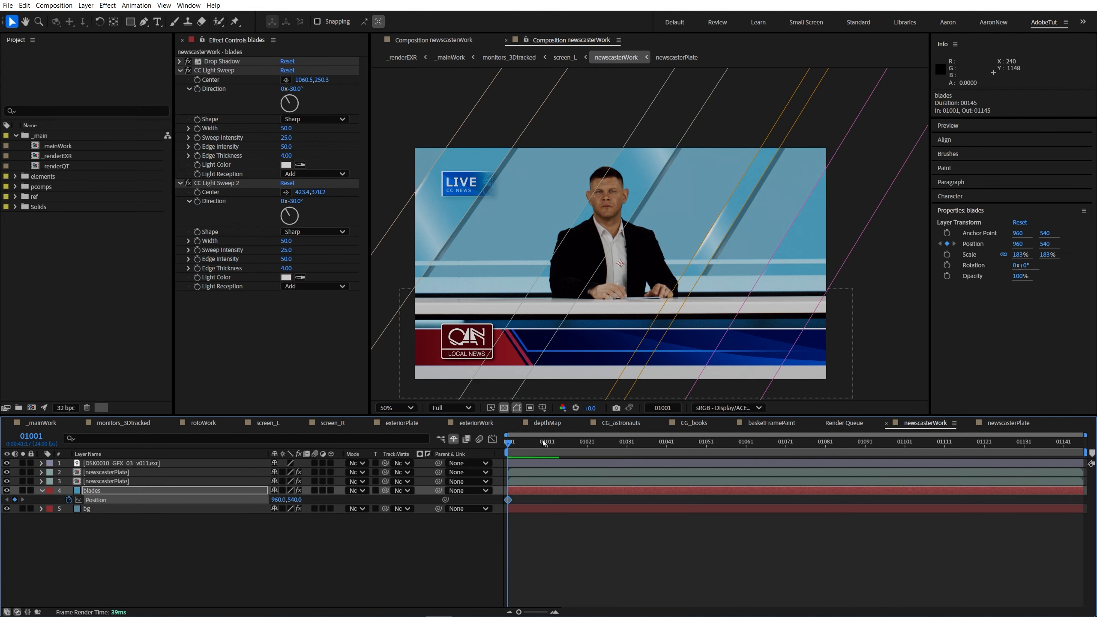
pyautogui.scroll(-2, 643, 246)
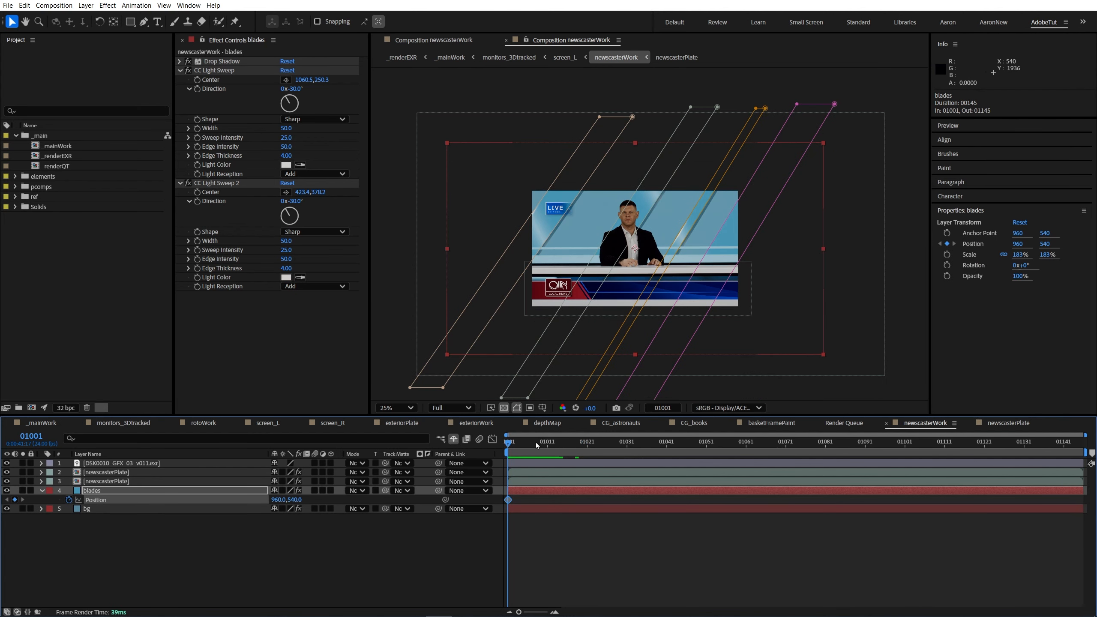
pyautogui.press('End')
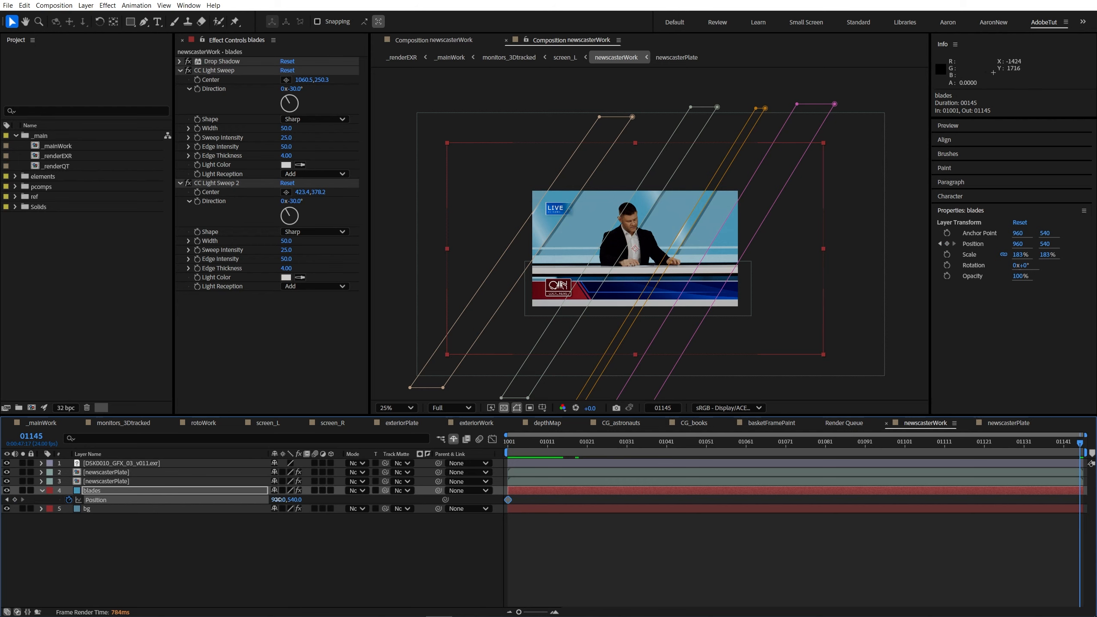
pyautogui.moveTo(277, 500); pyautogui.dragTo(513, 515)
pyautogui.hotkey('shift', '/')
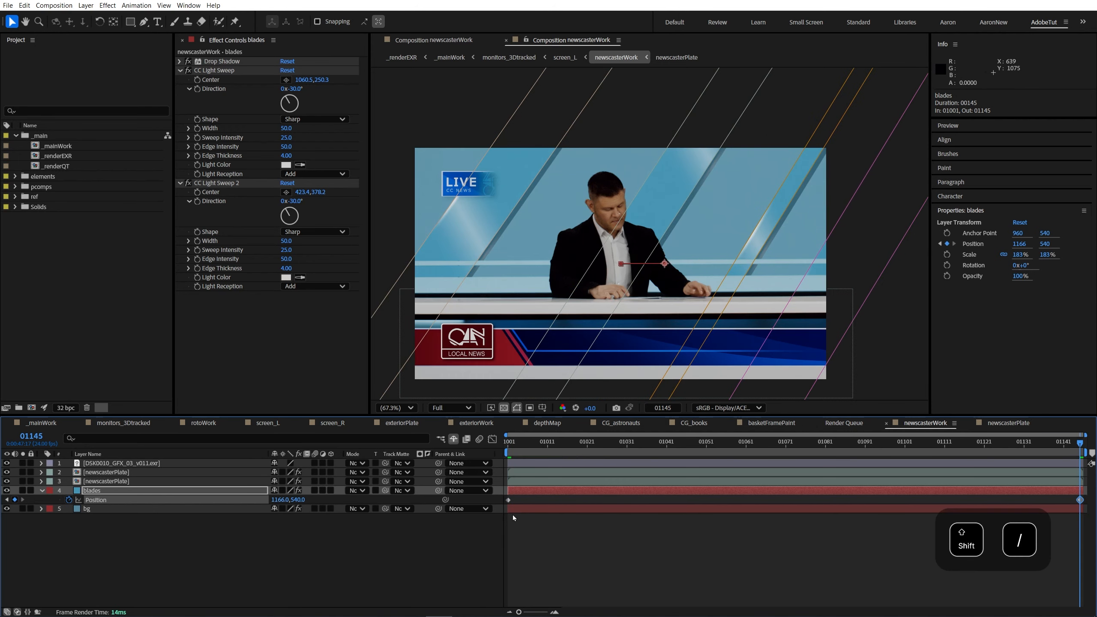
# - Preview the stripe movement and shorten it by setting the blades' X position at frame 1145 to 1130
pyautogui.click(592, 553)
pyautogui.press('space')
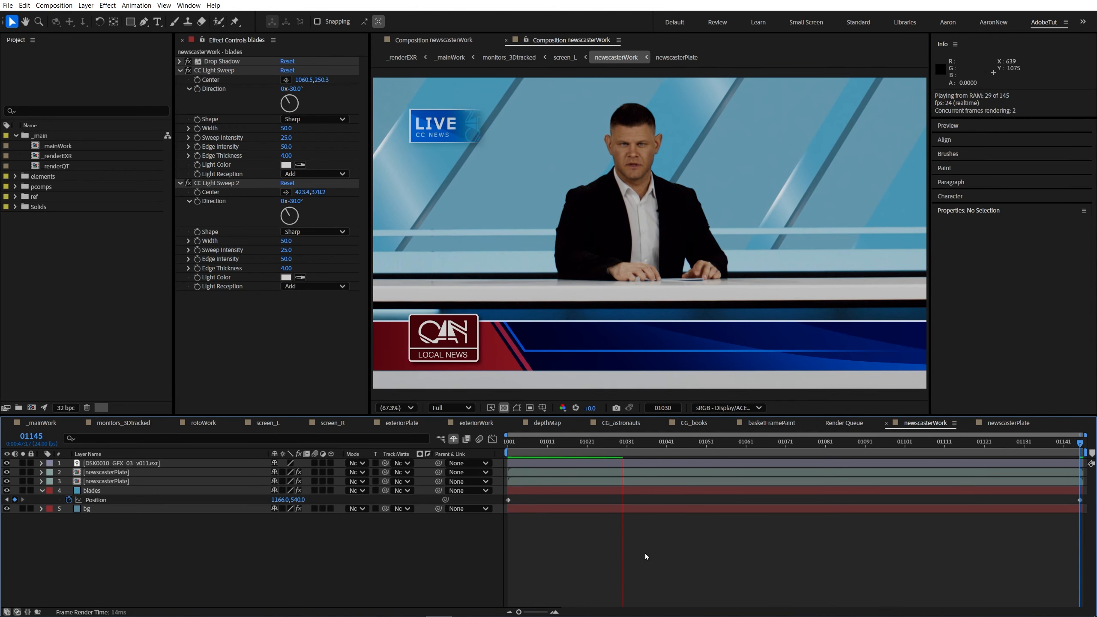
pyautogui.click(597, 437)
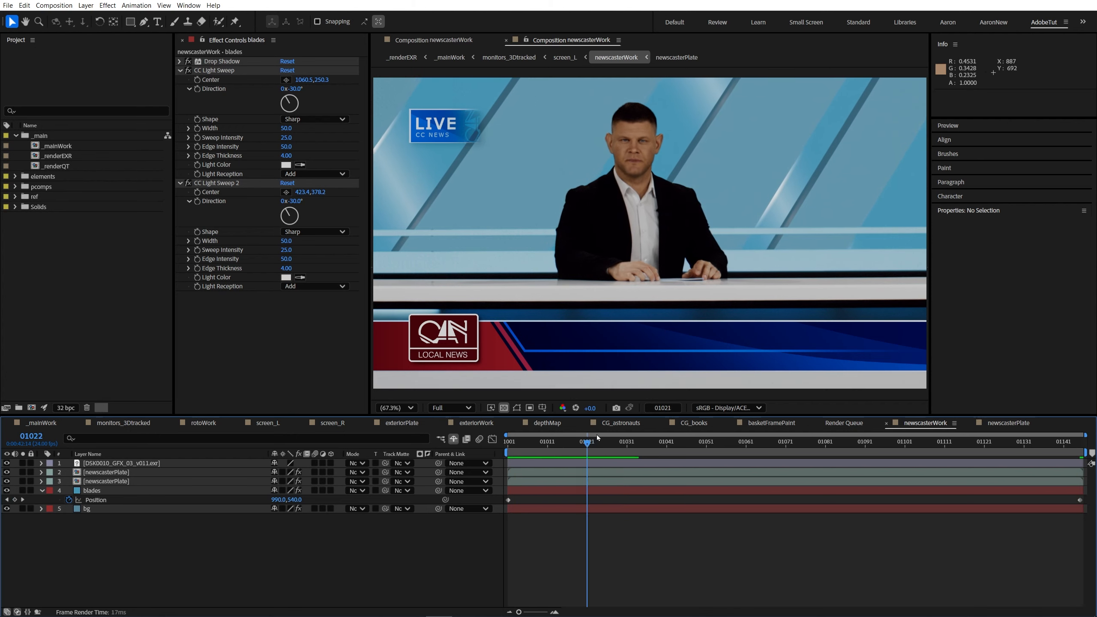
pyautogui.moveTo(597, 437); pyautogui.dragTo(1083, 448)
pyautogui.click(142, 493)
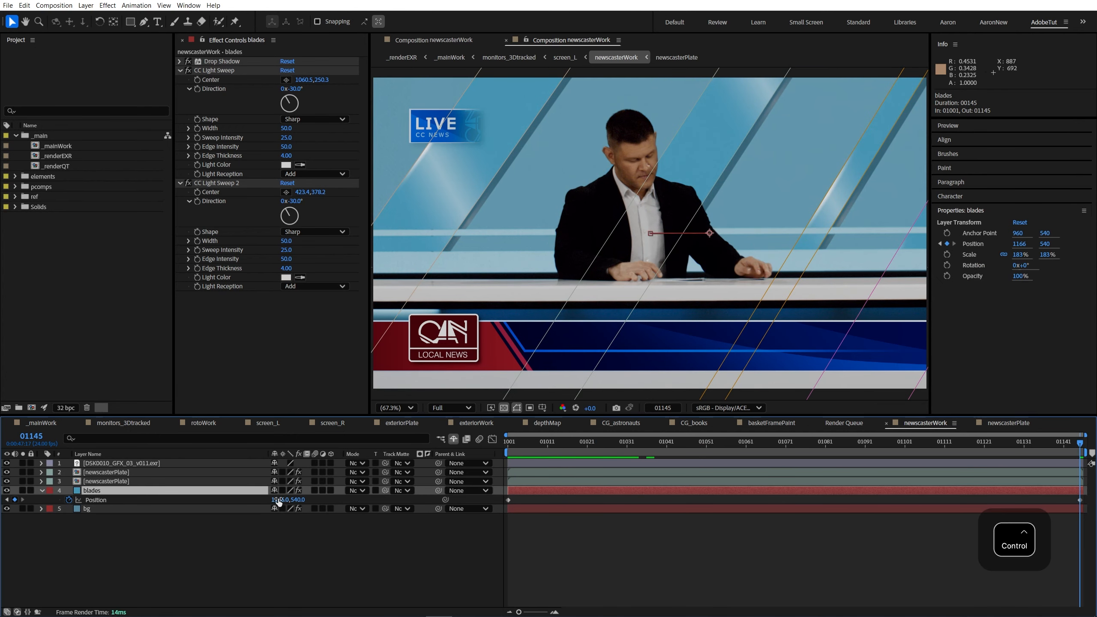
pyautogui.moveTo(279, 502); pyautogui.dragTo(125, 502)
pyautogui.moveTo(556, 447); pyautogui.dragTo(743, 429)
pyautogui.press('F2')
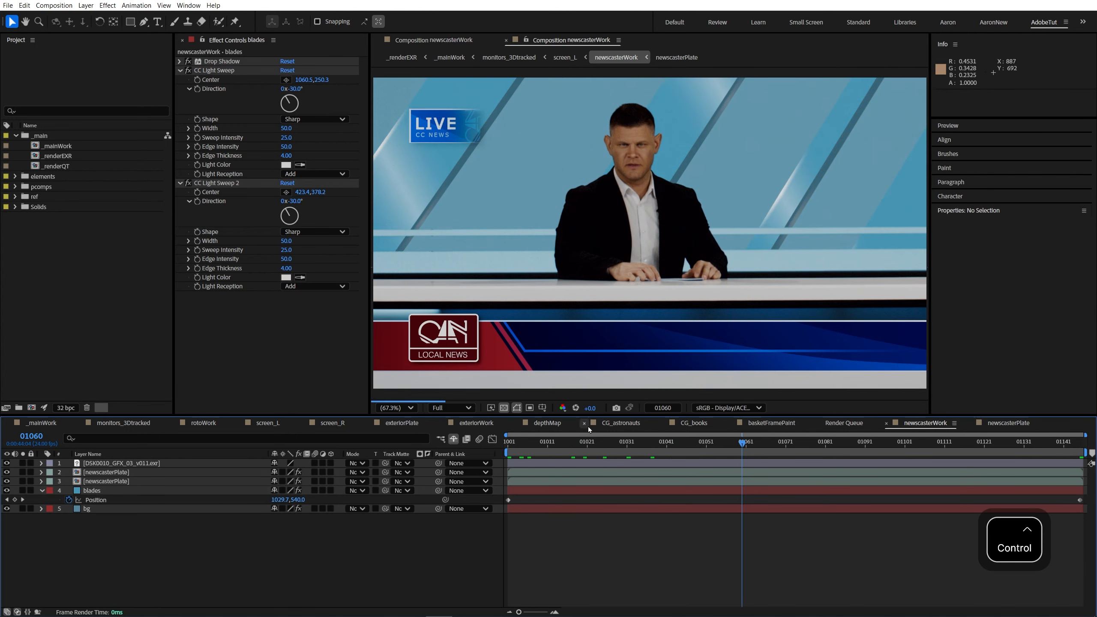
pyautogui.moveTo(608, 436); pyautogui.dragTo(674, 442)
pyautogui.press(',')
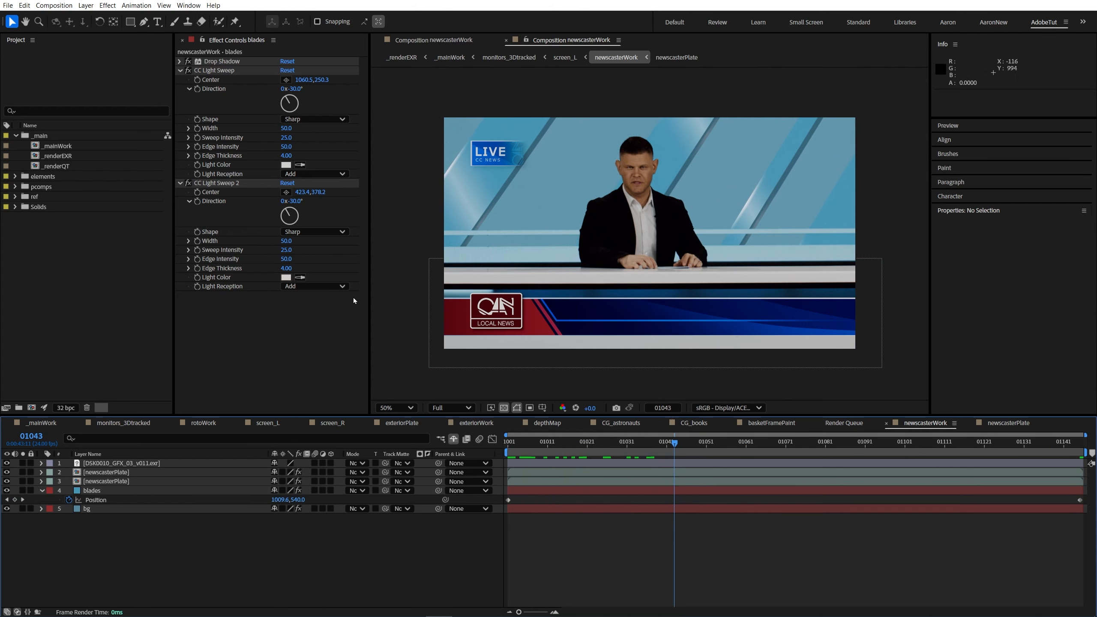
# - Add a Fill effect to the blades layer and place it above Drop Shadow in the effect order
pyautogui.click(103, 491)
pyautogui.click(181, 70)
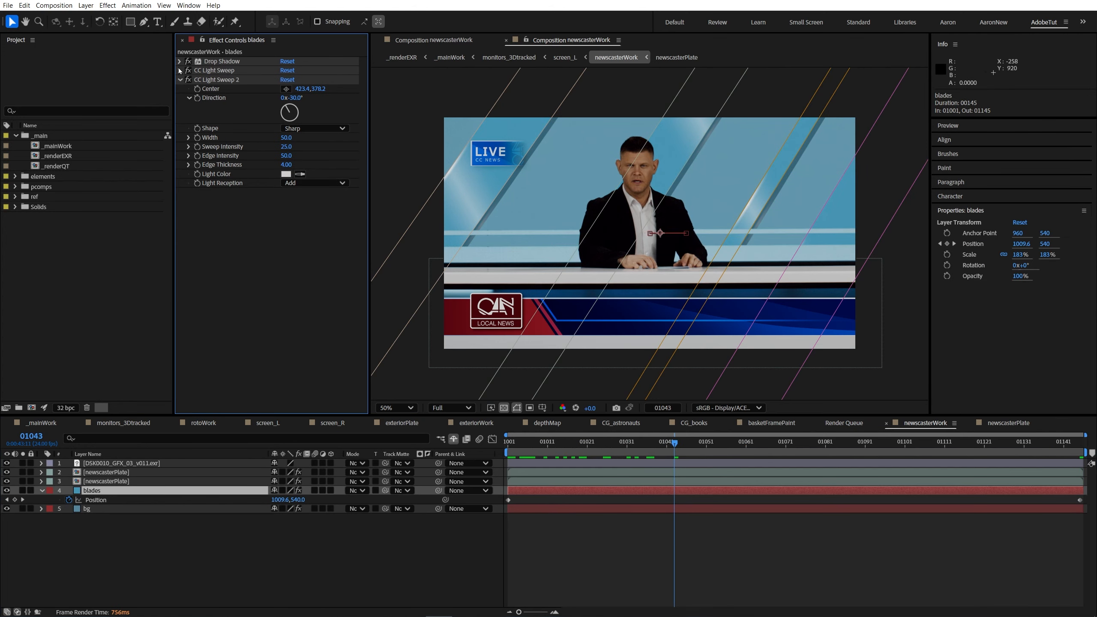
pyautogui.click(180, 80)
pyautogui.hotkey('ctrl', 'space')
pyautogui.write('fil')
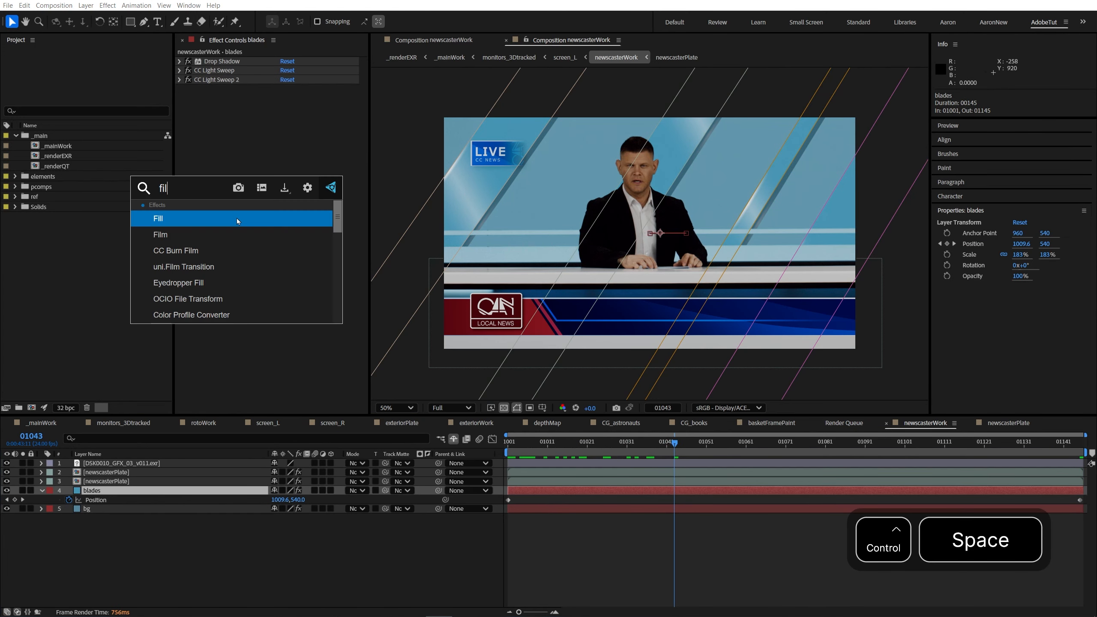
pyautogui.press('Return')
pyautogui.moveTo(209, 89); pyautogui.dragTo(214, 61)
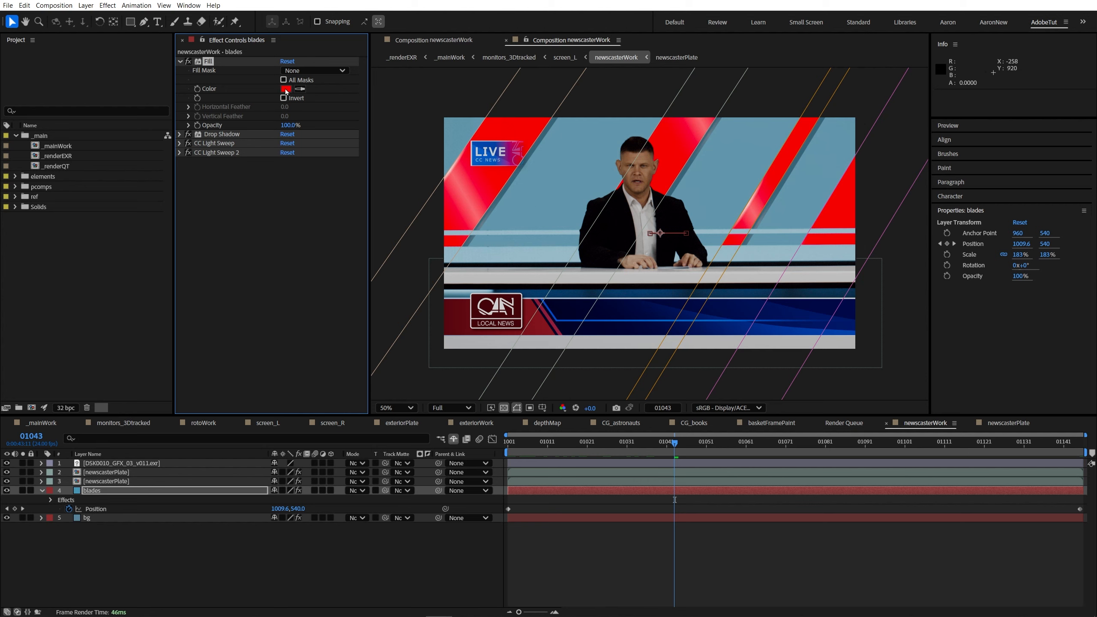
# - Set the blades' Fill color to the muted light blue 6B8DBA
pyautogui.click(286, 89)
pyautogui.click(528, 303)
pyautogui.moveTo(519, 220); pyautogui.dragTo(242, 241)
pyautogui.click(296, 313)
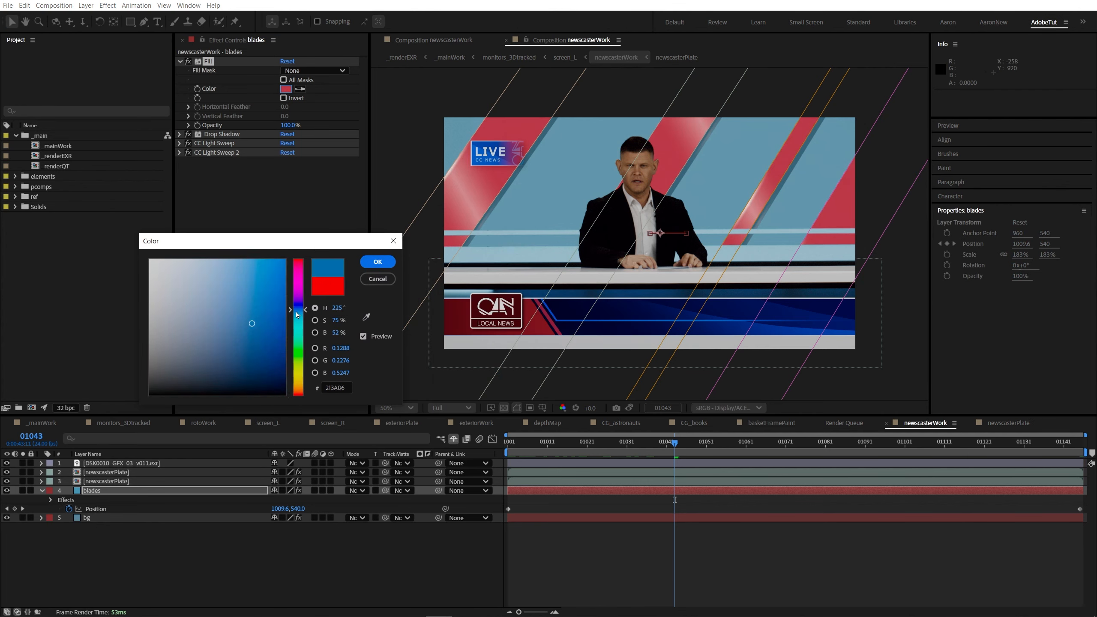
pyautogui.click(213, 285)
pyautogui.moveTo(212, 288); pyautogui.dragTo(206, 295)
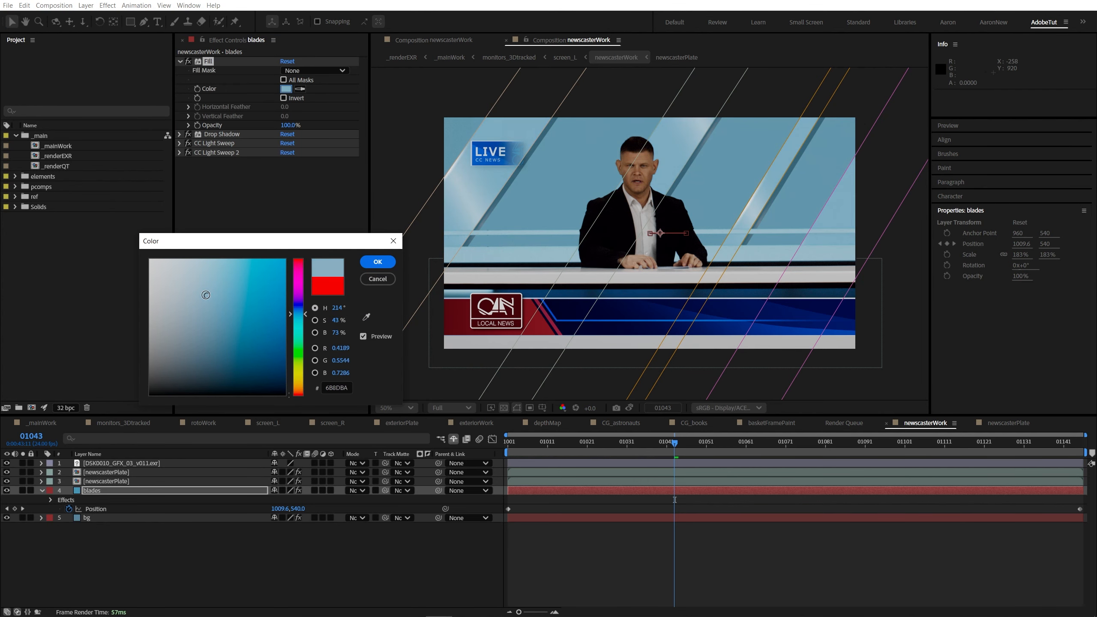
pyautogui.click(382, 264)
# - Change the Fill color of the bg layer to a richer blue that contrasts with the stripes
pyautogui.click(119, 518)
pyautogui.click(285, 89)
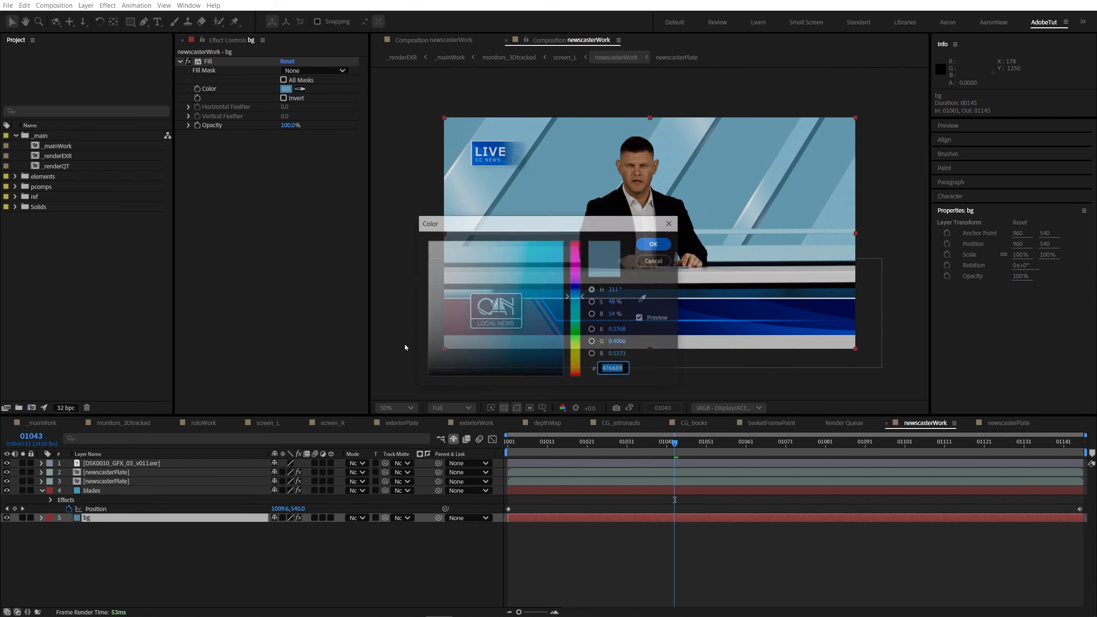
pyautogui.click(579, 296)
pyautogui.click(652, 244)
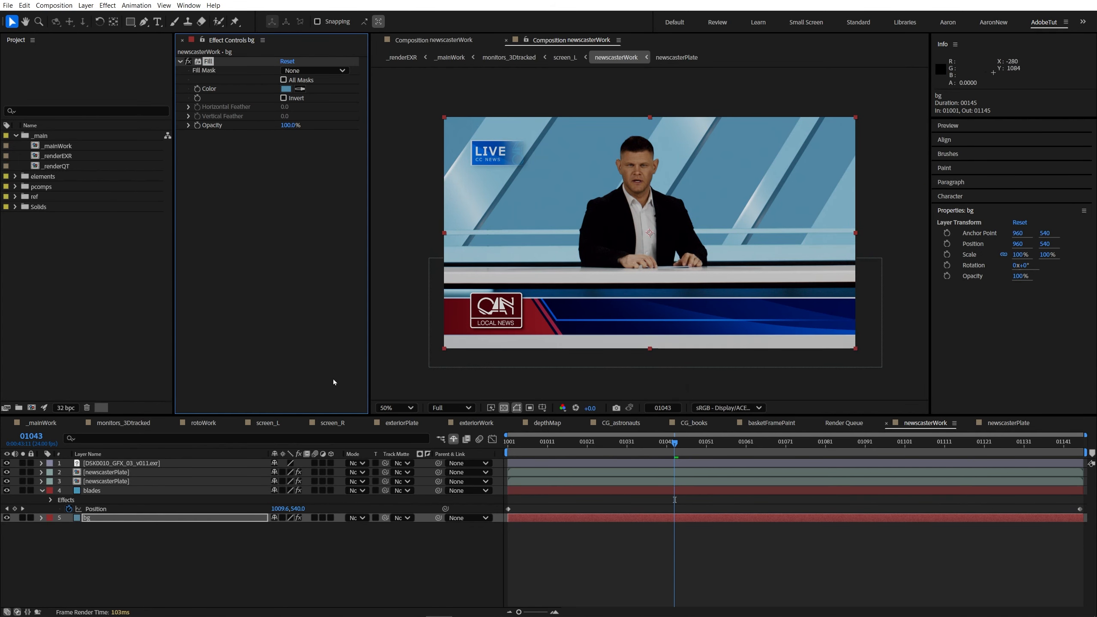
# - Set Center keyframes for both light sweeps on the blades layer at frame 1001
pyautogui.click(111, 492)
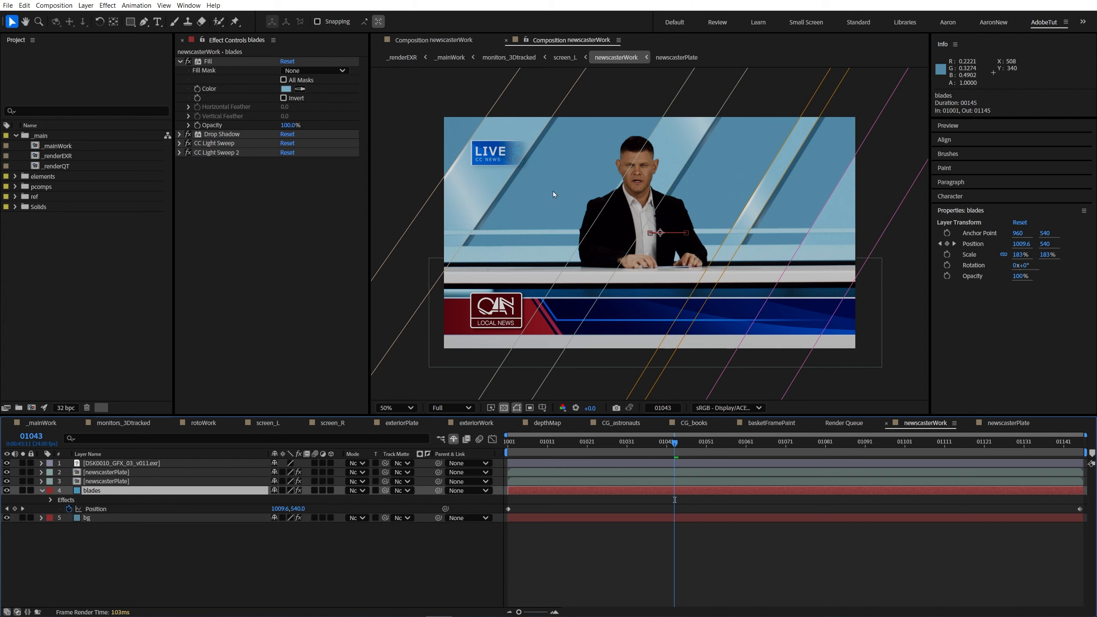
pyautogui.press('Home')
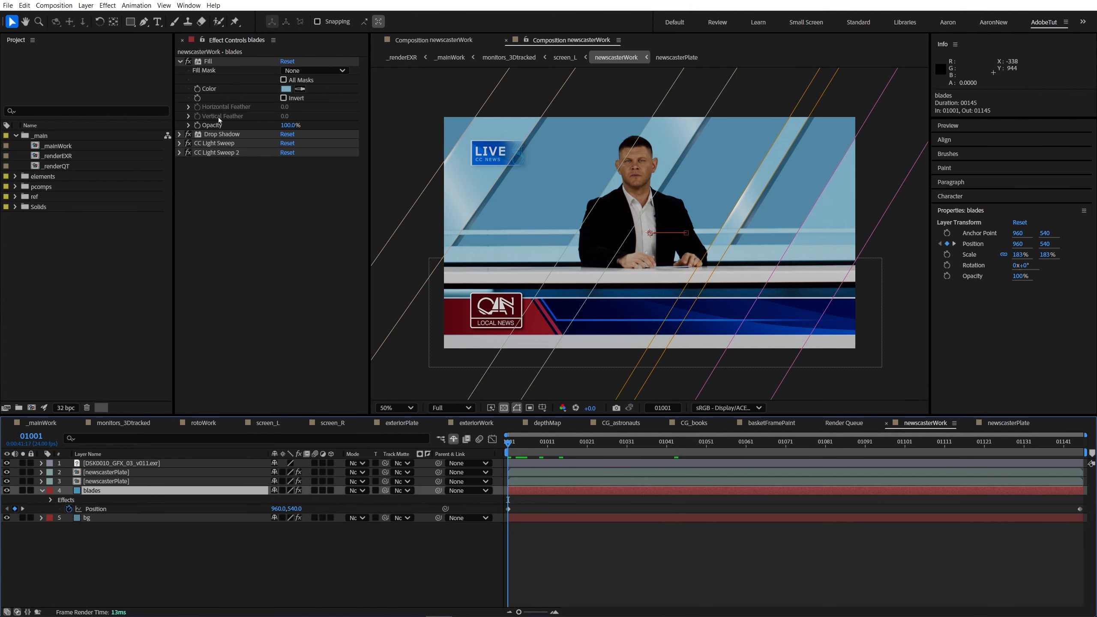
pyautogui.click(214, 143)
pyautogui.click(180, 143)
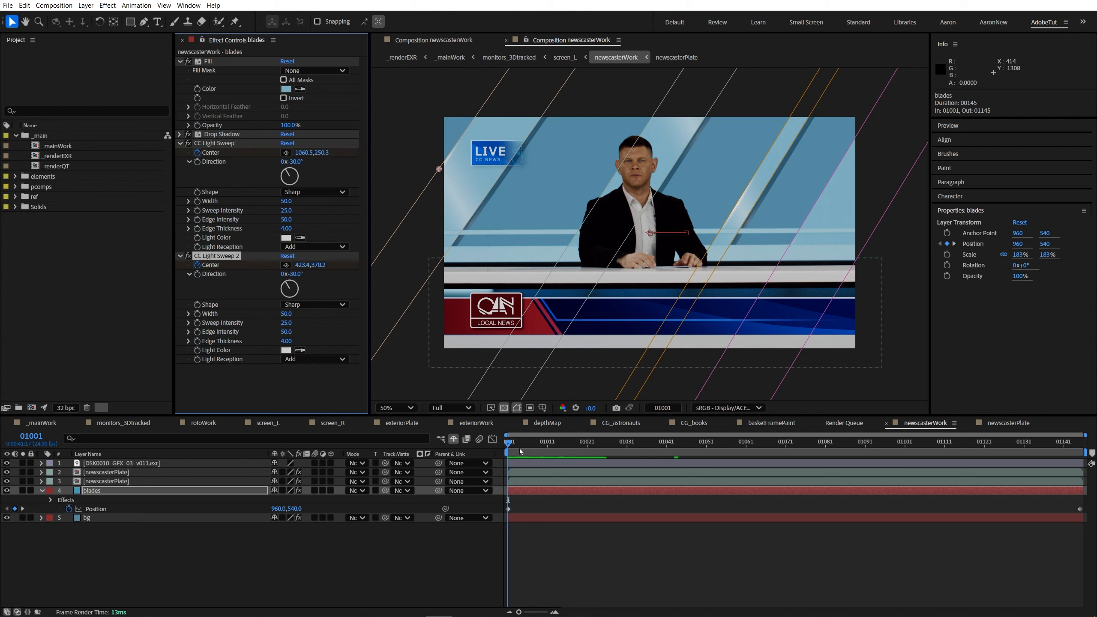
# - At frame 1145, set the first light sweep's center X to 1189.8 and the second's to 575.9, then preview the motion
pyautogui.moveTo(510, 444); pyautogui.dragTo(1080, 444)
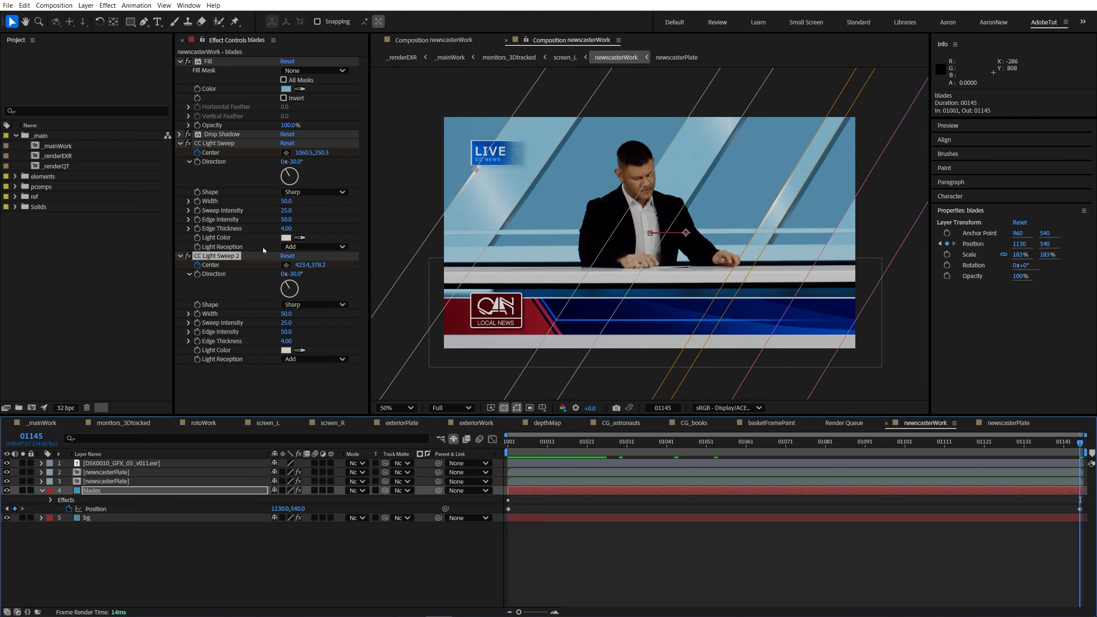
pyautogui.moveTo(299, 269); pyautogui.dragTo(1094, 245)
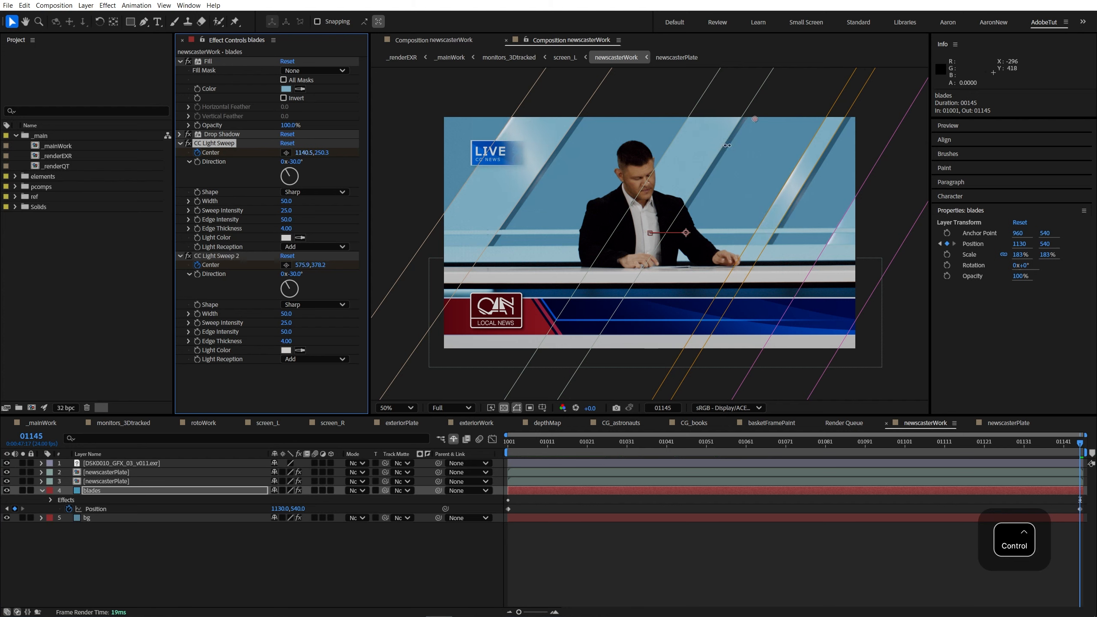
pyautogui.press('space')
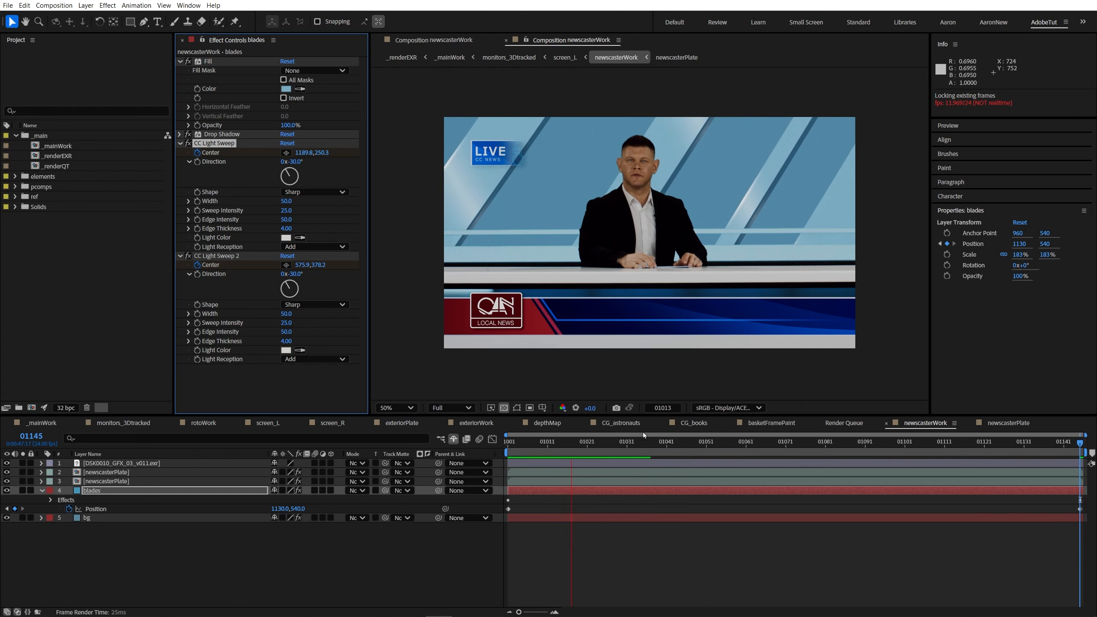
pyautogui.press('space')
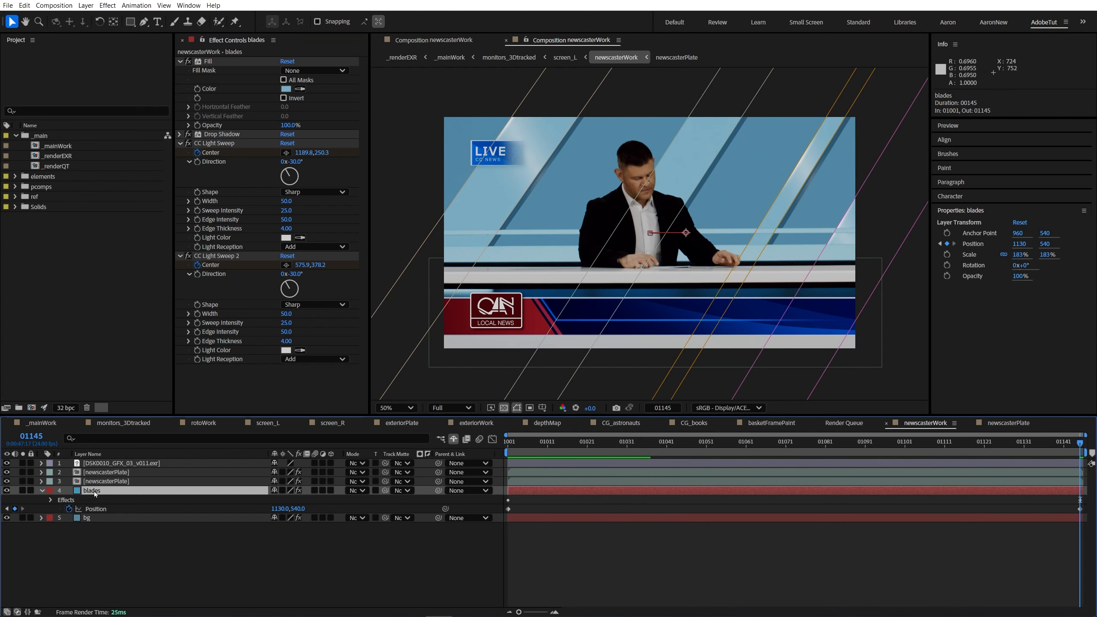
# - Duplicate the blades layer and scale the copy up to 338%
pyautogui.click(42, 491)
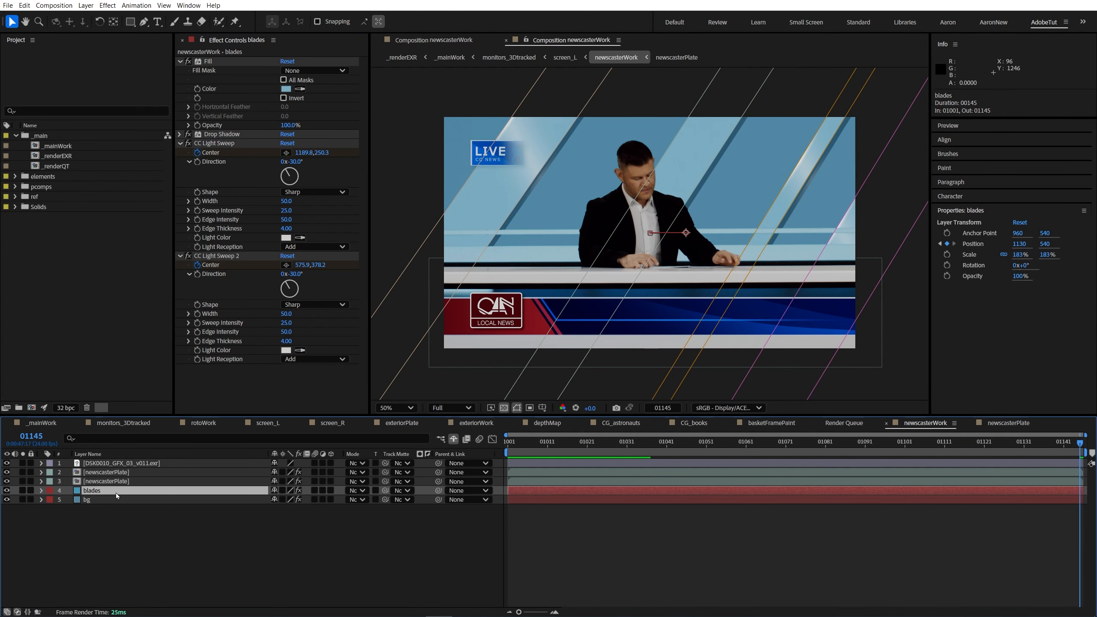
pyautogui.hotkey('ctrl', 'd')
pyautogui.press('s')
pyautogui.moveTo(288, 500); pyautogui.dragTo(362, 491)
pyautogui.scroll(-2, 605, 326)
# - Set the blades 2 layer's Anchor Point X to 1390 and its Opacity to 60%
pyautogui.press('a')
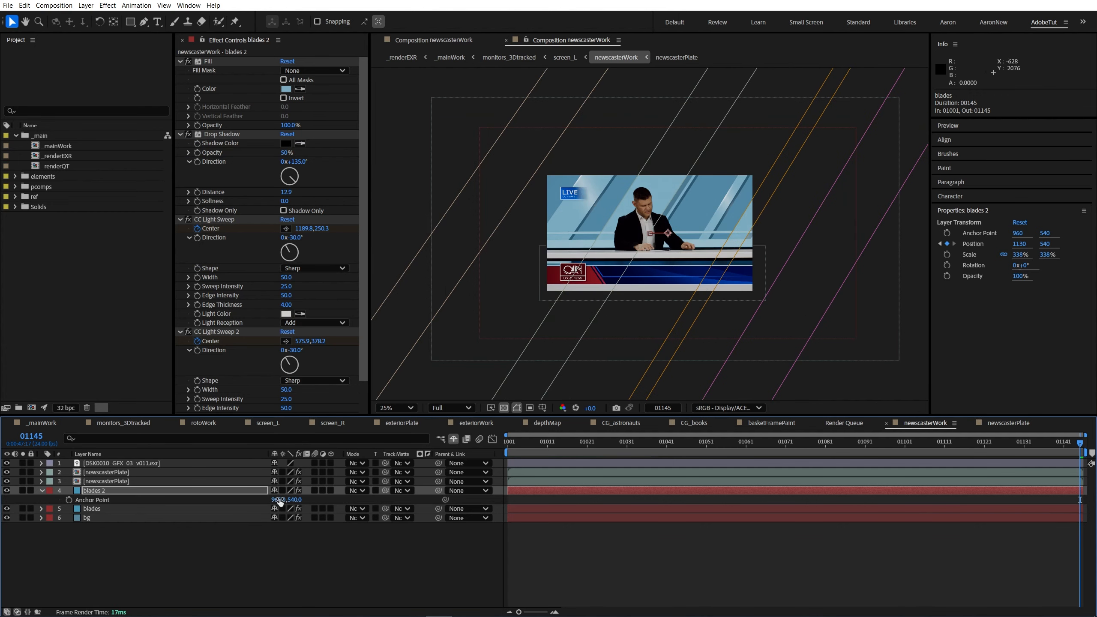
pyautogui.moveTo(279, 501); pyautogui.dragTo(483, 472)
pyautogui.press('t')
pyautogui.moveTo(275, 500); pyautogui.dragTo(258, 501)
pyautogui.click(242, 554)
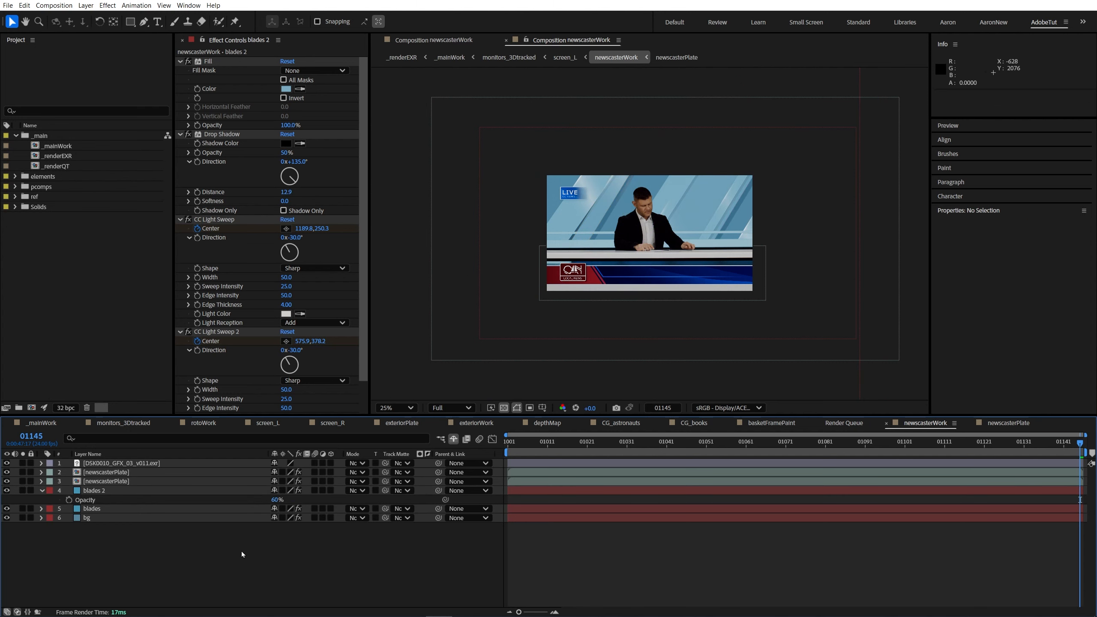
# - Undo the duplicated layer's changes and go back to the six straight vertical stripe masks on the blades layer
pyautogui.hotkey('ctrl', 'z')
pyautogui.hotkey('ctrl', 'z')
pyautogui.scroll(-1, 594, 258)
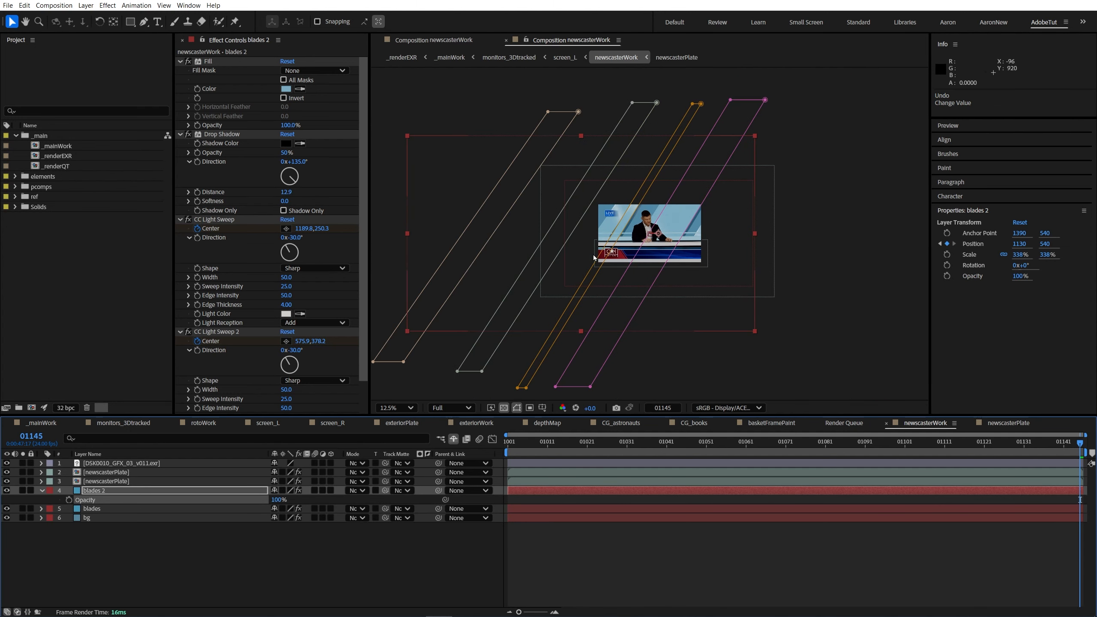
pyautogui.scroll(1, 594, 257)
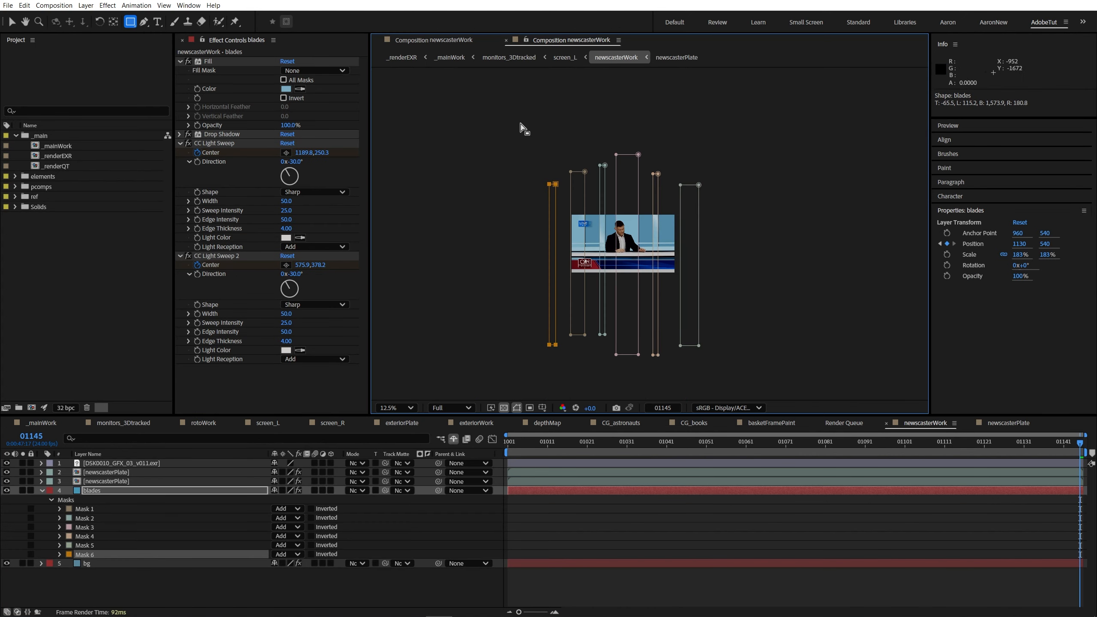
# - Try to slant all six stripe masks on the blades layer by shifting their upper points sideways, then undo the path edit
pyautogui.press('v')
pyautogui.moveTo(523, 129); pyautogui.dragTo(797, 256)
pyautogui.scroll(1, 649, 234)
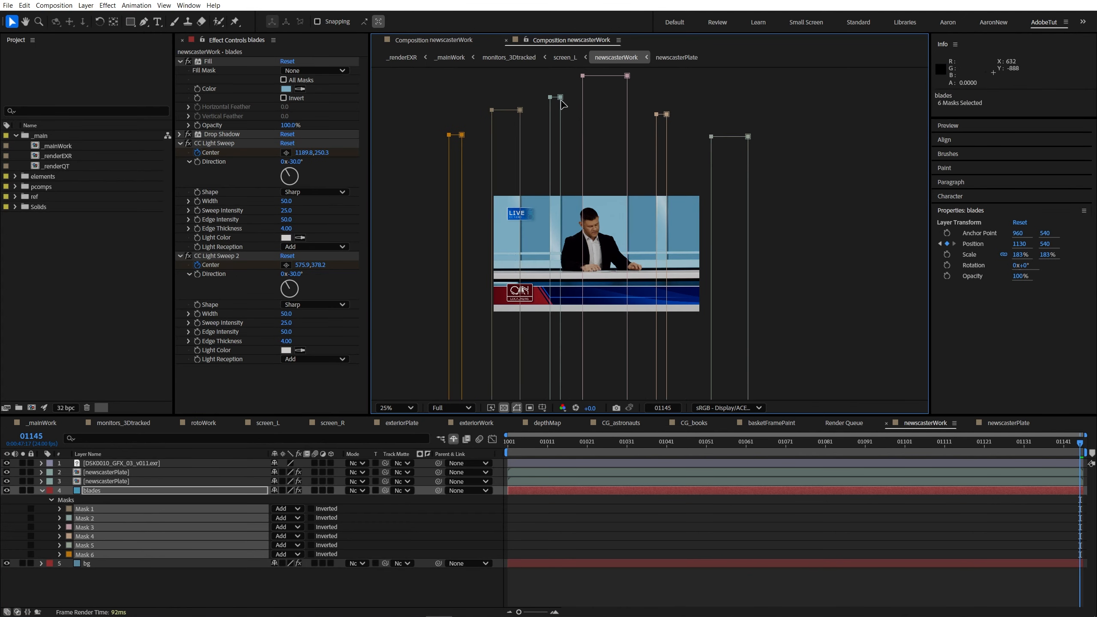
pyautogui.moveTo(562, 98); pyautogui.dragTo(767, 143)
pyautogui.scroll(1, 761, 155)
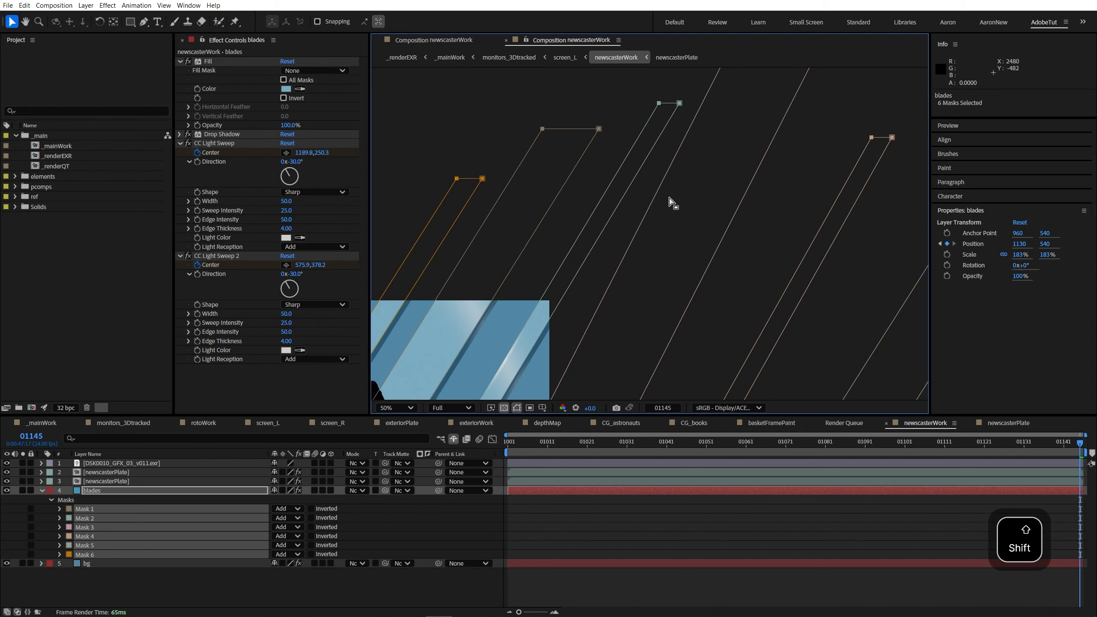
pyautogui.scroll(-4, 670, 202)
pyautogui.hotkey('ctrl', 'z')
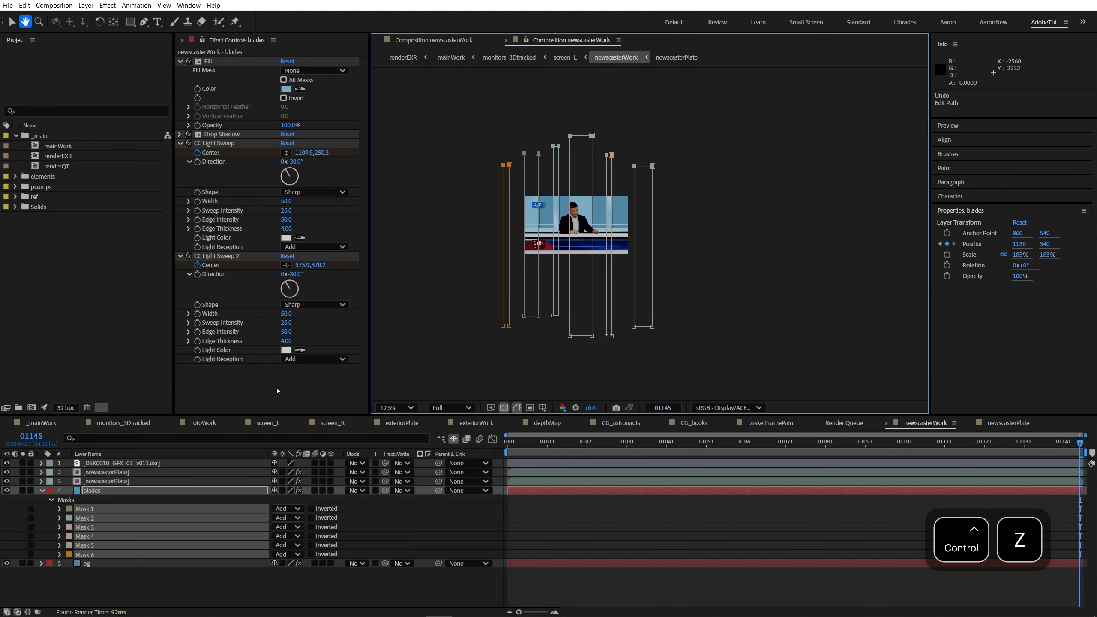
# - Rotate the whole blades layer to 33.5° so the vertical stripes run diagonally
pyautogui.press('v')
pyautogui.click(127, 491)
pyautogui.press('r')
pyautogui.moveTo(283, 500); pyautogui.dragTo(428, 493)
# - Unlink the blades layer's Scale, stretch its height to 349% while keeping the width at 183%, and check the motion across the timeline
pyautogui.press('s')
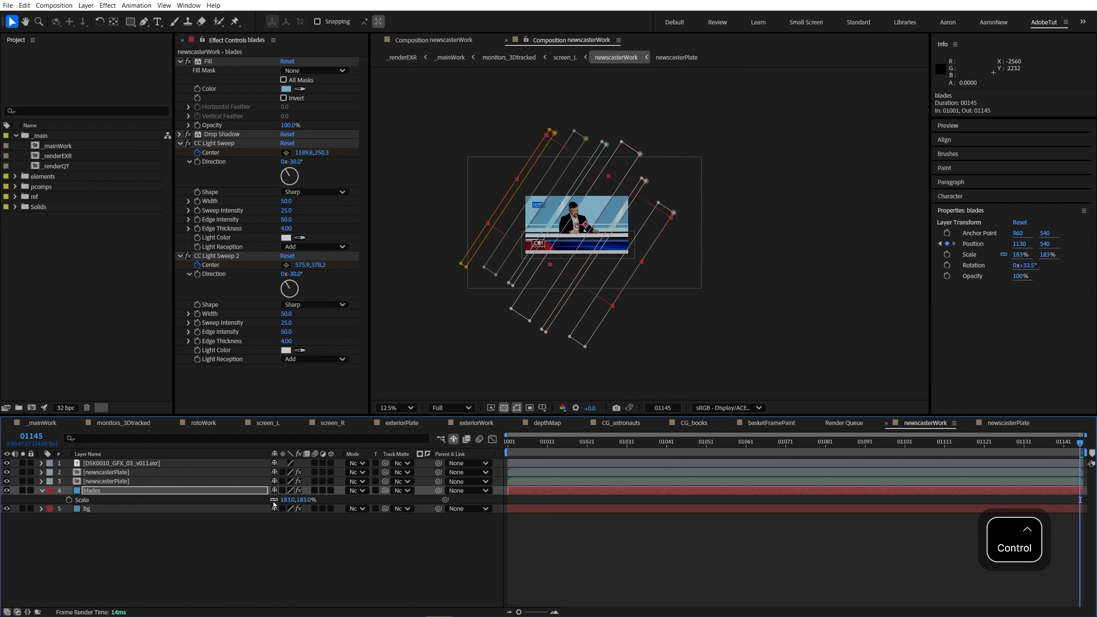
pyautogui.click(274, 500)
pyautogui.moveTo(305, 500); pyautogui.dragTo(585, 465)
pyautogui.scroll(1, 576, 238)
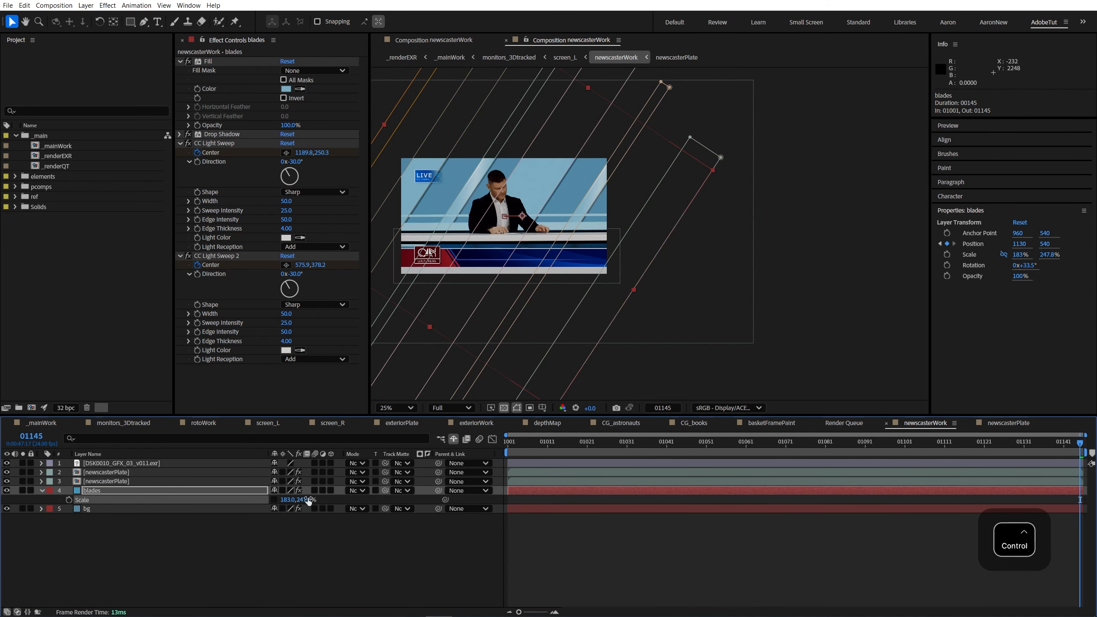
pyautogui.scroll(1, 599, 235)
pyautogui.scroll(1, 599, 236)
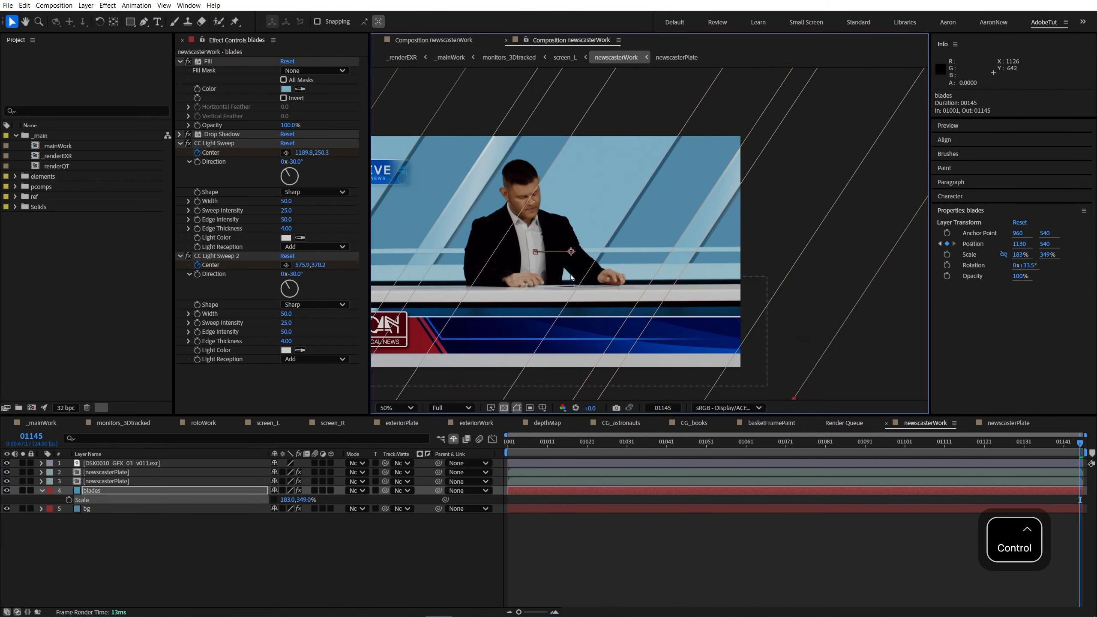
pyautogui.click(607, 591)
pyautogui.click(92, 492)
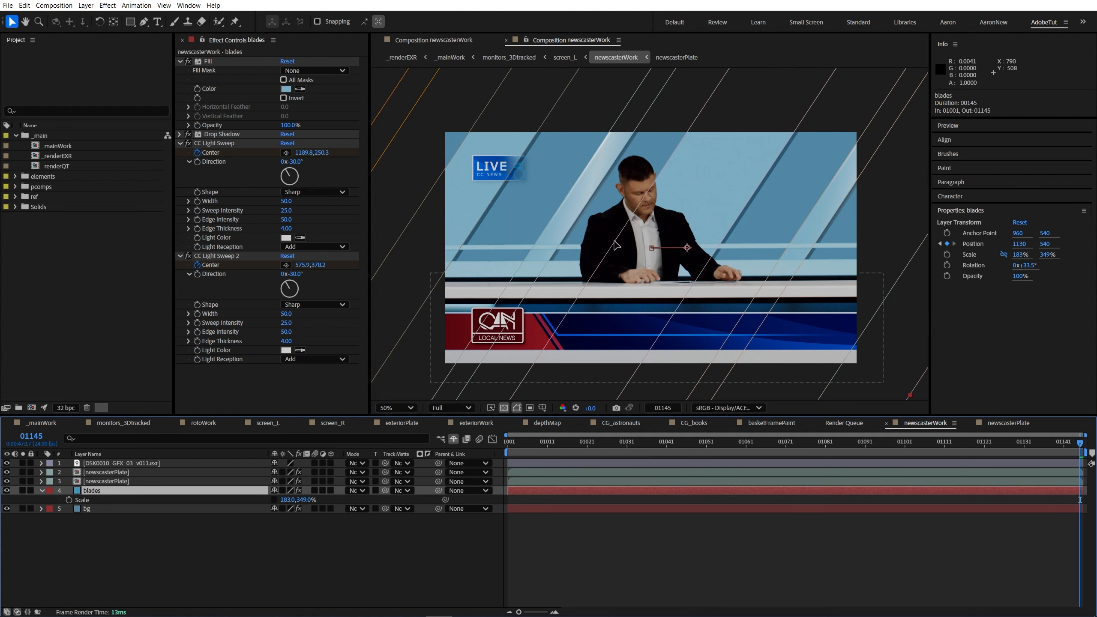
pyautogui.moveTo(519, 444); pyautogui.dragTo(1083, 448)
# - Duplicate the blades layer, scale the copy proportionally to 380, 724.7%, and set its Anchor Point X to 660
pyautogui.hotkey('ctrl', 'd')
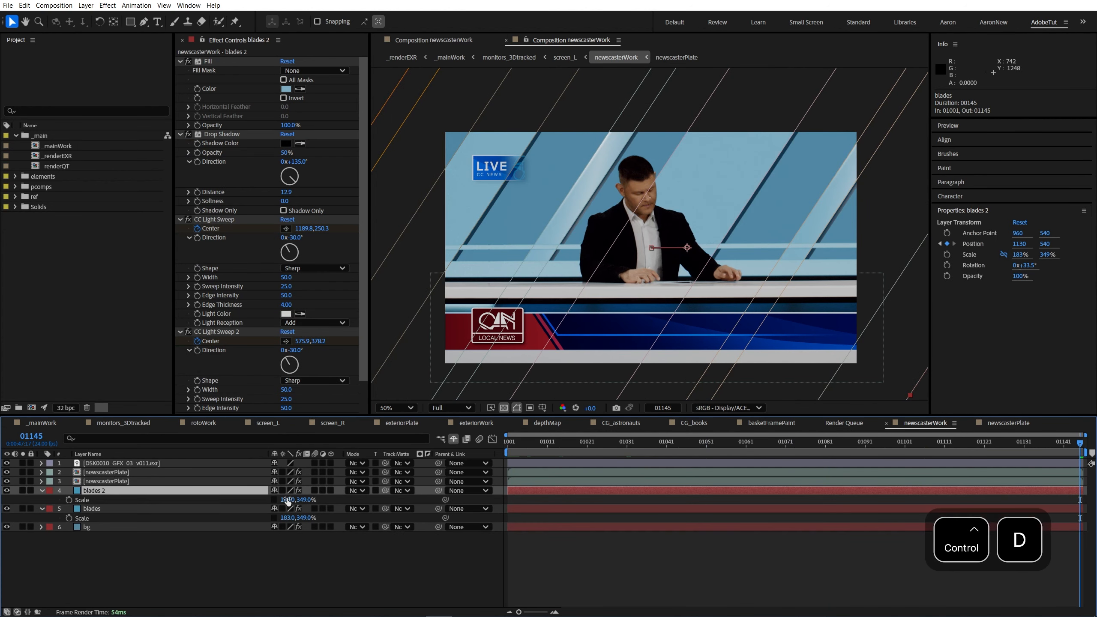
pyautogui.moveTo(288, 500); pyautogui.dragTo(373, 501)
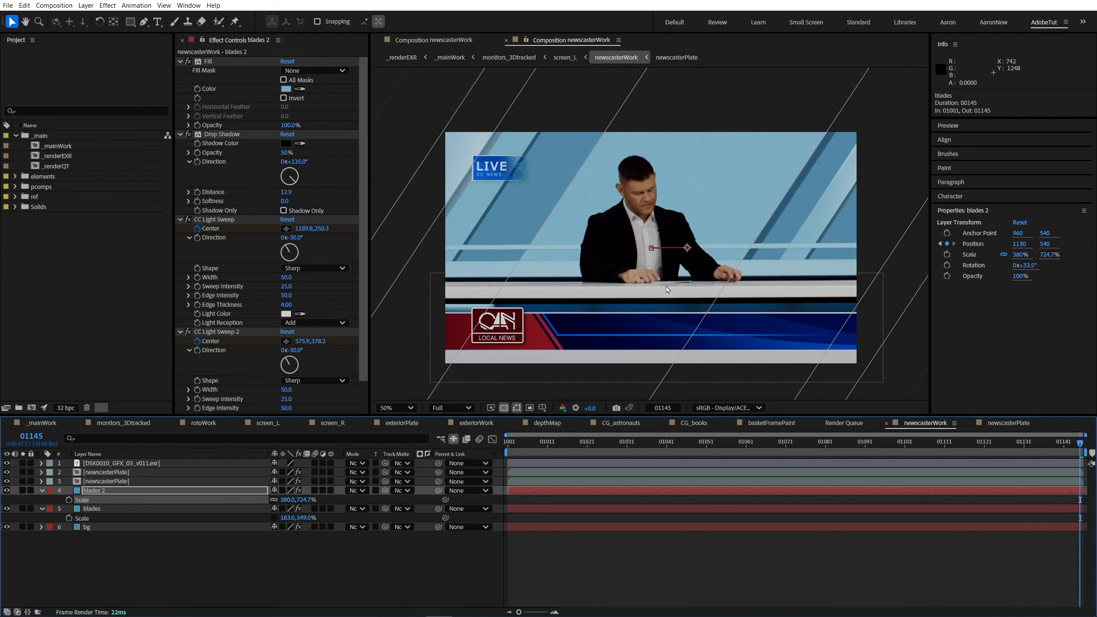
pyautogui.scroll(-1, 669, 179)
pyautogui.press('a')
pyautogui.moveTo(277, 501); pyautogui.dragTo(53, 512)
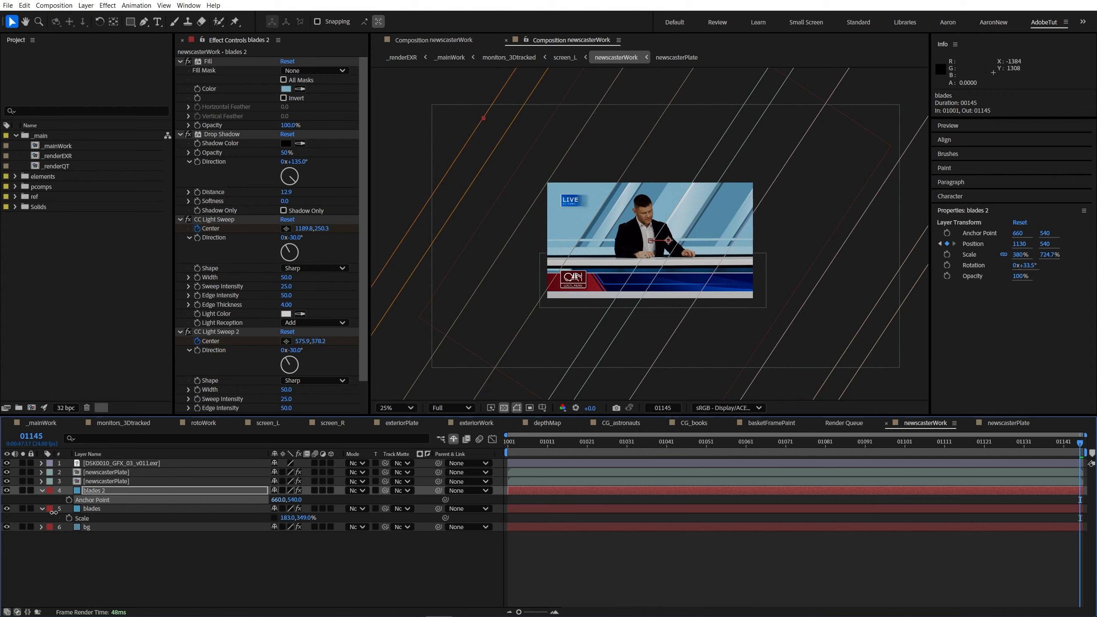
# - Adjust the Mask 1 stripe on the blades 2 layer, then hide and show the layer to compare the background
pyautogui.scroll(-1, 647, 191)
pyautogui.moveTo(647, 191); pyautogui.dragTo(626, 191)
pyautogui.hotkey('ctrl', 'z')
pyautogui.scroll(-1, 661, 173)
pyautogui.moveTo(703, 126); pyautogui.dragTo(695, 126)
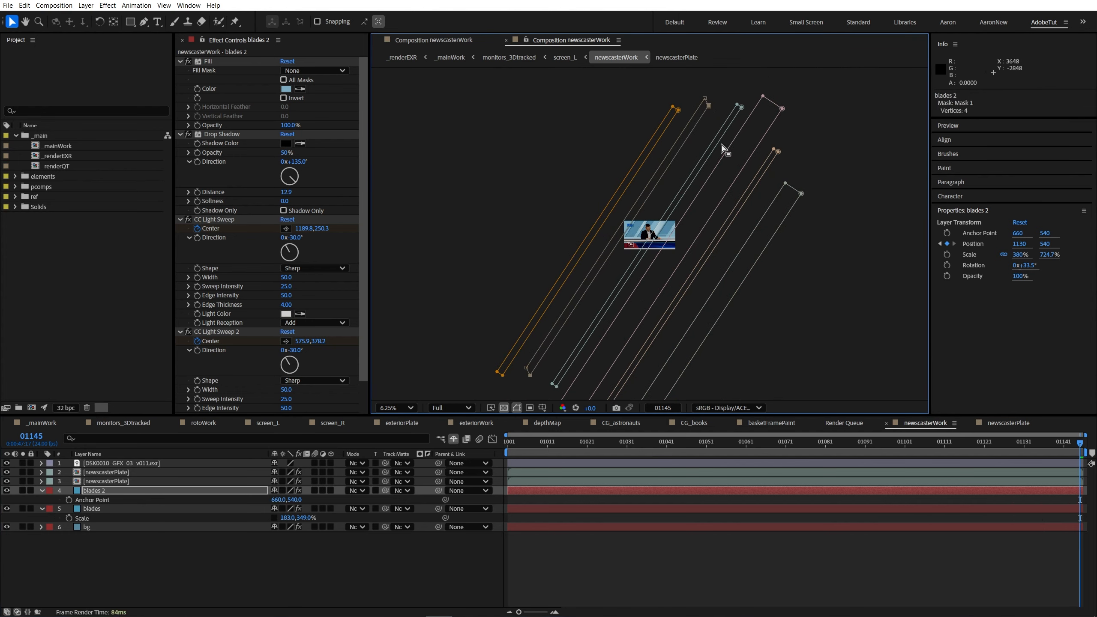
pyautogui.scroll(1, 723, 151)
pyautogui.scroll(1, 728, 191)
pyautogui.click(8, 491)
pyautogui.click(8, 491)
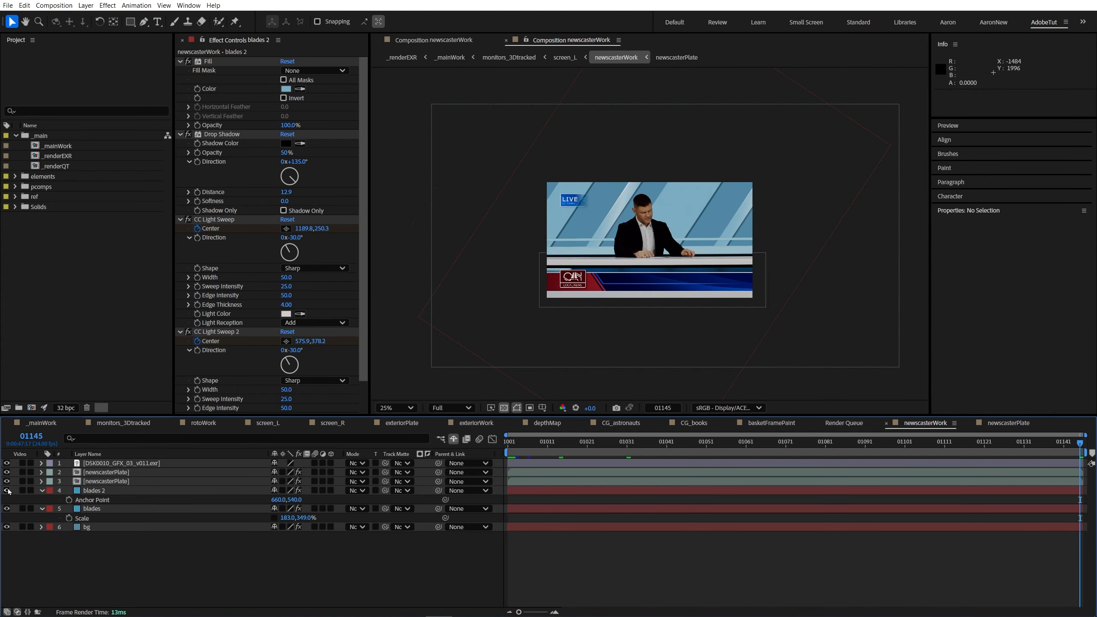
# - Preview the layered stripes, then reveal the keyframed properties of blades 2 and go to frame 1145
pyautogui.moveTo(529, 443); pyautogui.dragTo(767, 435)
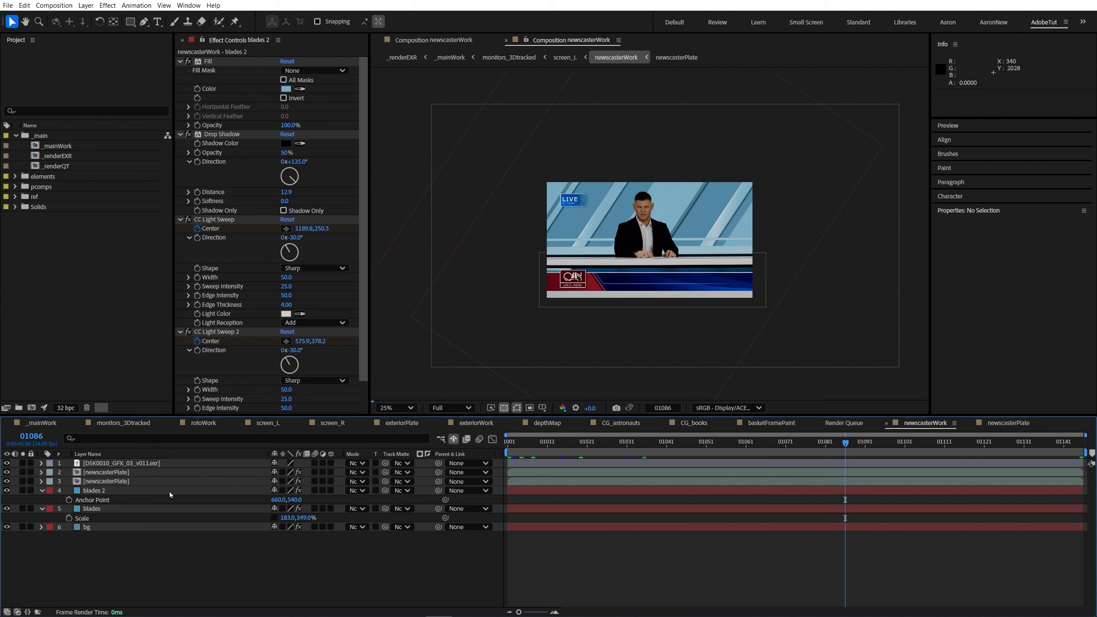
pyautogui.click(122, 491)
pyautogui.press('u')
pyautogui.moveTo(526, 442); pyautogui.dragTo(1080, 443)
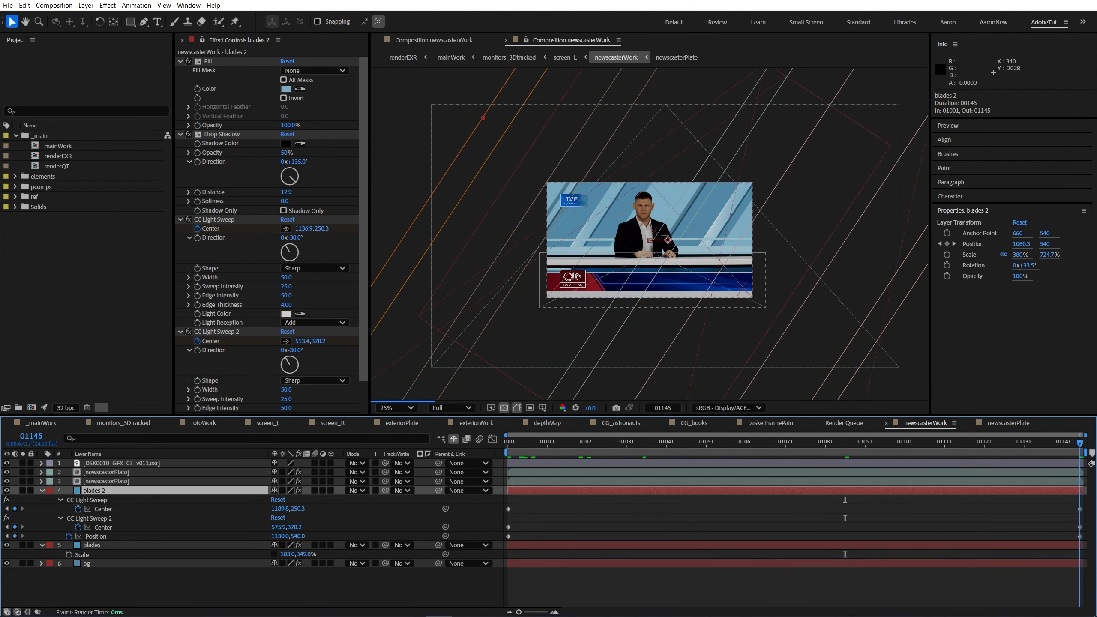
pyautogui.scroll(-1, 621, 320)
pyautogui.scroll(1, 630, 306)
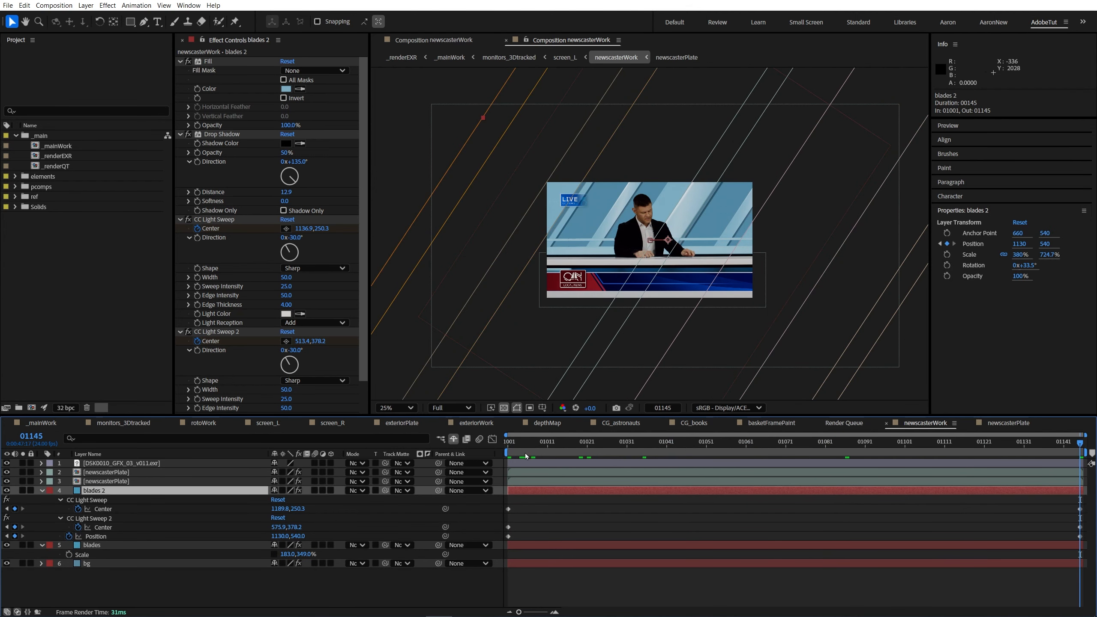
# - Shorten the blades layer's travel by setting its Position X to 1060 at frame 1145
pyautogui.moveTo(517, 448); pyautogui.dragTo(506, 447)
pyautogui.click(98, 545)
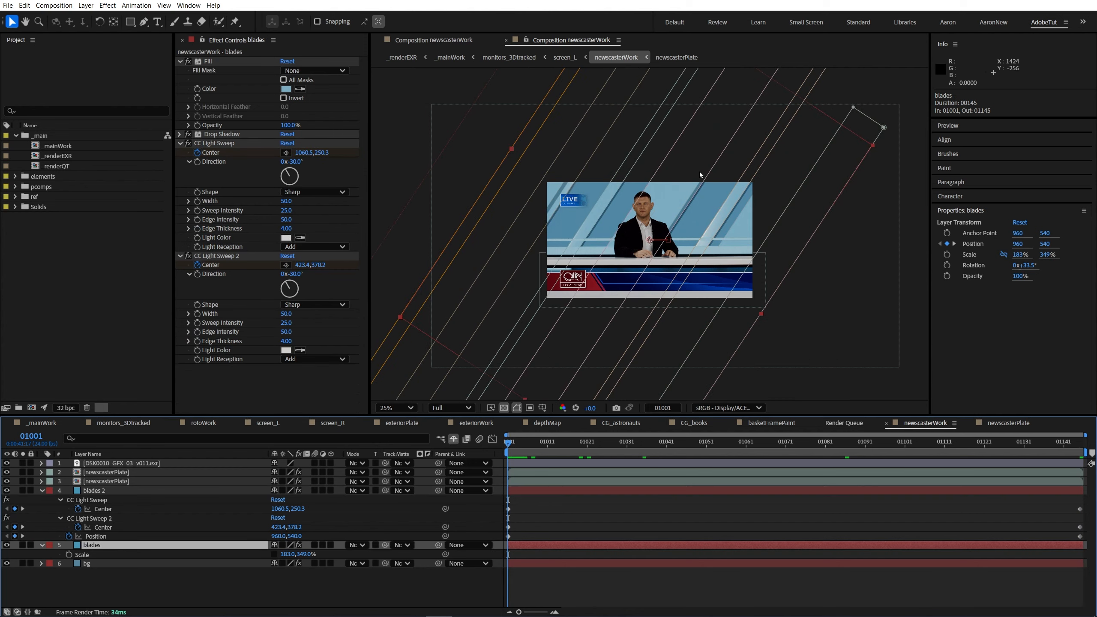
pyautogui.scroll(1, 668, 243)
pyautogui.moveTo(686, 247); pyautogui.dragTo(671, 247)
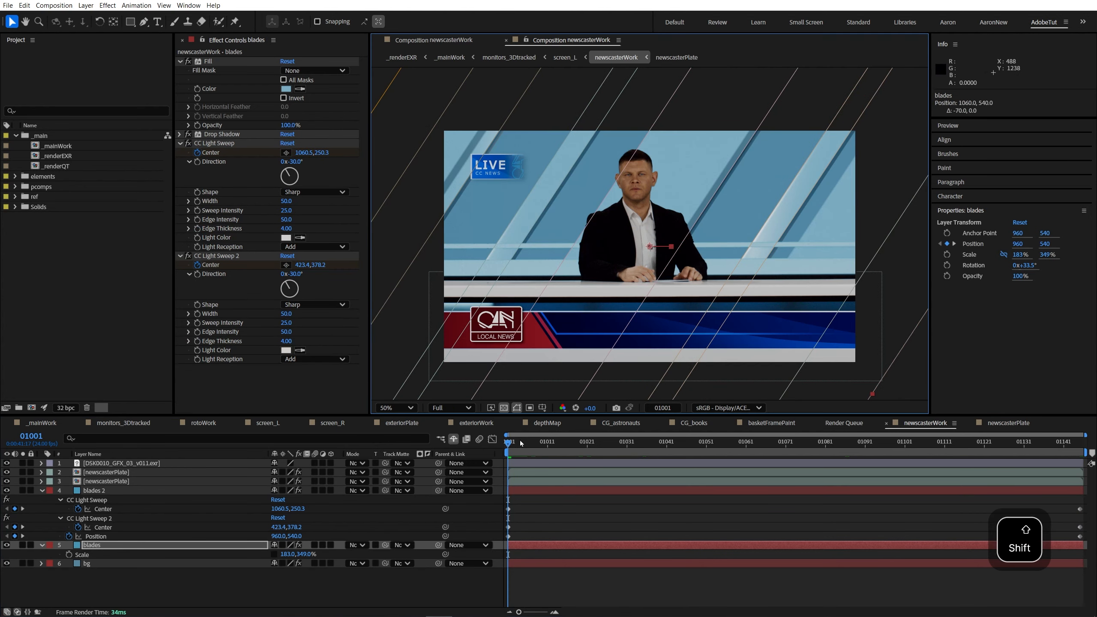
# - Set the blades 2 layer's Position X to 1178 at frame 1145 and preview the two stripe layers moving
pyautogui.moveTo(511, 447); pyautogui.dragTo(821, 448)
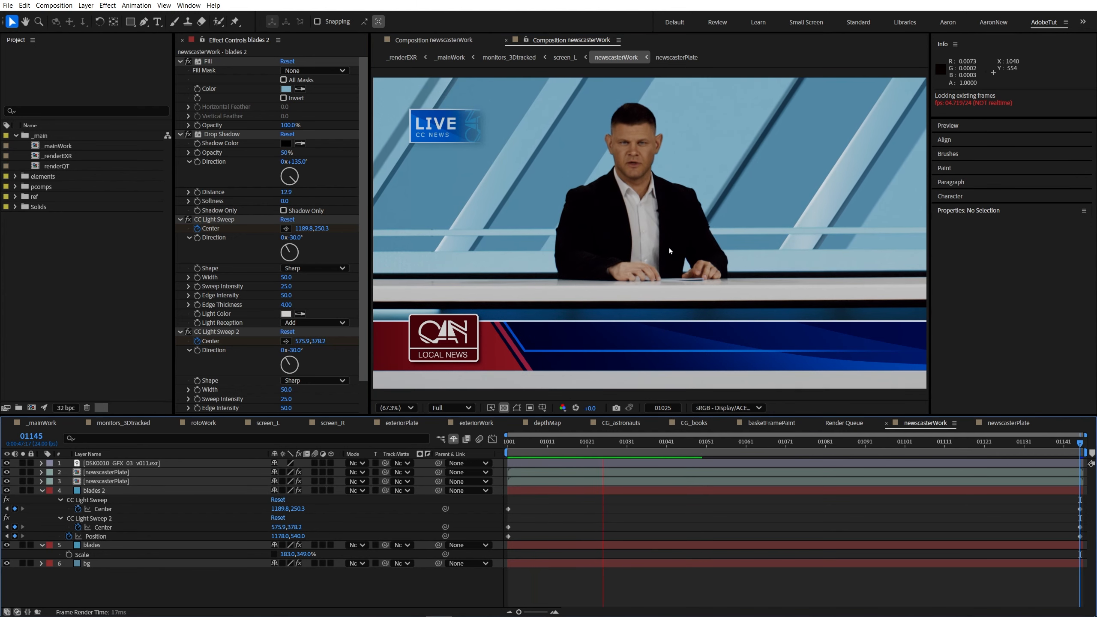
pyautogui.scroll(-1, 669, 249)
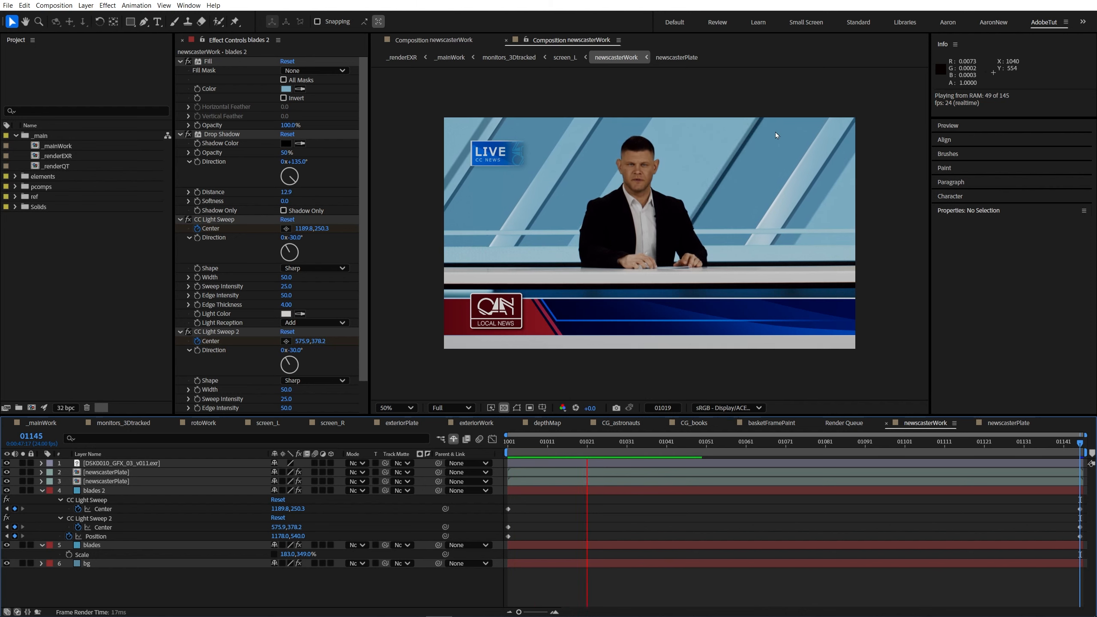
pyautogui.press('space')
pyautogui.moveTo(510, 443); pyautogui.dragTo(719, 441)
pyautogui.moveTo(642, 445); pyautogui.dragTo(619, 445)
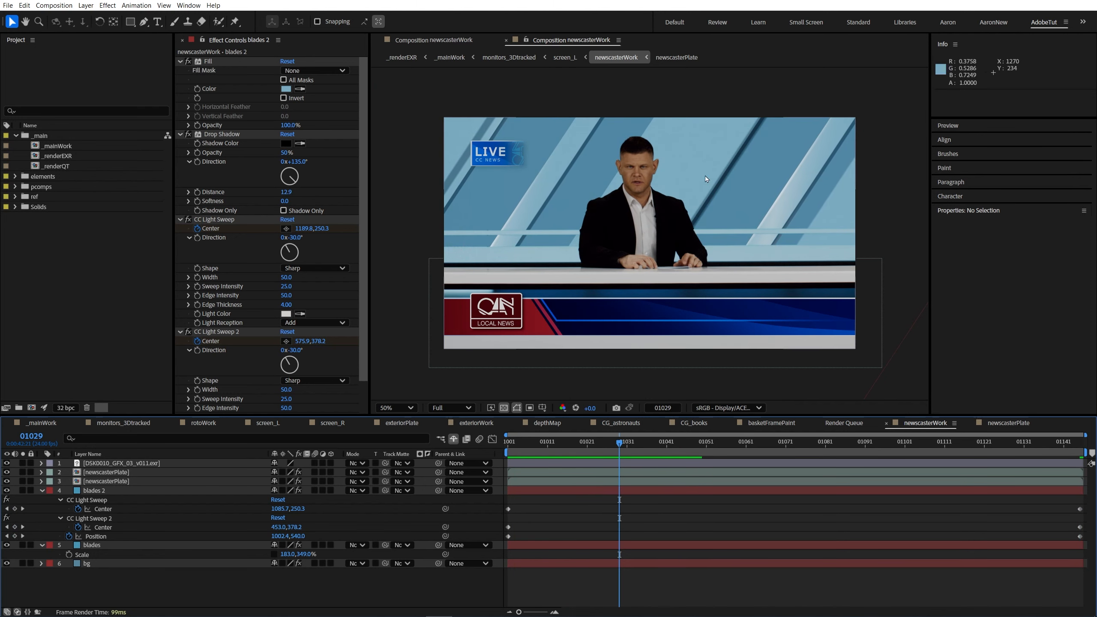
# - Shift the Center keyframes of blades 2's first light sweep so Center X is 457.5 at frame 1001, then preview the motion
pyautogui.click(94, 491)
pyautogui.click(220, 236)
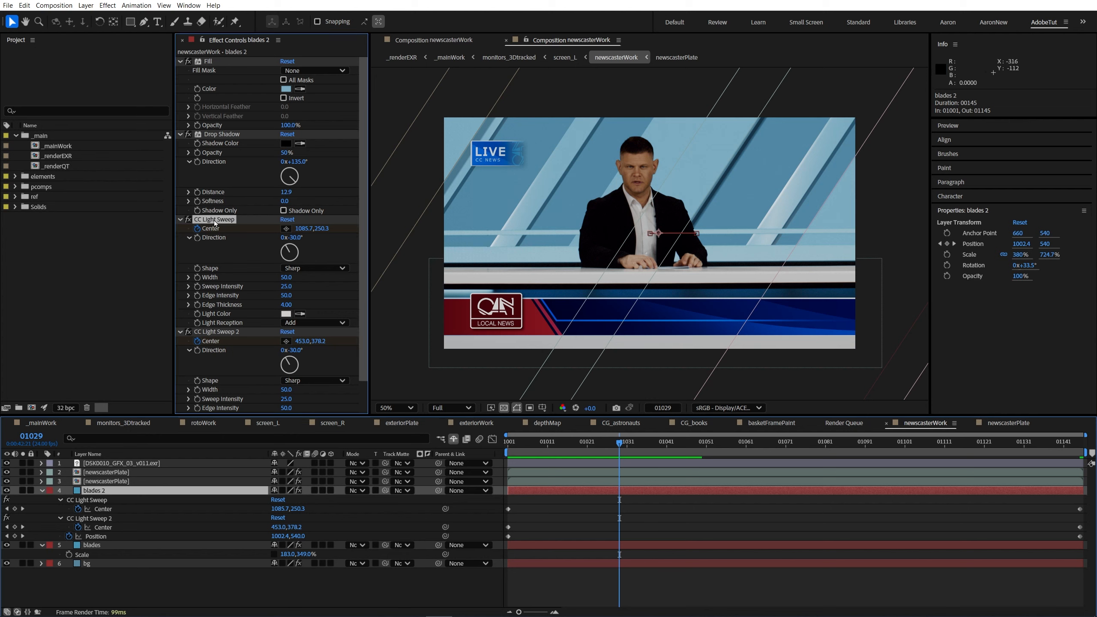
pyautogui.click(102, 509)
pyautogui.moveTo(523, 444); pyautogui.dragTo(507, 445)
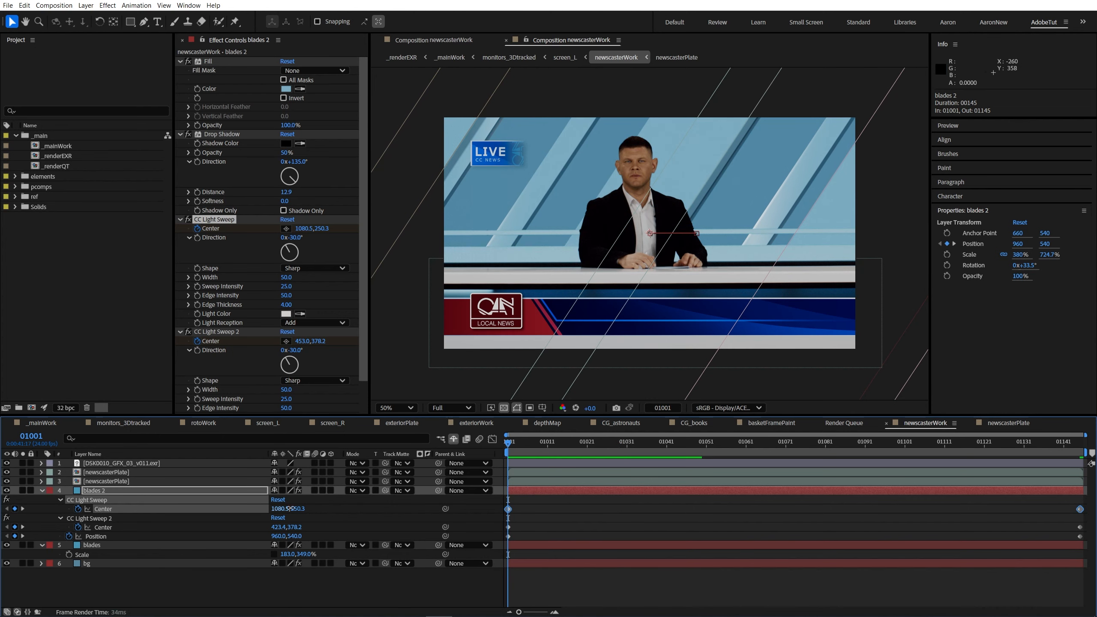
pyautogui.moveTo(219, 503); pyautogui.dragTo(207, 502)
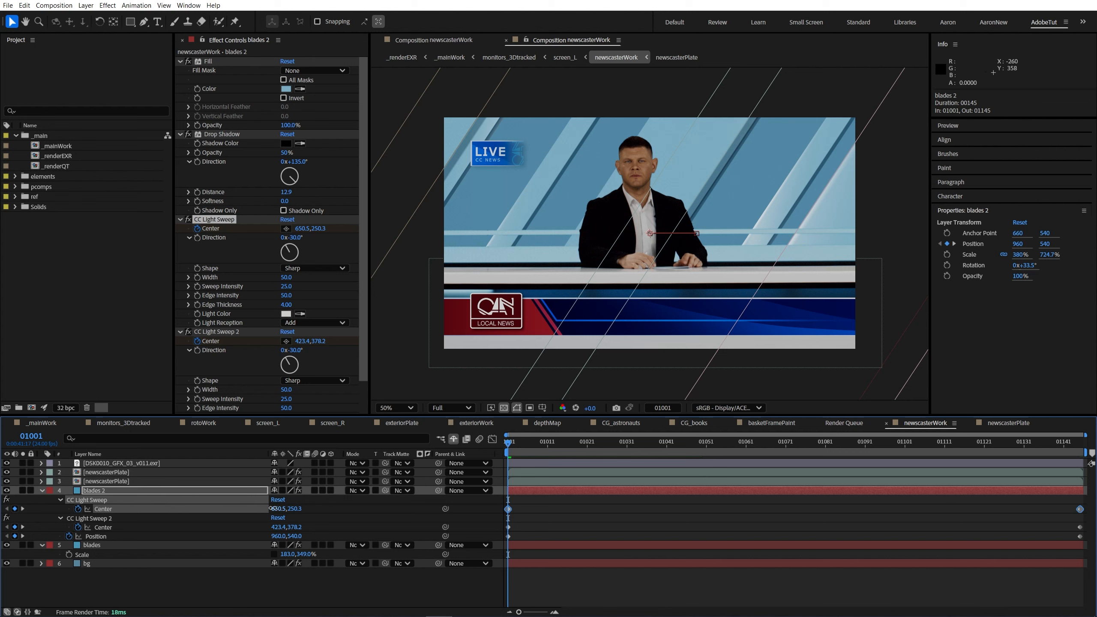
pyautogui.moveTo(272, 508); pyautogui.dragTo(185, 512)
pyautogui.click(527, 506)
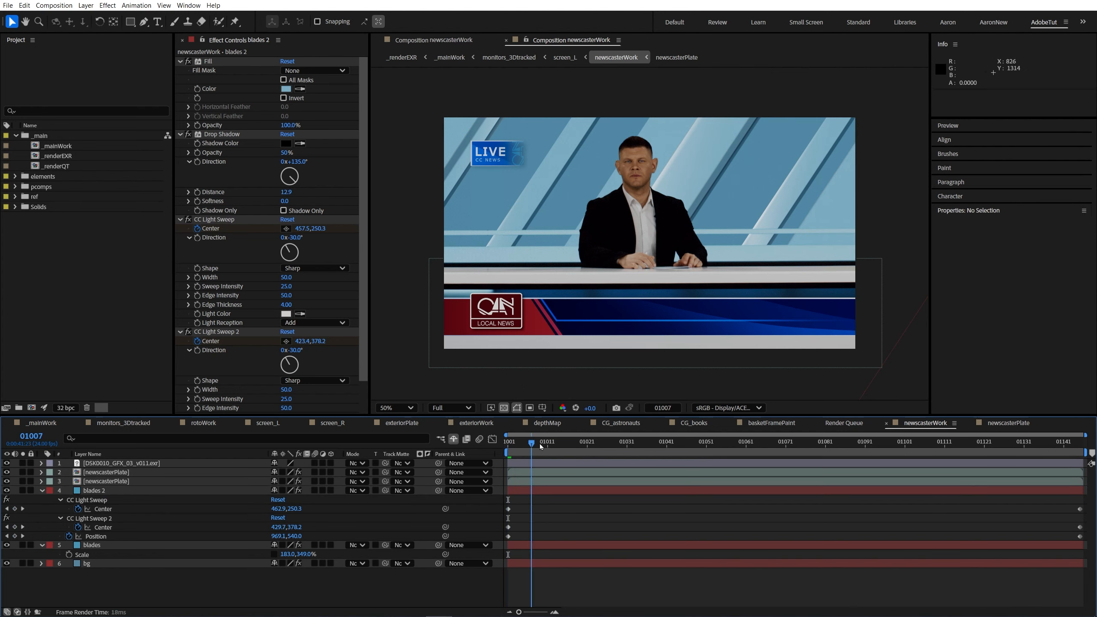
pyautogui.moveTo(541, 446); pyautogui.dragTo(902, 445)
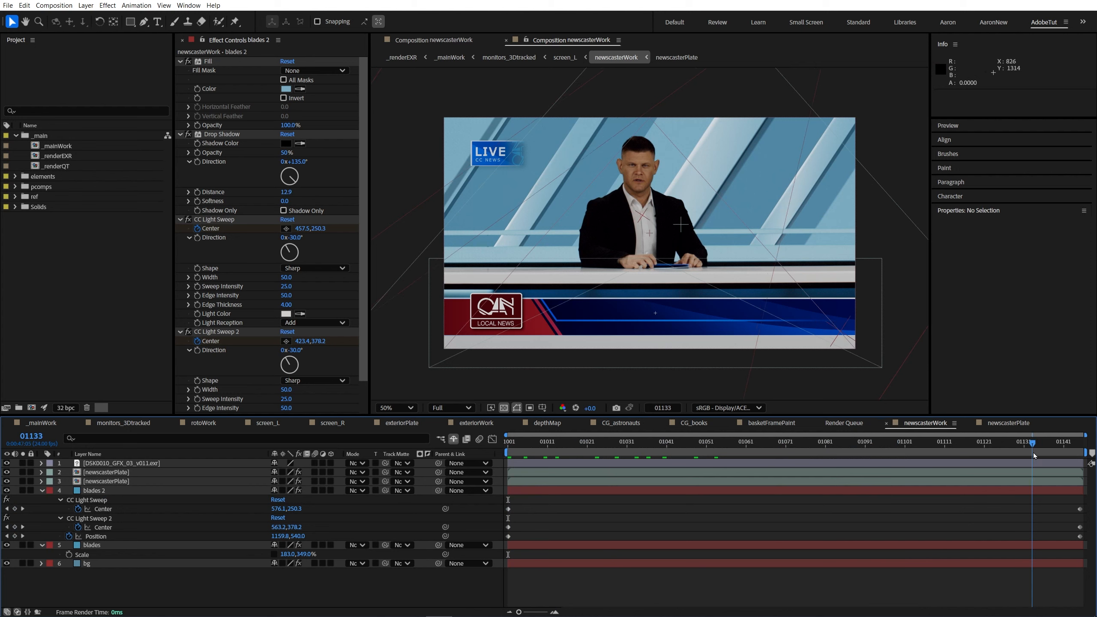
pyautogui.press('space')
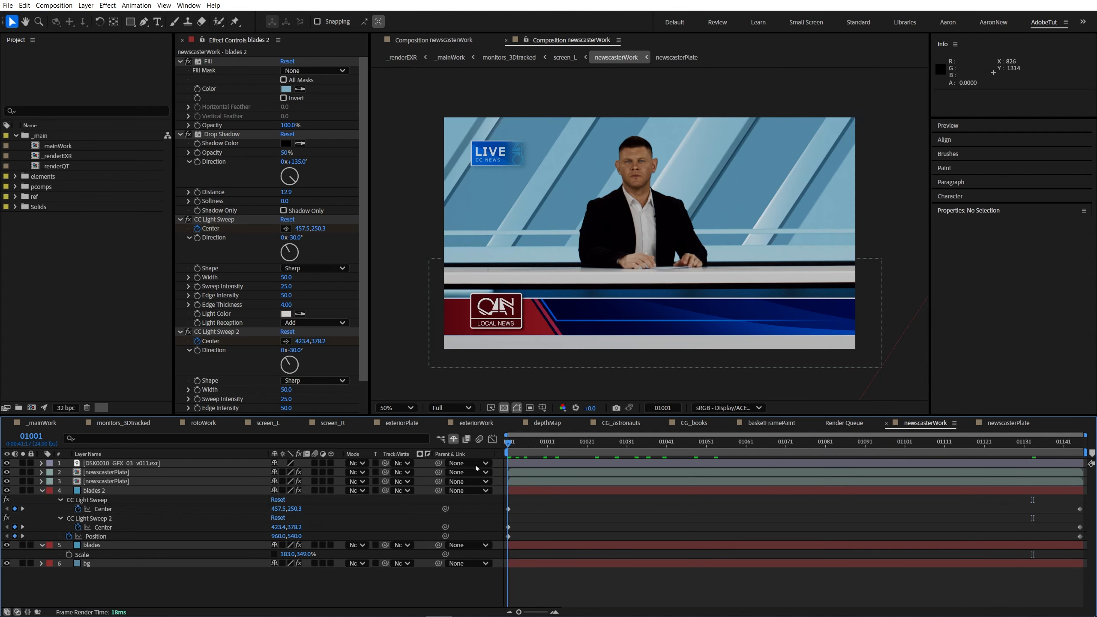
pyautogui.moveTo(568, 446); pyautogui.dragTo(507, 446)
# - Add an adjustment layer directly above blades 2 and name it blur
pyautogui.click(43, 491)
pyautogui.click(108, 492)
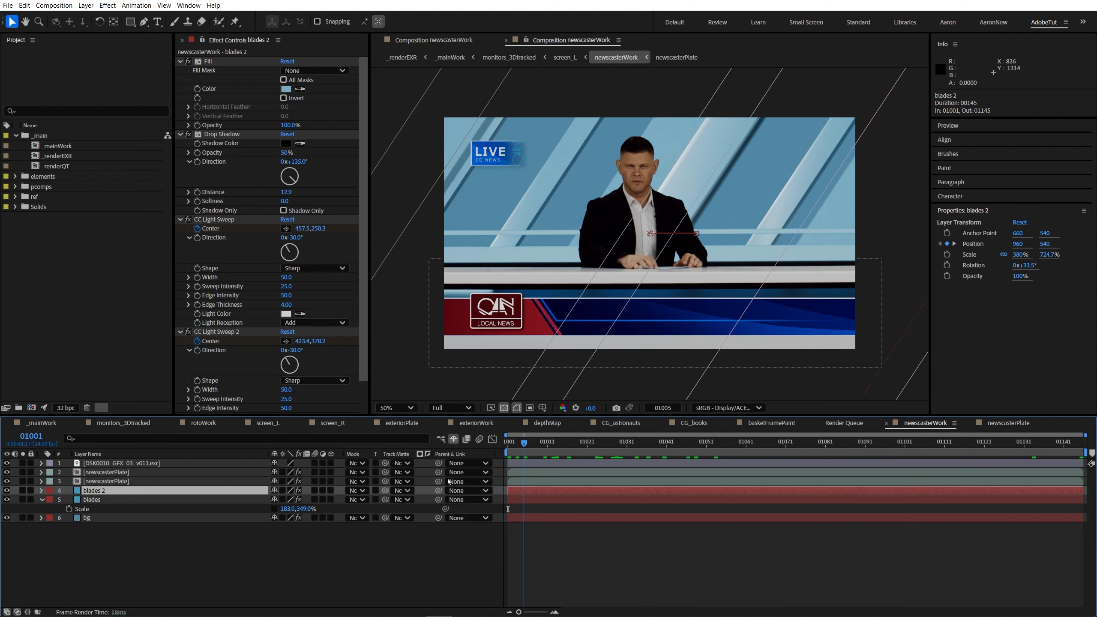
pyautogui.click(90, 491)
pyautogui.hotkey('ctrl', 'alt', 'y')
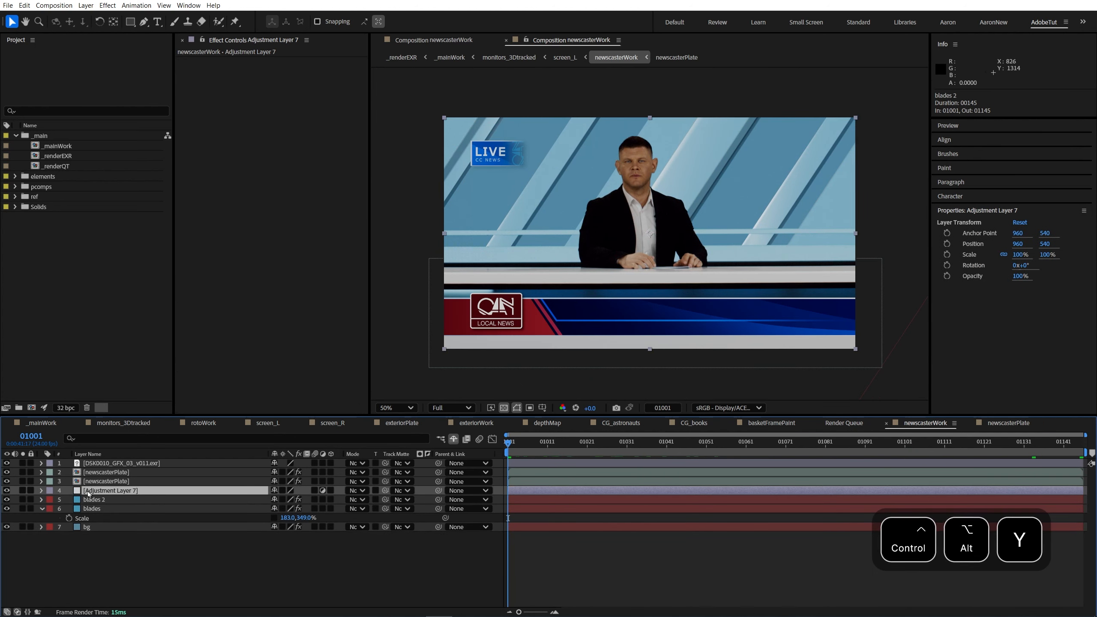
pyautogui.write('blur')
pyautogui.press('Return')
# - Apply the Fast Box Blur effect to the blur adjustment layer
pyautogui.hotkey('ctrl', 'space')
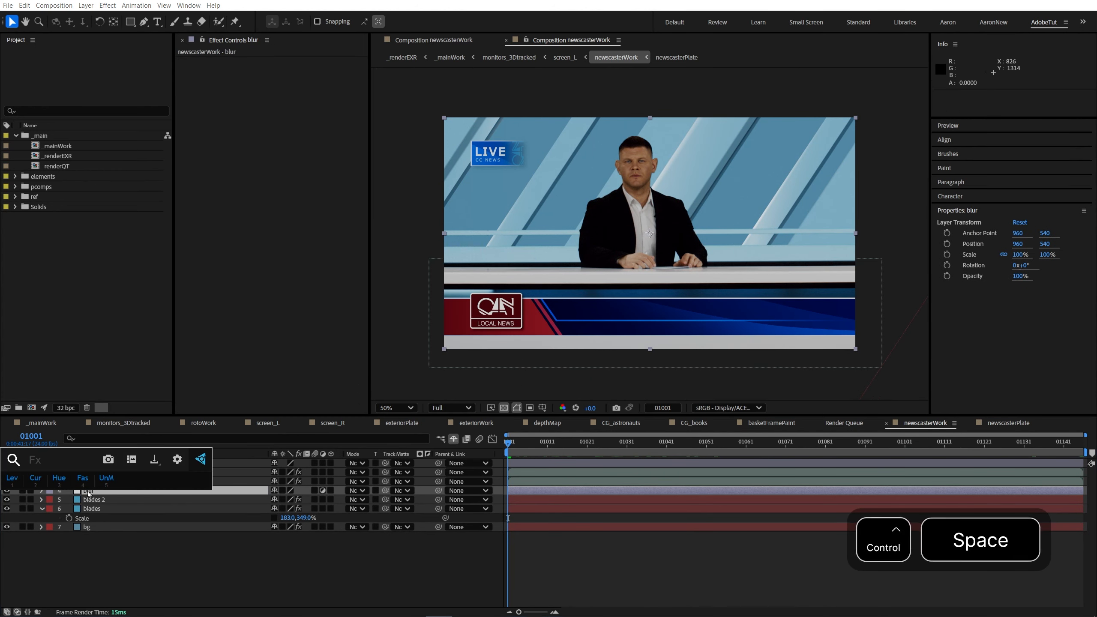
pyautogui.write('fast')
pyautogui.press('Return')
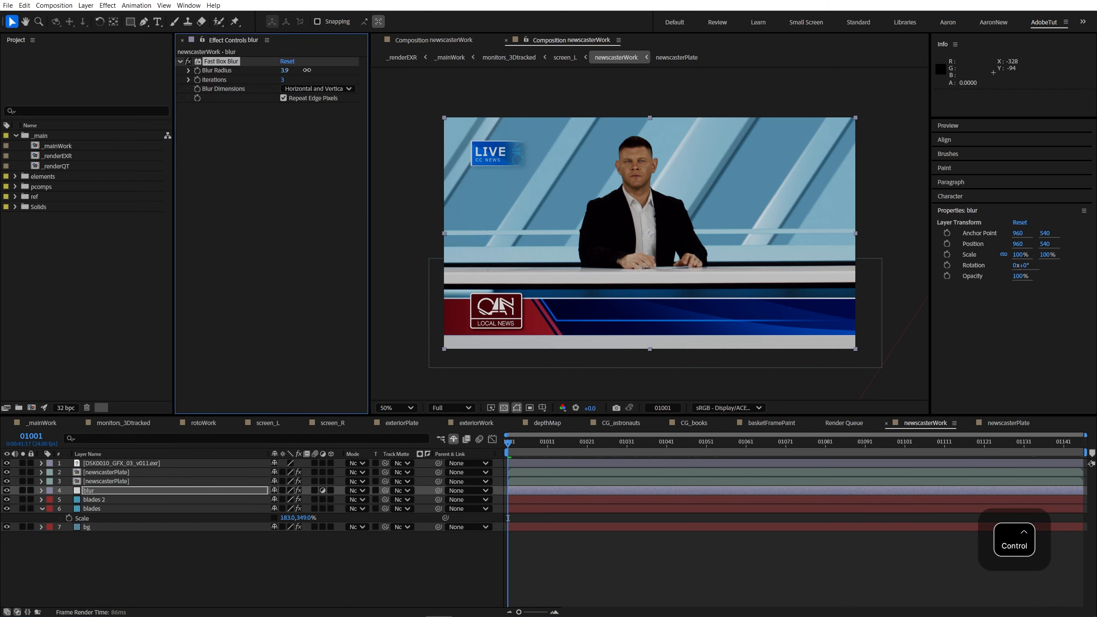
# - Set the blur layer's Fast Box Blur radius to 1.9 and inspect the softened stripes beside the newscaster
pyautogui.moveTo(307, 69); pyautogui.dragTo(277, 71)
pyautogui.click(311, 143)
pyautogui.scroll(1, 699, 204)
pyautogui.moveTo(821, 238); pyautogui.dragTo(572, 246)
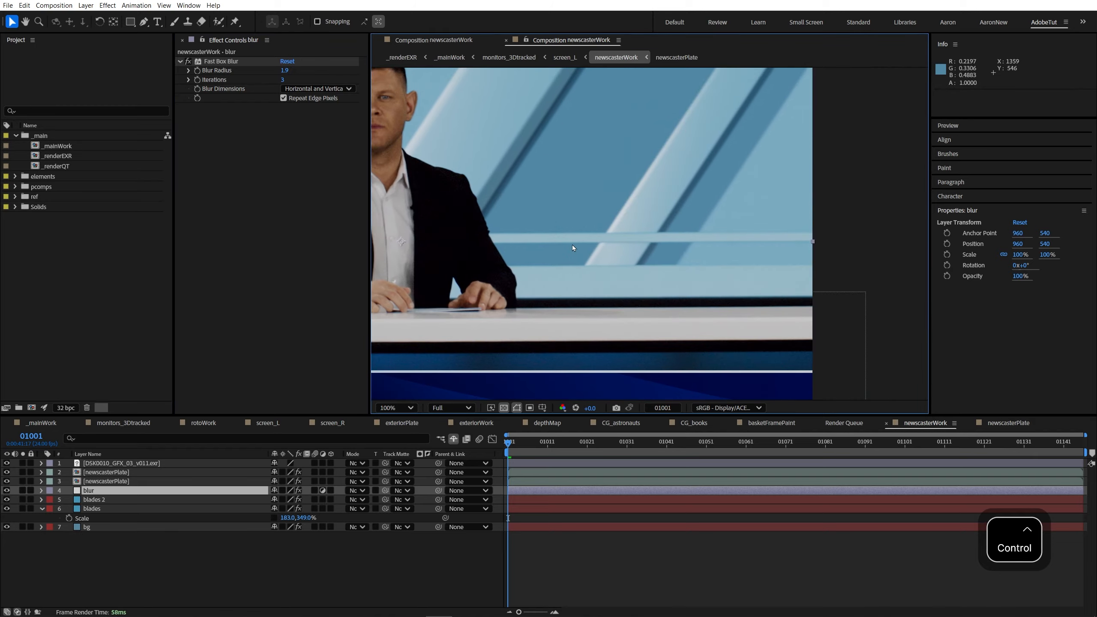
pyautogui.scroll(1, 572, 246)
pyautogui.moveTo(467, 188); pyautogui.dragTo(776, 335)
pyautogui.moveTo(603, 196); pyautogui.dragTo(551, 318)
pyautogui.moveTo(485, 296); pyautogui.dragTo(545, 158)
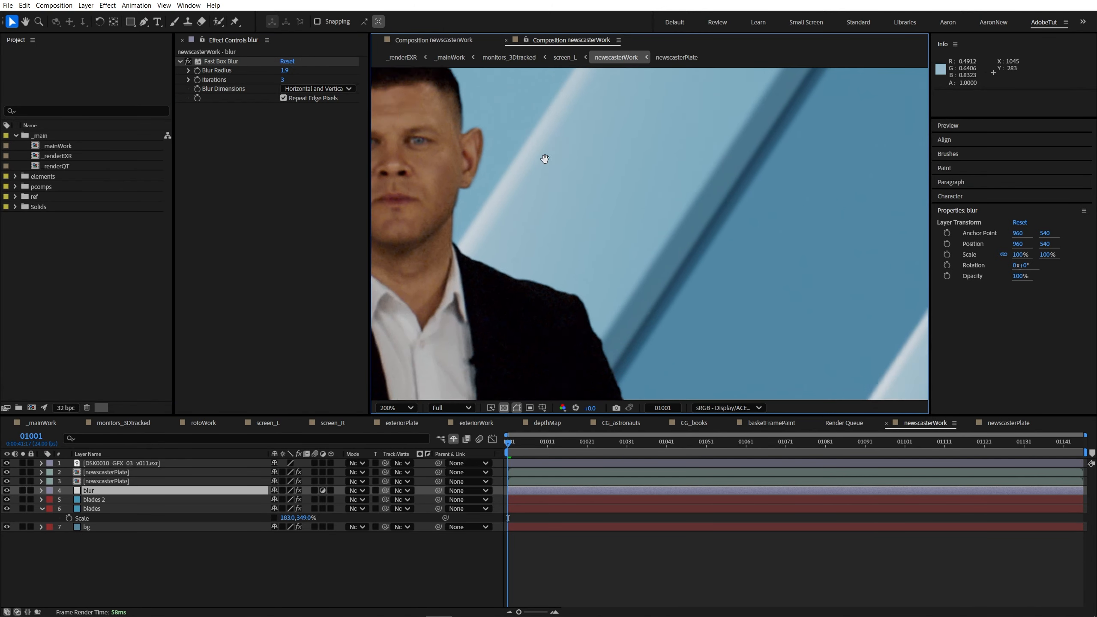
pyautogui.moveTo(646, 240); pyautogui.dragTo(608, 248)
pyautogui.scroll(-1, 489, 179)
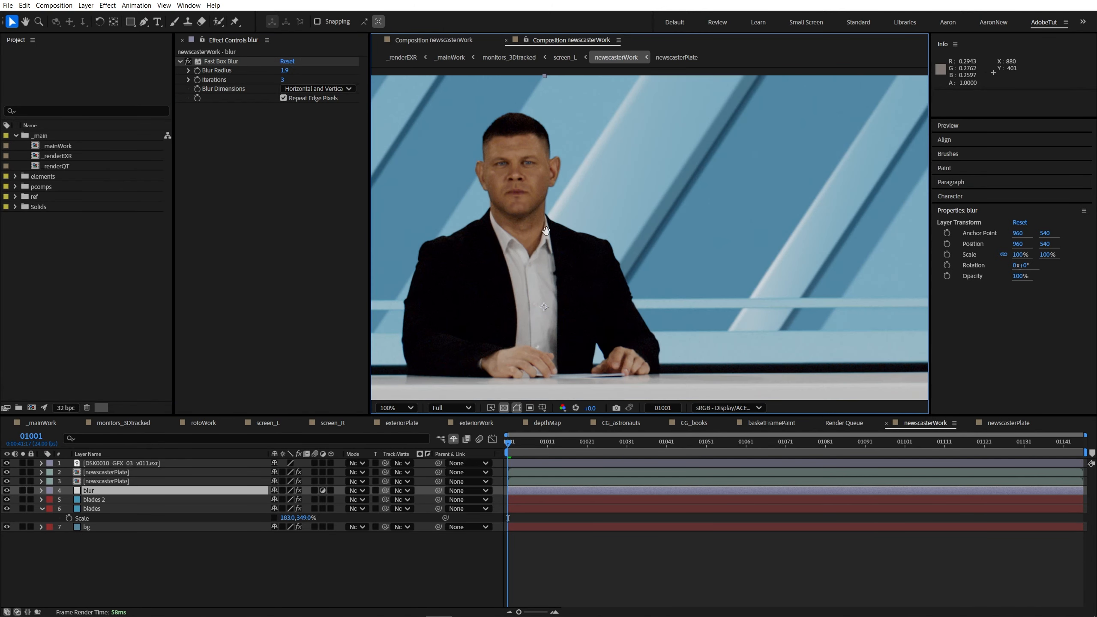
pyautogui.scroll(1, 439, 126)
# - Open the newscasterPlate composition and apply an Unsharp Mask with a Radius of 1.4 to the footage layer
pyautogui.click(108, 482)
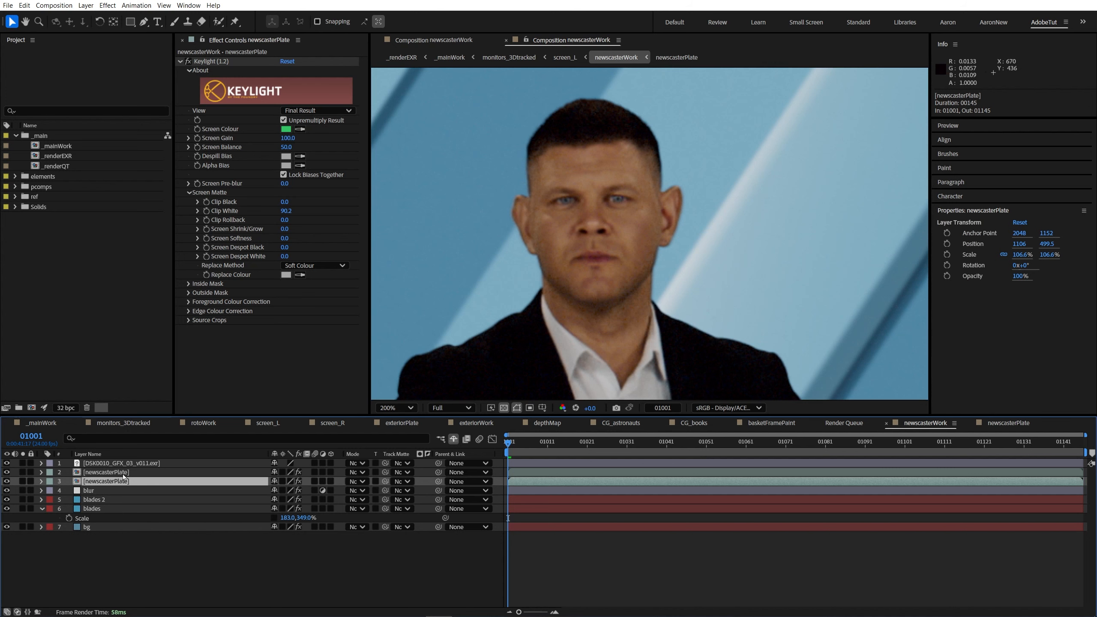
pyautogui.doubleClick(123, 477)
pyautogui.hotkey('ctrl', 'space')
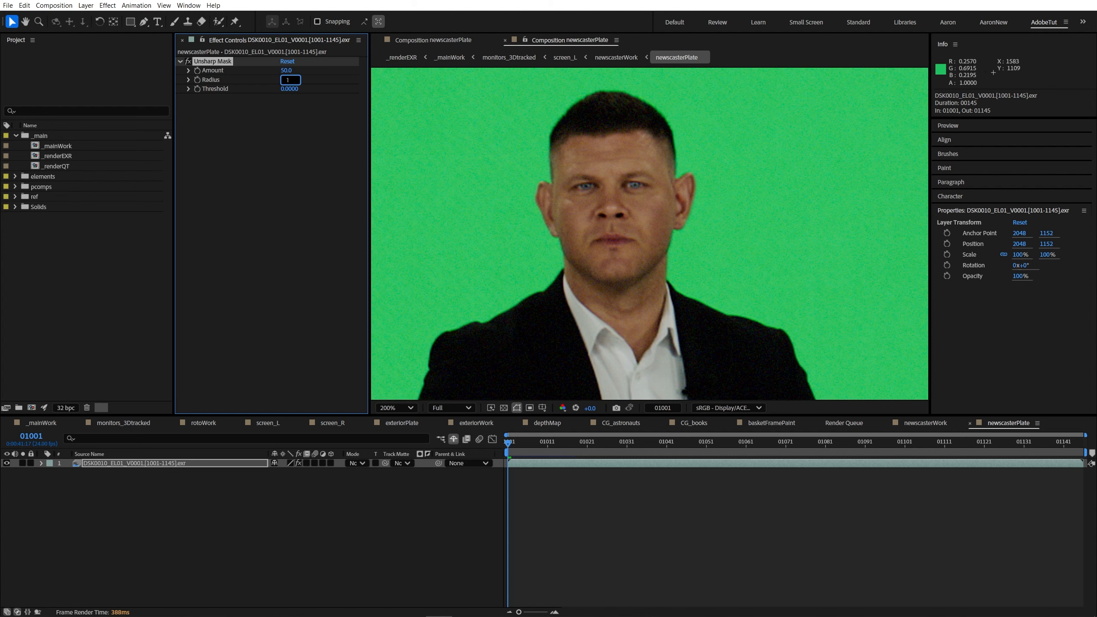
pyautogui.write('.4')
pyautogui.press('Return')
pyautogui.press('.')
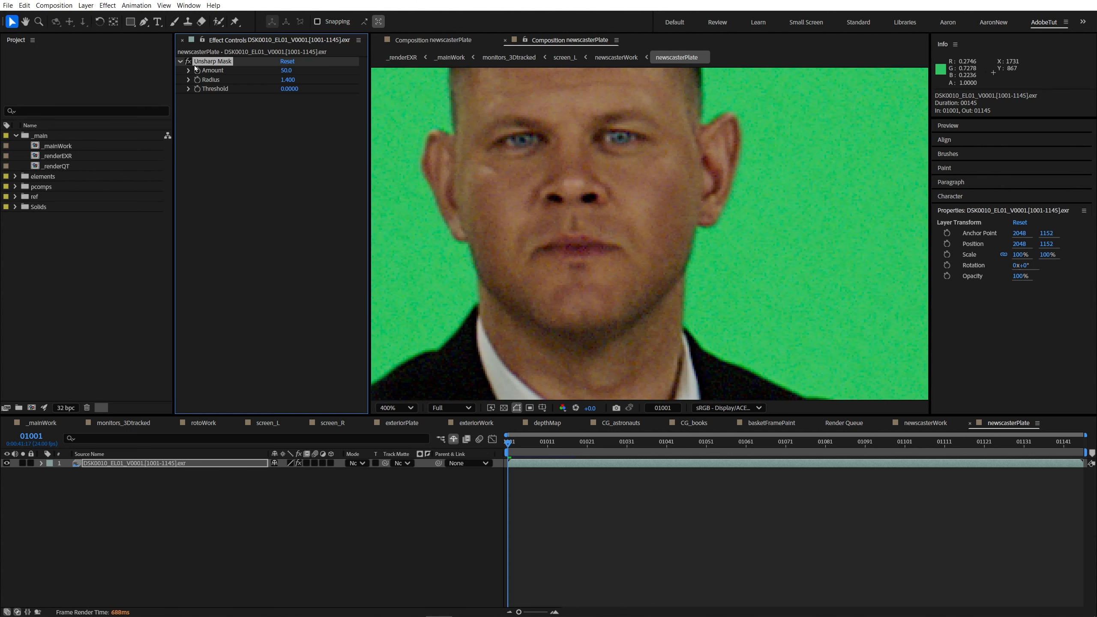
# - Compare the newscaster's face with the Unsharp Mask effect off and on, leaving the effect enabled
pyautogui.click(188, 62)
pyautogui.click(188, 62)
pyautogui.click(188, 61)
pyautogui.click(188, 62)
pyautogui.scroll(-2, 606, 318)
pyautogui.moveTo(606, 319); pyautogui.dragTo(620, 250)
pyautogui.scroll(-1, 620, 249)
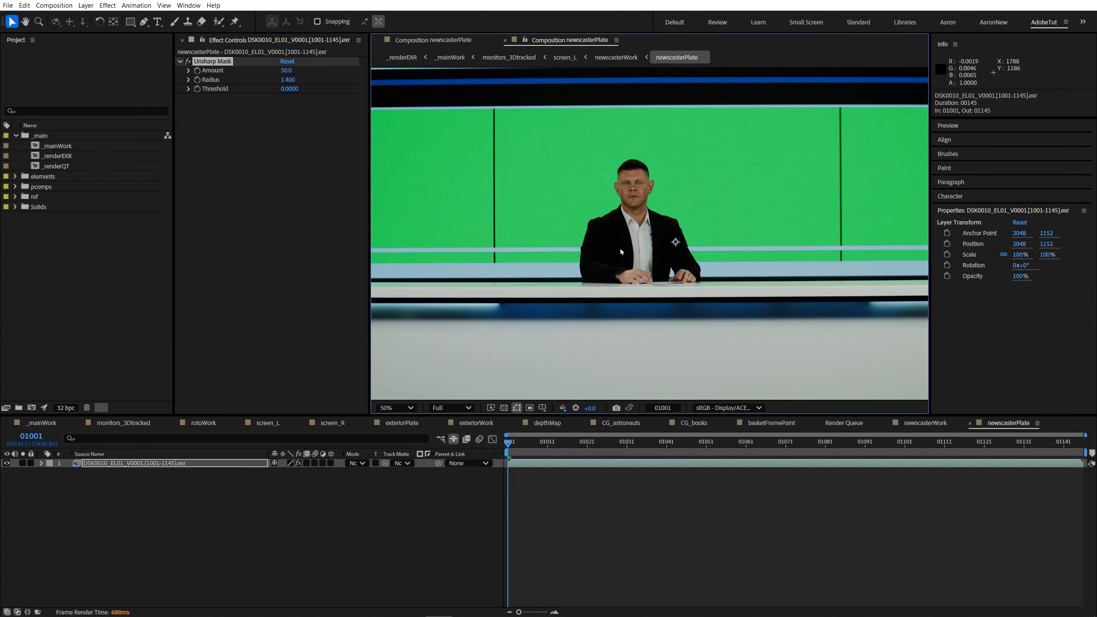
# - Return to newscasterWork, raise the viewer exposure to examine the plate's grain against the background, and reset the exposure
pyautogui.press('Tab')
pyautogui.click(621, 246)
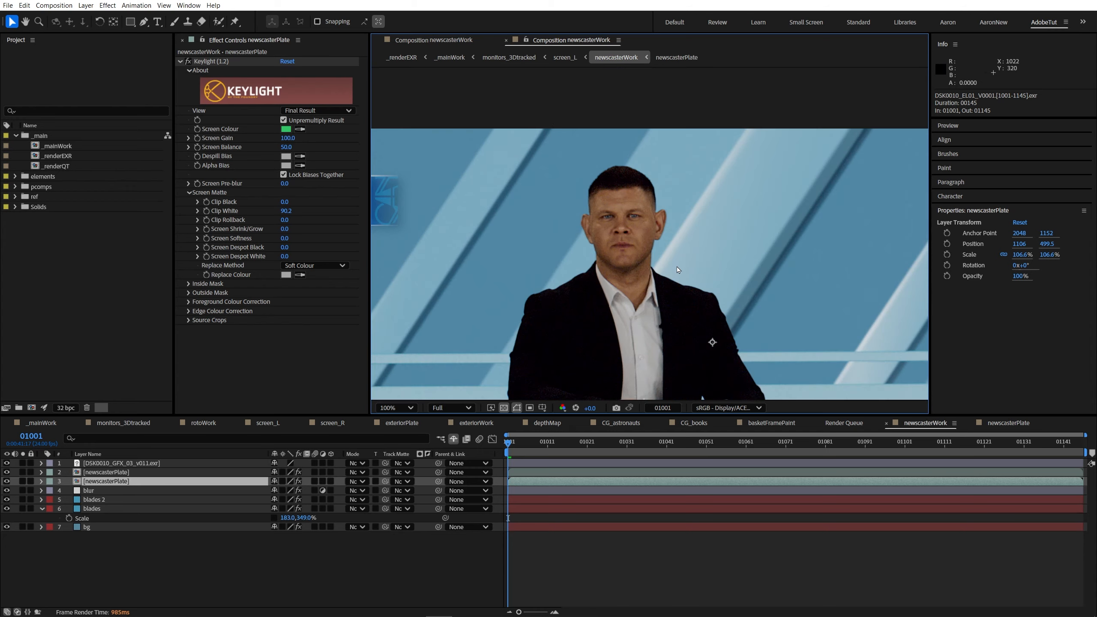
pyautogui.scroll(-1, 678, 269)
pyautogui.scroll(1, 573, 222)
pyautogui.scroll(-1, 572, 223)
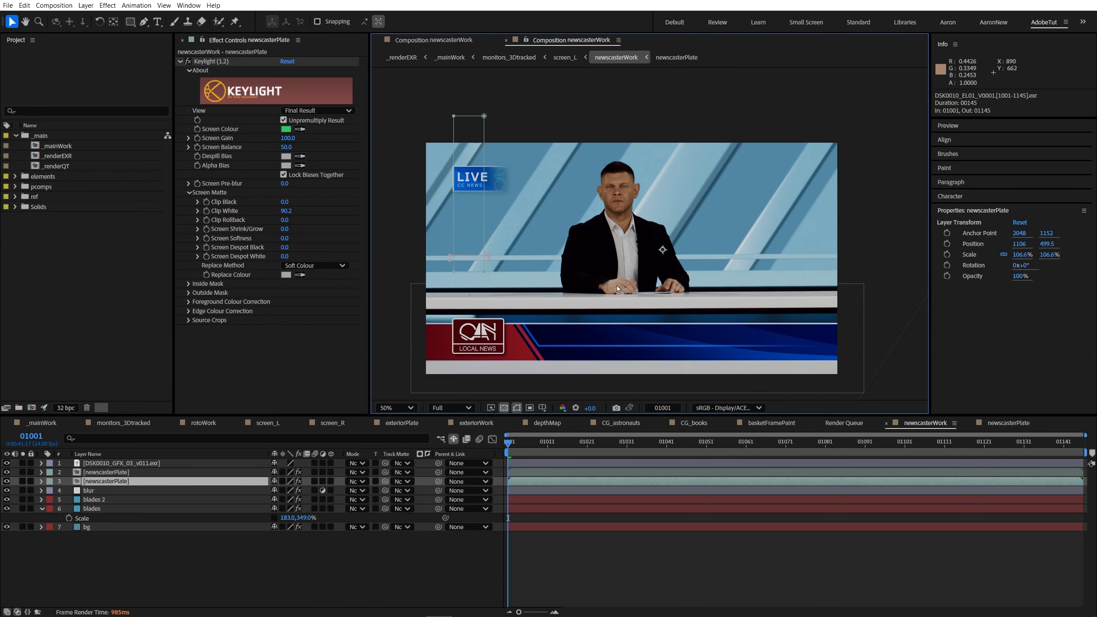
pyautogui.scroll(1, 604, 225)
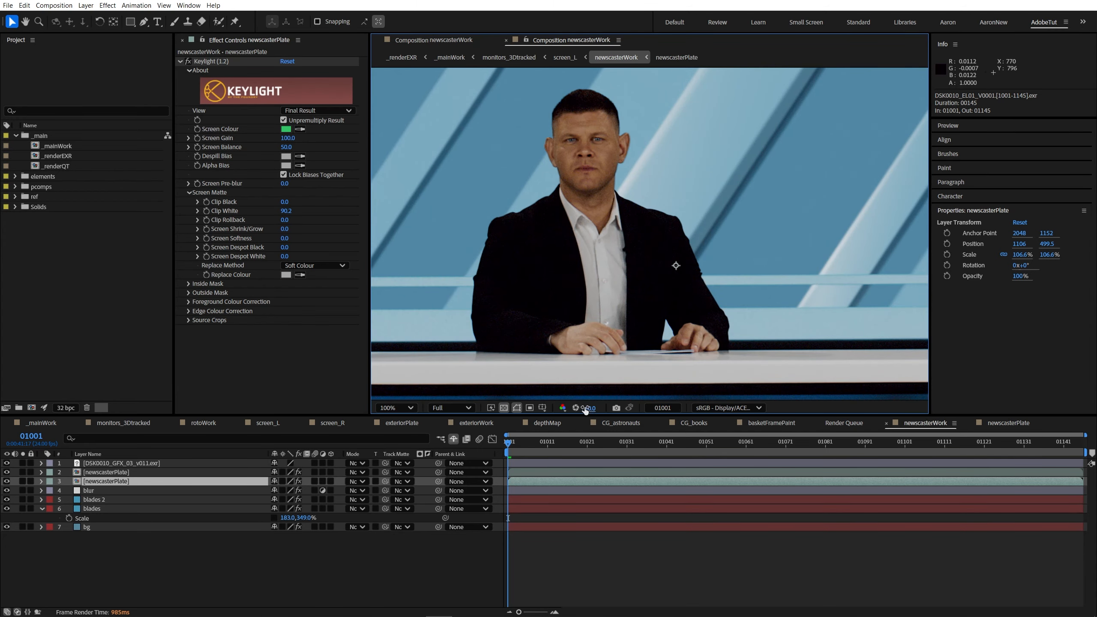
pyautogui.moveTo(586, 409); pyautogui.dragTo(1028, 384)
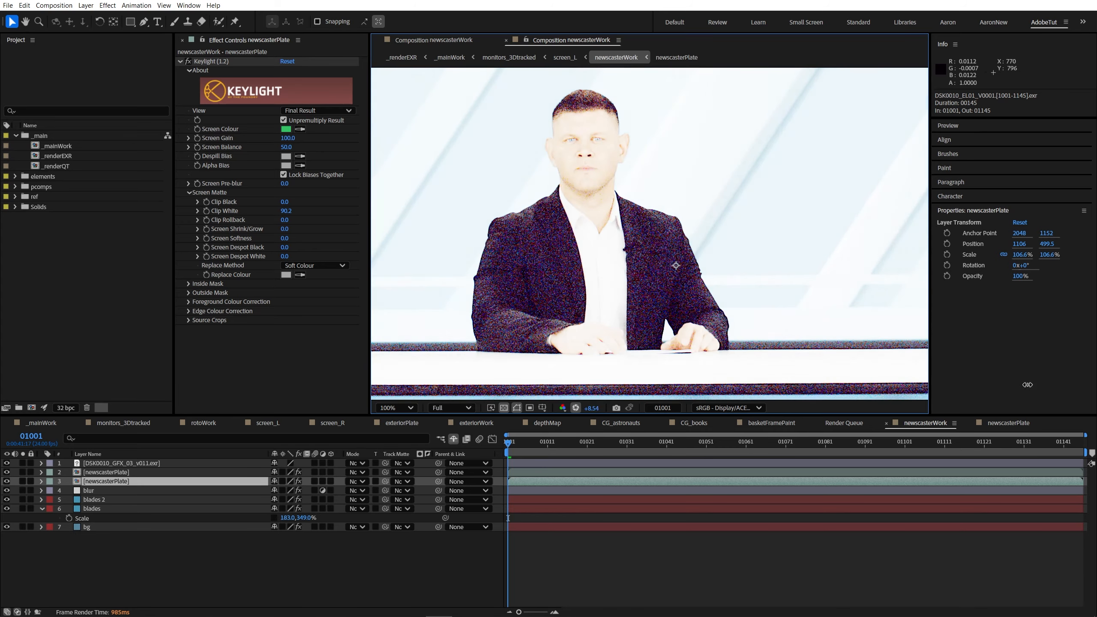
pyautogui.click(575, 407)
pyautogui.hotkey('shift', '/')
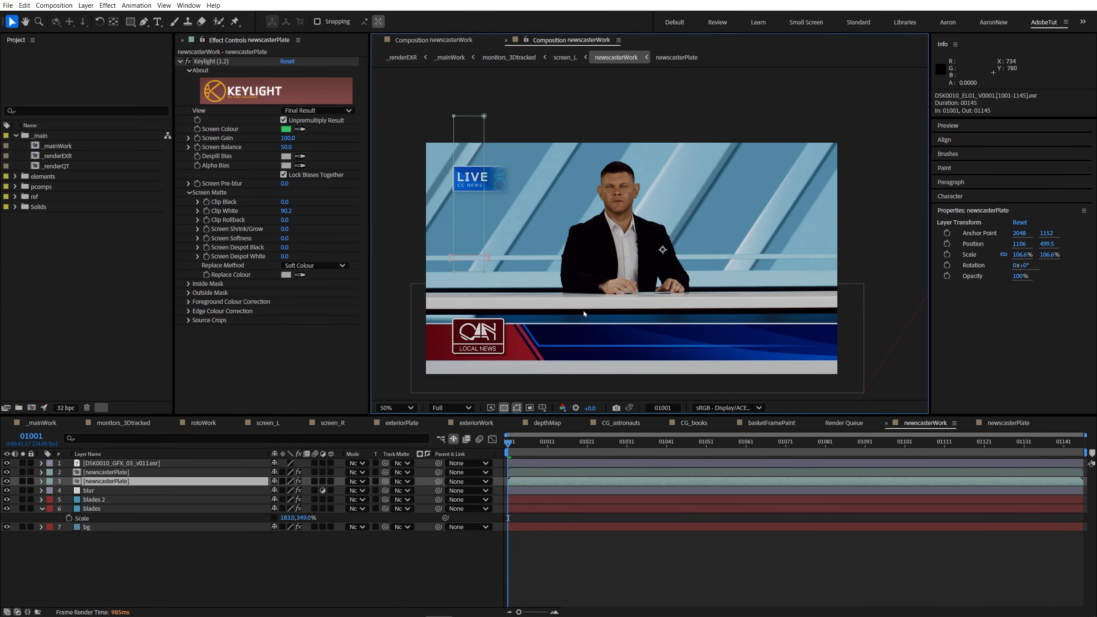
# - Check the source plate in newscasterPlate, then examine the background grain in newscasterWork at a viewer exposure of +5.0
pyautogui.click(41, 509)
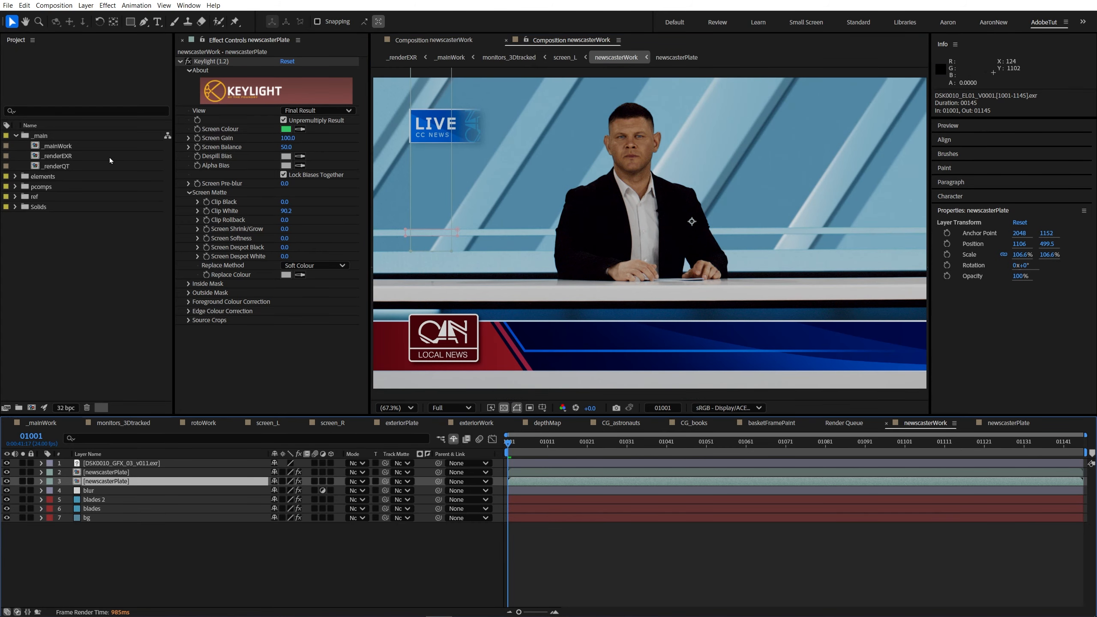
pyautogui.doubleClick(105, 481)
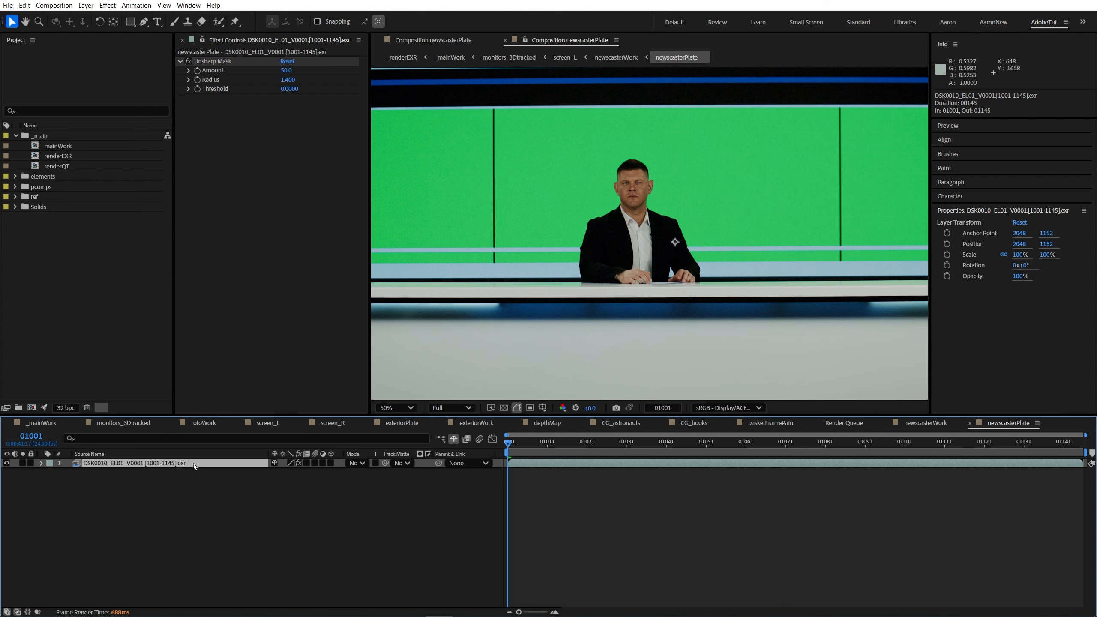
pyautogui.click(380, 517)
pyautogui.press('Tab')
pyautogui.click(296, 525)
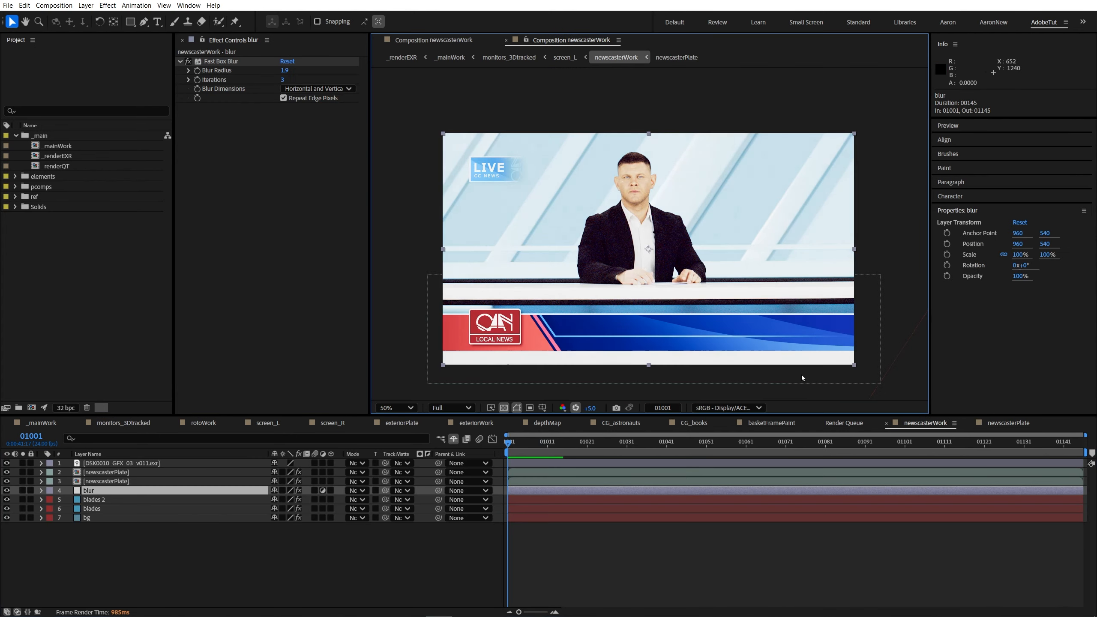
pyautogui.moveTo(799, 238); pyautogui.dragTo(615, 270)
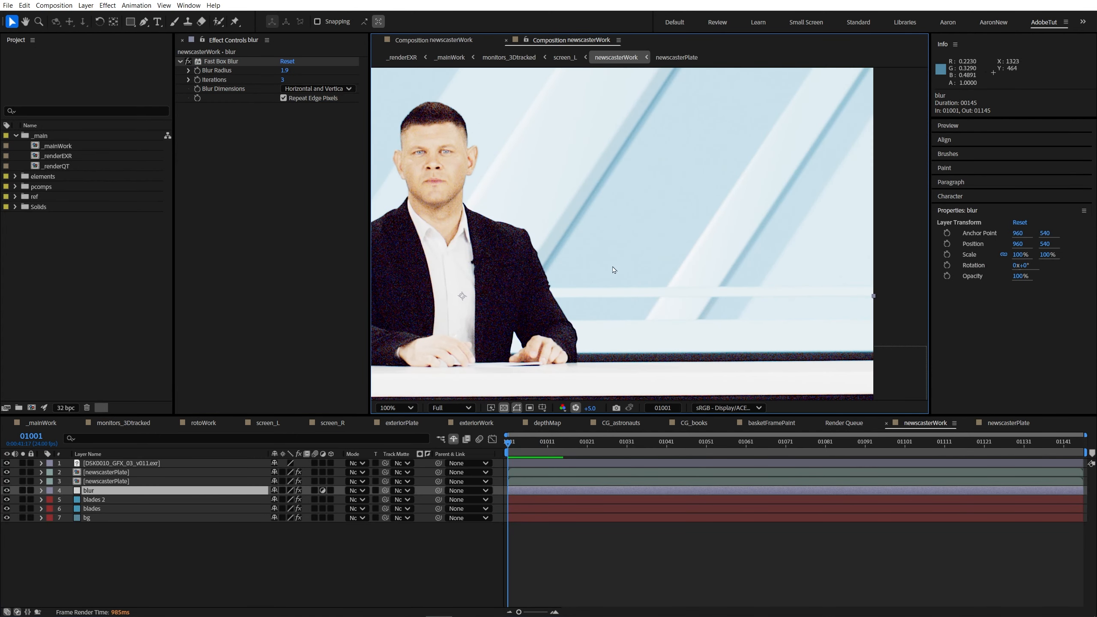
# - Add an adjustment layer directly above blur, name it noise, and apply the Noise effect to it
pyautogui.click(120, 493)
pyautogui.hotkey('ctrl', 'alt', 'y')
pyautogui.press('Return')
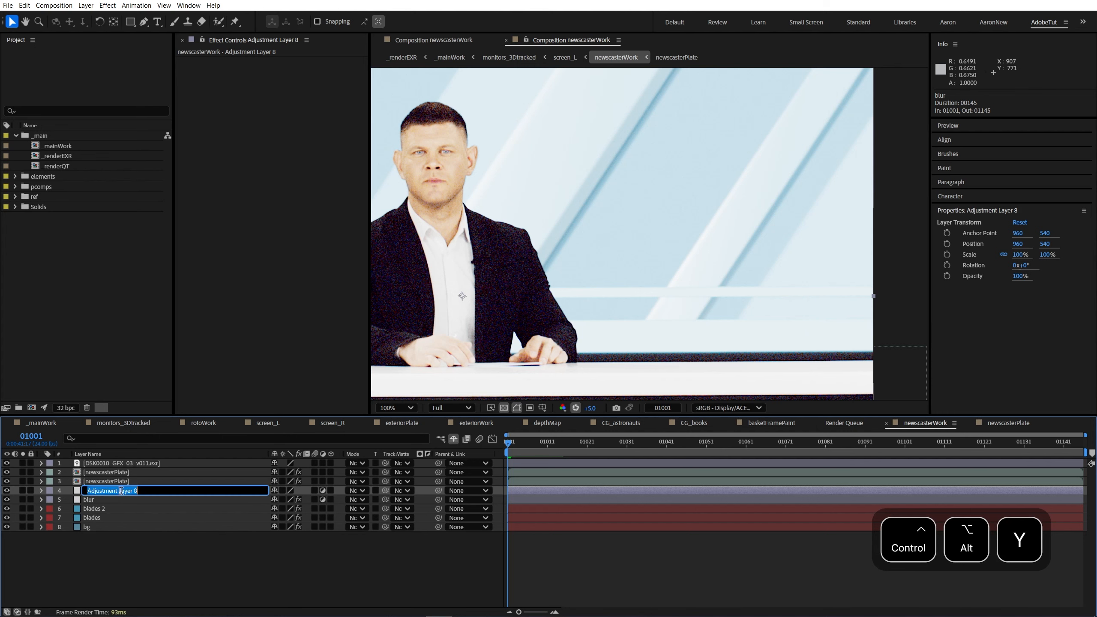
pyautogui.write('noise')
pyautogui.hotkey('ctrl', 'space')
pyautogui.write('noise')
pyautogui.click(121, 493)
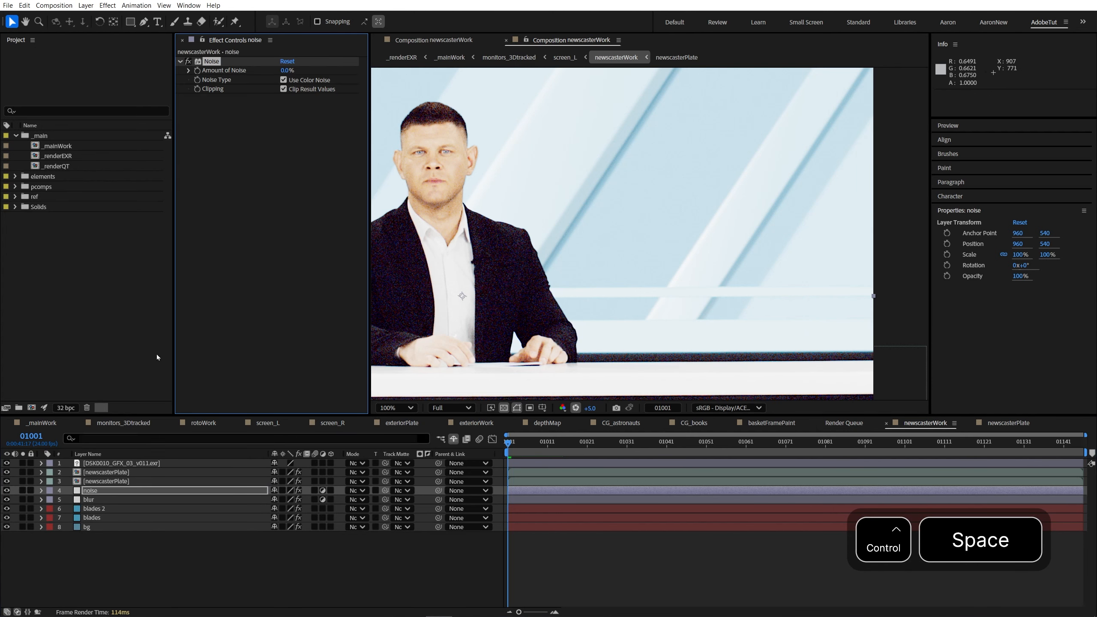
# - Set the noise layer's Amount of Noise to 7.1%, compare it with the suit's grain, and reset the viewer exposure
pyautogui.moveTo(325, 68); pyautogui.dragTo(330, 69)
pyautogui.scroll(1, 588, 335)
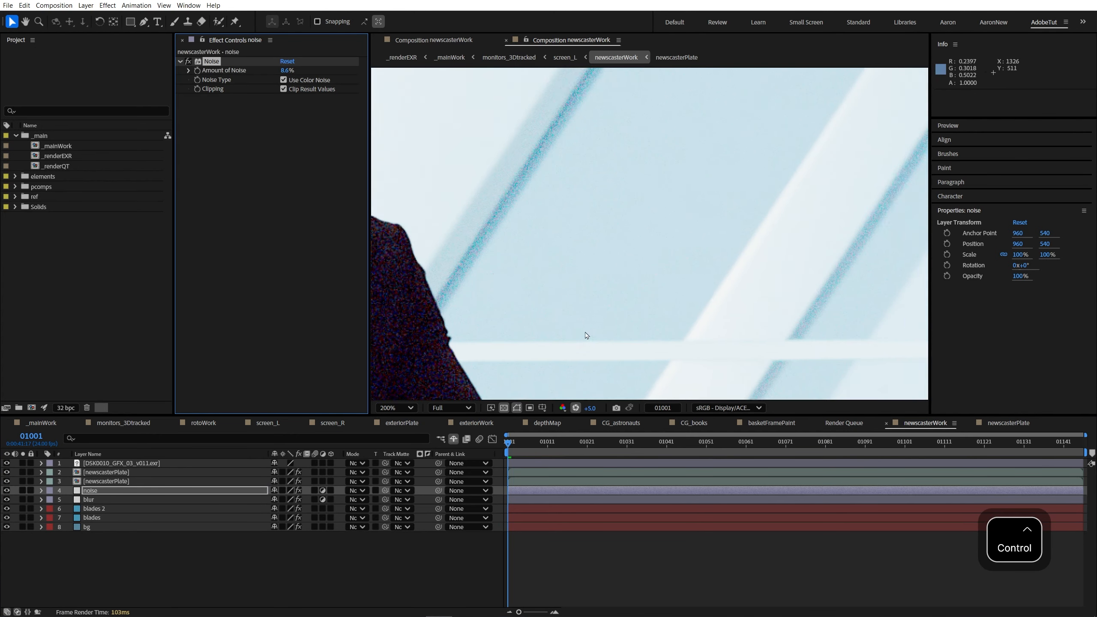
pyautogui.moveTo(588, 336); pyautogui.dragTo(667, 284)
pyautogui.moveTo(287, 71); pyautogui.dragTo(281, 72)
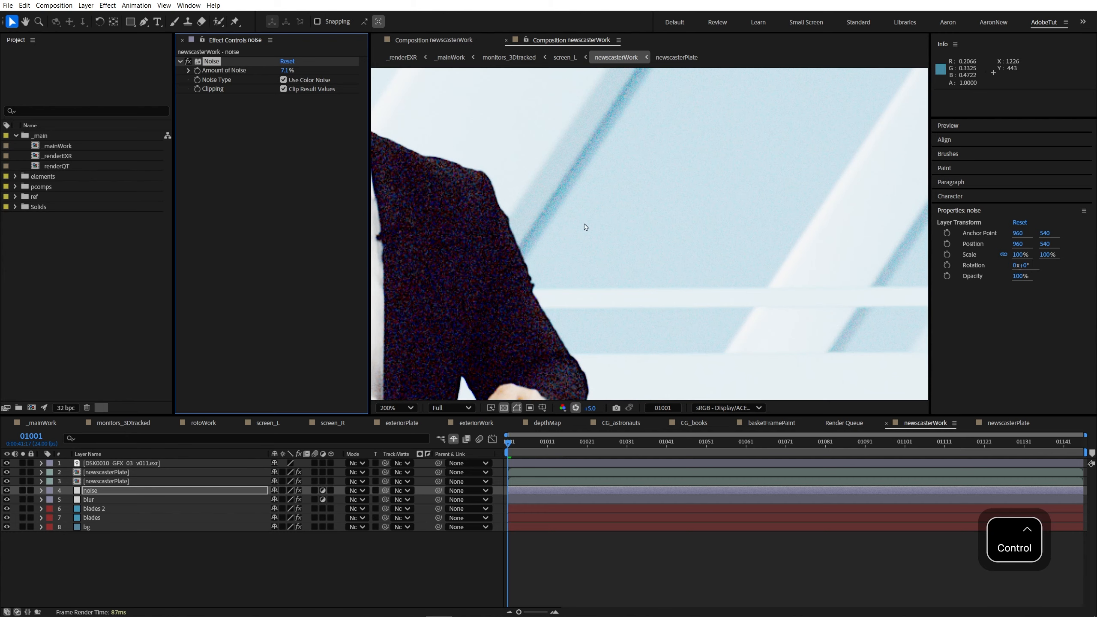
pyautogui.moveTo(551, 318); pyautogui.dragTo(519, 335)
pyautogui.moveTo(590, 409); pyautogui.dragTo(474, 412)
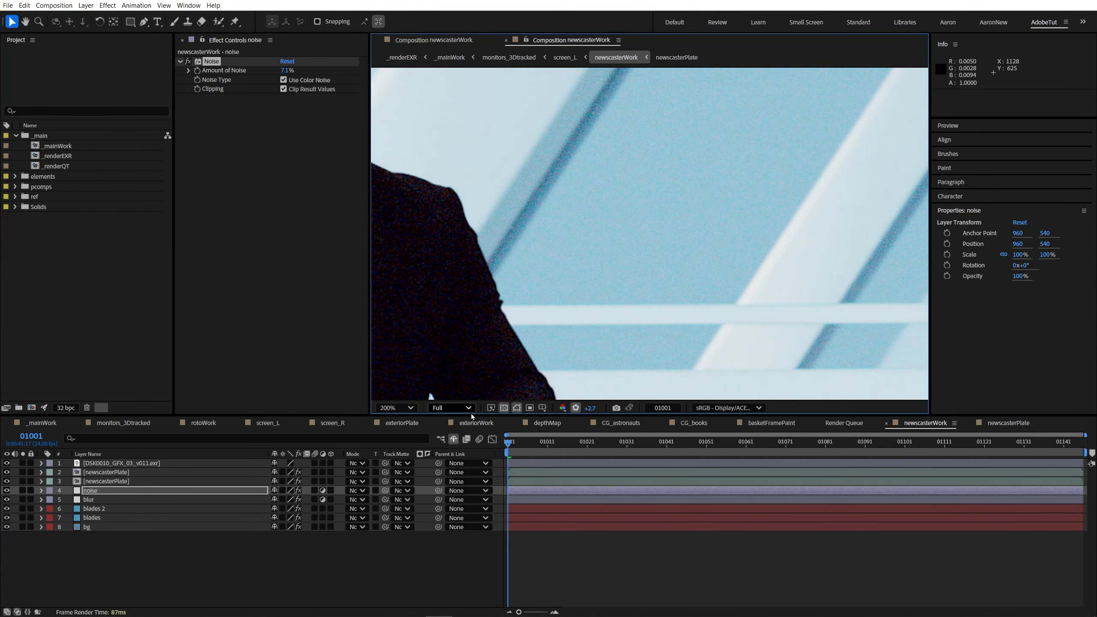
pyautogui.hotkey('shift', '/')
pyautogui.click(575, 408)
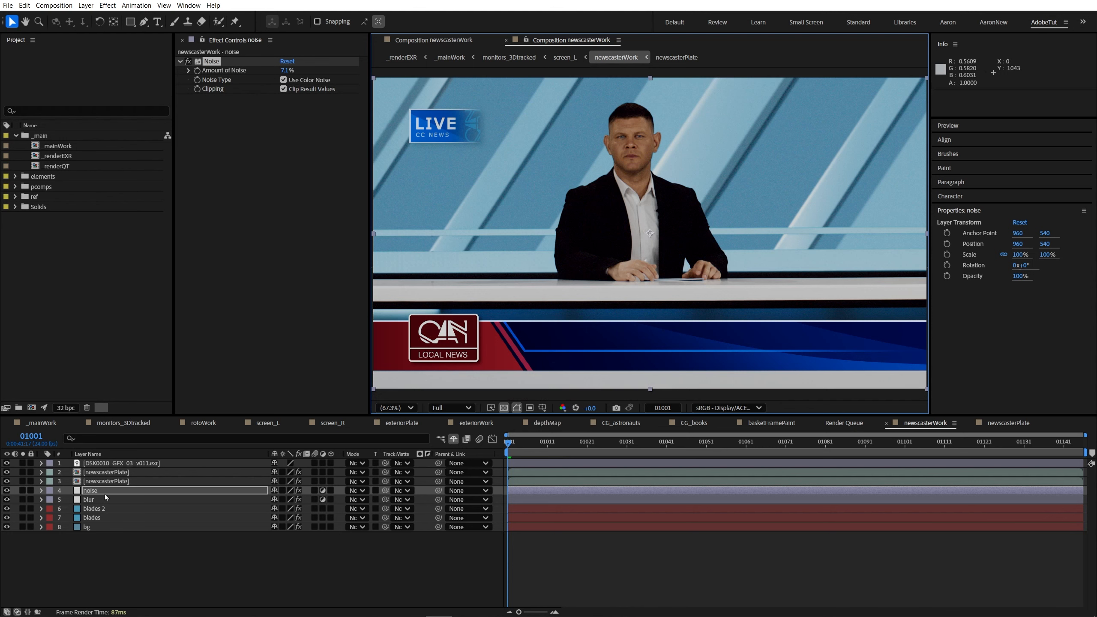
# - Solo the blur, blades 2, blades and bg layers to view the background alone, and turn solo off again
pyautogui.click(46, 491)
pyautogui.click(88, 474)
pyautogui.click(90, 481)
pyautogui.click(90, 474)
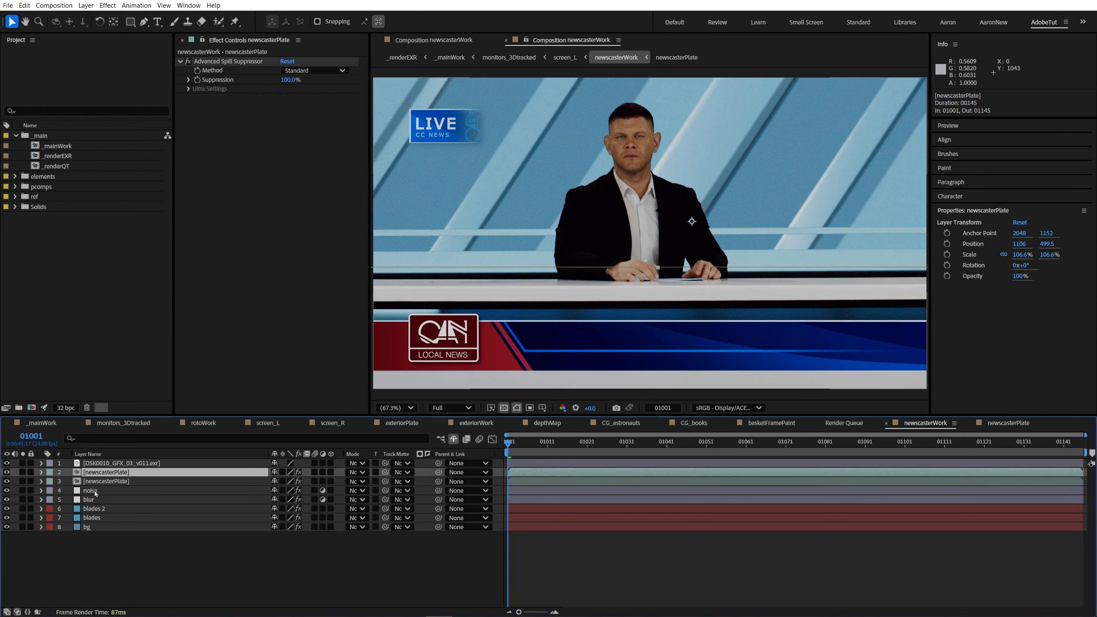
pyautogui.click(96, 491)
pyautogui.click(105, 501)
pyautogui.keyDown('shift'); pyautogui.click(102, 527); pyautogui.keyUp('shift')
pyautogui.click(23, 527)
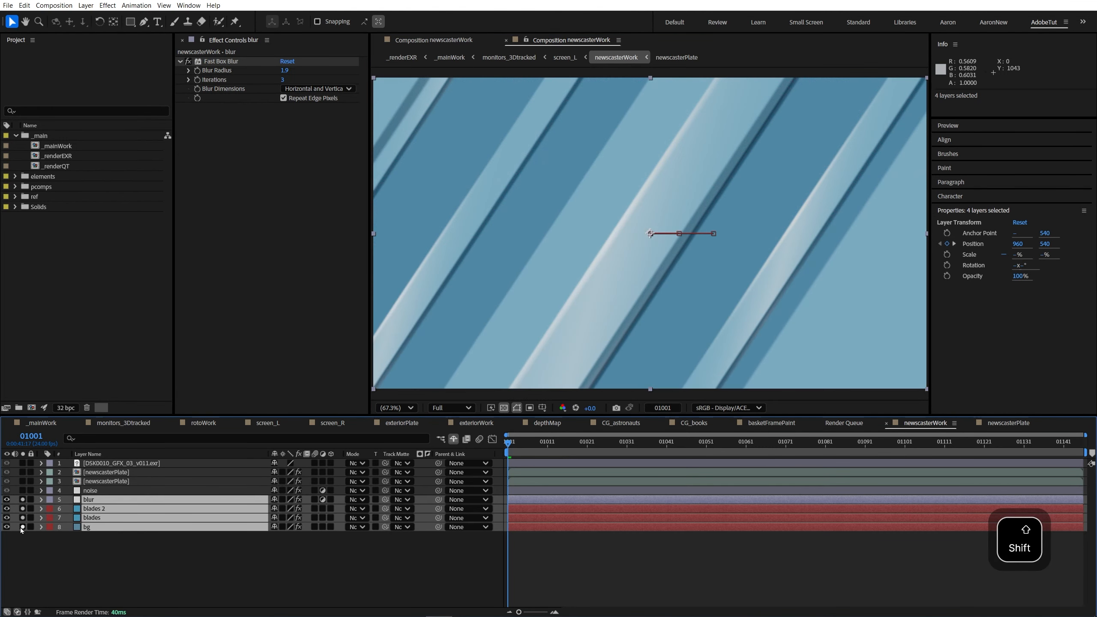
pyautogui.click(23, 527)
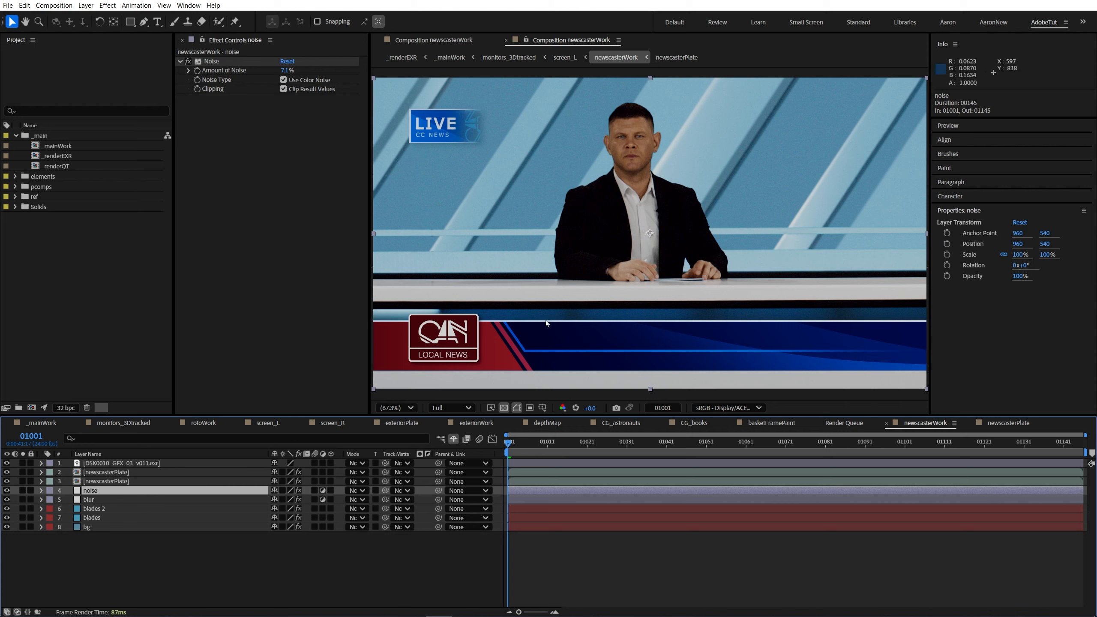
# - Duplicate the noise layer above DSK0010_GFX_03_v011.exr and use that graphic as its track matte, keeping the graphic visible
pyautogui.click(183, 464)
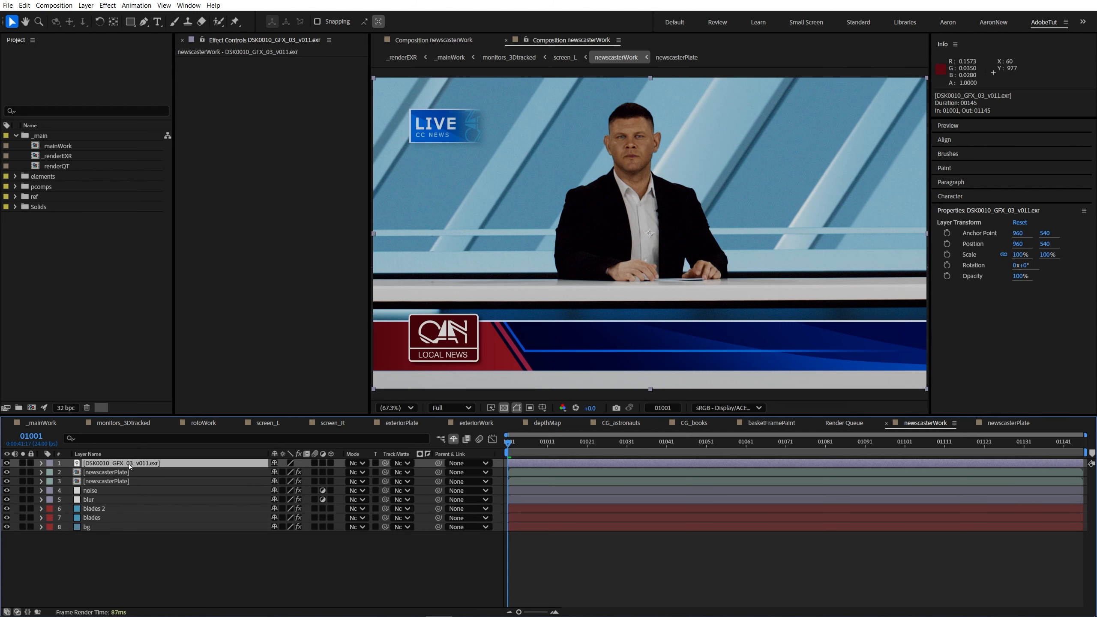
pyautogui.click(101, 491)
pyautogui.hotkey('ctrl', 'd')
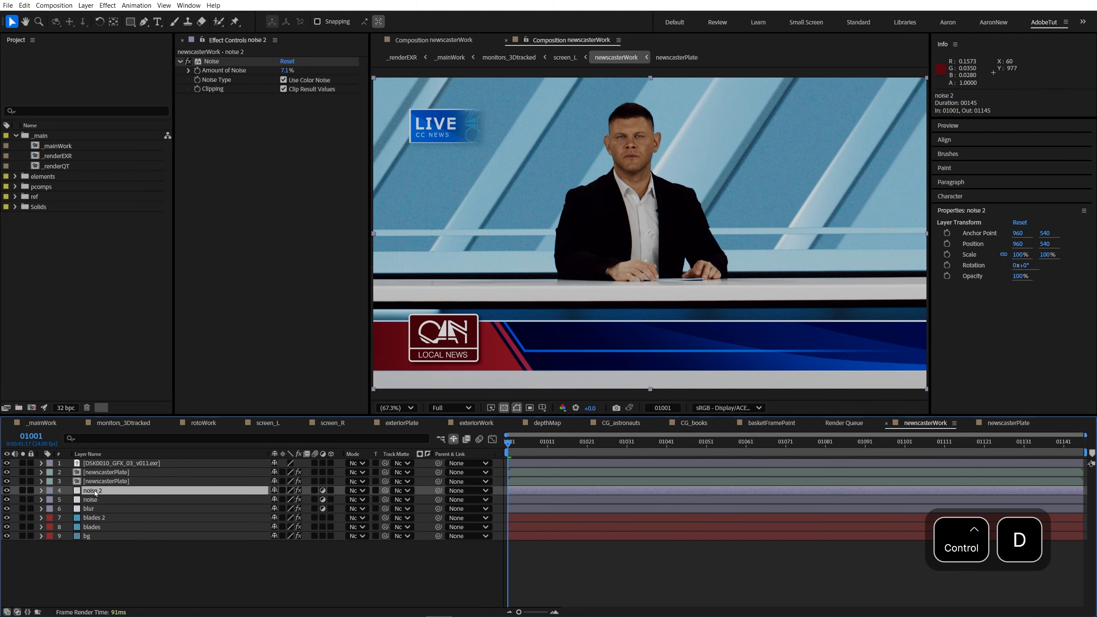
pyautogui.moveTo(104, 491); pyautogui.dragTo(99, 464)
pyautogui.moveTo(384, 464); pyautogui.dragTo(130, 472)
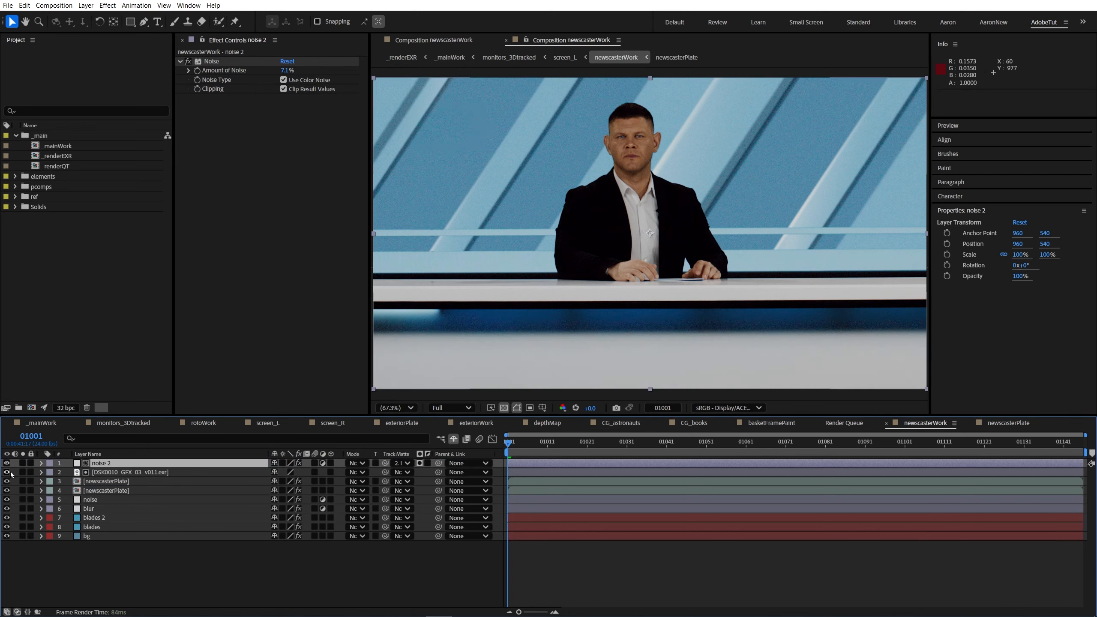
# - Set the noise 2 layer's Amount of Noise to 4.0% and check the grain on the lower-third graphics
pyautogui.press('z')
pyautogui.click(546, 344)
pyautogui.click(599, 238)
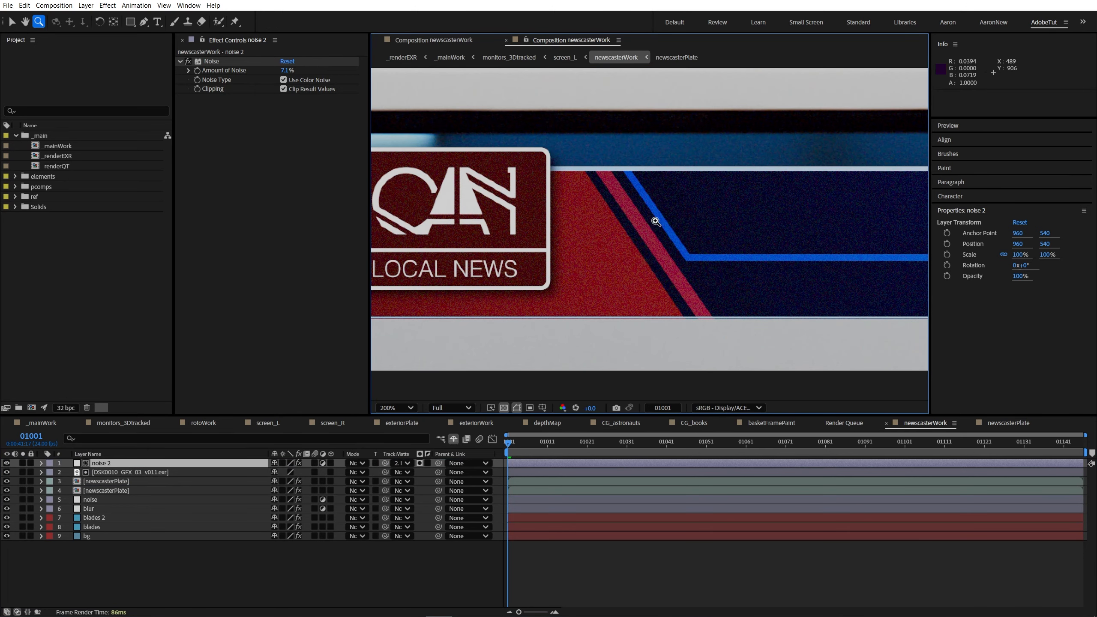
pyautogui.hotkey('shift', '/')
pyautogui.moveTo(283, 70); pyautogui.dragTo(279, 70)
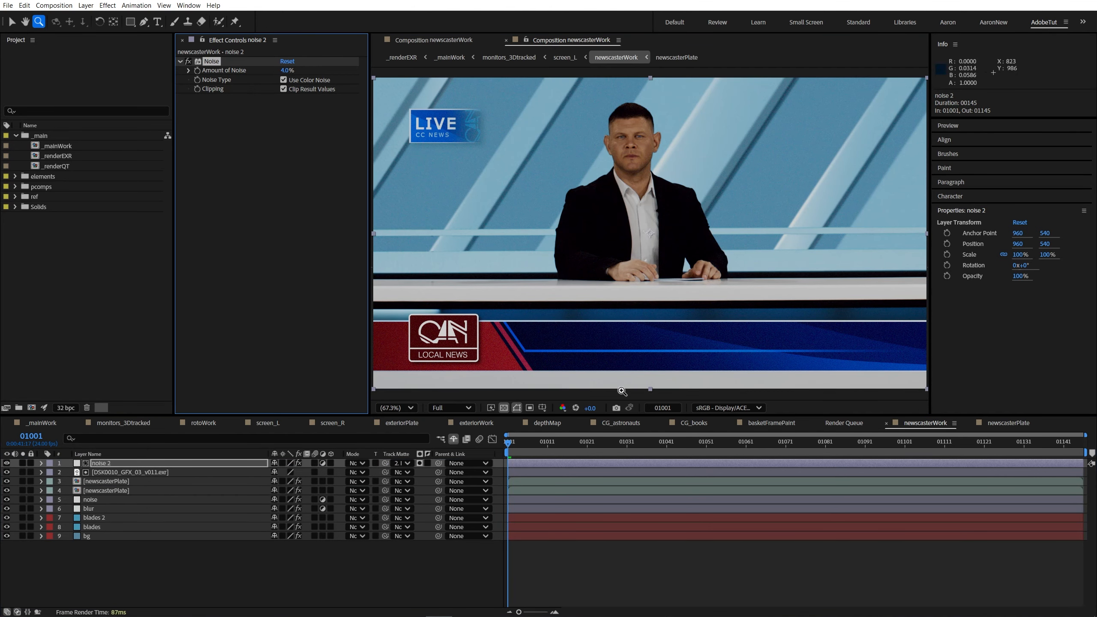
pyautogui.click(622, 568)
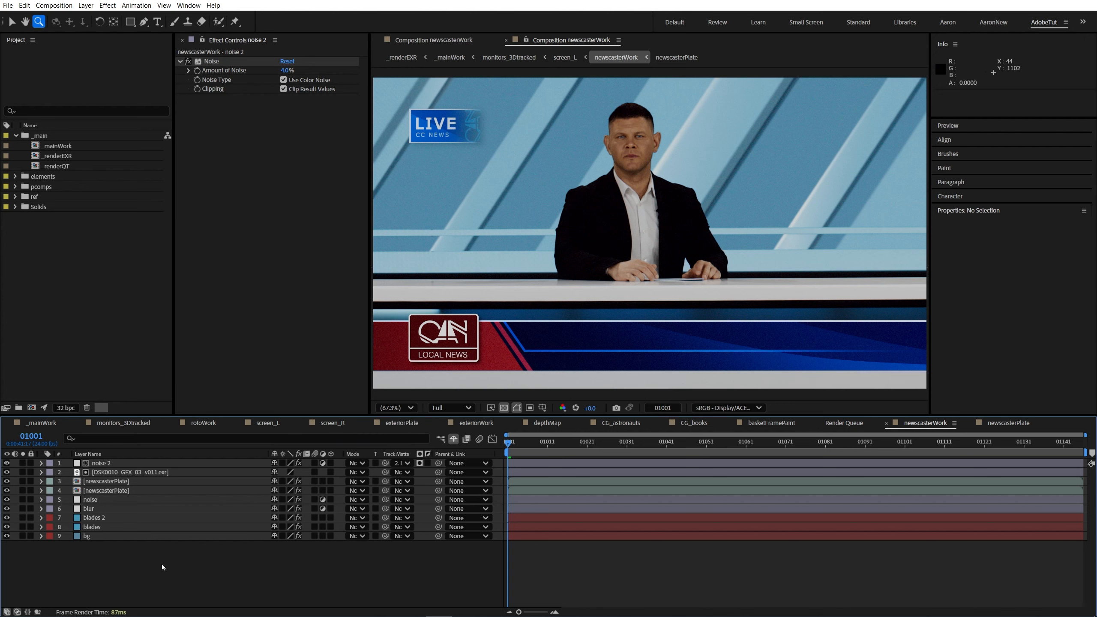
pyautogui.press(',')
pyautogui.click(656, 319)
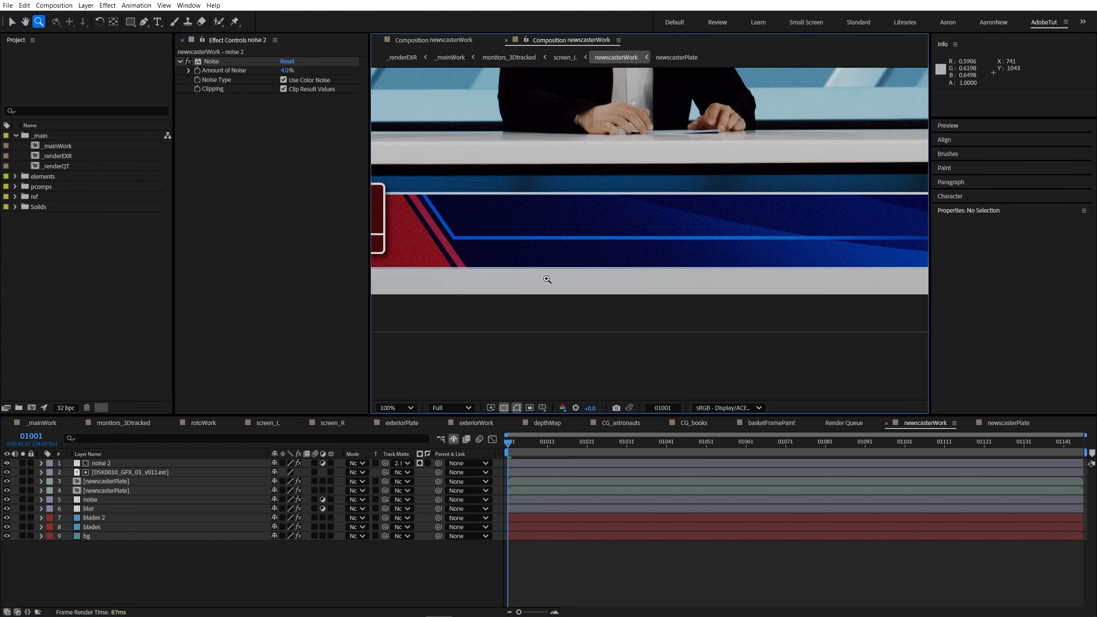
pyautogui.press(',')
pyautogui.moveTo(597, 246); pyautogui.dragTo(588, 279)
# - Add an adjustment layer beneath DSK0010_GFX_03_v011.exr and mask it with a rectangle about 2400 × 386 px over the frame's lower edge
pyautogui.click(91, 500)
pyautogui.hotkey('ctrl', 'alt', 'y')
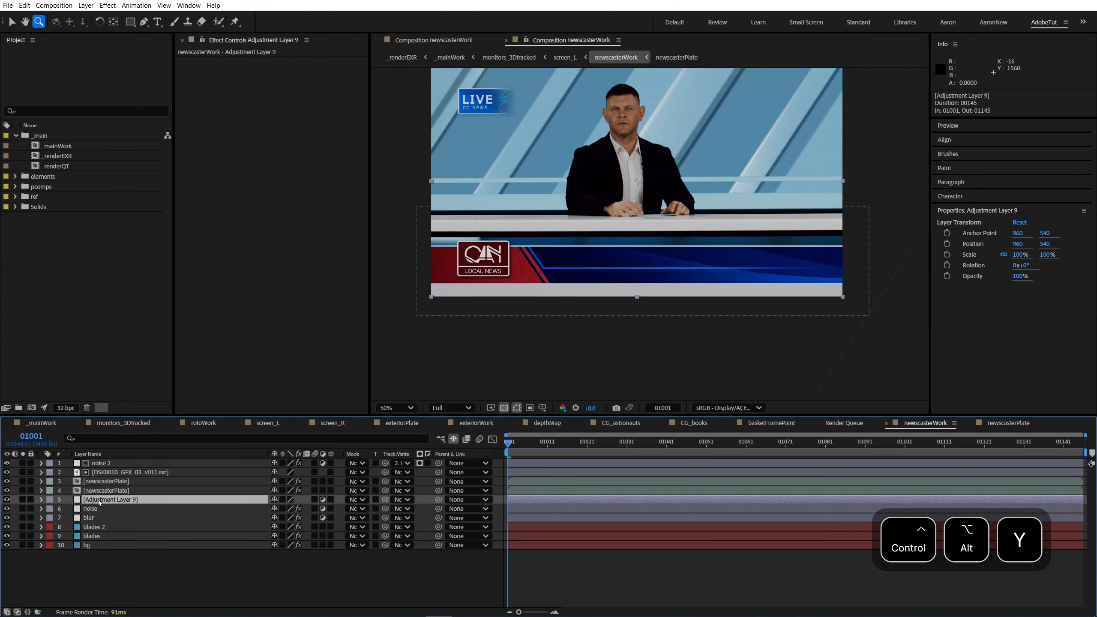
pyautogui.moveTo(99, 502); pyautogui.dragTo(115, 482)
pyautogui.press('q')
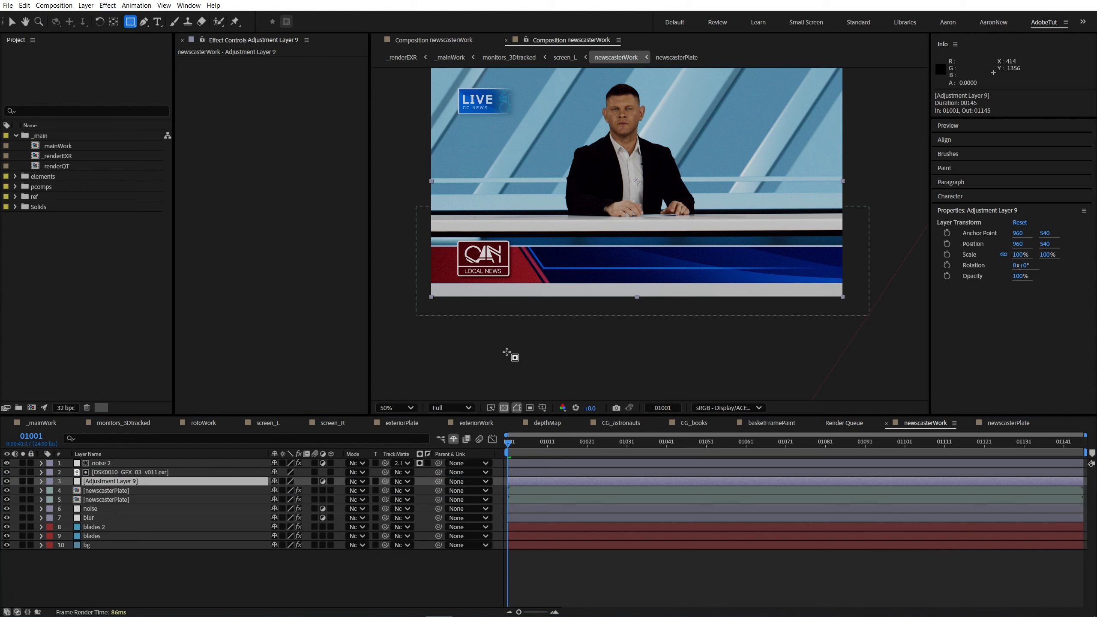
pyautogui.moveTo(387, 345); pyautogui.dragTo(901, 262)
# - Apply Levels to the masked adjustment layer and lower its Output White to 0.0667
pyautogui.hotkey('ctrl', 'space')
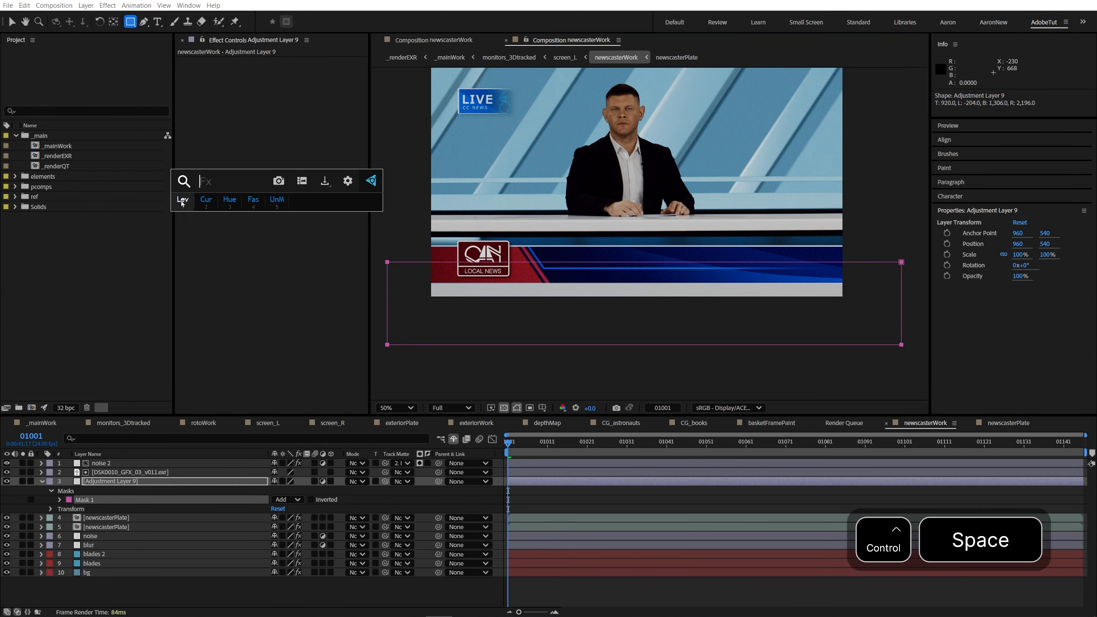
pyautogui.click(182, 201)
pyautogui.moveTo(342, 136); pyautogui.dragTo(214, 138)
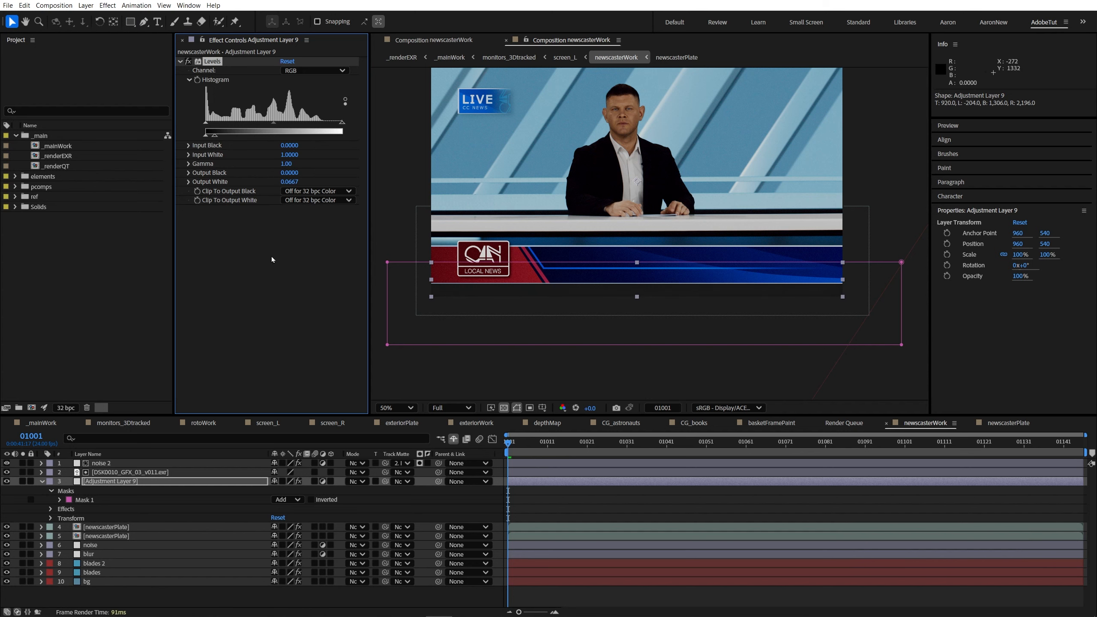
# - Add a Tint effect to the adjustment layer and sample Map White To from the dark blue of the lower-third banner
pyautogui.hotkey('ctrl', 'space')
pyautogui.click(295, 304)
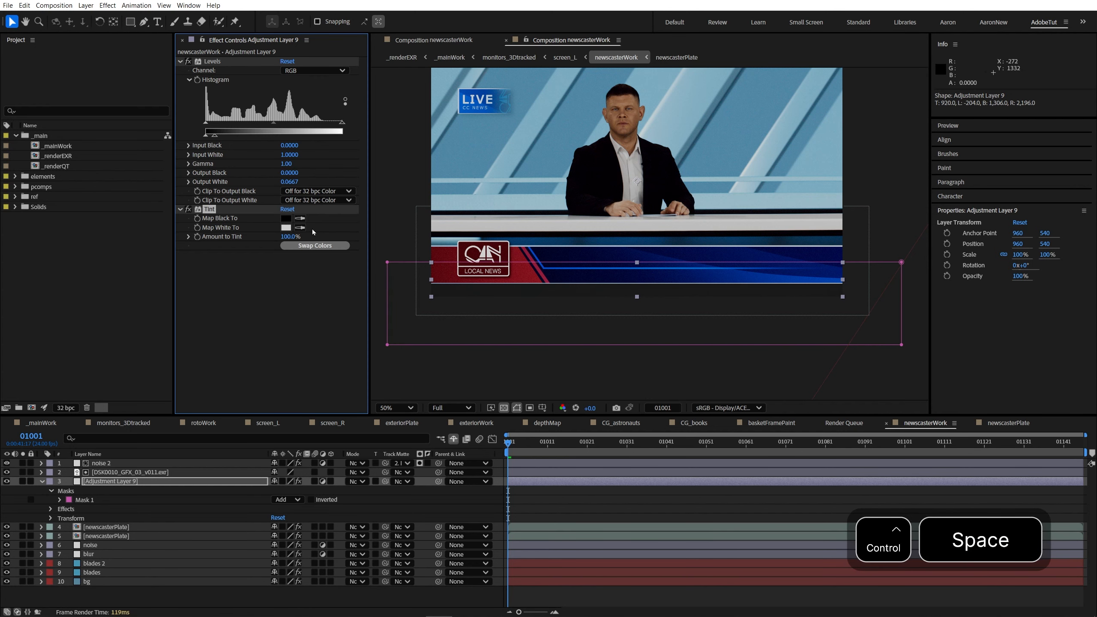
pyautogui.click(300, 227)
pyautogui.keyDown('ctrl'); pyautogui.click(551, 243); pyautogui.keyUp('ctrl')
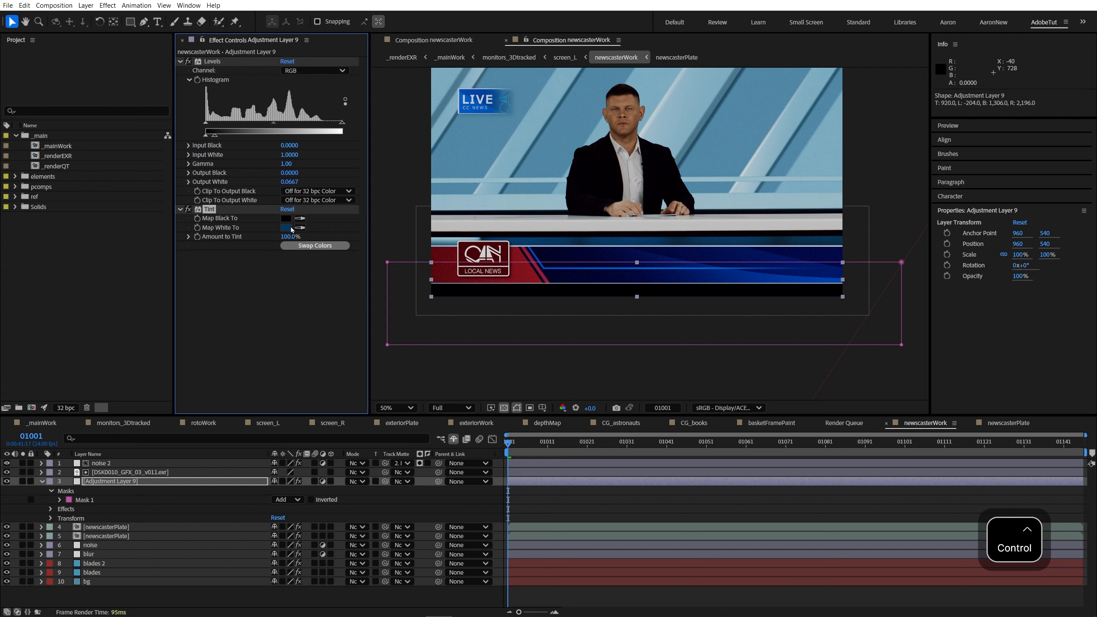
# - Set Levels Output White to 0.5804 and Amount to Tint to 96.0%, and compare the strip with the adjustment layer off and on
pyautogui.moveTo(215, 136); pyautogui.dragTo(266, 137)
pyautogui.moveTo(381, 137); pyautogui.dragTo(275, 144)
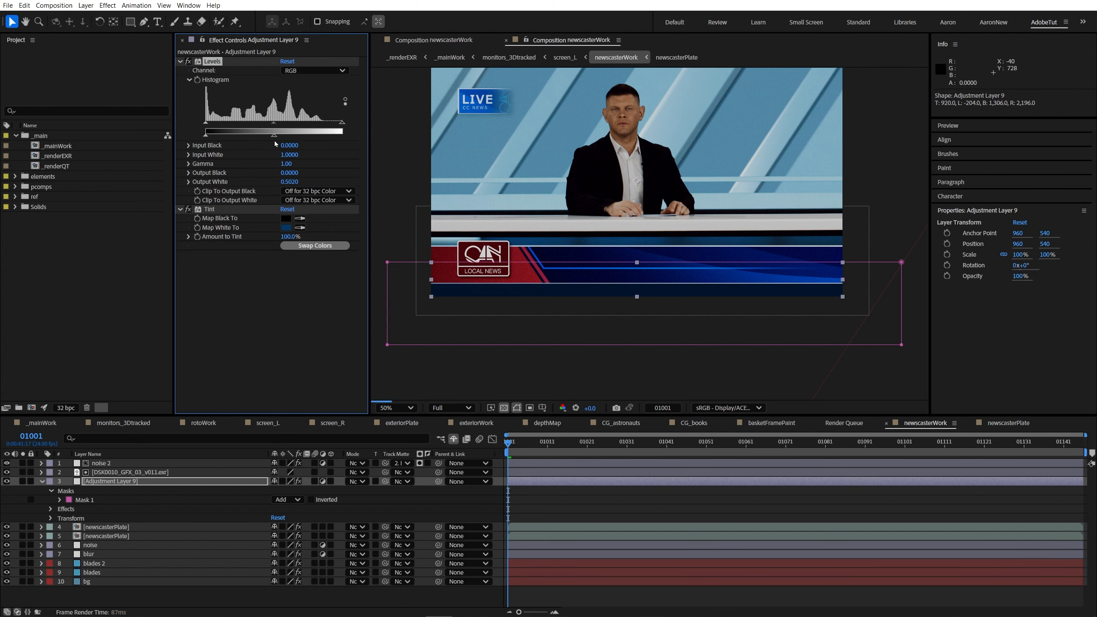
pyautogui.moveTo(287, 237)
pyautogui.mouseDown()
pyautogui.moveTo(259, 237)
pyautogui.moveTo(286, 237)
pyautogui.mouseUp()
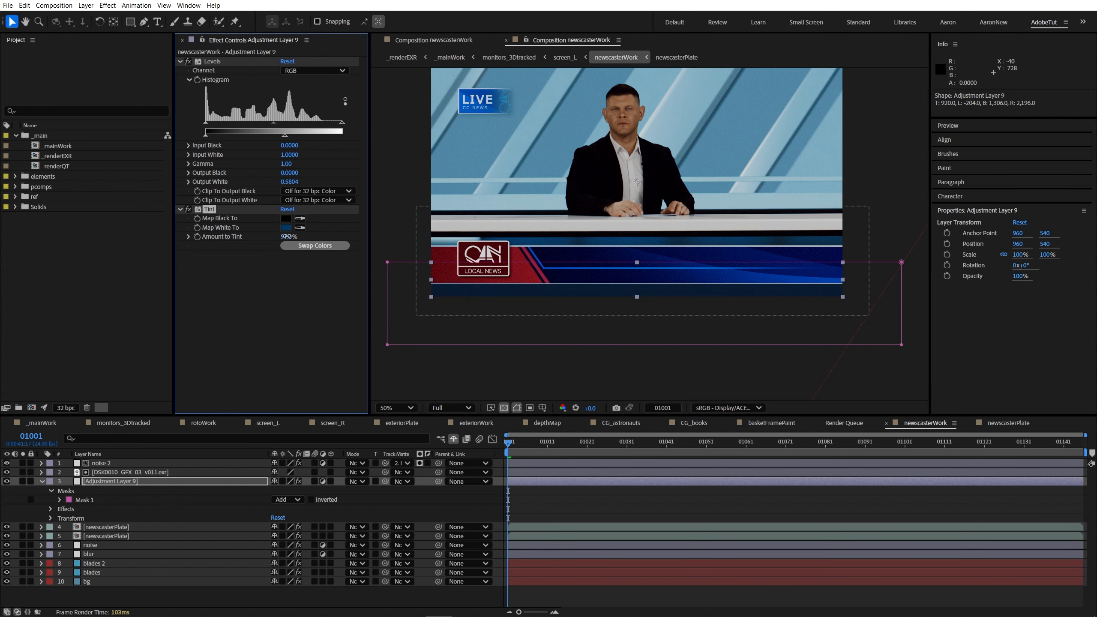
pyautogui.click(7, 481)
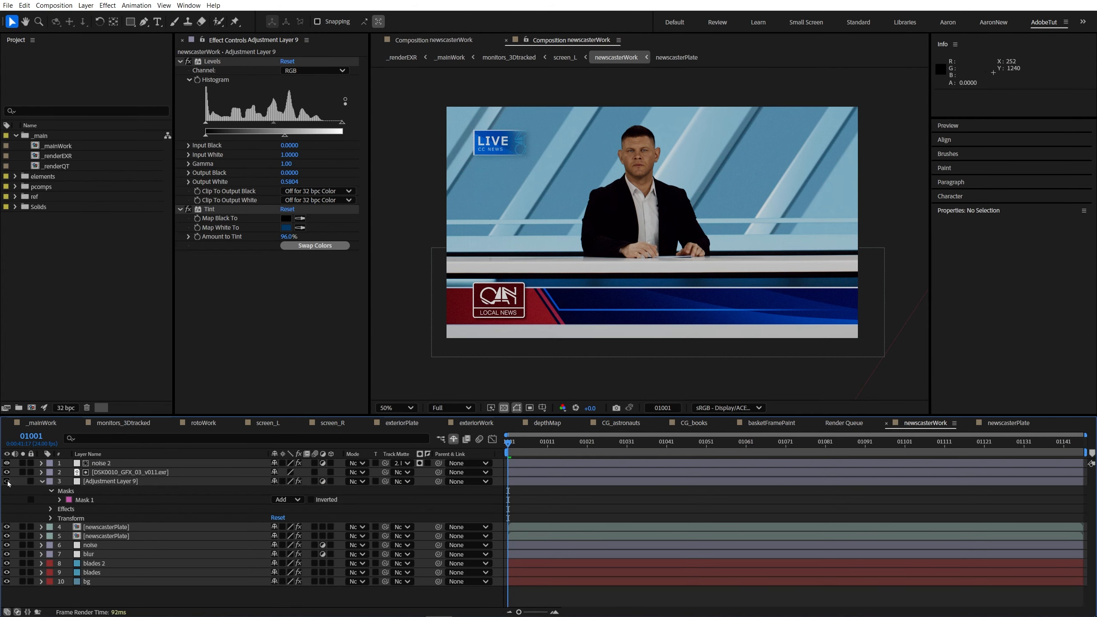
pyautogui.click(7, 482)
pyautogui.moveTo(629, 342); pyautogui.dragTo(632, 291)
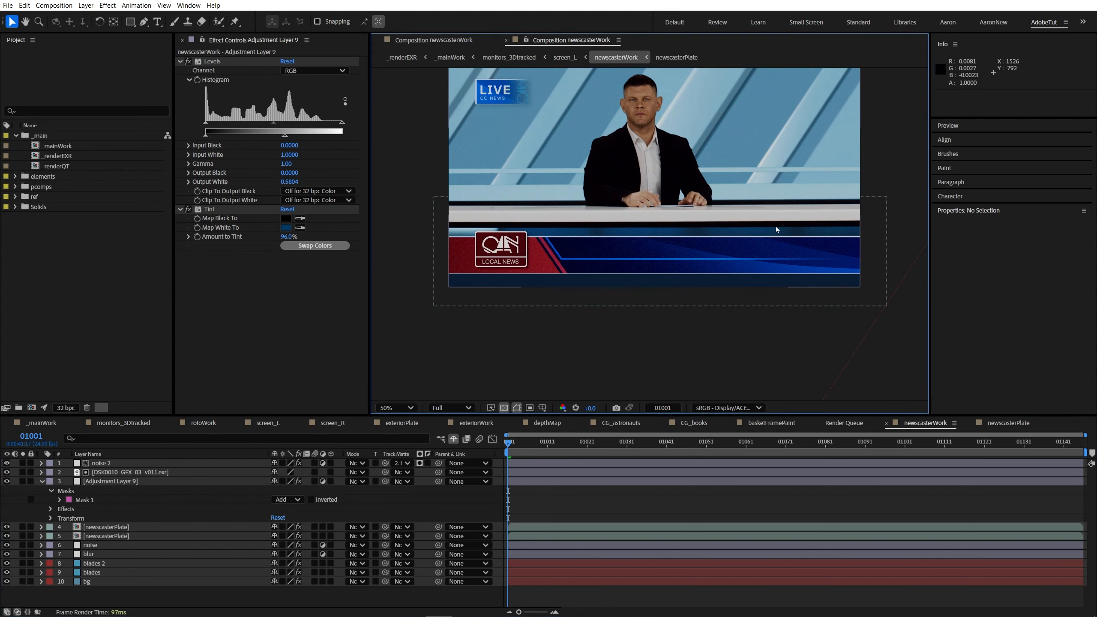
pyautogui.press('.')
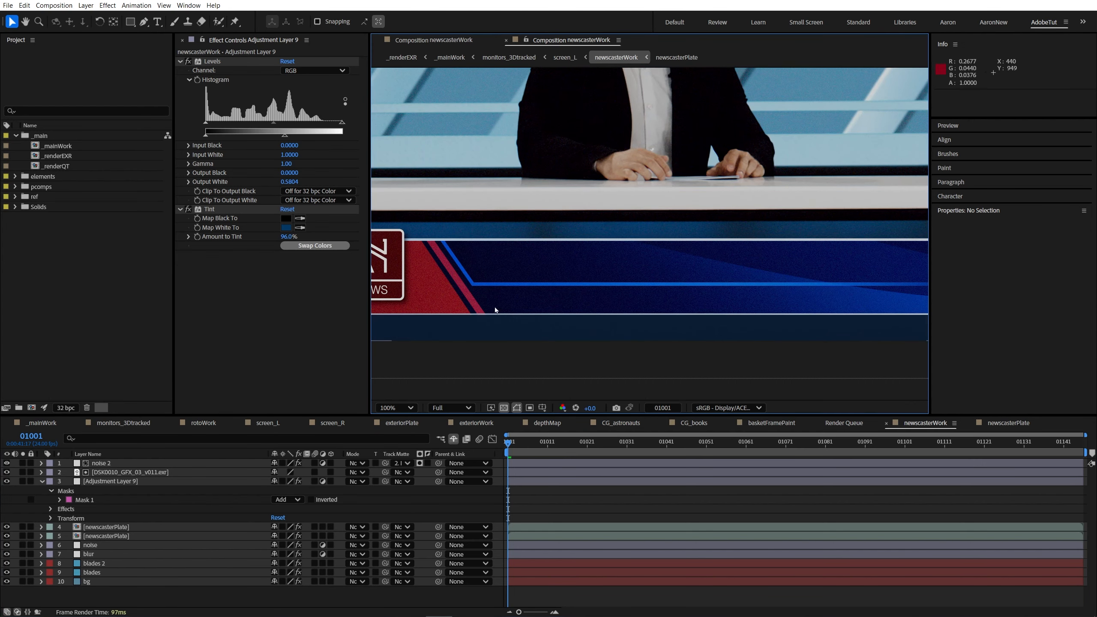
# - Add the headline text "REAL BIG NEWS COMIN" in Arial Regular at 79 px on the blue lower-third banner
pyautogui.hotkey('shift', '/')
pyautogui.hotkey('ctrl', 't')
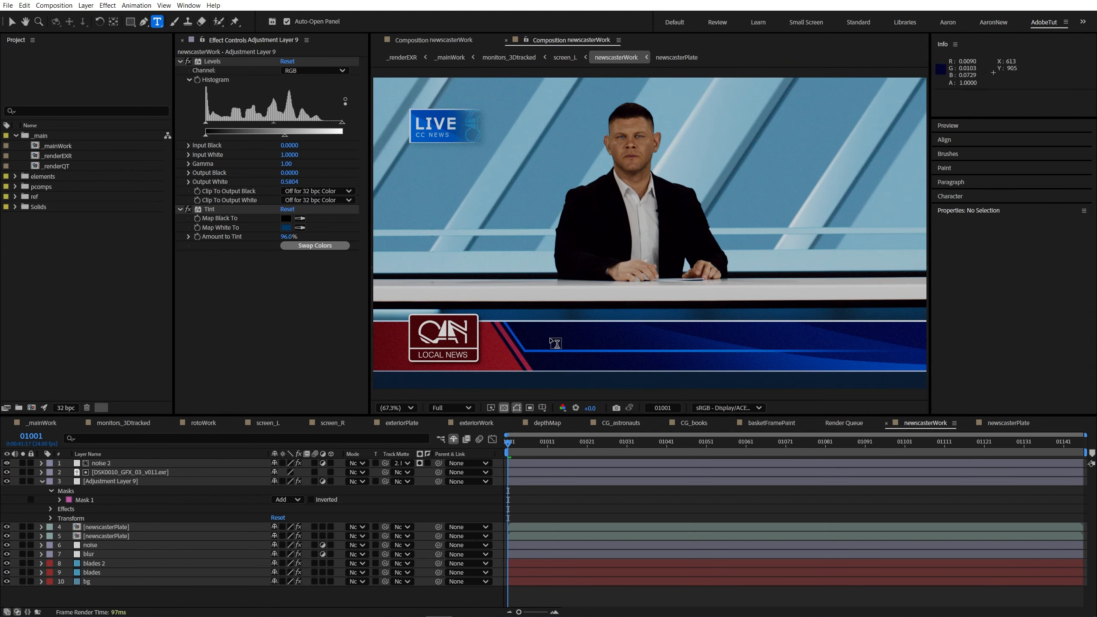
pyautogui.click(551, 343)
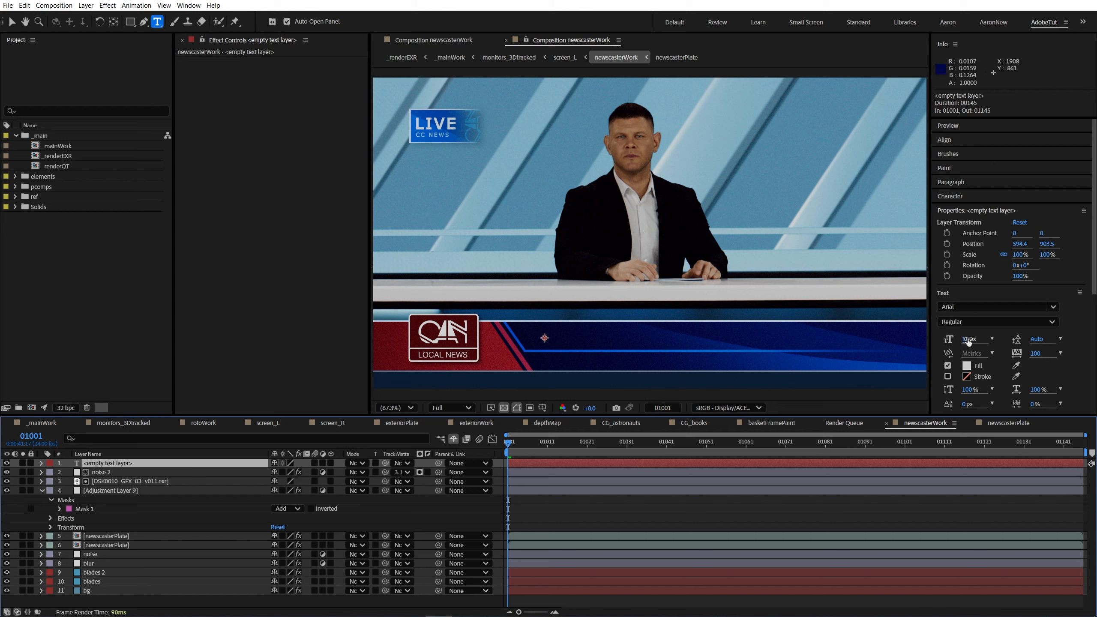
pyautogui.write('REAL BIG NEWS COMIN')
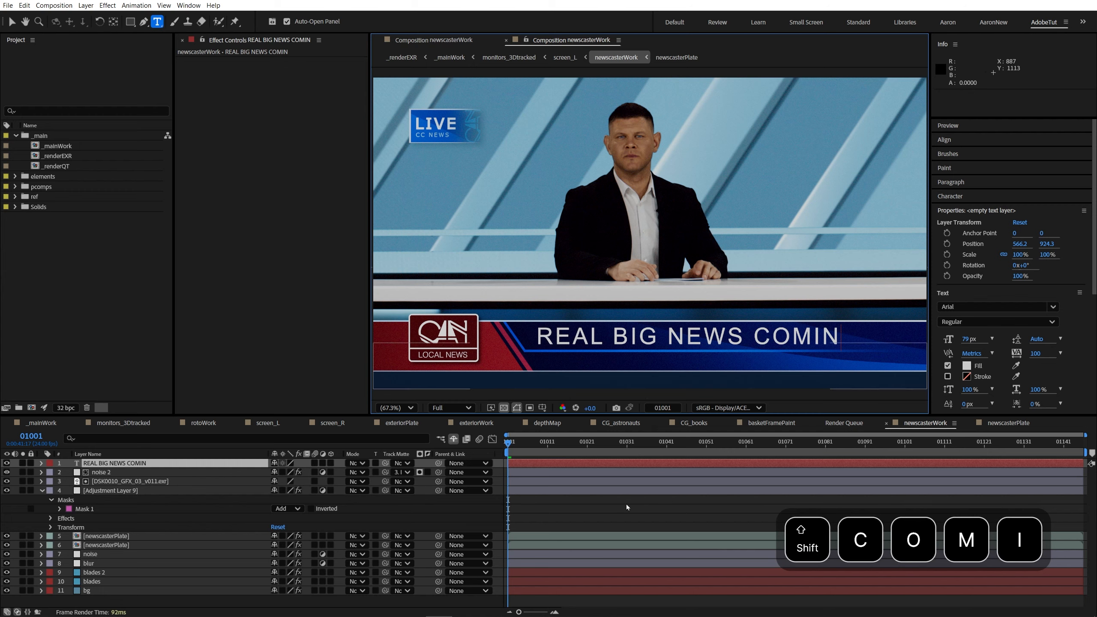
# - Duplicate the headline text layer, move the copy about 80 px down below the headline, and set its font size to 66.8 px
pyautogui.click(133, 465)
pyautogui.hotkey('ctrl', 'd')
pyautogui.press('v')
pyautogui.moveTo(584, 342); pyautogui.dragTo(583, 365)
pyautogui.moveTo(967, 341); pyautogui.dragTo(898, 340)
# - Replace the duplicated line's text with "READ IT ALL HERE IN THE TEXT DOWN HERE"
pyautogui.doubleClick(610, 356)
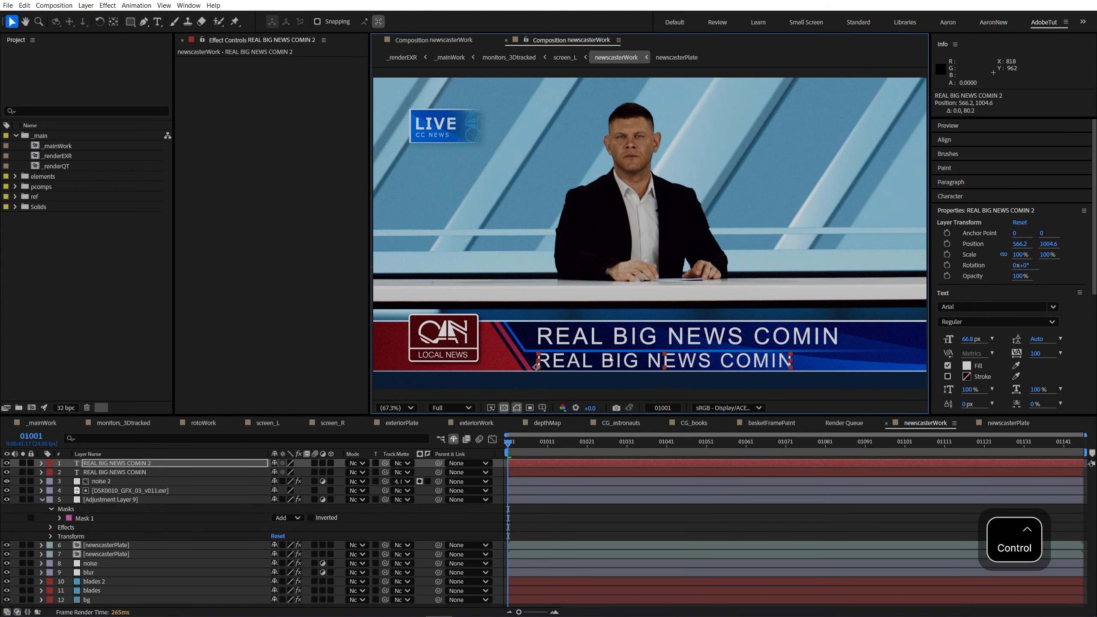
pyautogui.write('READ IT ALL HERE')
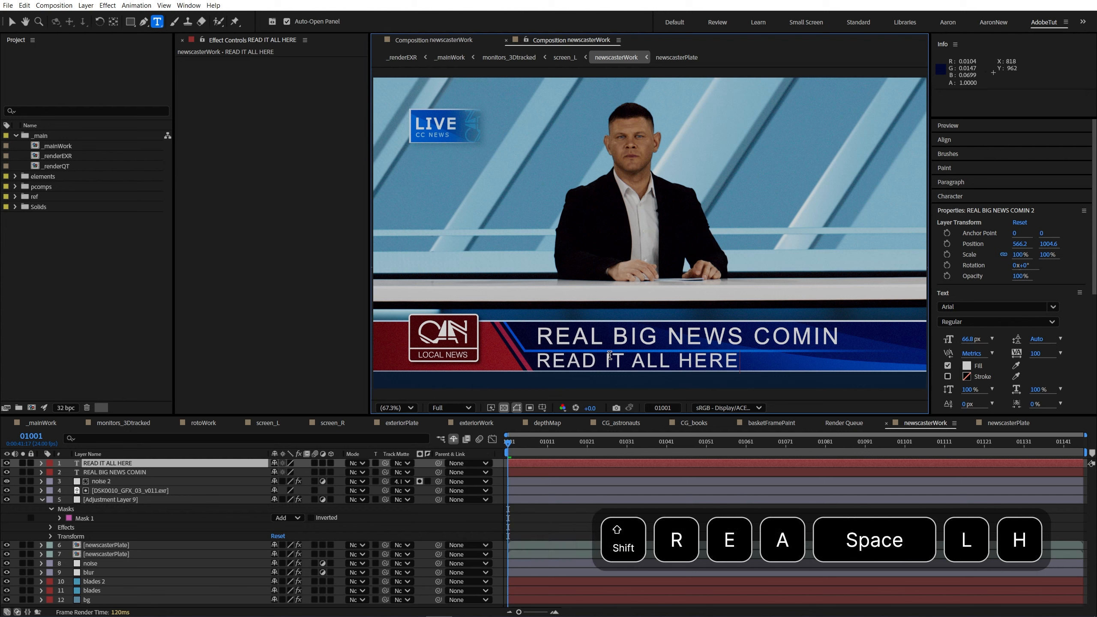
pyautogui.write(' IN')
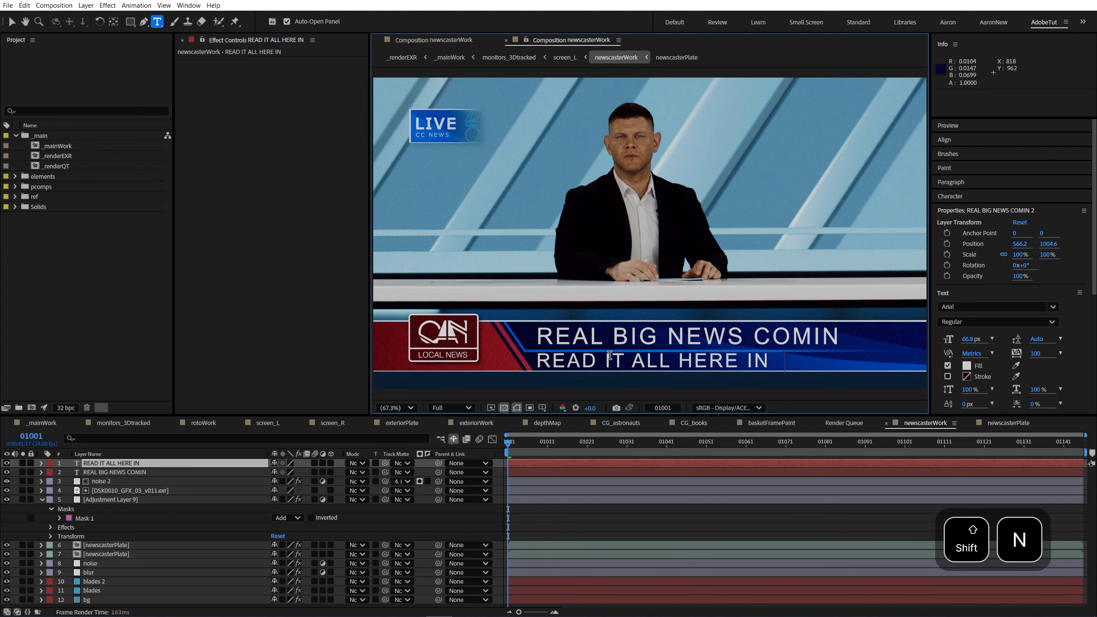
pyautogui.write('  THE TEXT DOWN HERE')
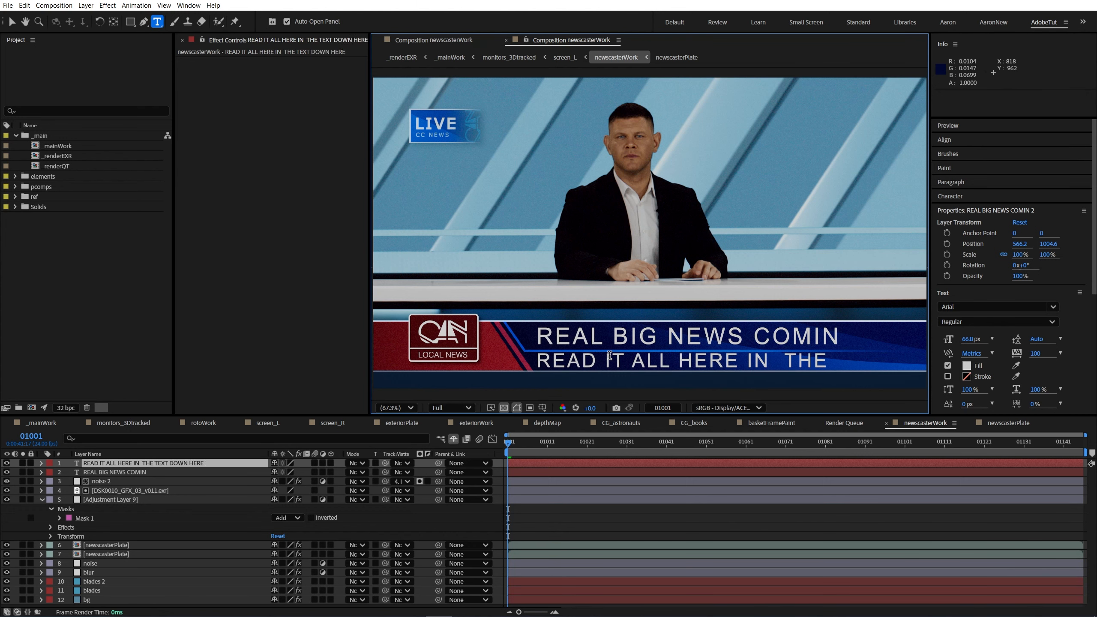
pyautogui.press('KP_Enter')
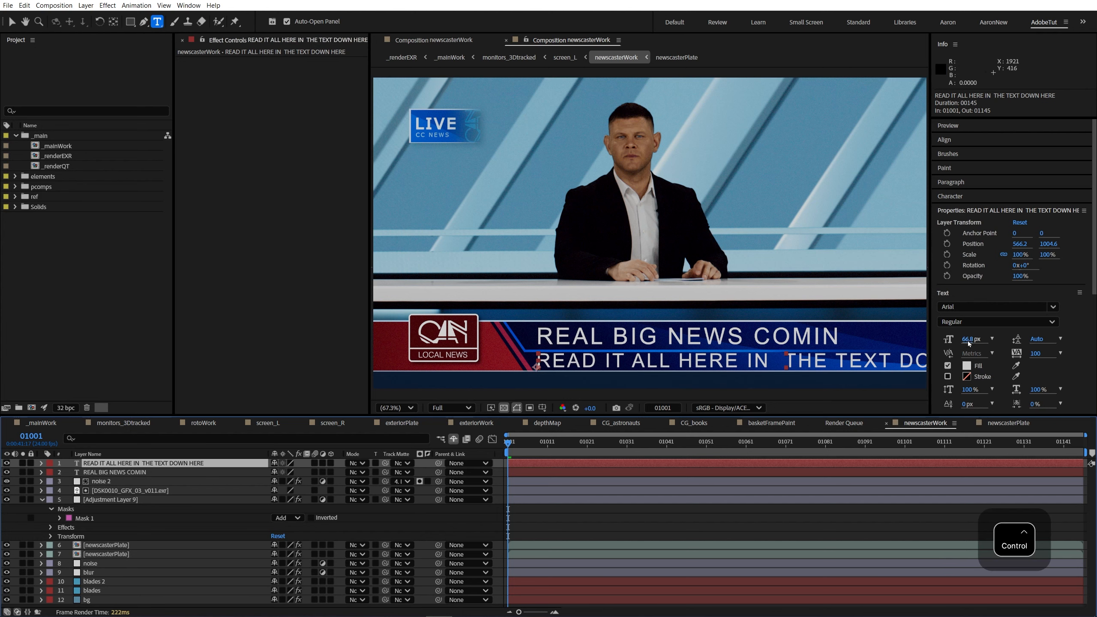
# - Set the second text line's font size to 49.8 px so it fits inside the banner
pyautogui.moveTo(969, 342); pyautogui.dragTo(954, 340)
pyautogui.press(',')
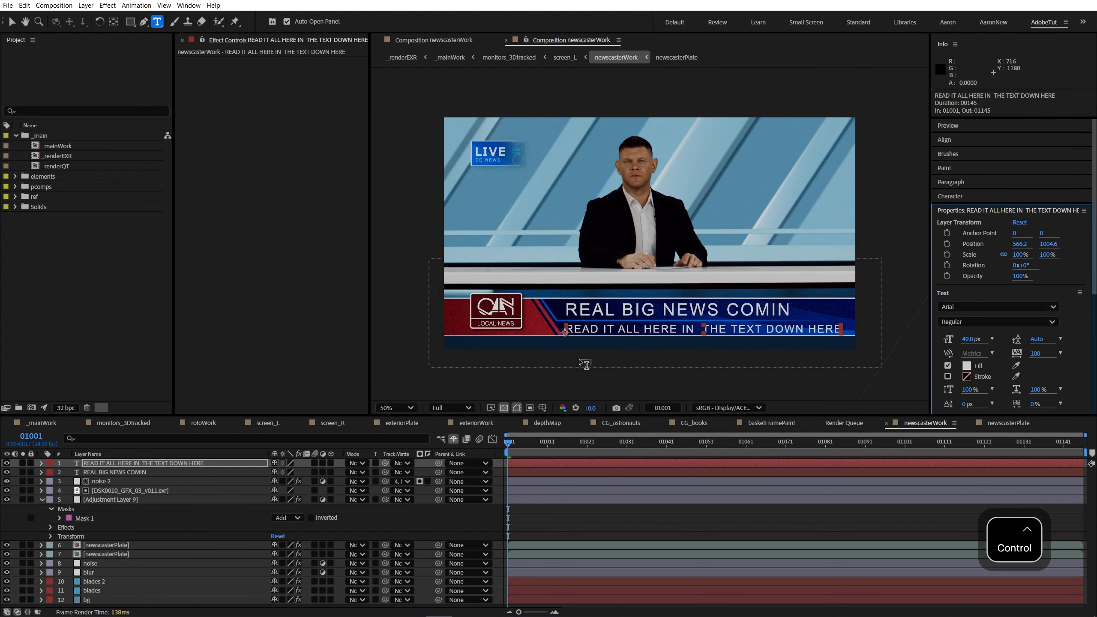
pyautogui.click(147, 473)
pyautogui.click(528, 509)
pyautogui.hotkey('shift', '/')
# - Check both text layers' paragraph settings, and refine the lower line to 46.3 px with a single space before "THE"
pyautogui.click(148, 472)
pyautogui.keyDown('shift'); pyautogui.click(151, 464); pyautogui.keyUp('shift')
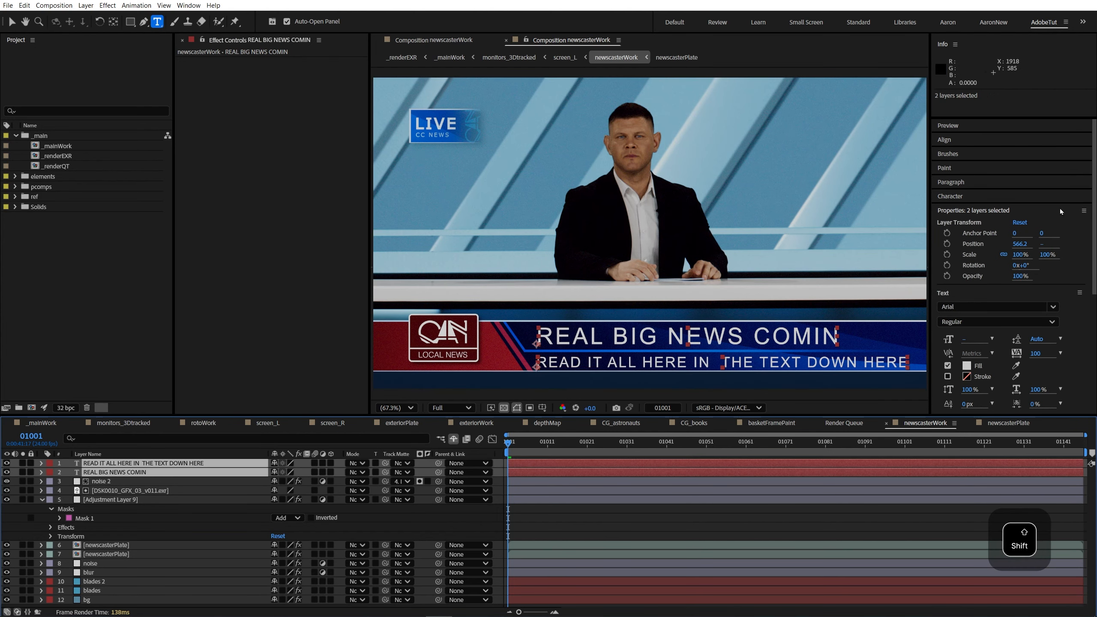
pyautogui.click(954, 183)
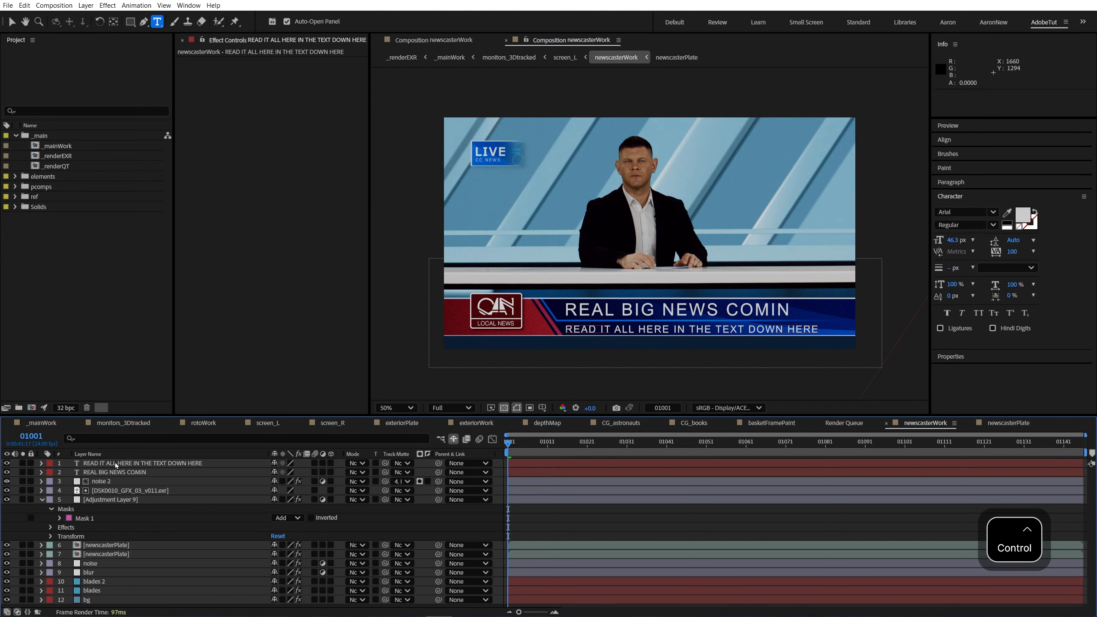
# - Scrub through newscasterWork to its last frame and start a preview of the whole composition
pyautogui.hotkey('shift', '/')
pyautogui.moveTo(543, 443); pyautogui.dragTo(1083, 443)
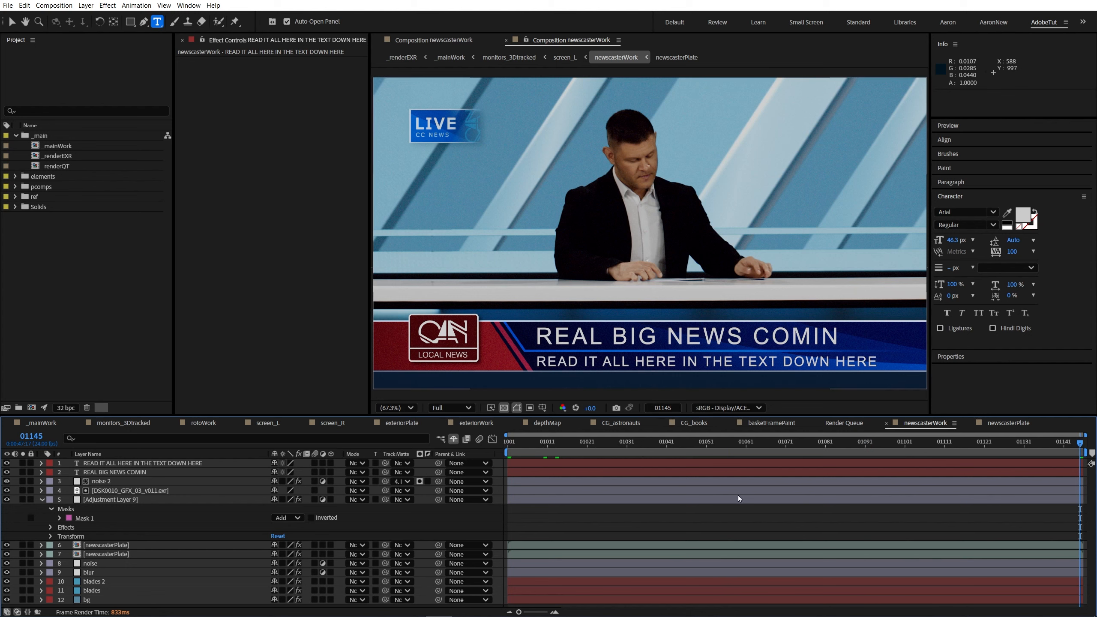
pyautogui.press('space')
# - Collapse the masked adjustment layer's properties and rename it ccLower
pyautogui.click(42, 499)
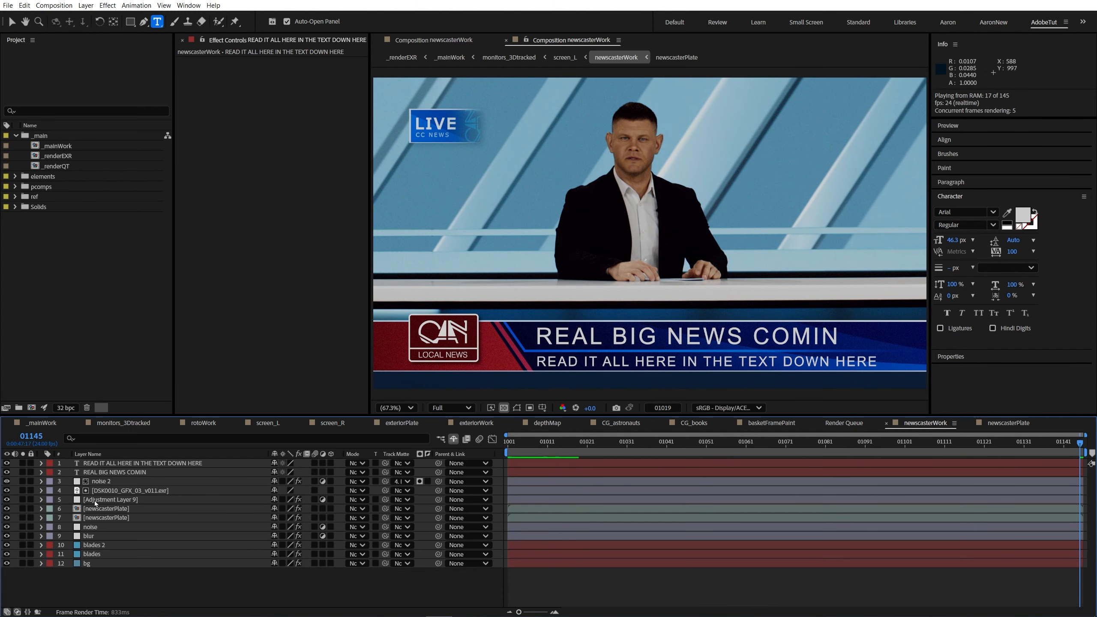
pyautogui.click(104, 501)
pyautogui.press('Return')
pyautogui.write('ccLower')
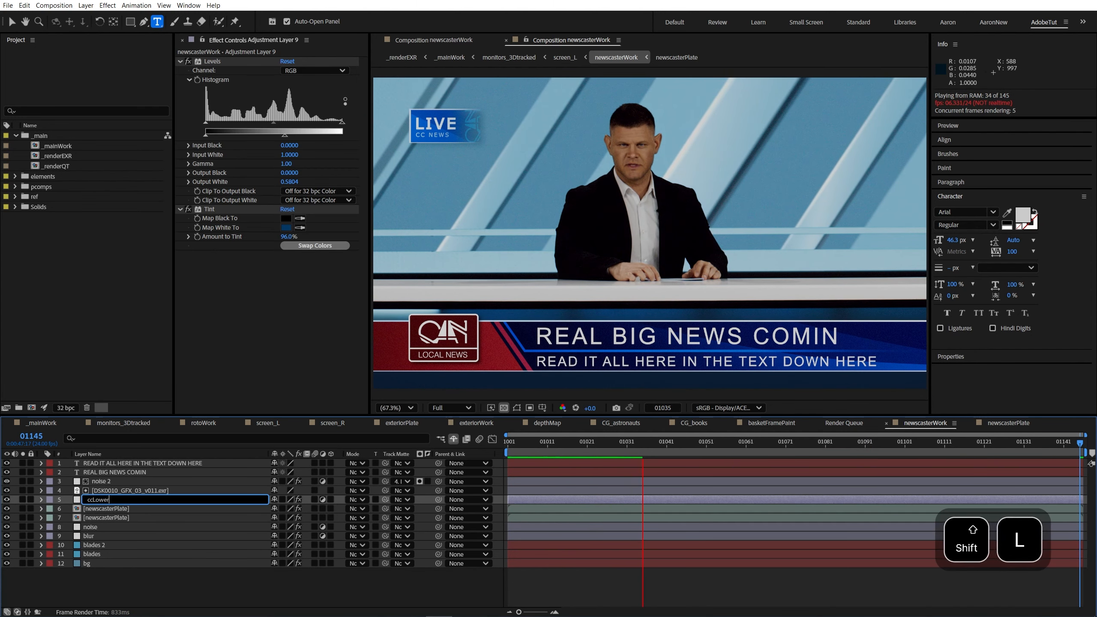
pyautogui.press('Return')
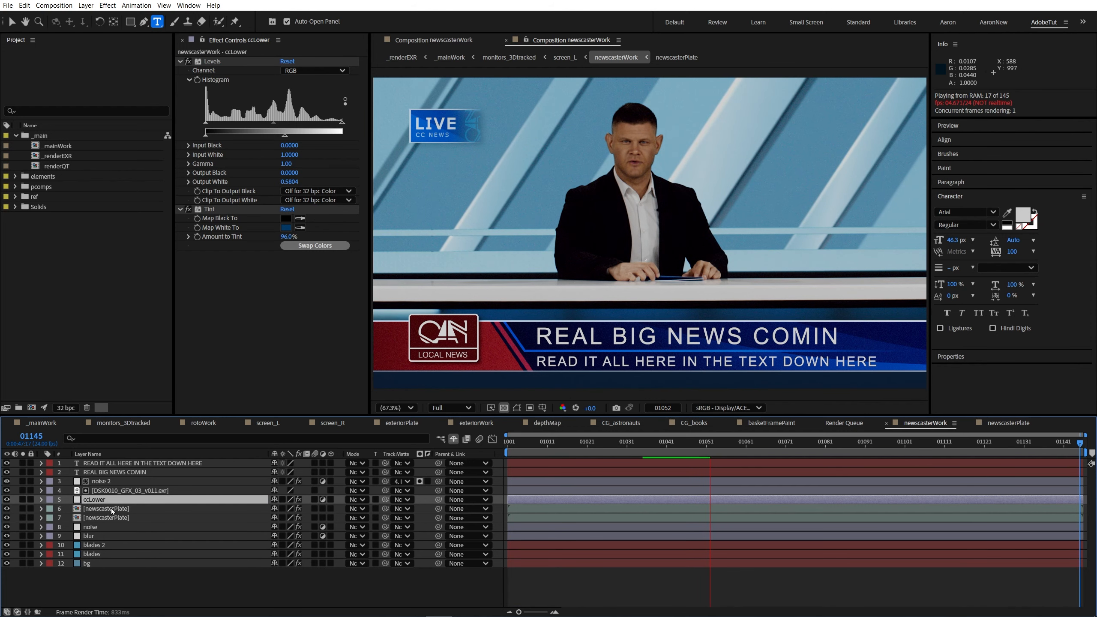
# - Review the cached newscast playback in a maximized viewer and restore the workspace
pyautogui.click(568, 583)
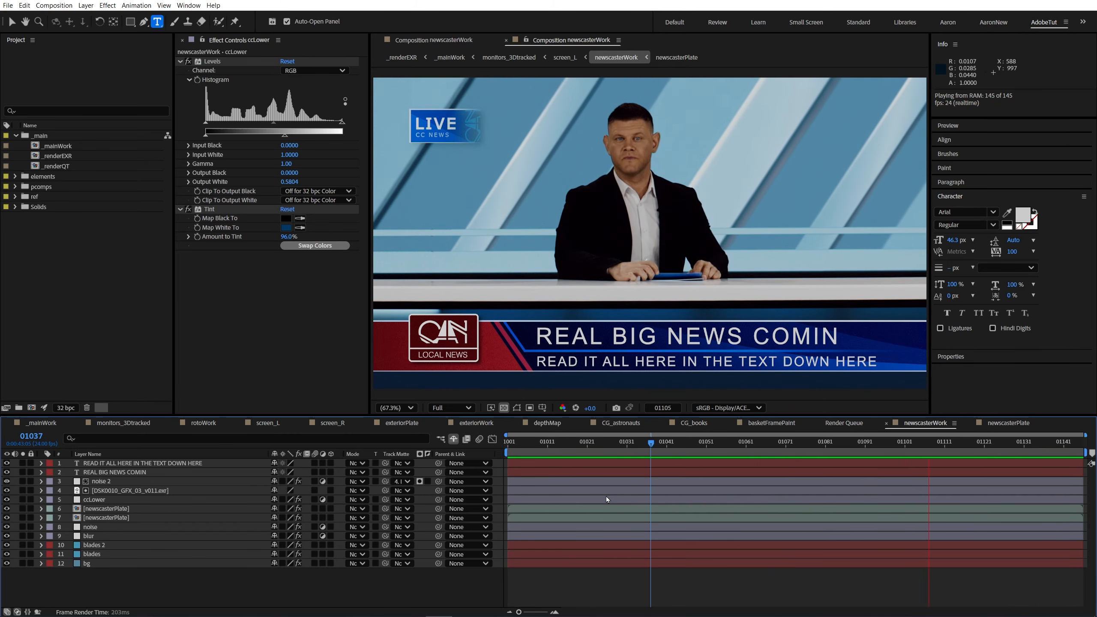
pyautogui.press('`')
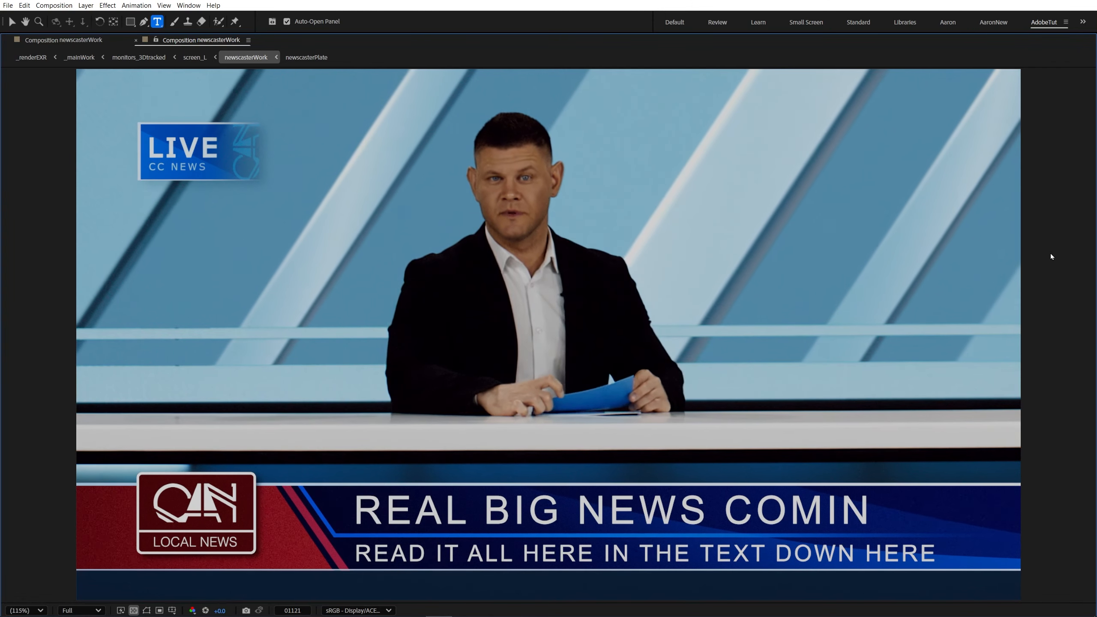
pyautogui.press('`')
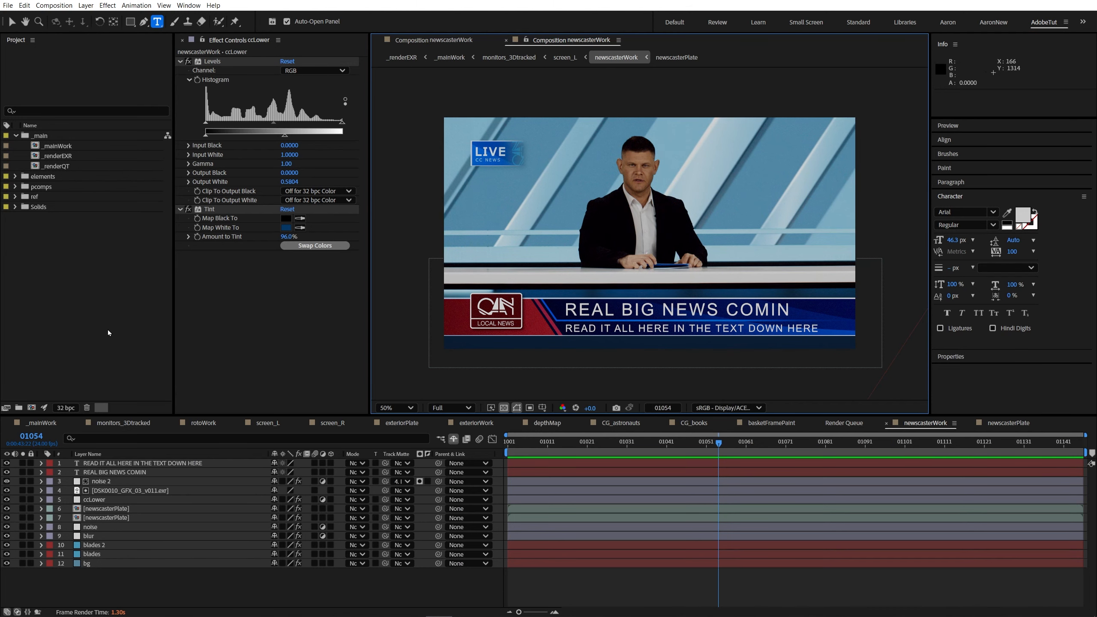
# - Switch to the screen_L composition and examine the newscast inside the video player graphic with viewer exposure at +5.9
pyautogui.press('Tab')
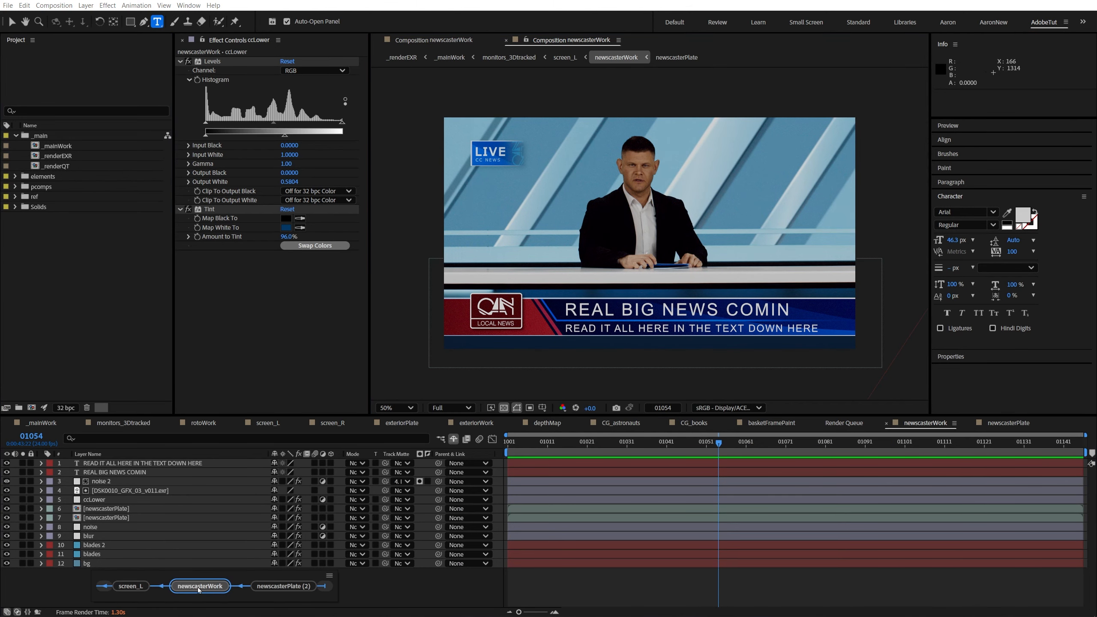
pyautogui.click(133, 589)
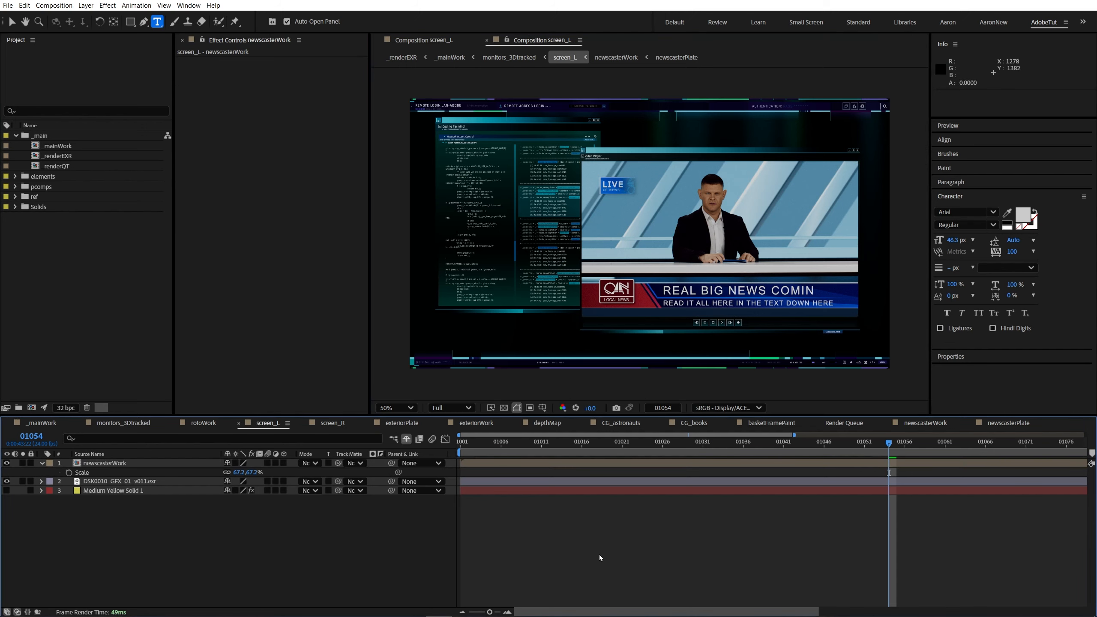
pyautogui.scroll(1, 661, 277)
pyautogui.scroll(-1, 657, 263)
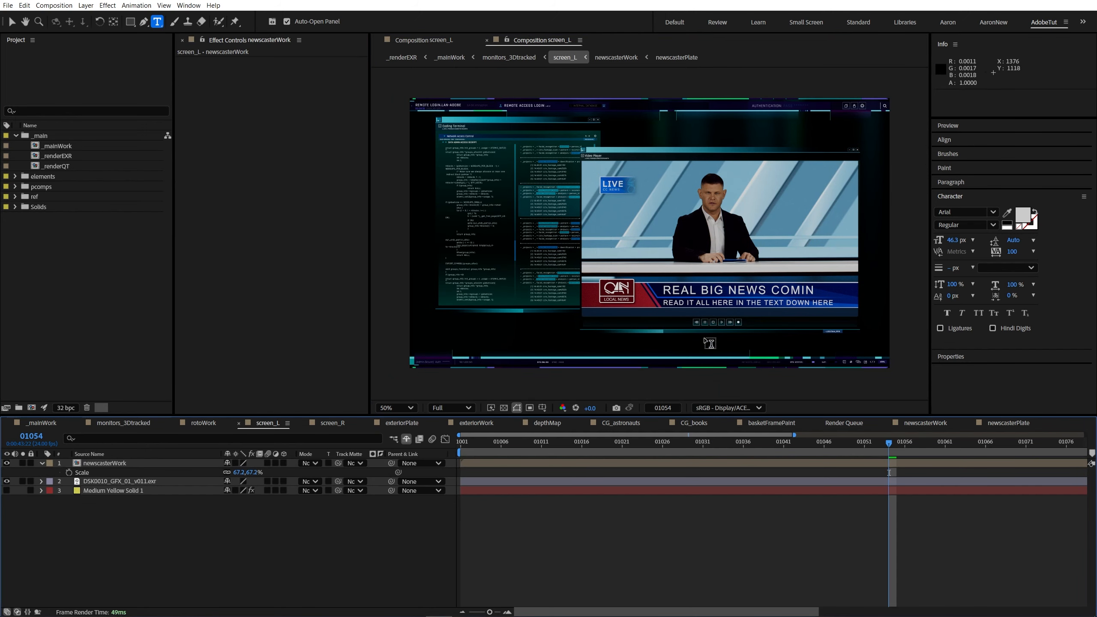
pyautogui.scroll(2, 710, 343)
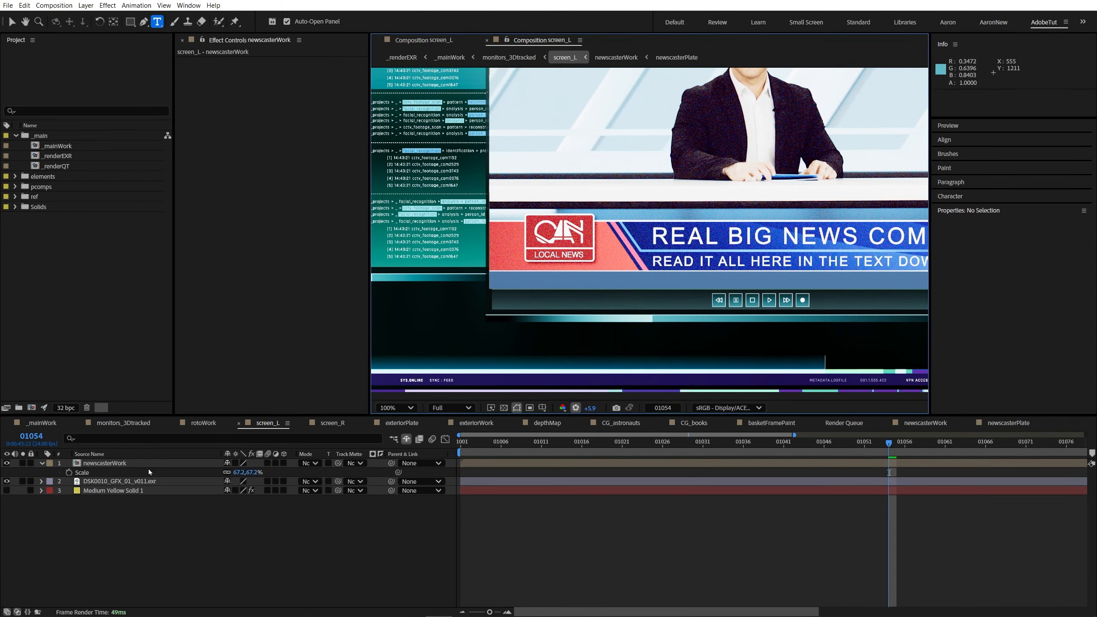
# - Hide the newscasterWork layer and create a comp-sized 2240 × 1260 px solid above it
pyautogui.click(135, 466)
pyautogui.scroll(-1, 546, 248)
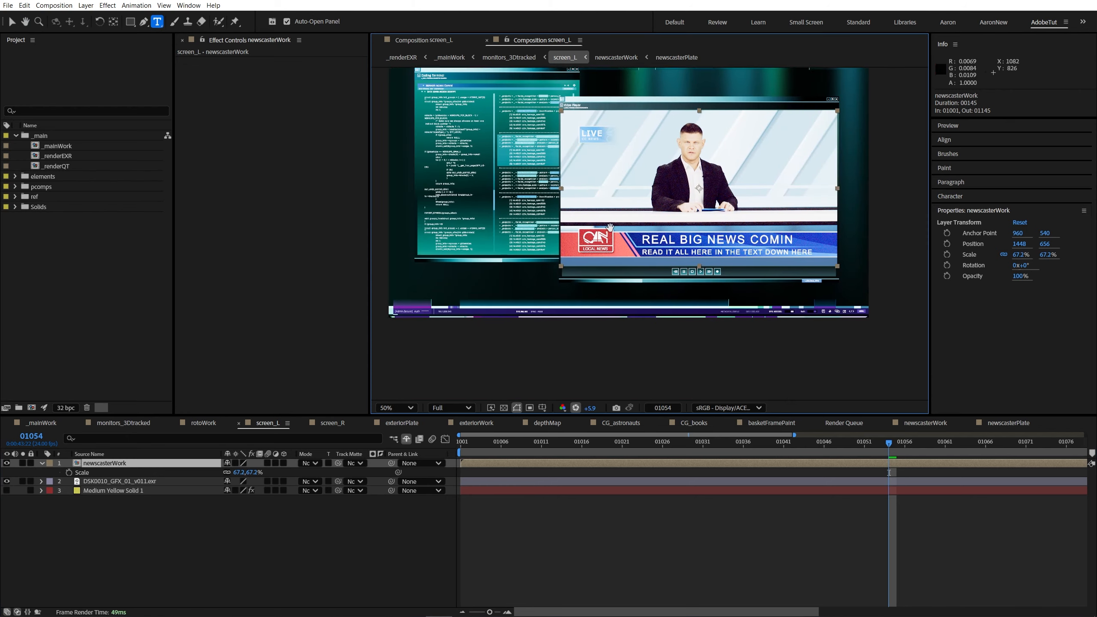
pyautogui.click(6, 462)
pyautogui.hotkey('ctrl', 'y')
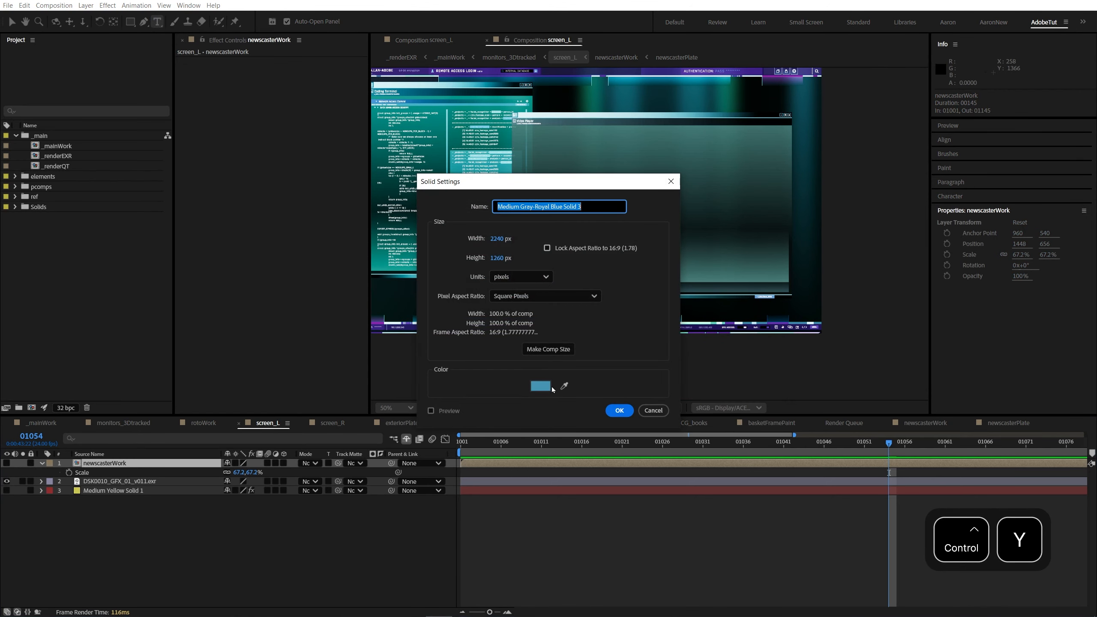
pyautogui.click(619, 411)
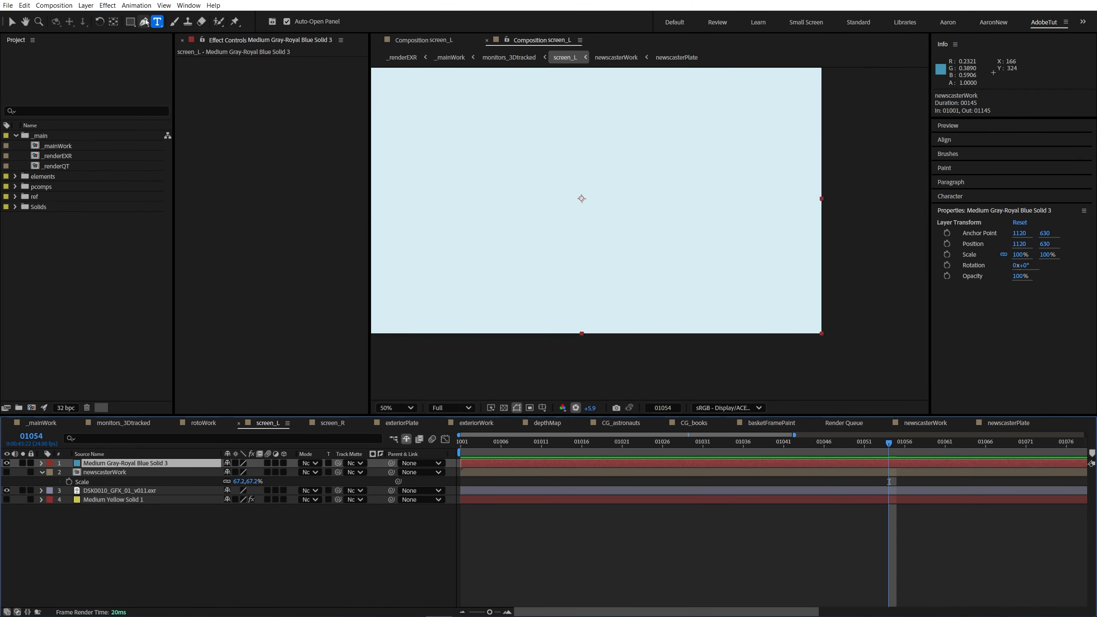
# - Draw a rectangular mask on the solid over the video player and move its left and upper edges onto the picture area
pyautogui.click(130, 22)
pyautogui.moveTo(496, 145); pyautogui.dragTo(789, 283)
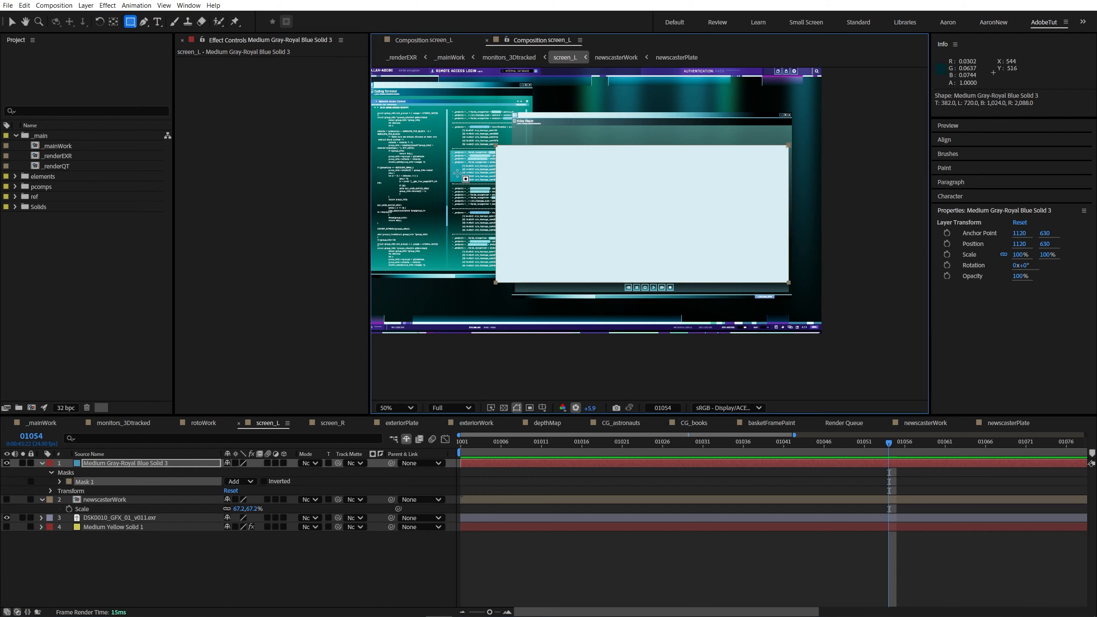
pyautogui.moveTo(496, 282); pyautogui.dragTo(514, 283)
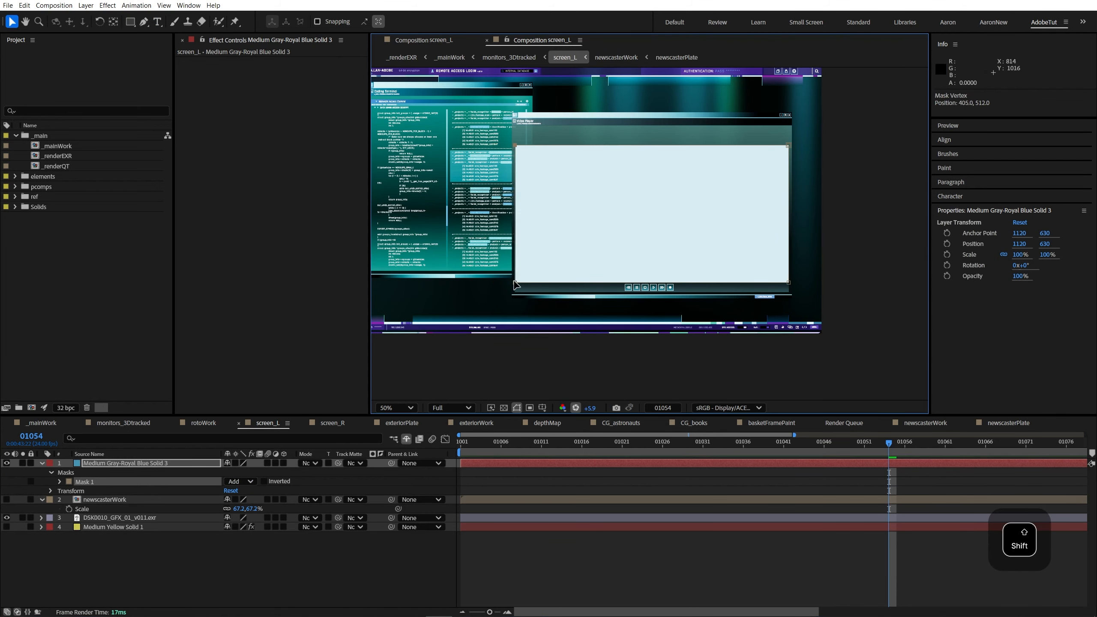
pyautogui.scroll(1, 585, 212)
pyautogui.moveTo(585, 212); pyautogui.dragTo(382, 360)
pyautogui.moveTo(595, 227); pyautogui.dragTo(596, 189)
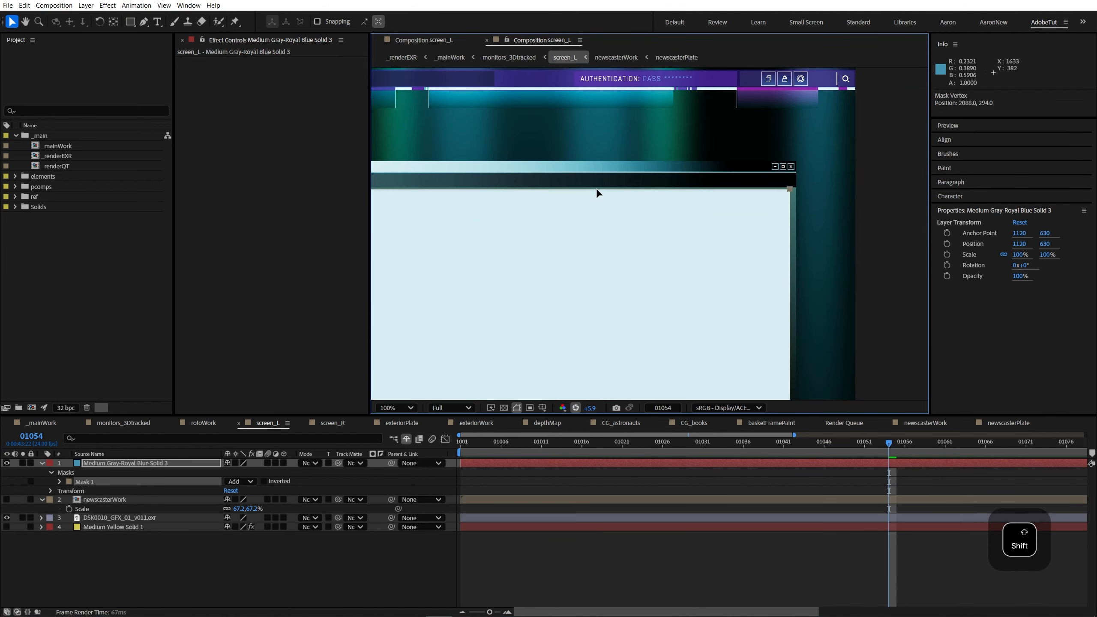
# - Fine-tune the mask's left and lower edges to match the video player's picture area exactly
pyautogui.moveTo(419, 240); pyautogui.dragTo(747, 246)
pyautogui.scroll(1, 582, 220)
pyautogui.scroll(-1, 582, 219)
pyautogui.moveTo(657, 319); pyautogui.dragTo(609, 221)
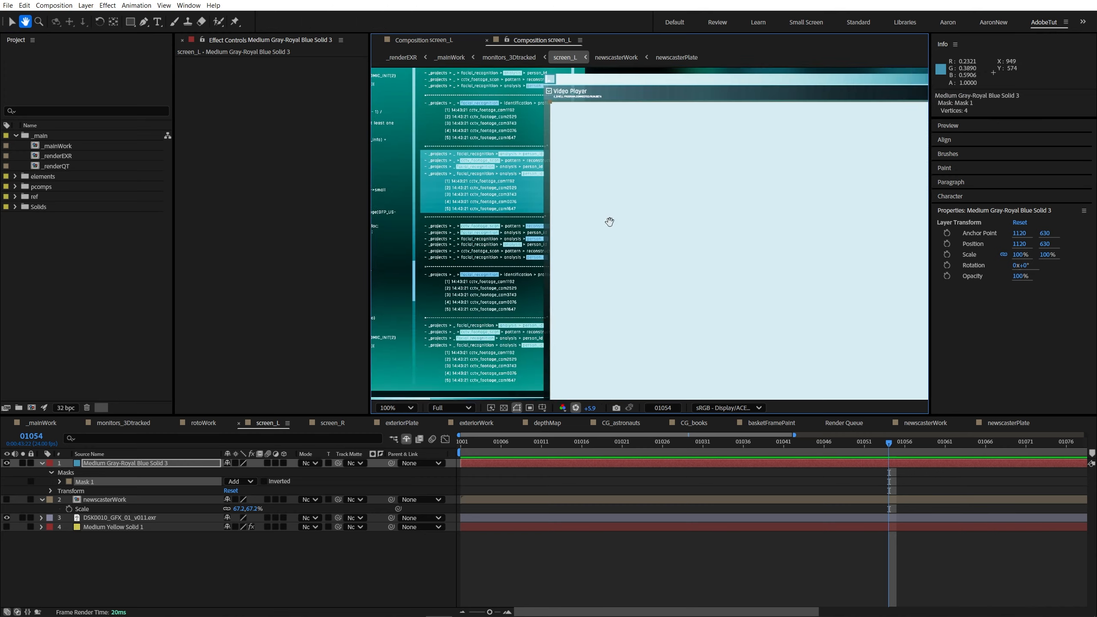
pyautogui.scroll(-1, 610, 220)
pyautogui.moveTo(568, 149); pyautogui.dragTo(541, 132)
pyautogui.scroll(1, 590, 316)
pyautogui.moveTo(591, 316); pyautogui.dragTo(661, 201)
pyautogui.scroll(1, 661, 200)
pyautogui.moveTo(473, 306); pyautogui.dragTo(567, 296)
pyautogui.scroll(-2, 633, 282)
pyautogui.scroll(1, 834, 285)
pyautogui.moveTo(823, 281); pyautogui.dragTo(687, 268)
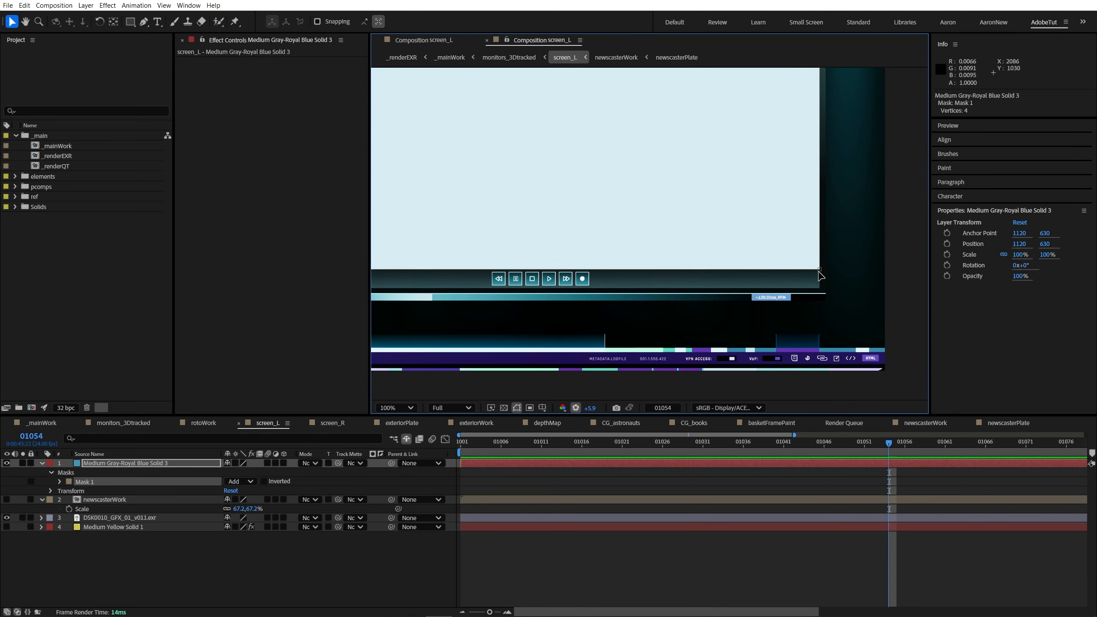
pyautogui.scroll(-1, 652, 233)
# - Temporarily hide the solid and align the mask's right edge with the video player frame
pyautogui.click(7, 463)
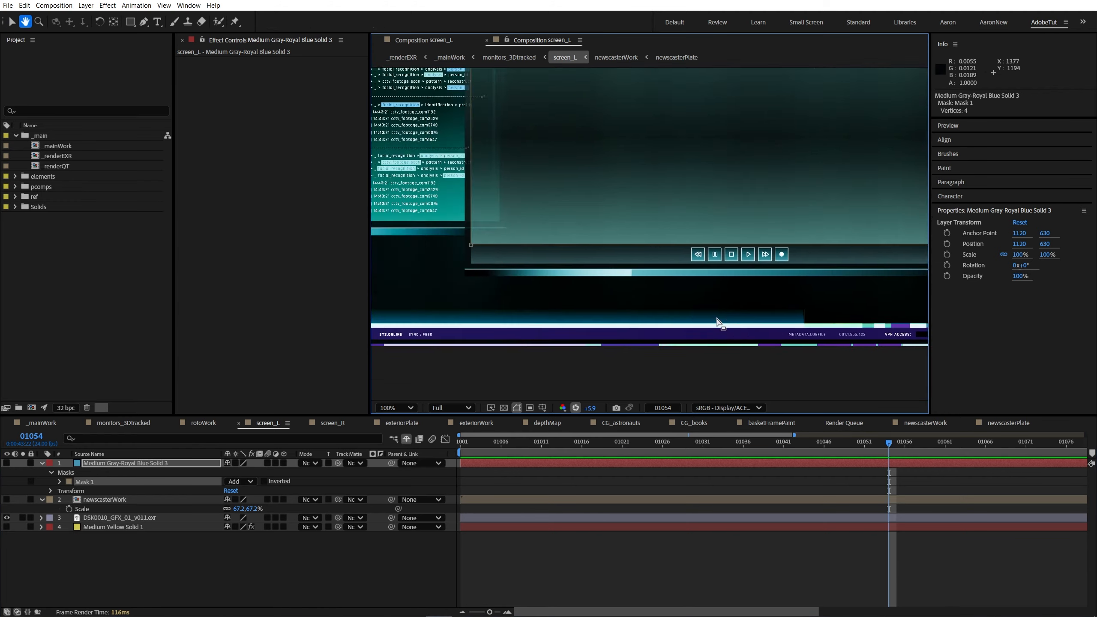
pyautogui.scroll(1, 654, 263)
pyautogui.moveTo(864, 169); pyautogui.dragTo(624, 288)
pyautogui.scroll(1, 625, 288)
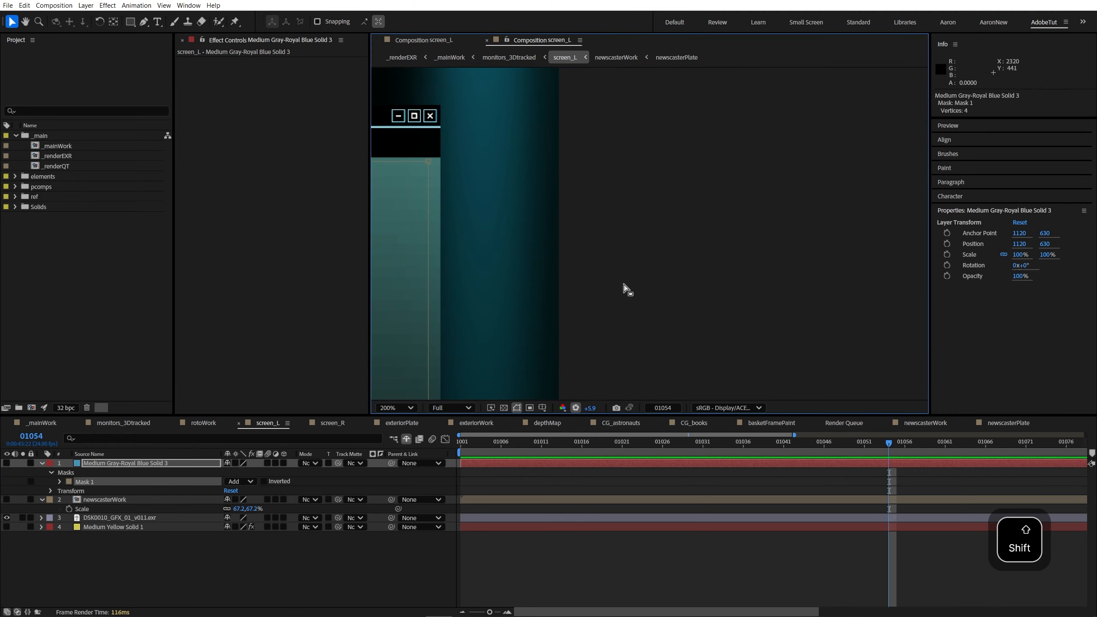
pyautogui.moveTo(441, 281); pyautogui.dragTo(613, 200)
pyautogui.scroll(-2, 519, 249)
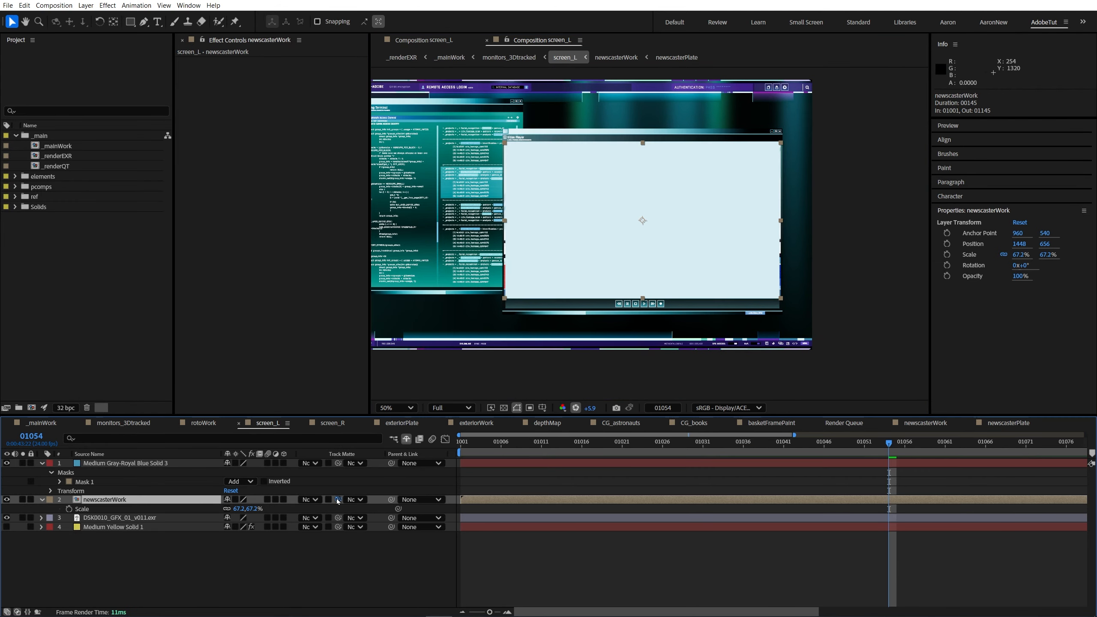
# - Assign the masked solid as newscasterWork's track matte and fit the layer at 69.3% scale and position 1448, 652
pyautogui.moveTo(338, 500); pyautogui.dragTo(97, 466)
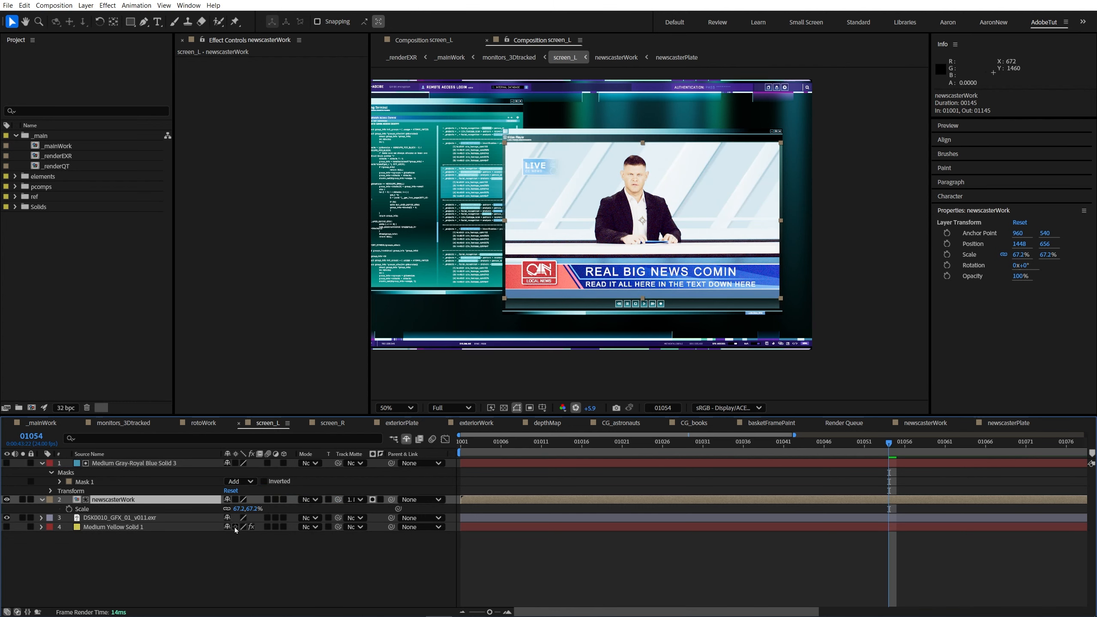
pyautogui.moveTo(237, 508); pyautogui.dragTo(250, 509)
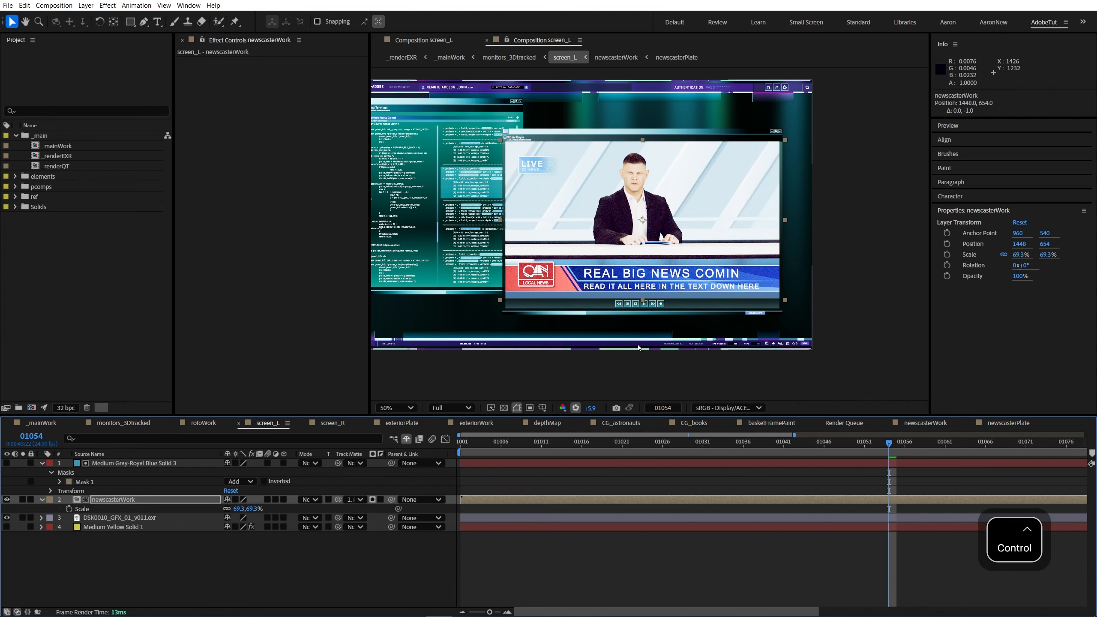
pyautogui.press('Up')
pyautogui.press('Up')
pyautogui.press('Up')
pyautogui.press('Up')
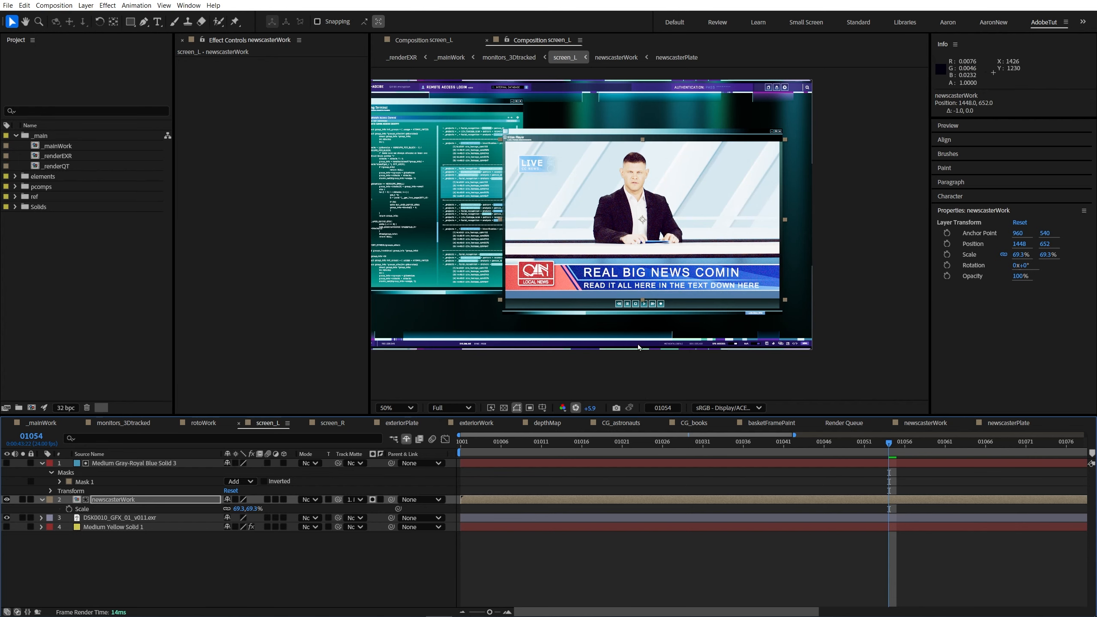
# - Reset the viewer exposure and review the matted newscast in screen_L in a maximized viewer
pyautogui.scroll(4, 474, 285)
pyautogui.hotkey('shift', '/')
pyautogui.press('F2')
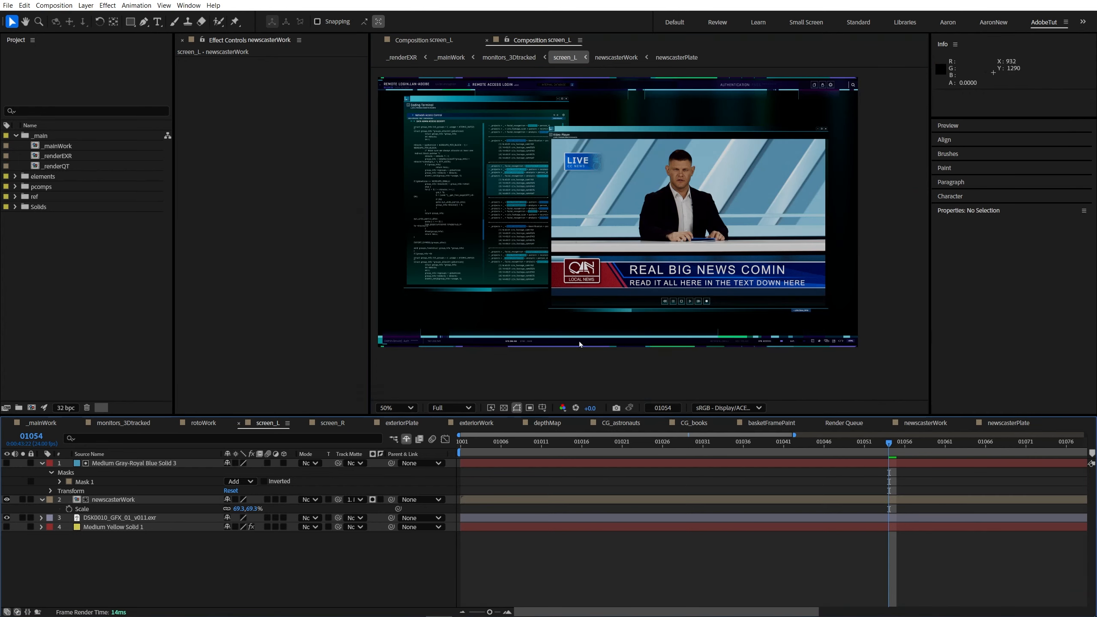
pyautogui.press('`')
pyautogui.hotkey('shift', '/')
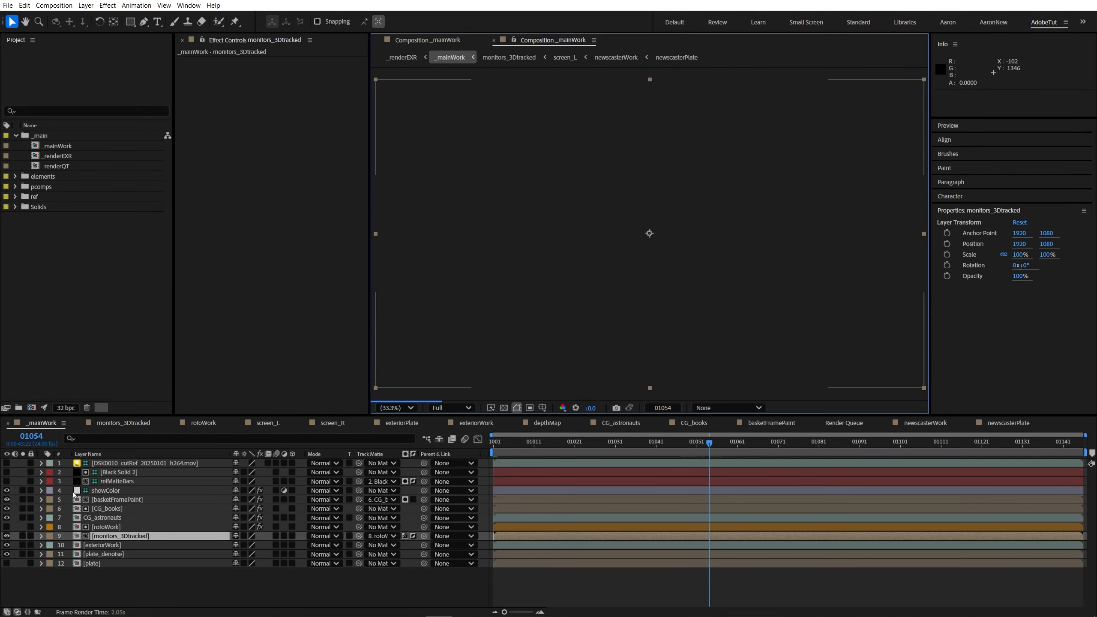
# - View the full _mainWork composite at frame 1001 in a maximized viewer and restore the workspace
pyautogui.press('Home')
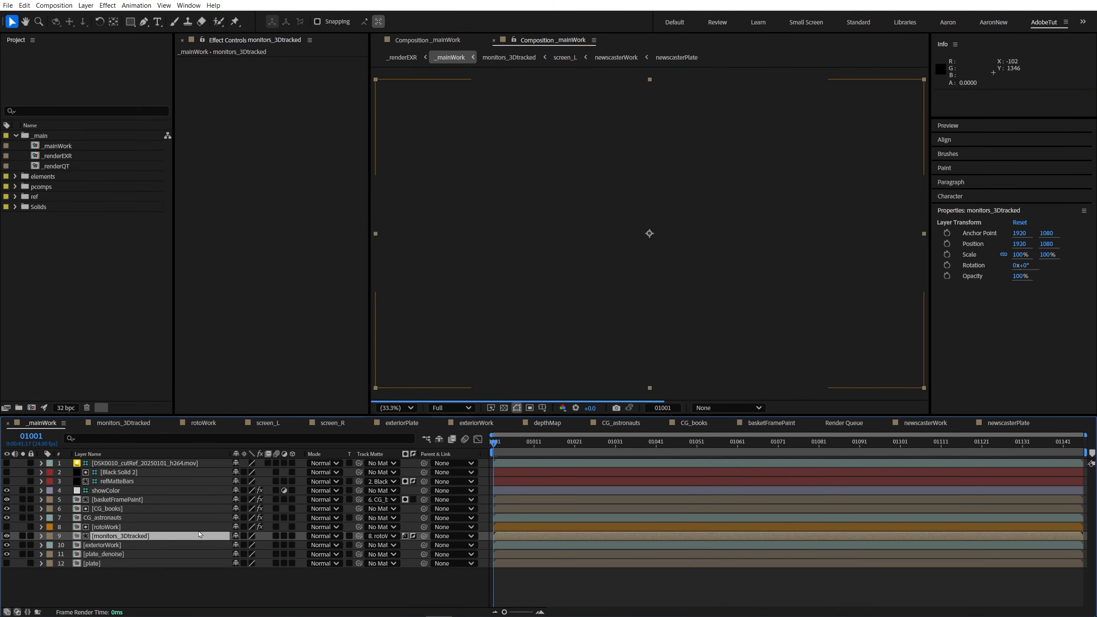
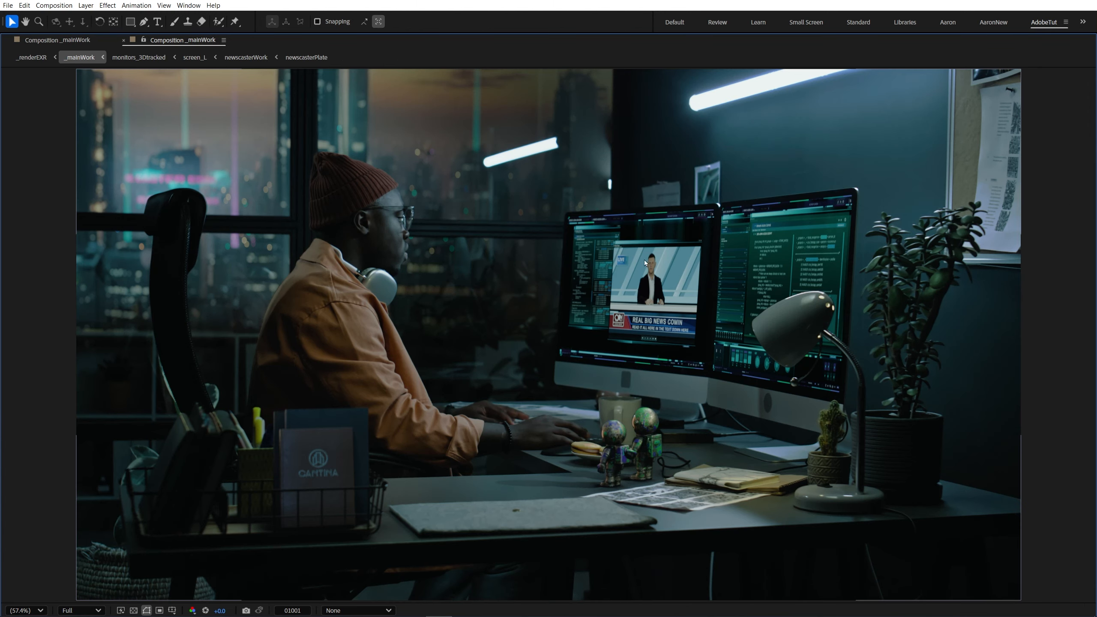
pyautogui.press(',')
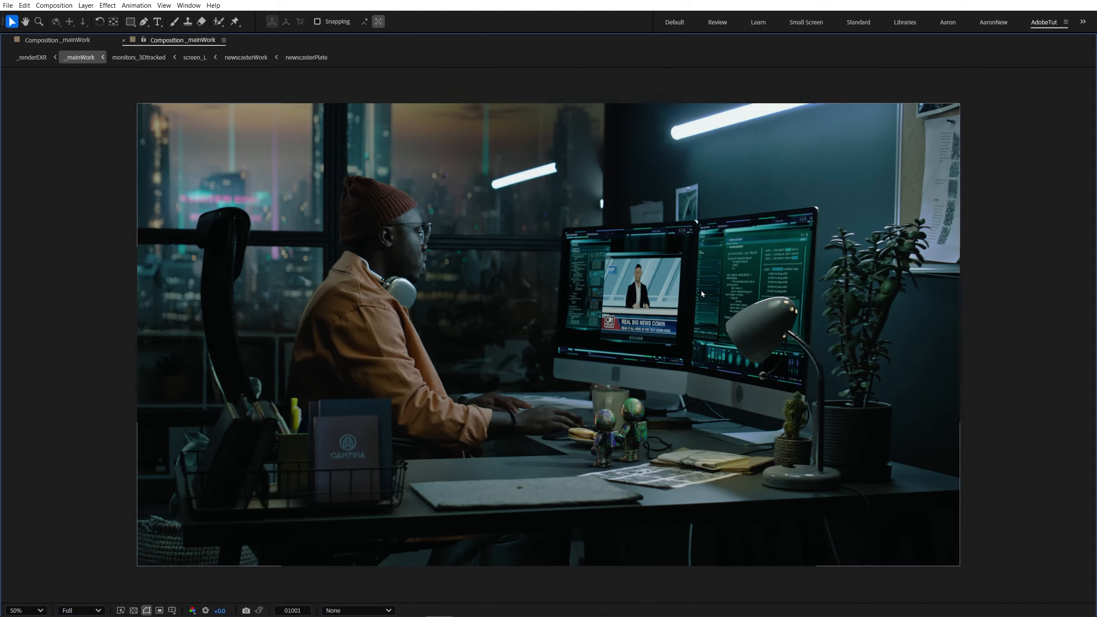
pyautogui.press('`')
# - Examine the newscast's black levels on the left monitor in _mainWork at viewer exposures of +7.7, +10.3 and +8.4
pyautogui.moveTo(797, 258); pyautogui.dragTo(683, 288)
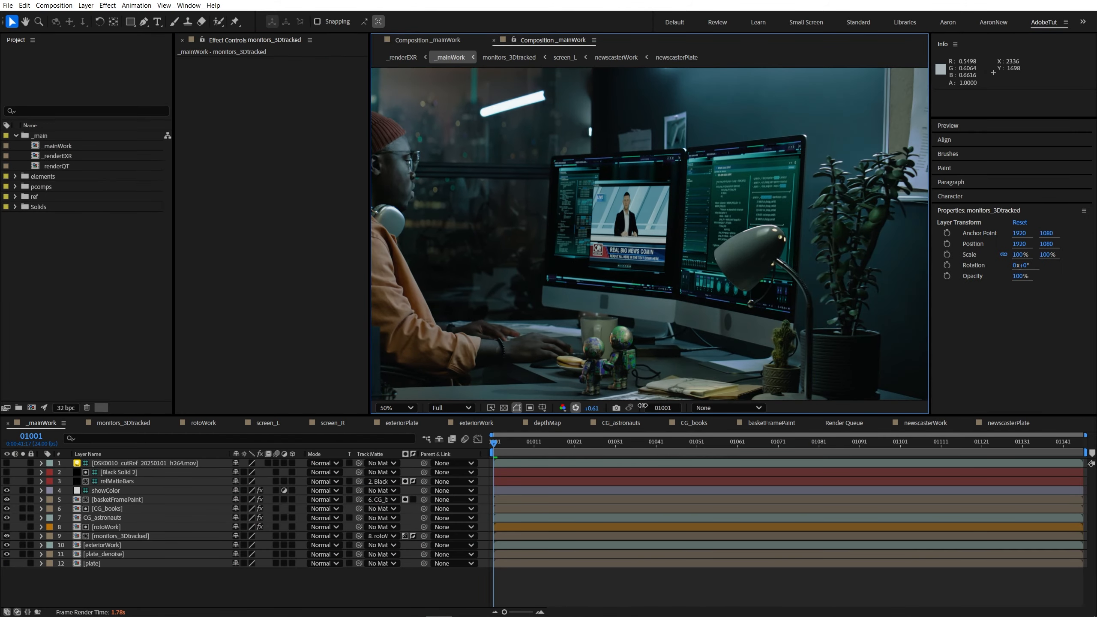
pyautogui.moveTo(591, 408); pyautogui.dragTo(969, 374)
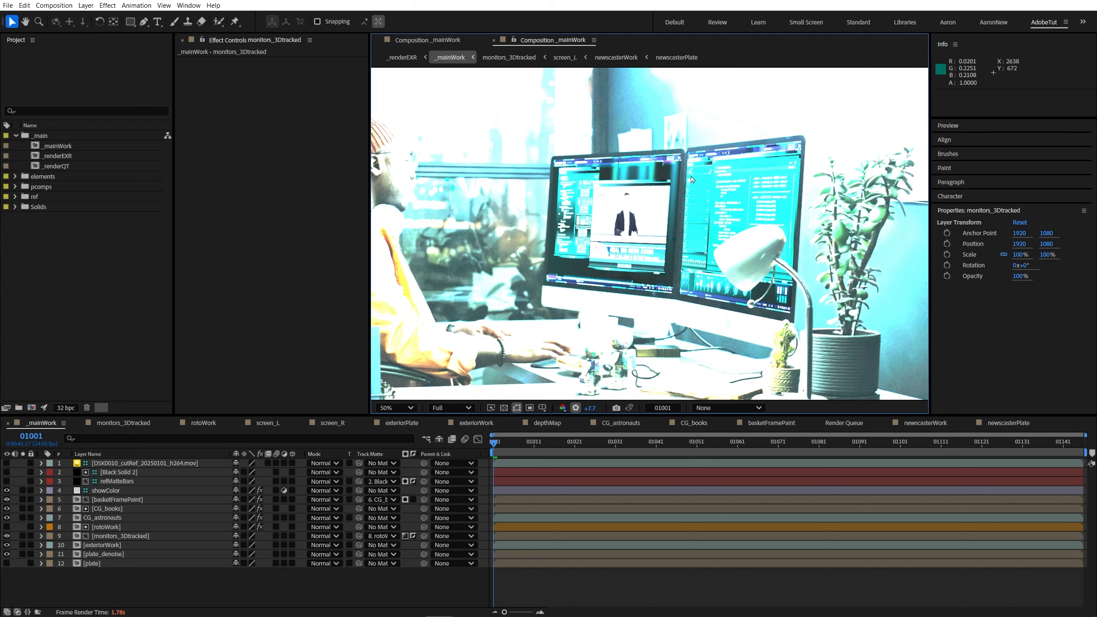
pyautogui.scroll(1, 676, 199)
pyautogui.press('space')
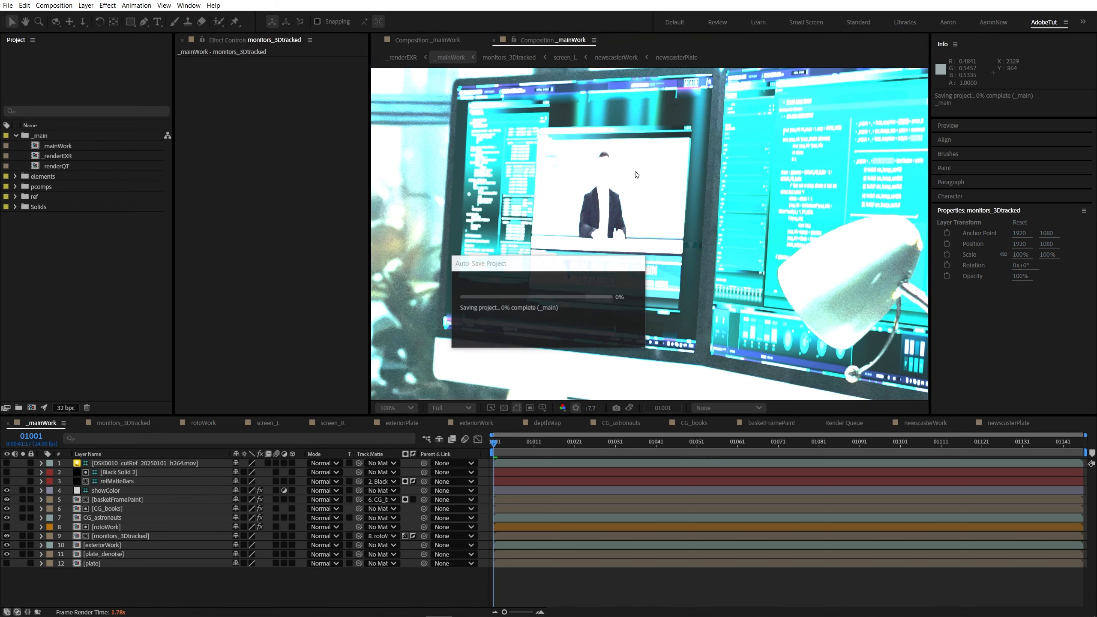
pyautogui.press('space')
pyautogui.moveTo(592, 407); pyautogui.dragTo(746, 393)
pyautogui.scroll(1, 533, 302)
pyautogui.press('space')
pyautogui.moveTo(533, 303); pyautogui.dragTo(534, 265)
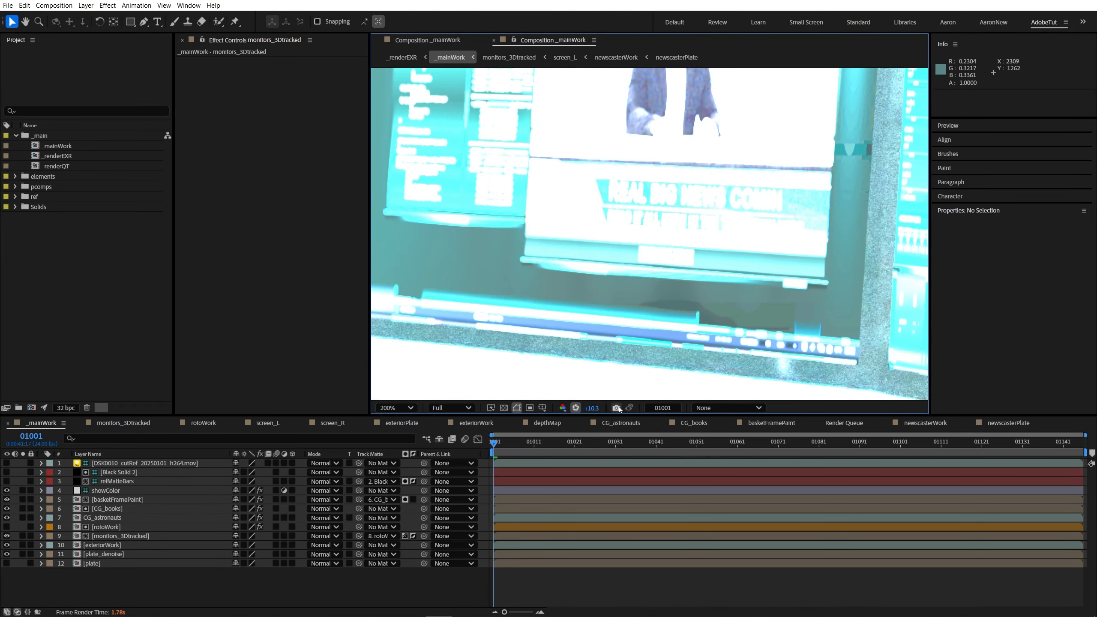
pyautogui.moveTo(592, 409); pyautogui.dragTo(563, 367)
pyautogui.scroll(-1, 547, 284)
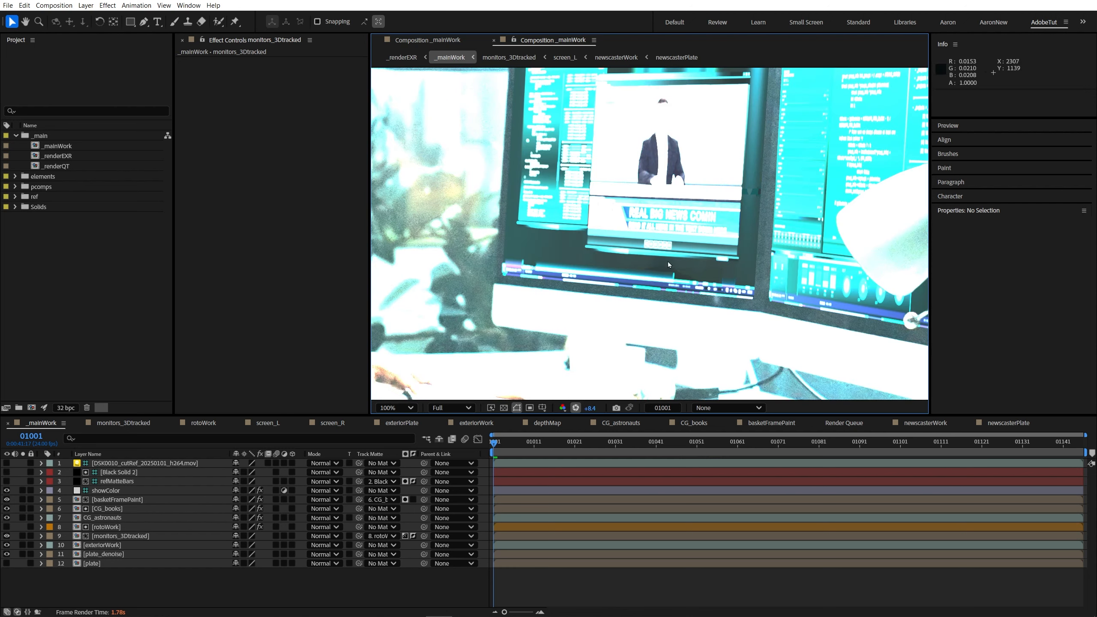
pyautogui.scroll(2, 575, 250)
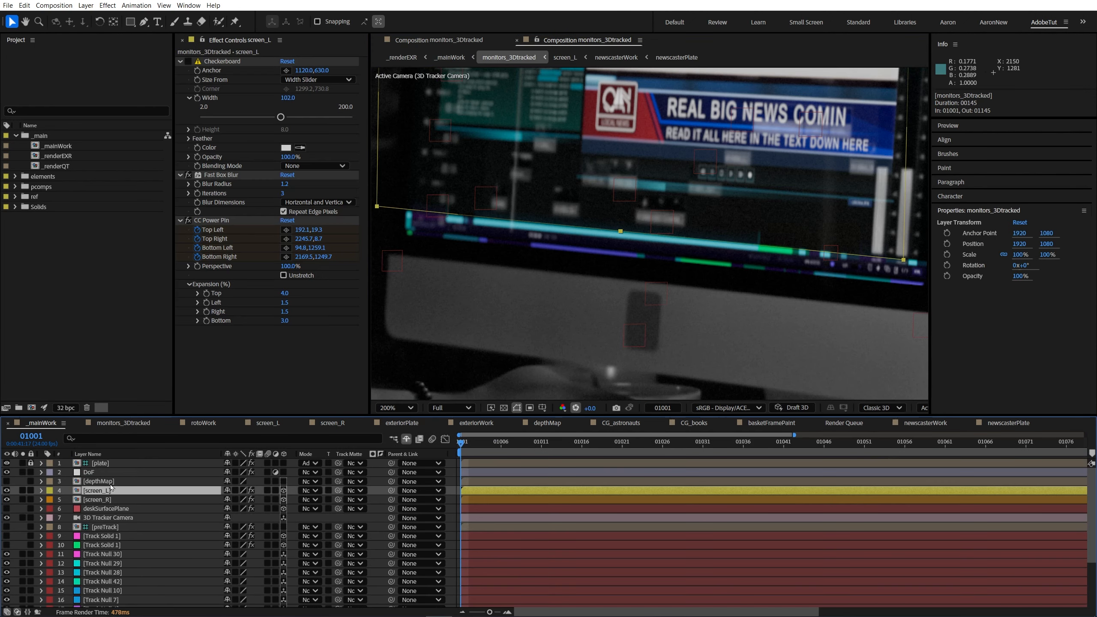
# - Open screen_L from monitors_3Dtracked and compare the newscast's dark tones with the surrounding graphics at exposures of +11.9 and +6.8
pyautogui.doubleClick(104, 491)
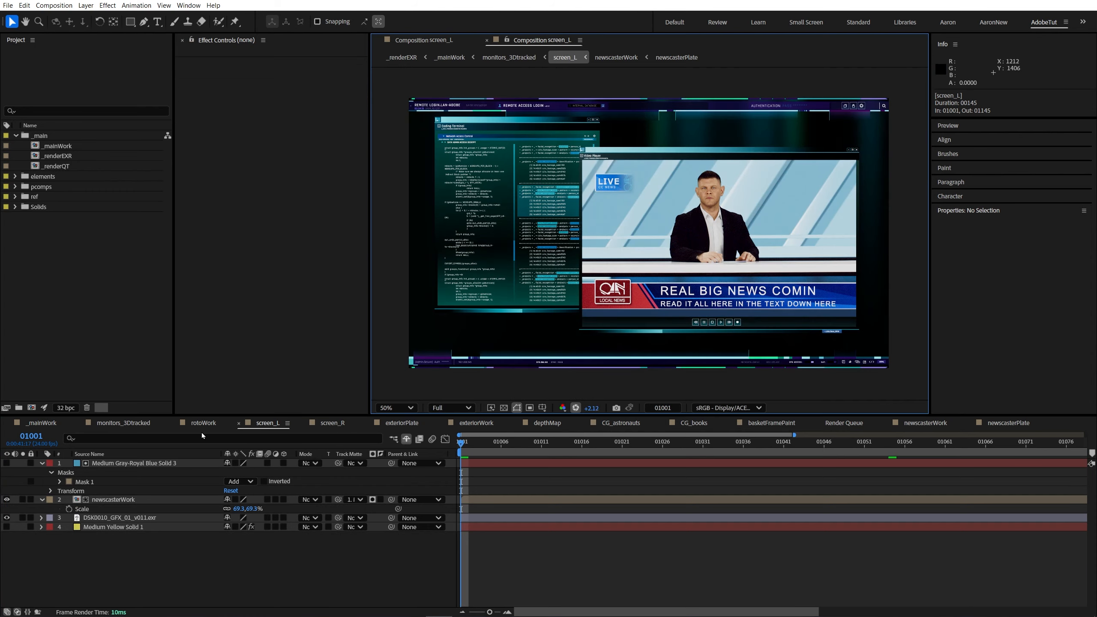
pyautogui.moveTo(590, 408); pyautogui.dragTo(632, 408)
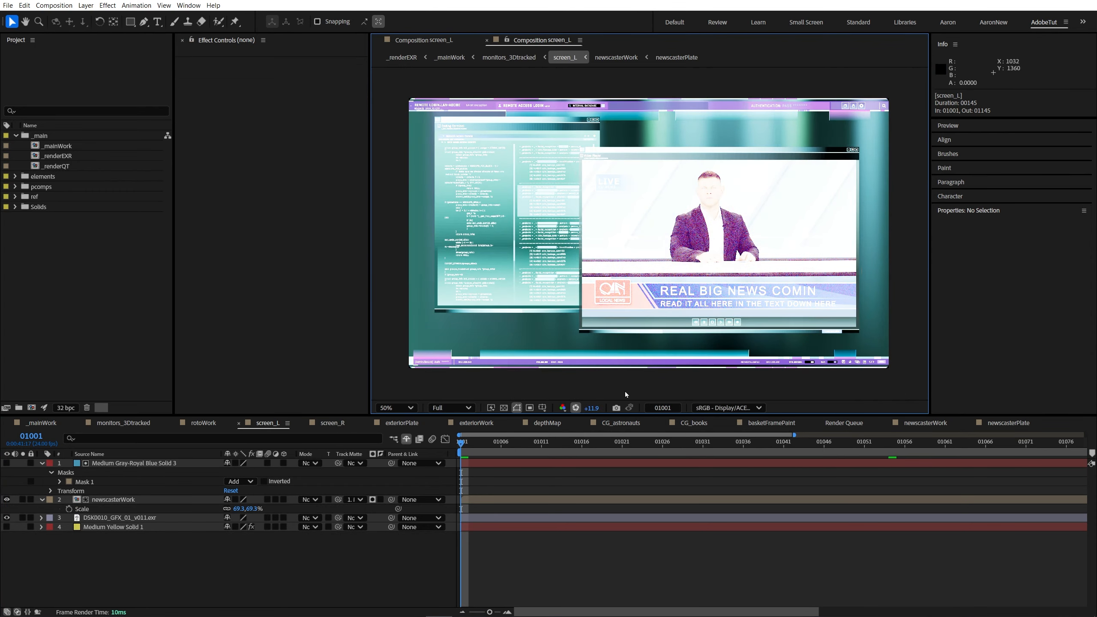
pyautogui.moveTo(593, 409); pyautogui.dragTo(284, 400)
# - Add a Levels effect to newscasterWork and slightly raise Green Output Black to neutralize the suit's purple tint
pyautogui.hotkey('ctrl', 'space')
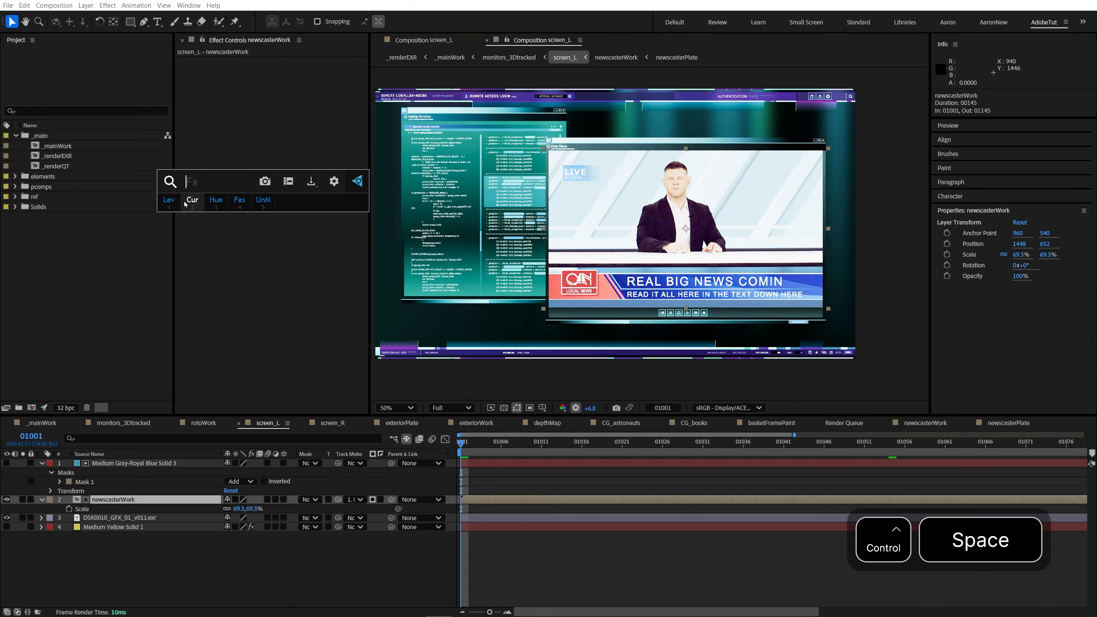
pyautogui.click(168, 203)
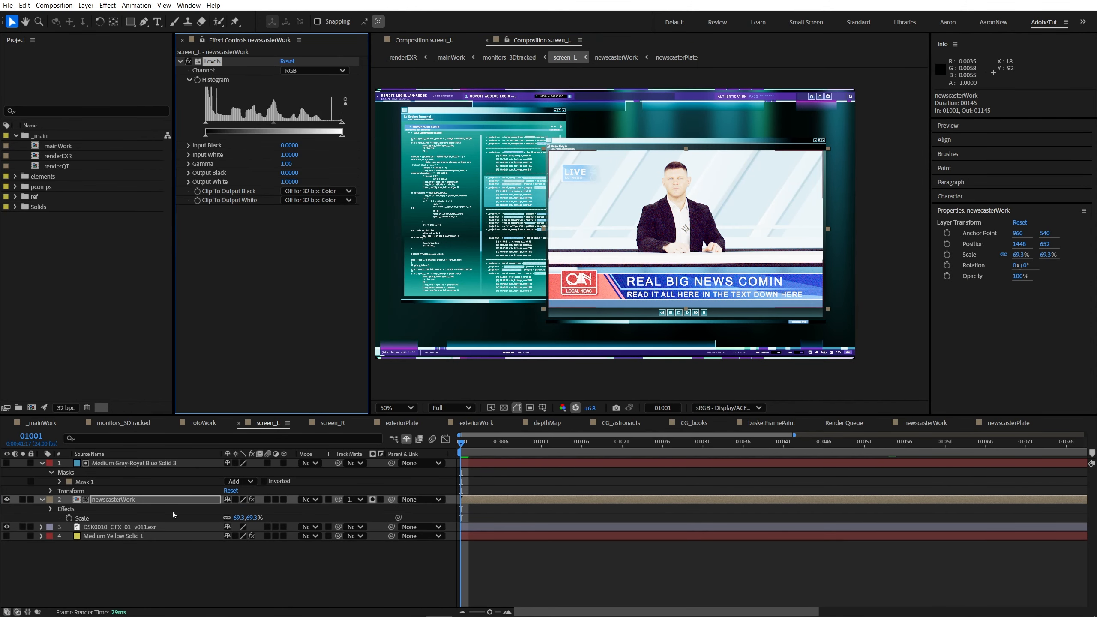
pyautogui.click(300, 71)
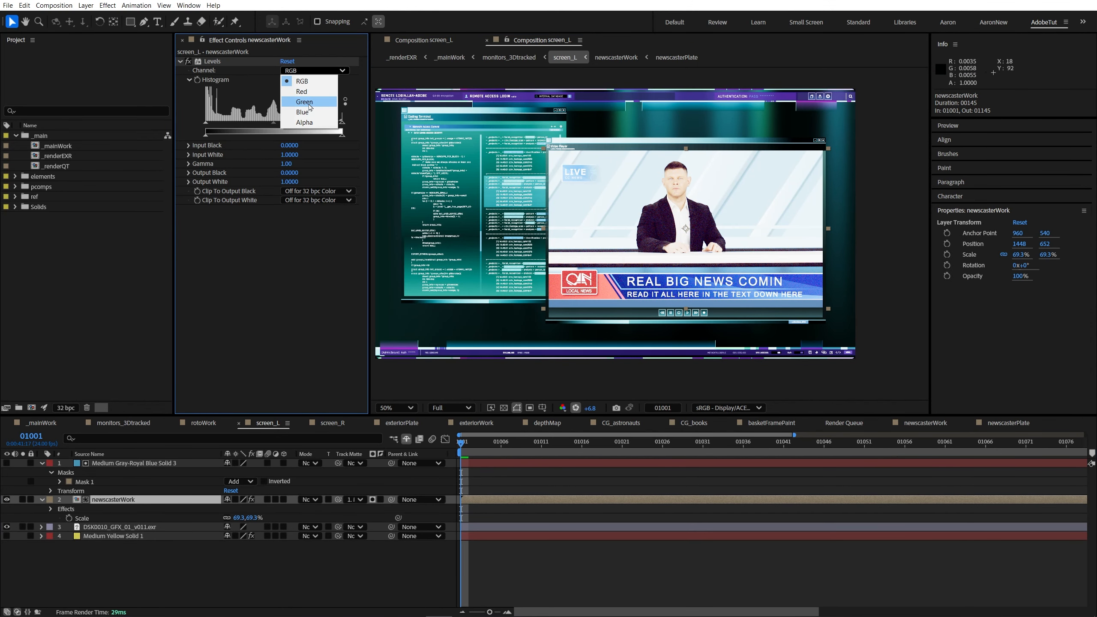
pyautogui.click(305, 102)
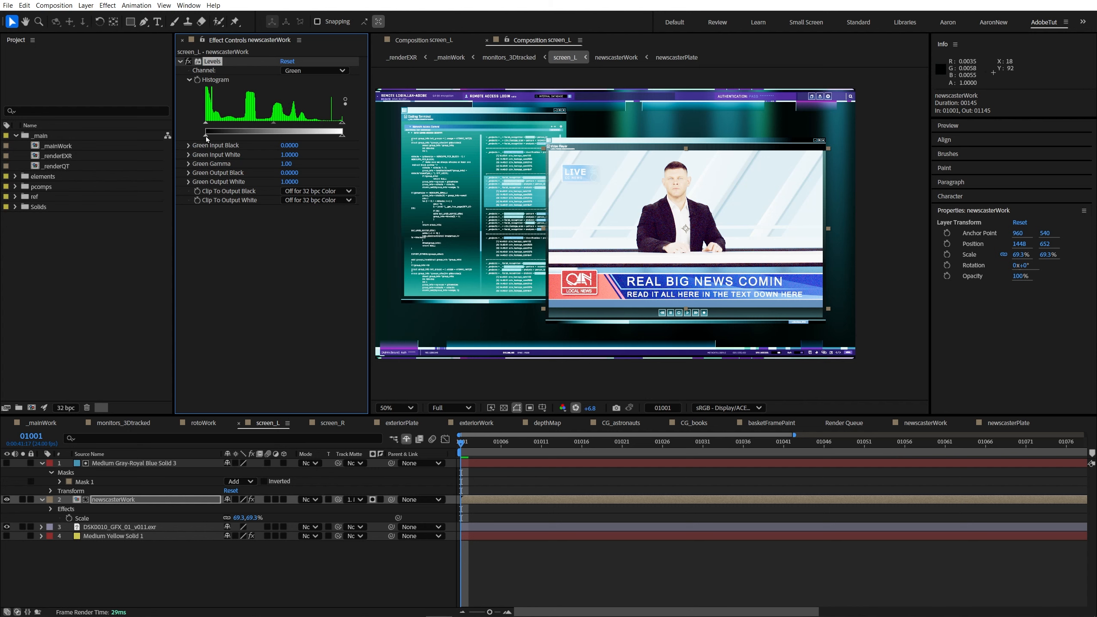
pyautogui.moveTo(206, 137); pyautogui.dragTo(207, 138)
pyautogui.scroll(2, 658, 234)
pyautogui.moveTo(709, 215); pyautogui.dragTo(659, 243)
pyautogui.moveTo(208, 137); pyautogui.dragTo(207, 138)
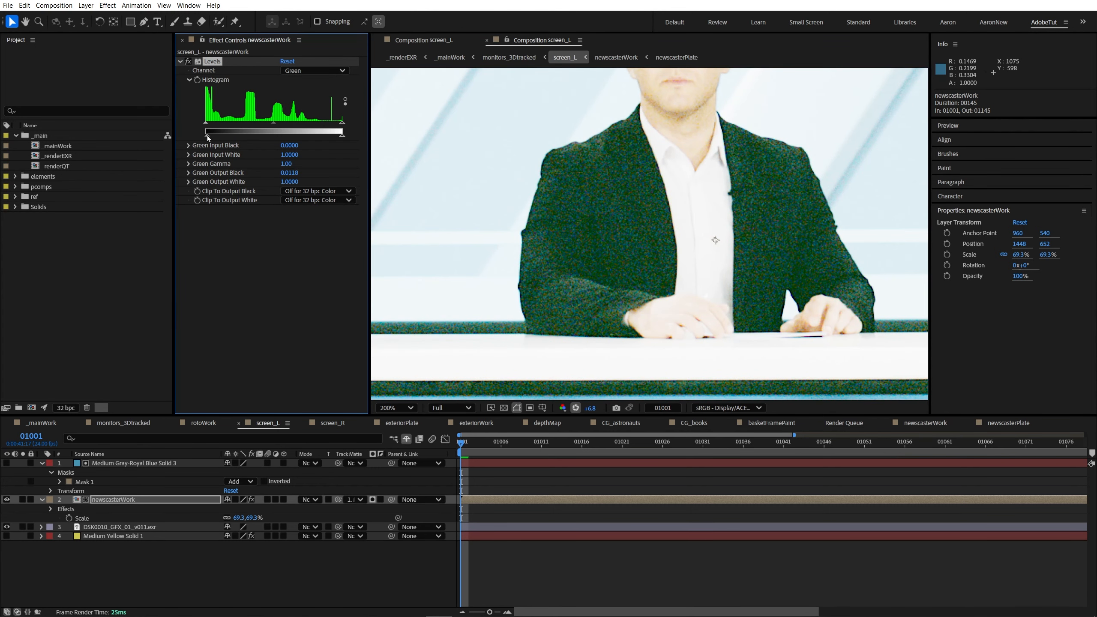
pyautogui.moveTo(283, 172); pyautogui.dragTo(284, 172)
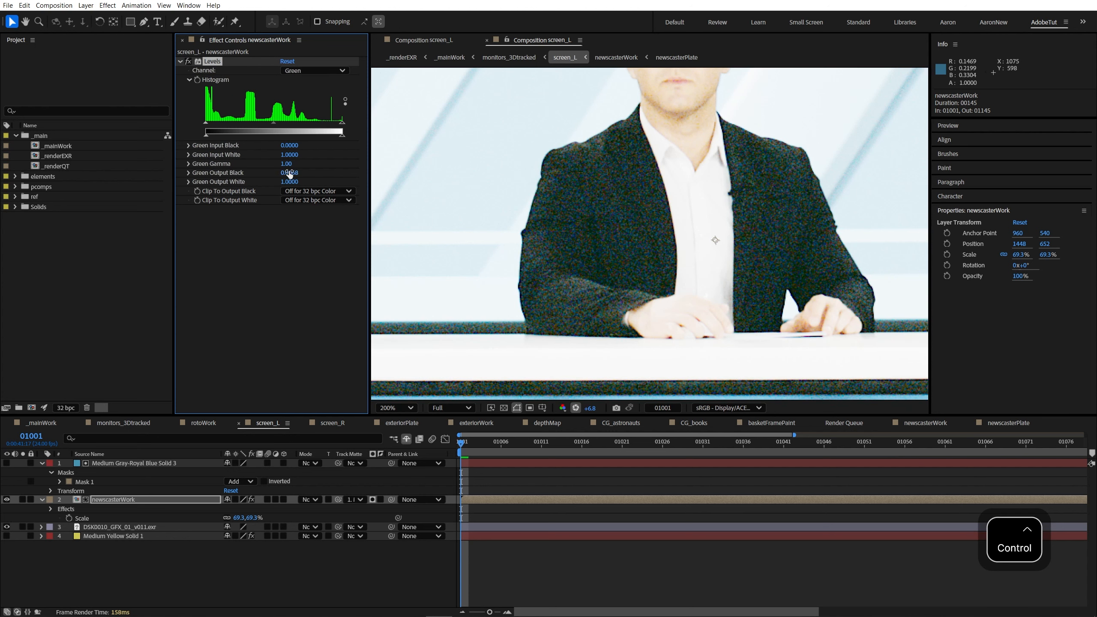
# - Set the Blue Output Black of newscasterWork's Levels effect to 0.0050
pyautogui.press(',')
pyautogui.click(304, 71)
pyautogui.click(303, 111)
pyautogui.moveTo(288, 173); pyautogui.dragTo(289, 173)
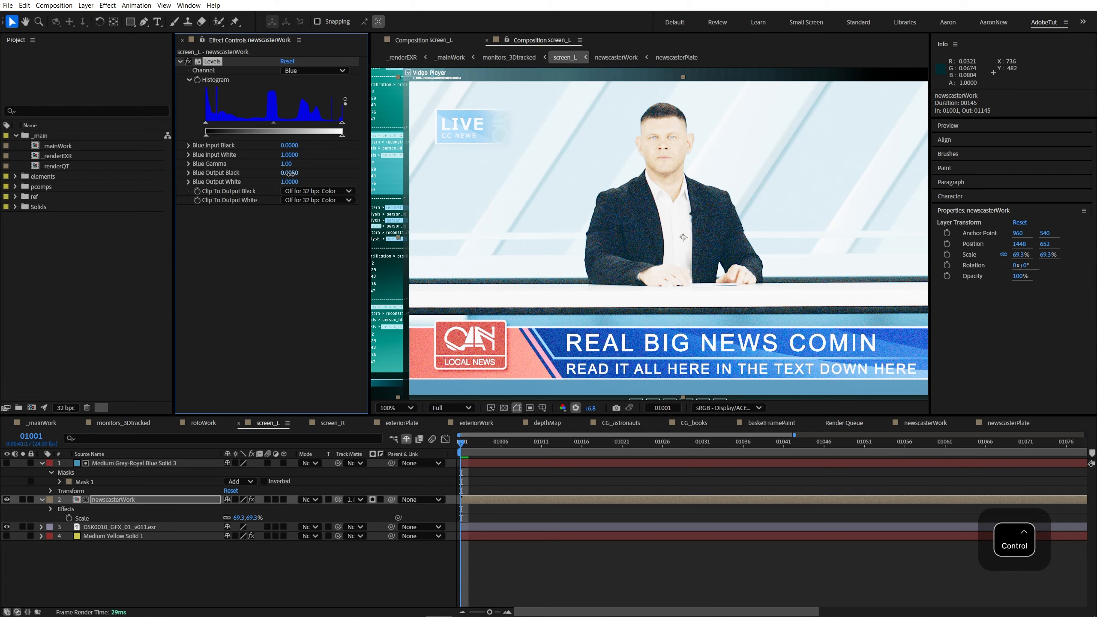
# - Return to _mainWork and check the color-adjusted newscast on the left monitor up close
pyautogui.click(41, 423)
pyautogui.scroll(1, 571, 203)
pyautogui.moveTo(570, 203); pyautogui.dragTo(605, 276)
pyautogui.scroll(-1, 604, 277)
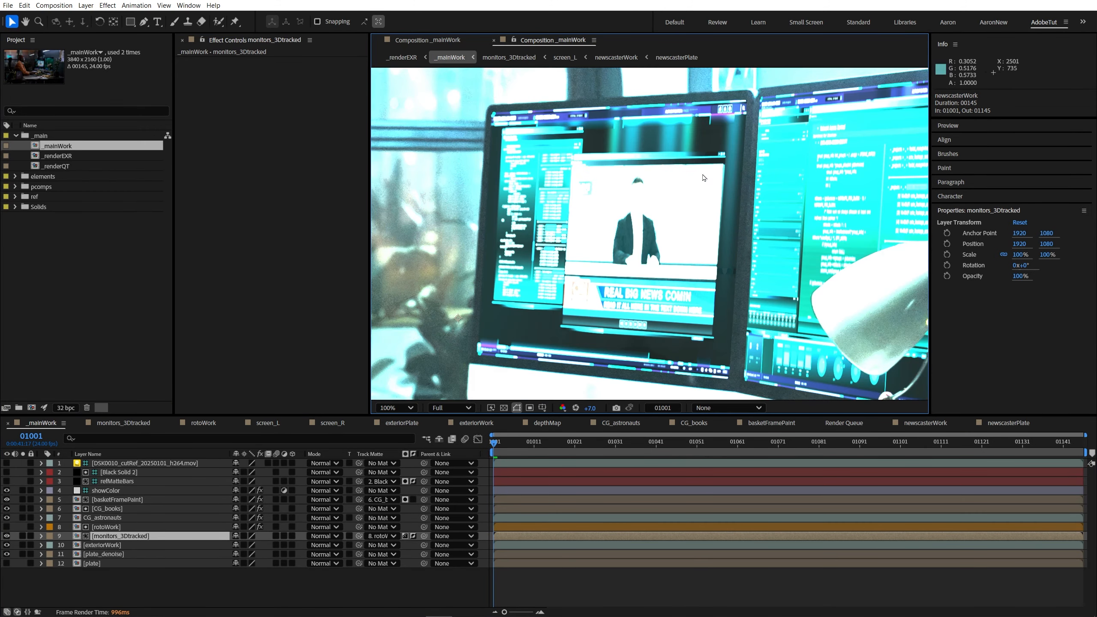
# - Reset the viewer exposure, inspect the full _mainWork frame enlarged, and play back the composite with the newscast
pyautogui.click(577, 408)
pyautogui.press('`')
pyautogui.hotkey('shift', '/')
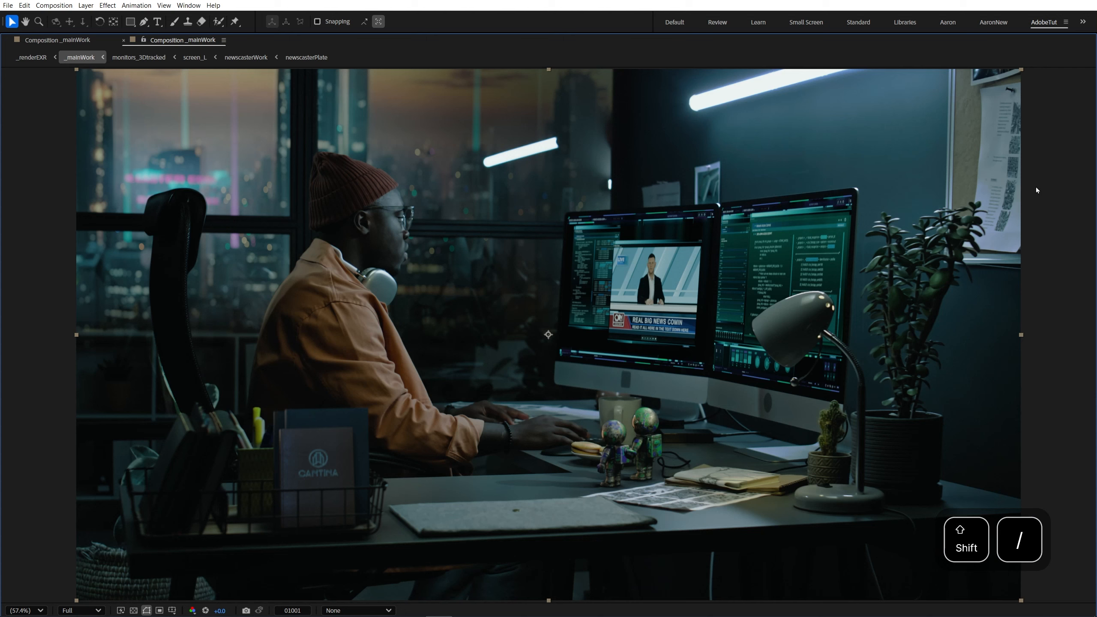
pyautogui.press('`')
pyautogui.press('space')
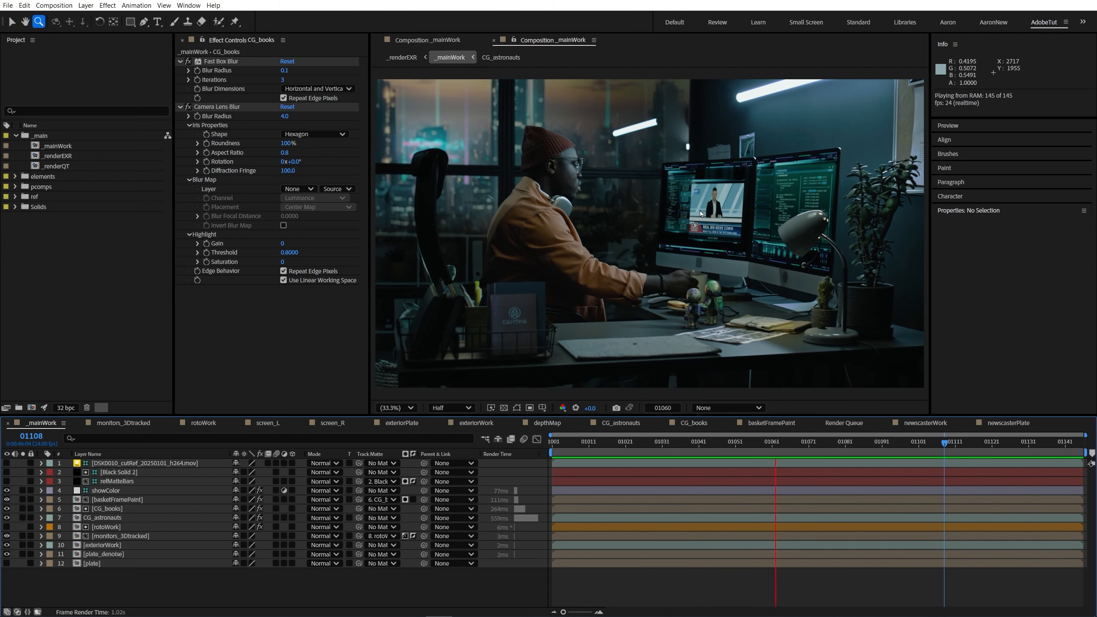
pyautogui.click(665, 442)
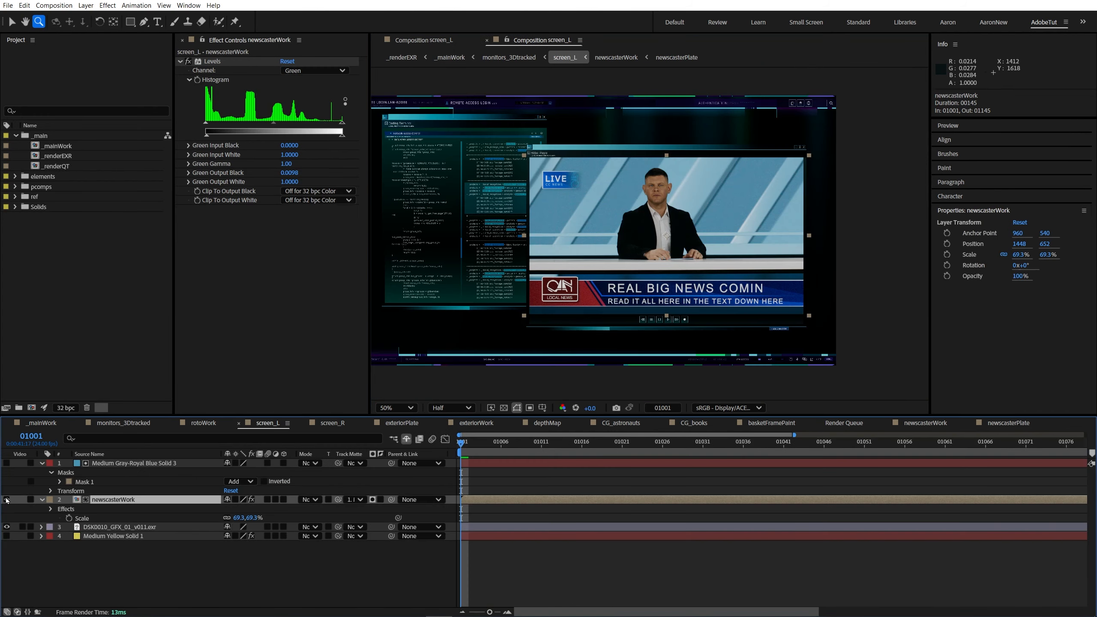
# - Open newscasterWork from screen_L and add an adjustment layer named cc just above the noise layer
pyautogui.doubleClick(113, 500)
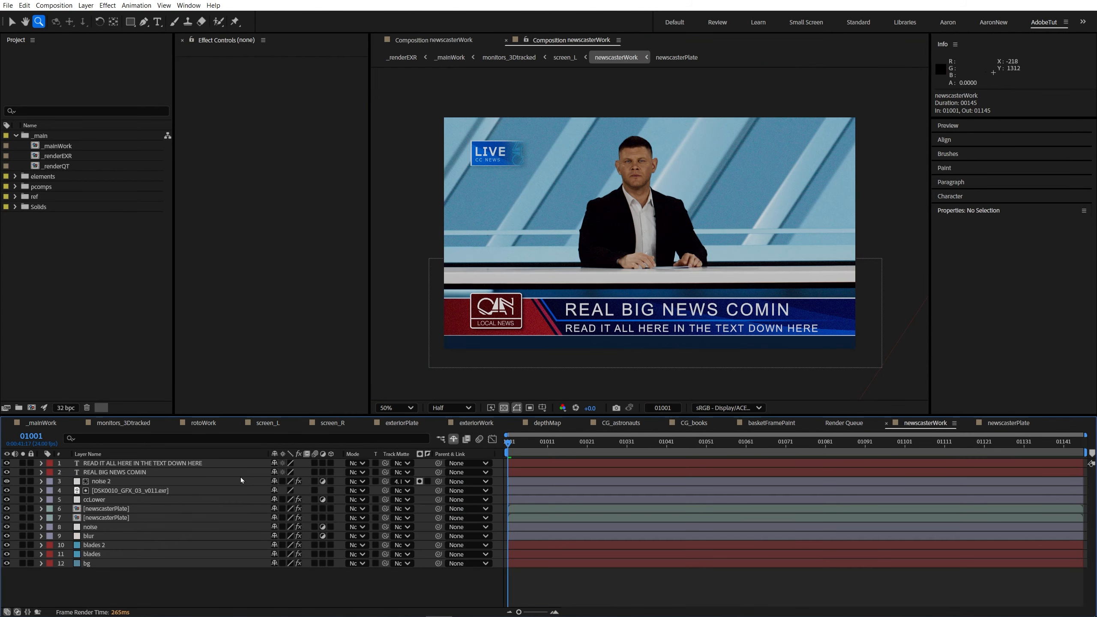
pyautogui.click(102, 528)
pyautogui.hotkey('ctrl', 'alt', 'y')
pyautogui.press('Return')
pyautogui.write('cc')
pyautogui.press('Return')
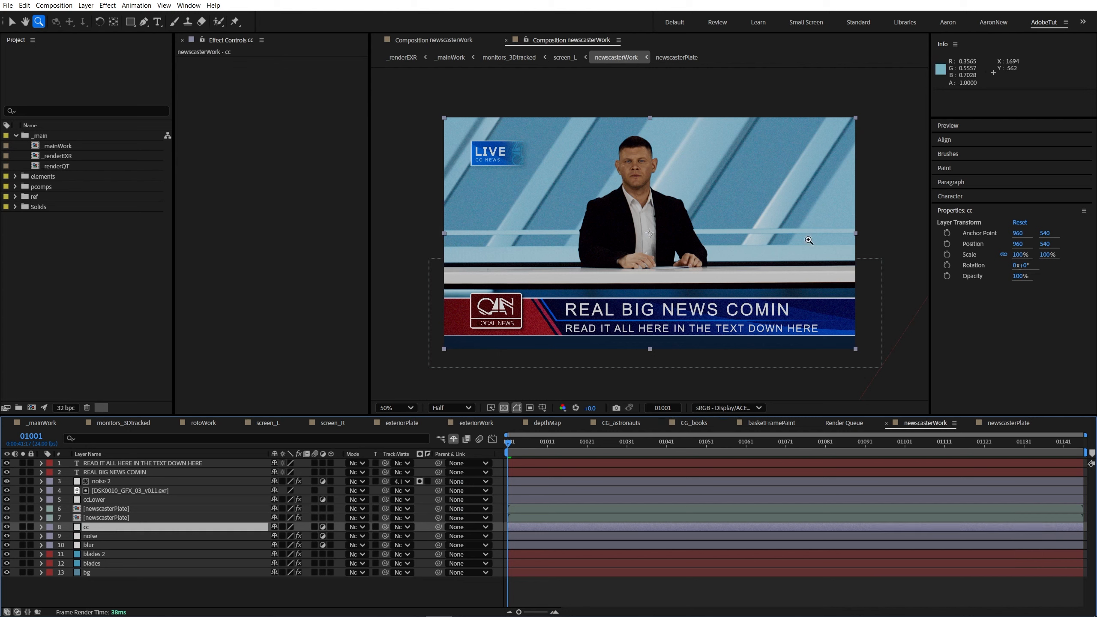
# - Add Hue/Saturation and Levels effects to the cc layer and set the Levels gamma to 0.71
pyautogui.hotkey('ctrl', 'space')
pyautogui.write('hue')
pyautogui.press('Return')
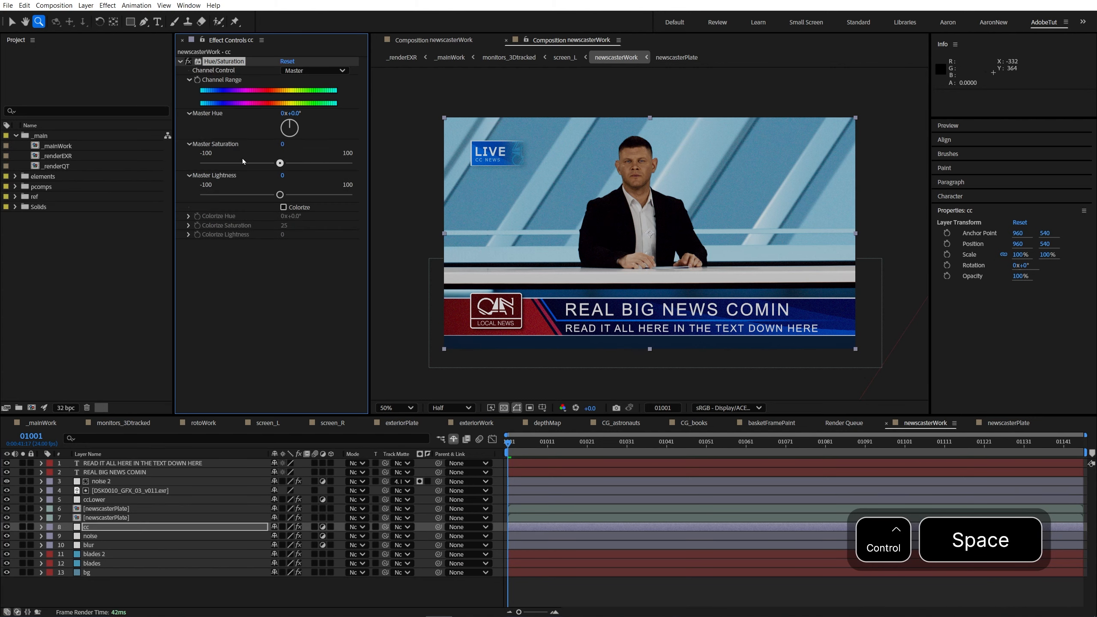
pyautogui.hotkey('ctrl', 'space')
pyautogui.write('lev')
pyautogui.press('Return')
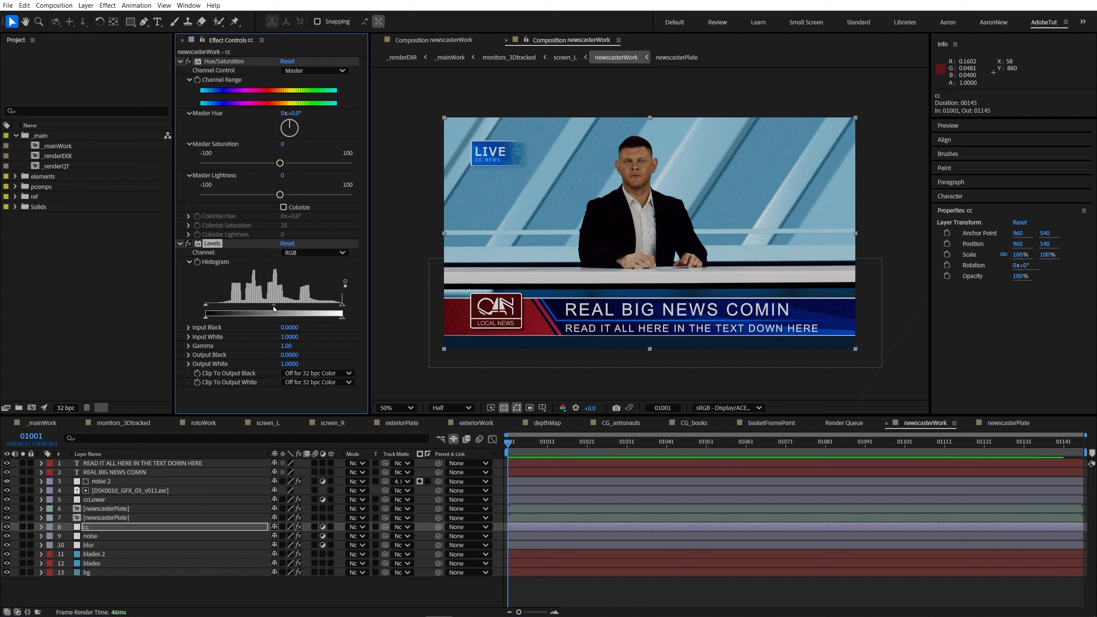
pyautogui.moveTo(273, 305); pyautogui.dragTo(290, 307)
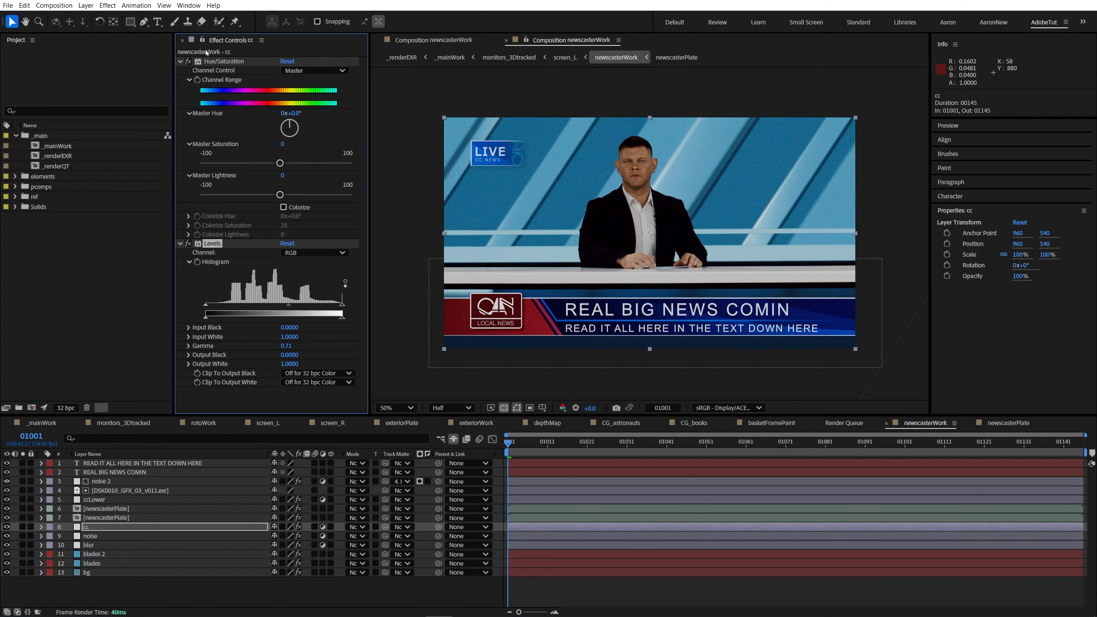
# - Place Hue/Saturation after Levels on cc with Master Hue at +2.0°, and slightly lower the Levels Output White
pyautogui.moveTo(211, 61); pyautogui.dragTo(242, 339)
pyautogui.moveTo(295, 261); pyautogui.dragTo(270, 262)
pyautogui.moveTo(286, 167); pyautogui.dragTo(308, 204)
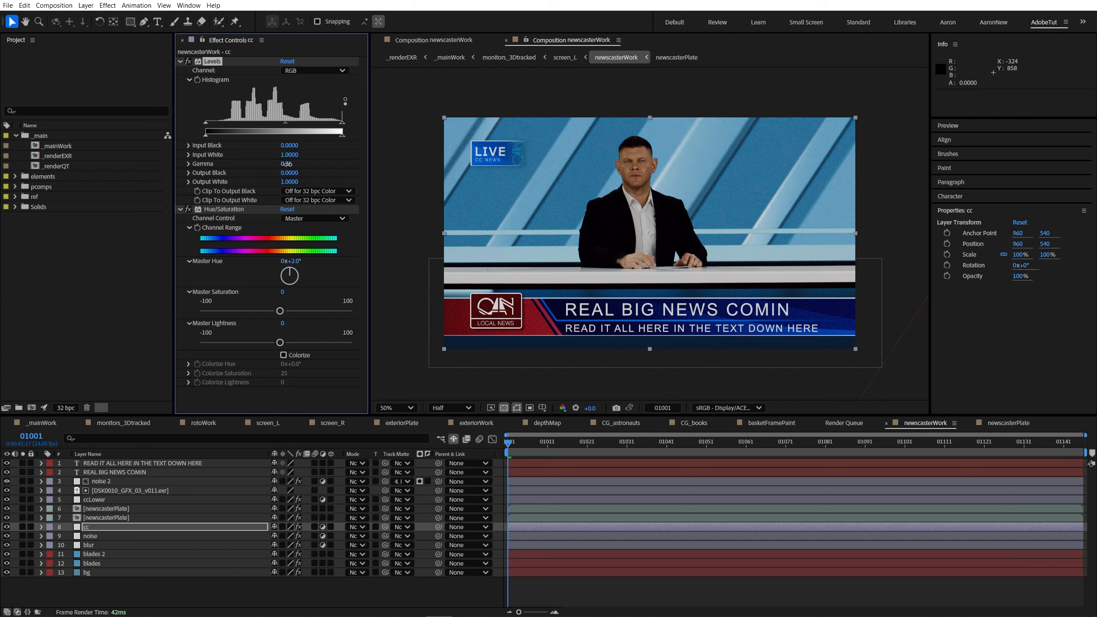
pyautogui.moveTo(342, 135)
pyautogui.mouseDown()
pyautogui.moveTo(274, 137)
pyautogui.moveTo(324, 136)
pyautogui.mouseUp()
# - Add an adjustment layer named vignette directly above cc
pyautogui.hotkey('ctrl', 'alt', 'y')
pyautogui.press('Return')
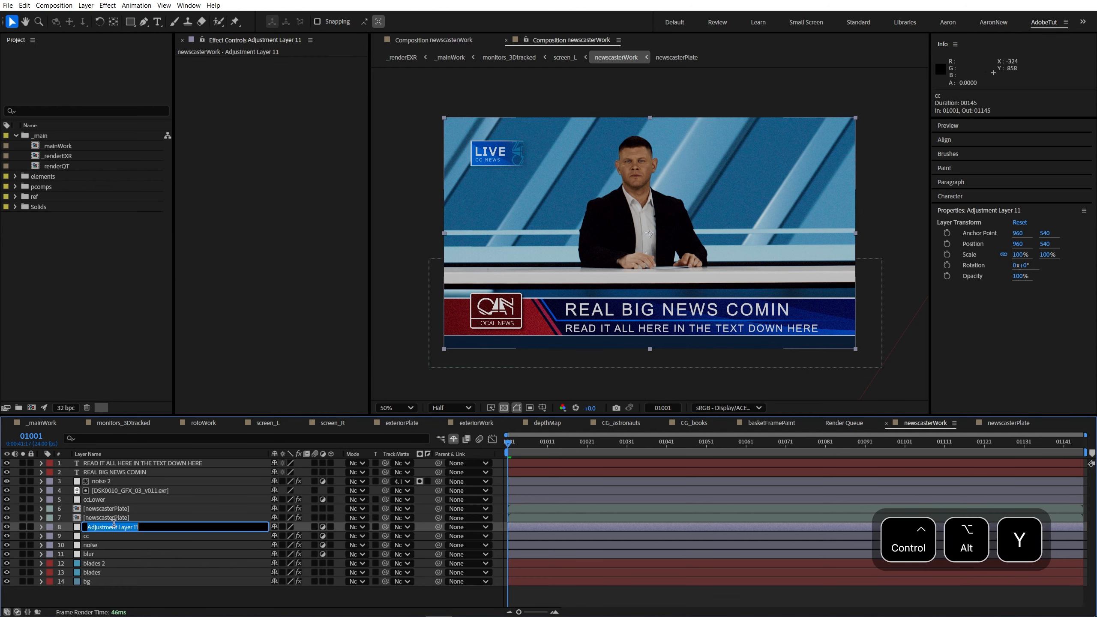
pyautogui.write('vignette')
pyautogui.press('Return')
# - Draw a large elliptical mask around the newscaster on the vignette layer, with a 262-pixel feather and Subtract mode
pyautogui.press(',')
pyautogui.moveTo(130, 21); pyautogui.dragTo(156, 50)
pyautogui.click(154, 48)
pyautogui.moveTo(649, 232); pyautogui.dragTo(732, 174)
pyautogui.press('f')
pyautogui.moveTo(284, 546); pyautogui.dragTo(396, 545)
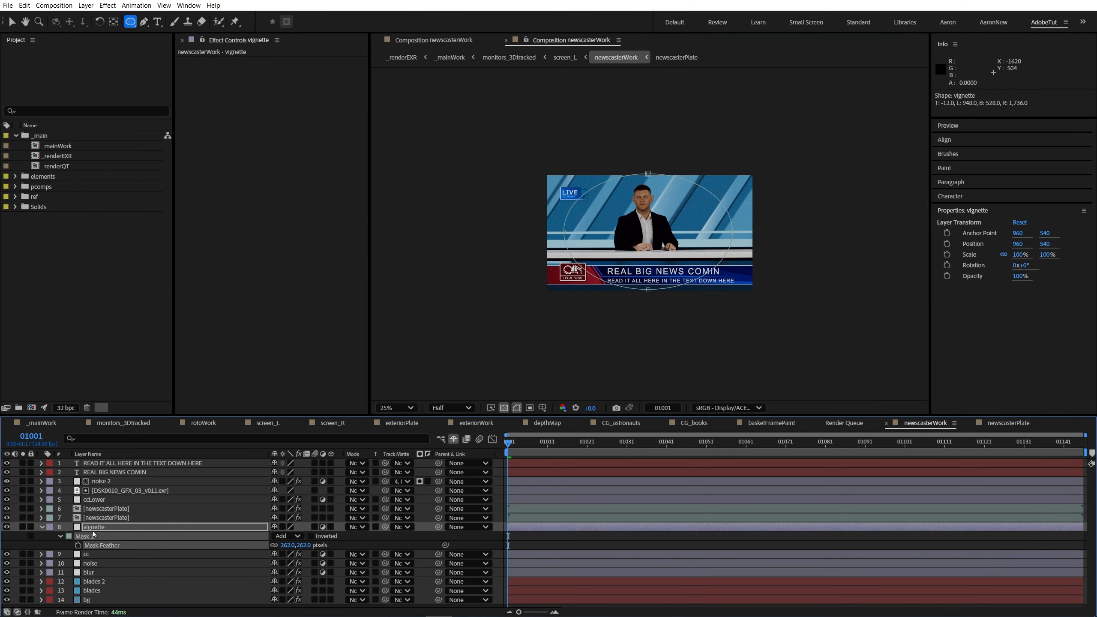
pyautogui.click(197, 527)
pyautogui.scroll(1, 666, 221)
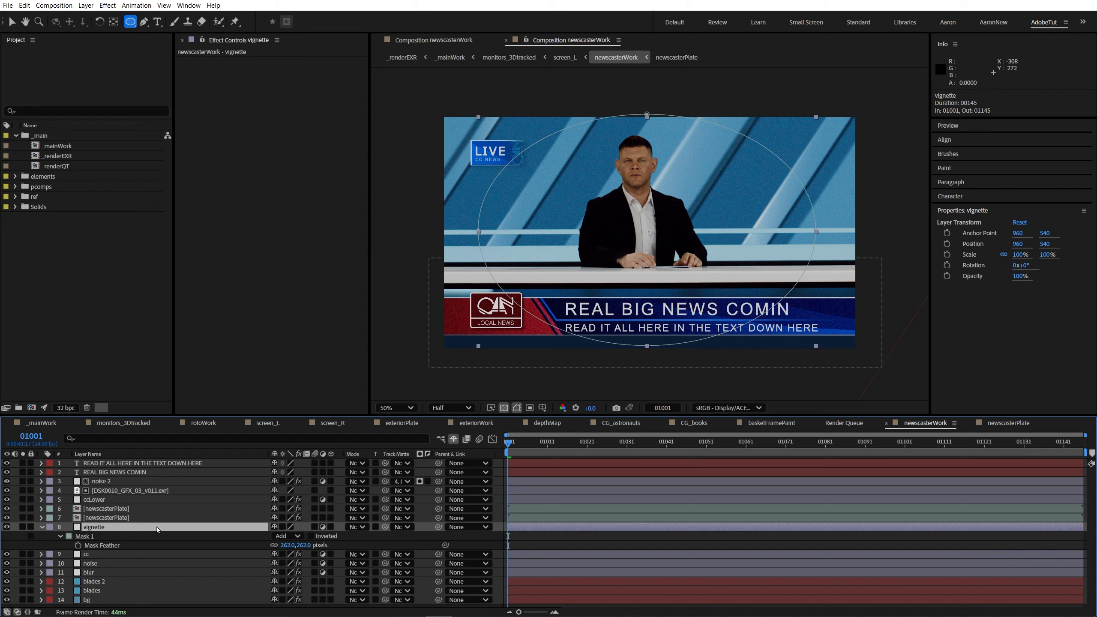
pyautogui.click(288, 536)
pyautogui.click(292, 565)
# - Add a Curves effect to the vignette layer and pull its RGB curve down to darken the frame edges
pyautogui.hotkey('ctrl', 'space')
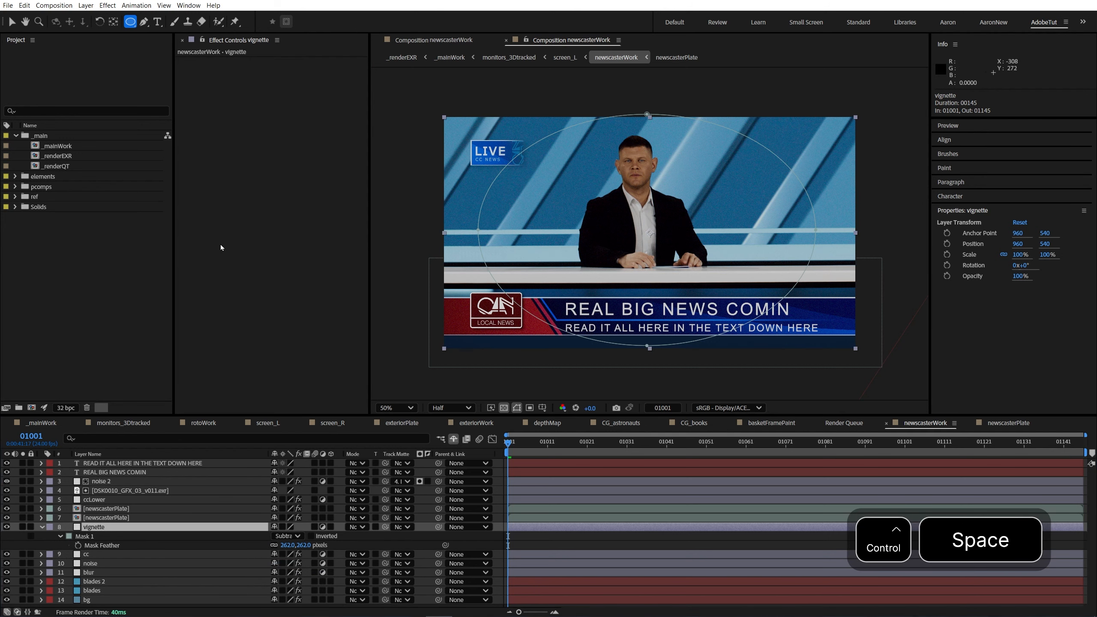
pyautogui.press('Return')
pyautogui.moveTo(250, 177); pyautogui.dragTo(252, 201)
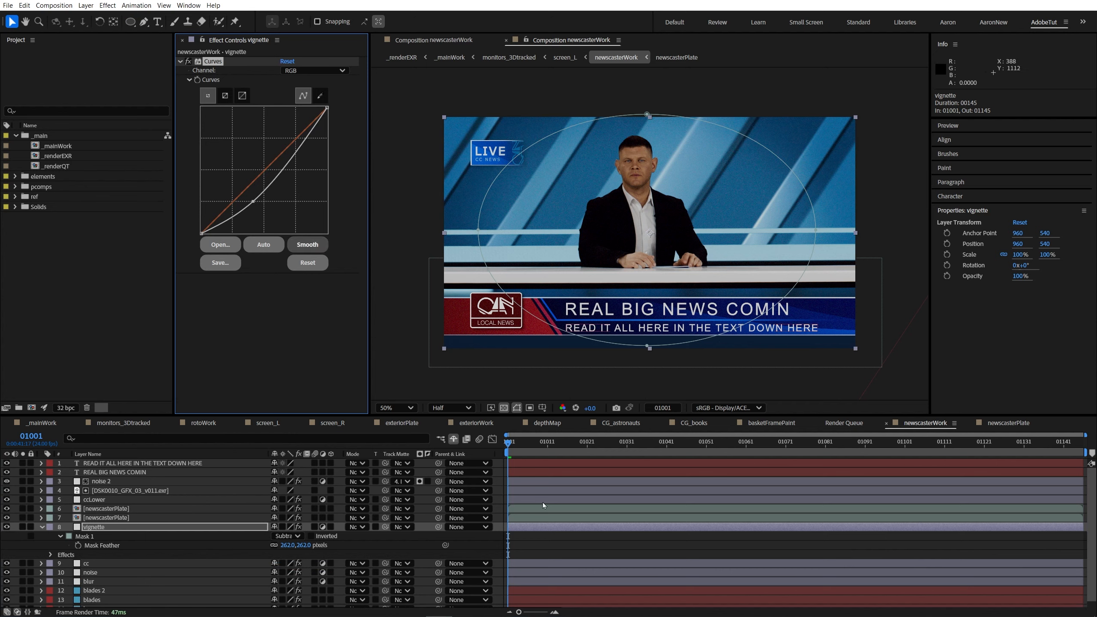
# - Compare the newscast with the vignette layer off and on, at normal and reduced view size, and collapse its properties
pyautogui.press('F2')
pyautogui.click(7, 527)
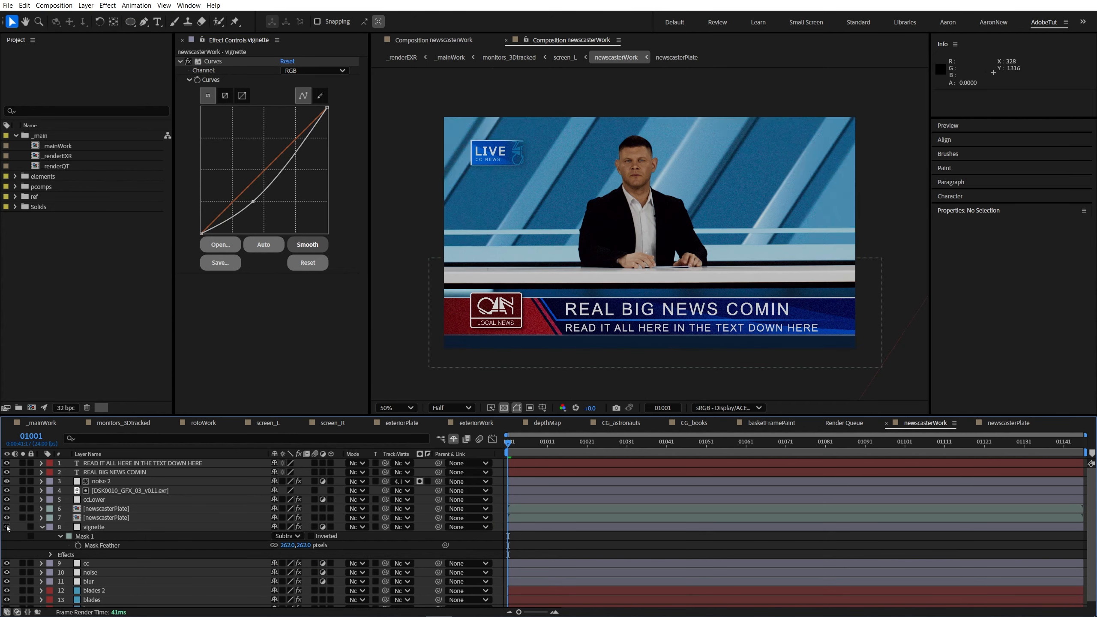
pyautogui.click(6, 528)
pyautogui.click(7, 528)
pyautogui.click(7, 528)
pyautogui.scroll(-2, 686, 278)
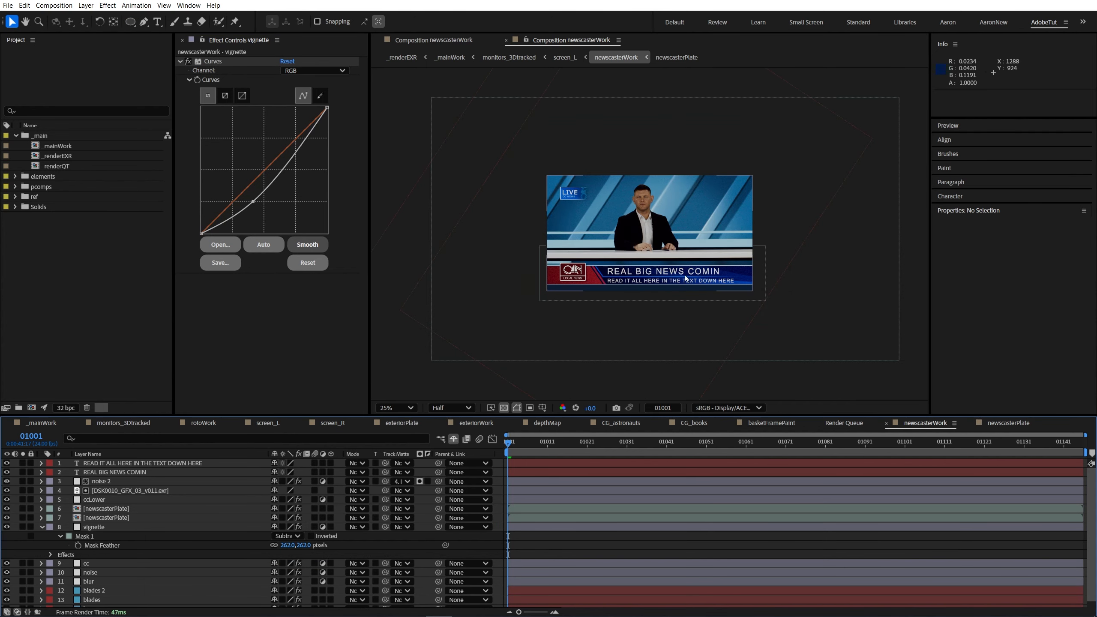
pyautogui.scroll(2, 686, 282)
pyautogui.click(42, 526)
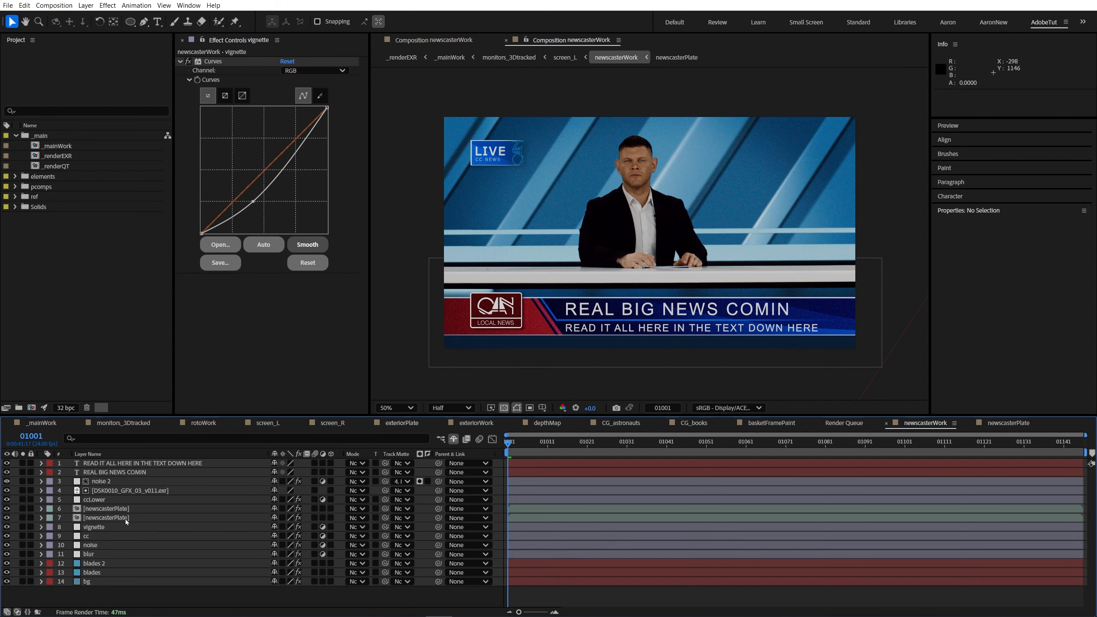
# - Solo the two newscasterPlate layers in turn to examine which parts of the newscaster and desk each contributes
pyautogui.click(124, 518)
pyautogui.click(23, 509)
pyautogui.click(23, 518)
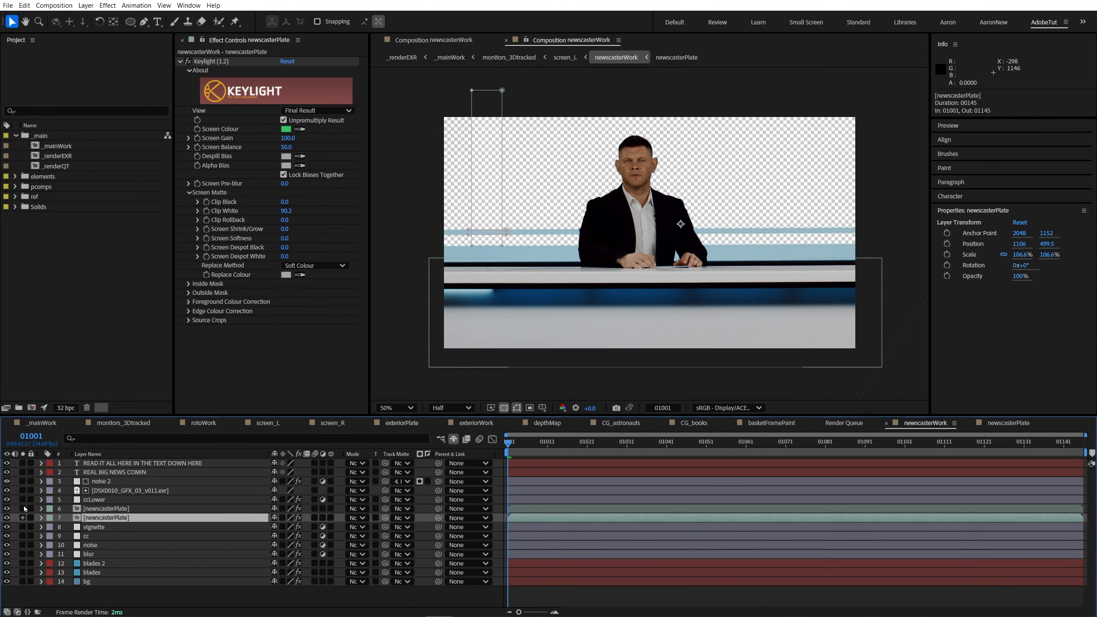
pyautogui.moveTo(23, 518); pyautogui.dragTo(22, 509)
pyautogui.click(90, 510)
pyautogui.click(102, 517)
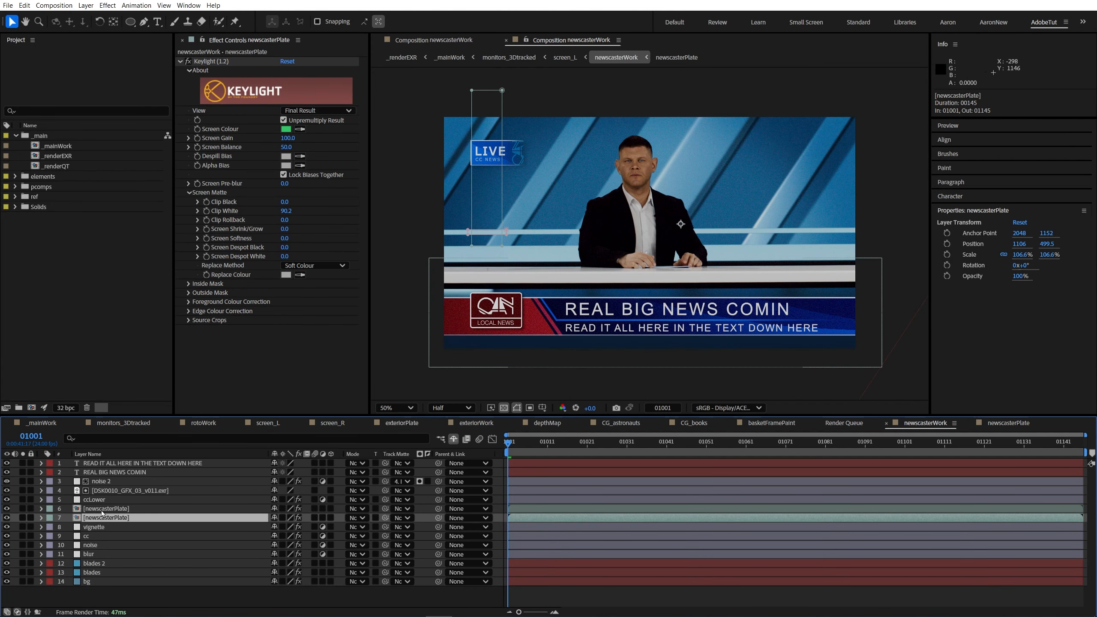
pyautogui.click(102, 509)
pyautogui.click(102, 517)
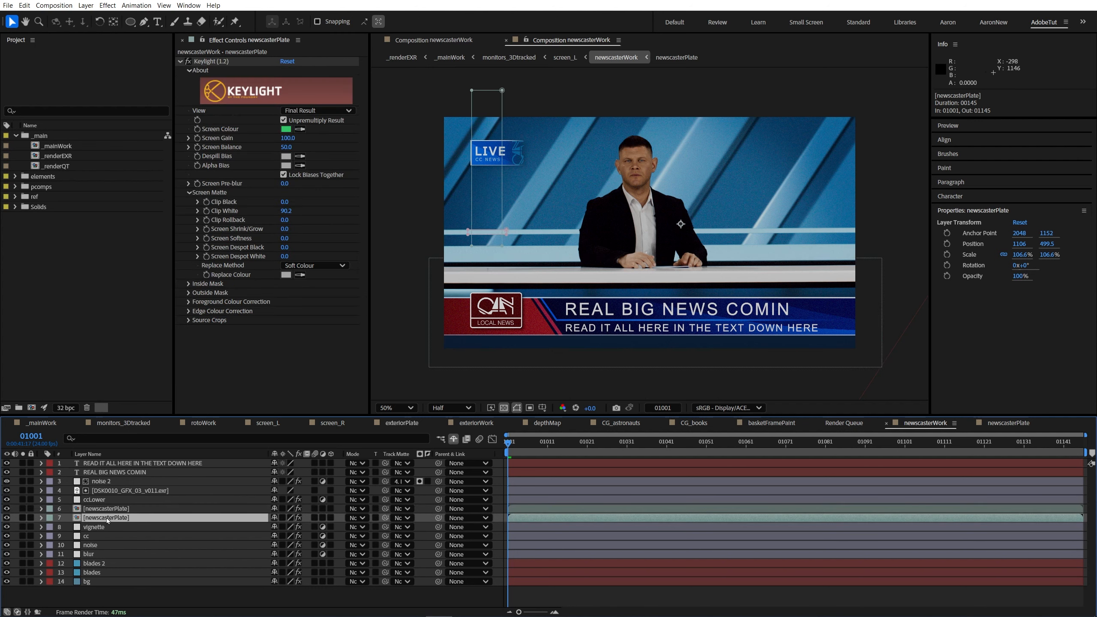
# - Add Levels with a gamma of 1.10 to the keyed newscasterPlate layer and copy it to the desk's newscasterPlate layer
pyautogui.hotkey('ctrl', 'space')
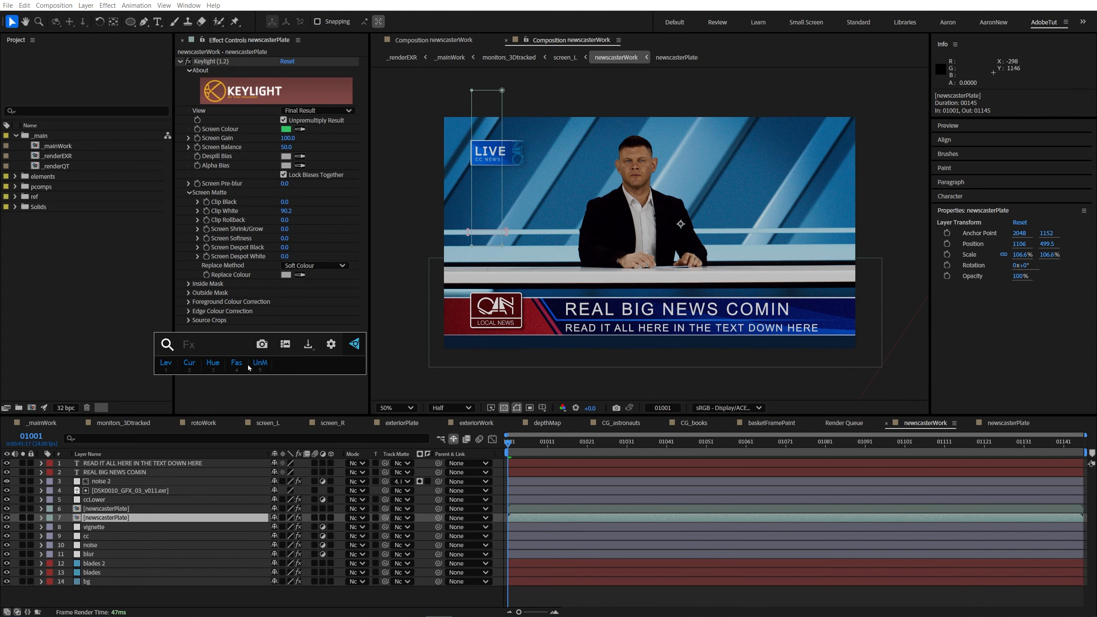
pyautogui.click(166, 363)
pyautogui.moveTo(273, 332); pyautogui.dragTo(270, 333)
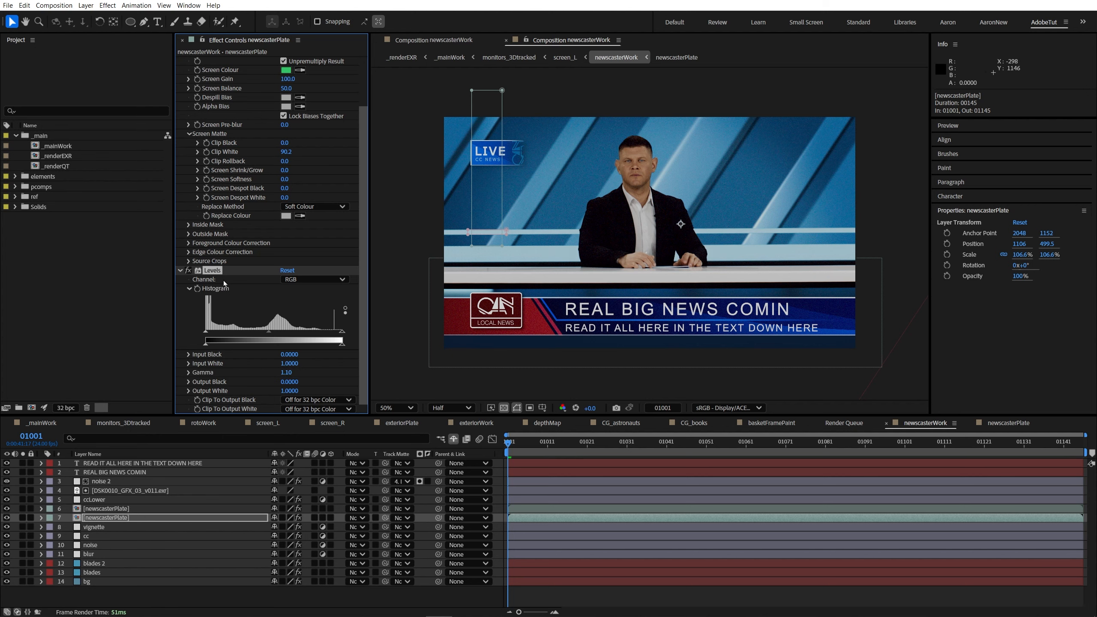
pyautogui.hotkey('ctrl', 'c')
pyautogui.click(629, 300)
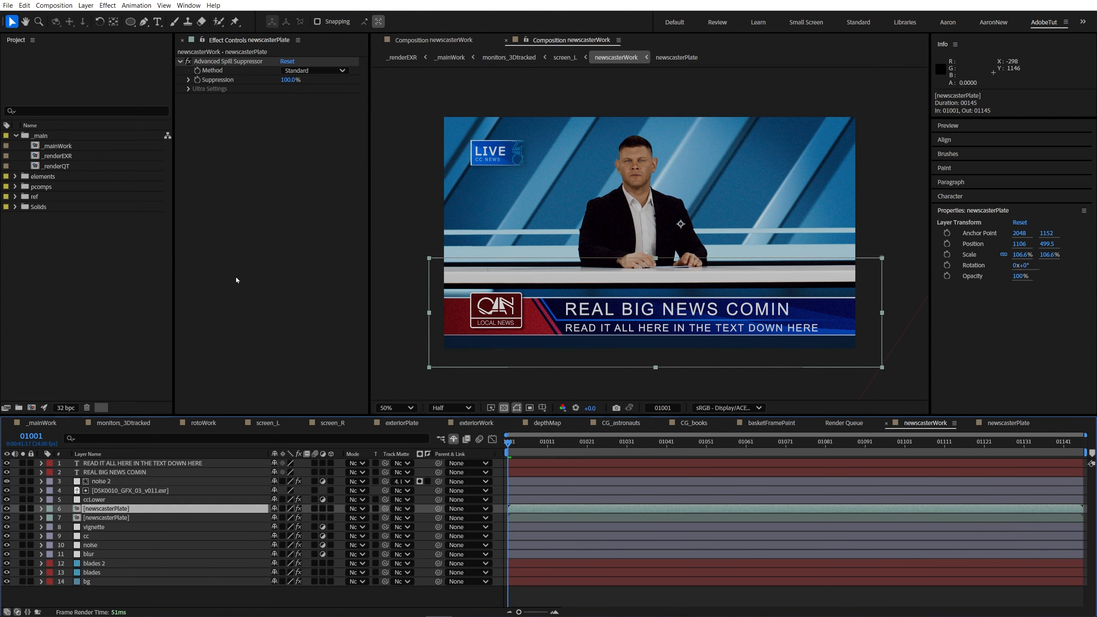
pyautogui.hotkey('ctrl', 'v')
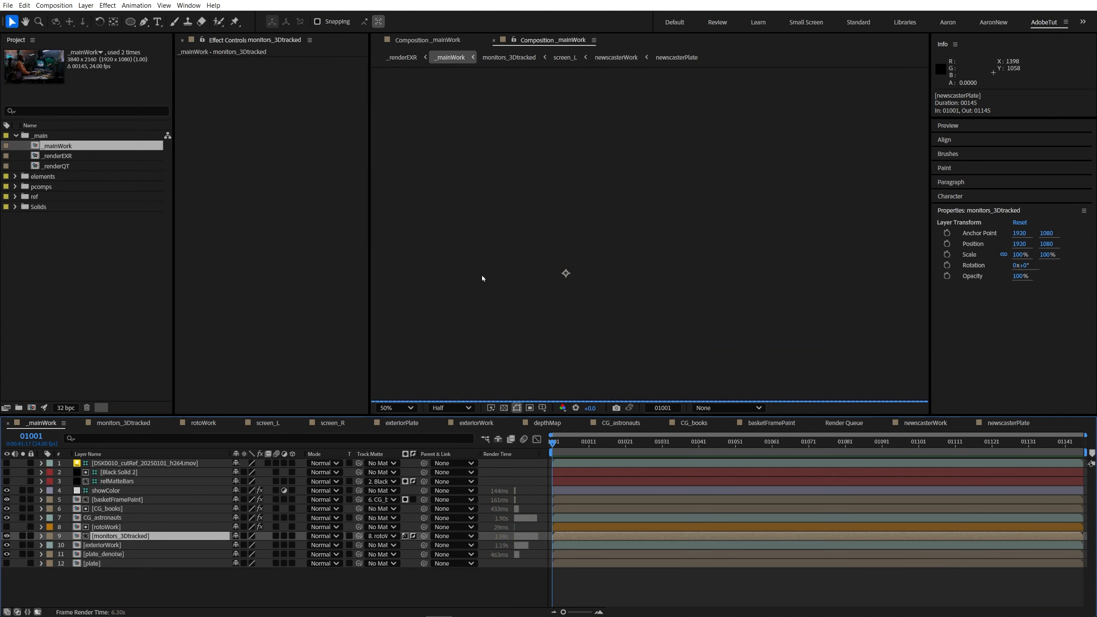
# - Check the regraded newscast on the left monitor in an enlarged, fitted view of _mainWork
pyautogui.press('`')
pyautogui.hotkey('shift', '/')
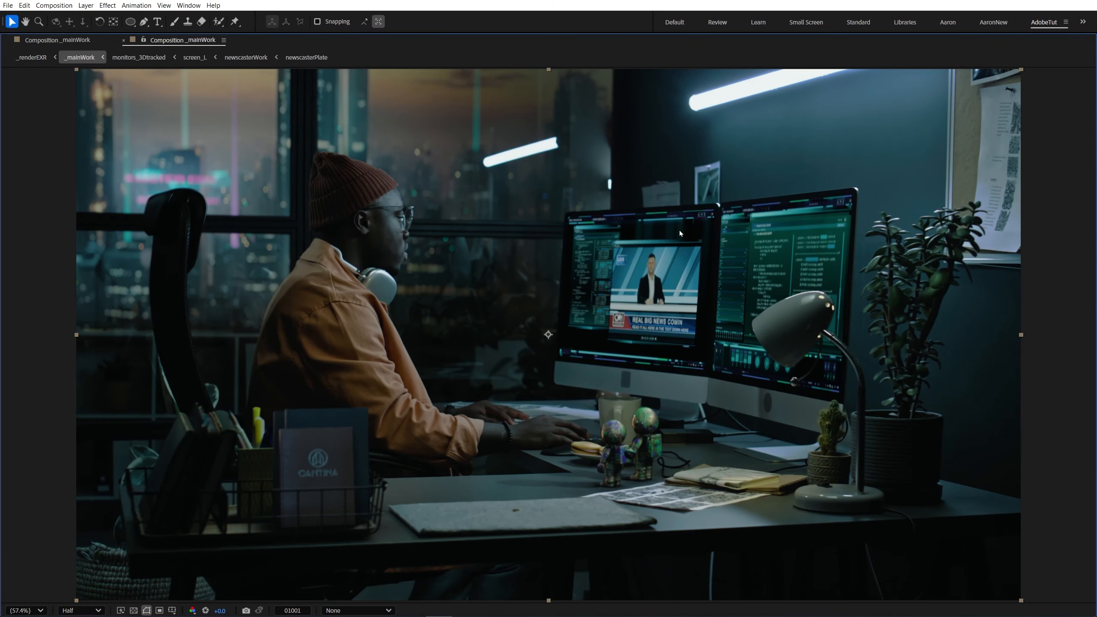
pyautogui.press('`')
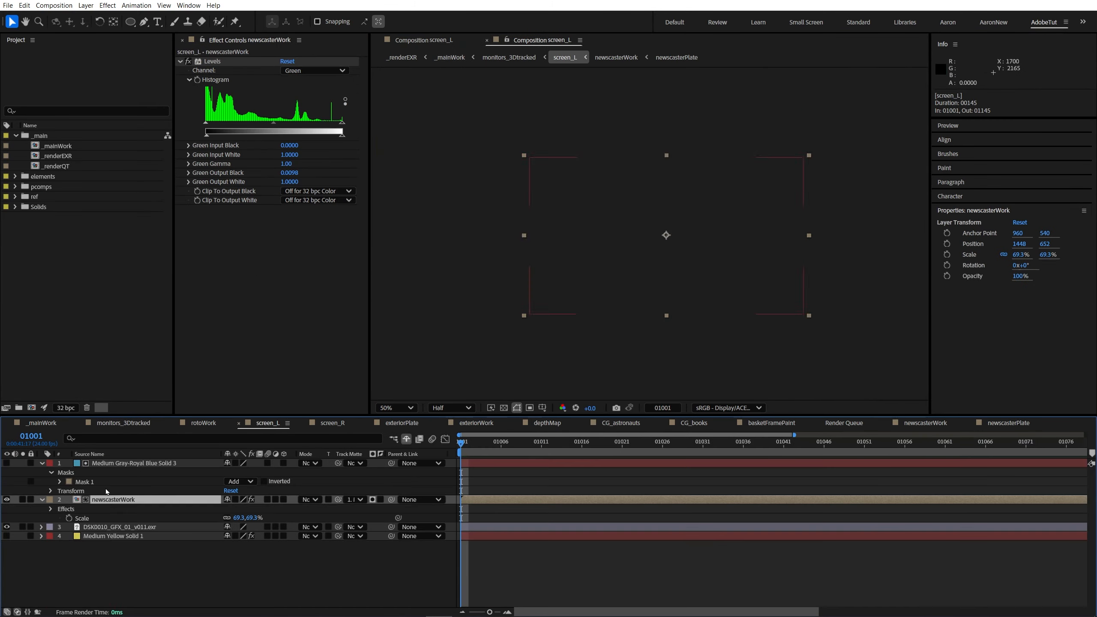
# - Reopen newscasterWork from screen_L and change the bg layer's Fill color to a slightly brighter, less saturated blue
pyautogui.doubleClick(111, 501)
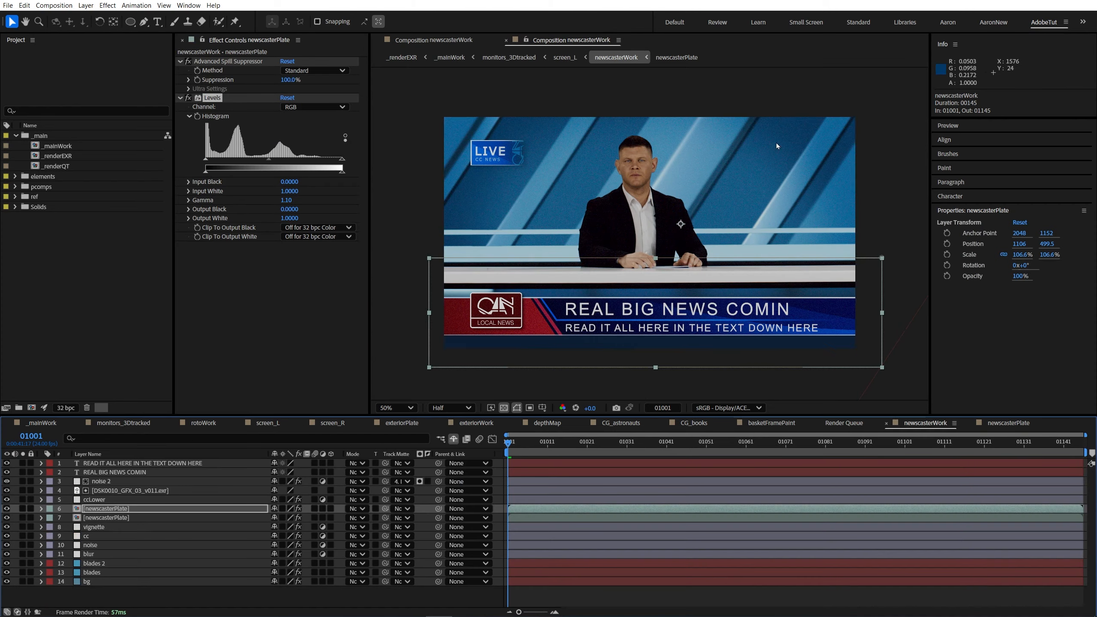
pyautogui.click(135, 581)
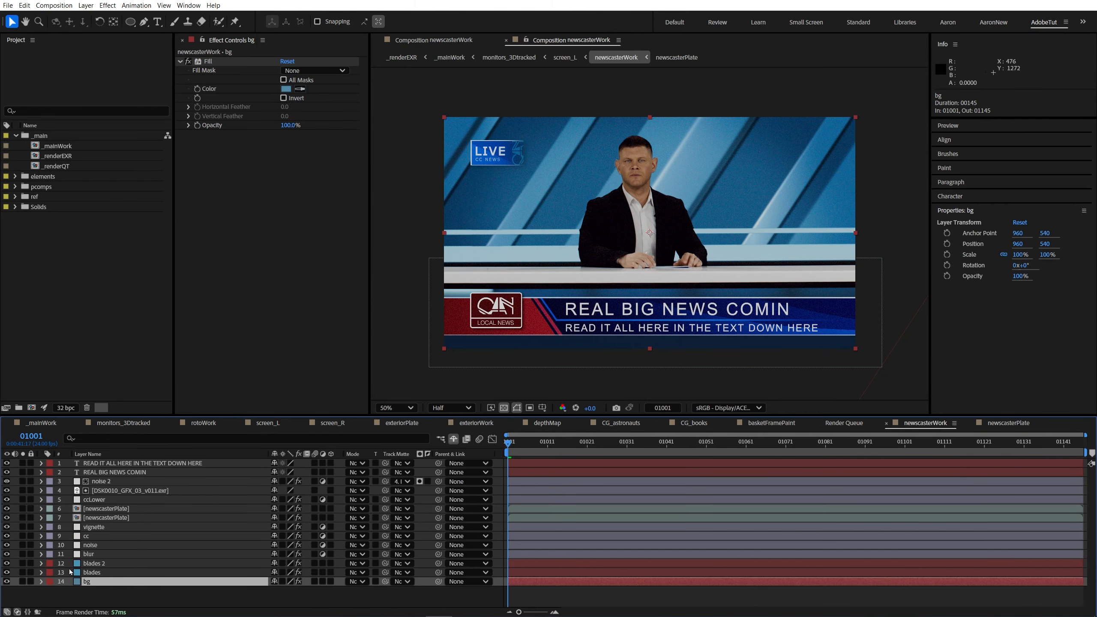
pyautogui.click(81, 573)
pyautogui.click(107, 582)
pyautogui.click(286, 89)
pyautogui.moveTo(500, 306); pyautogui.dragTo(490, 293)
pyautogui.click(655, 244)
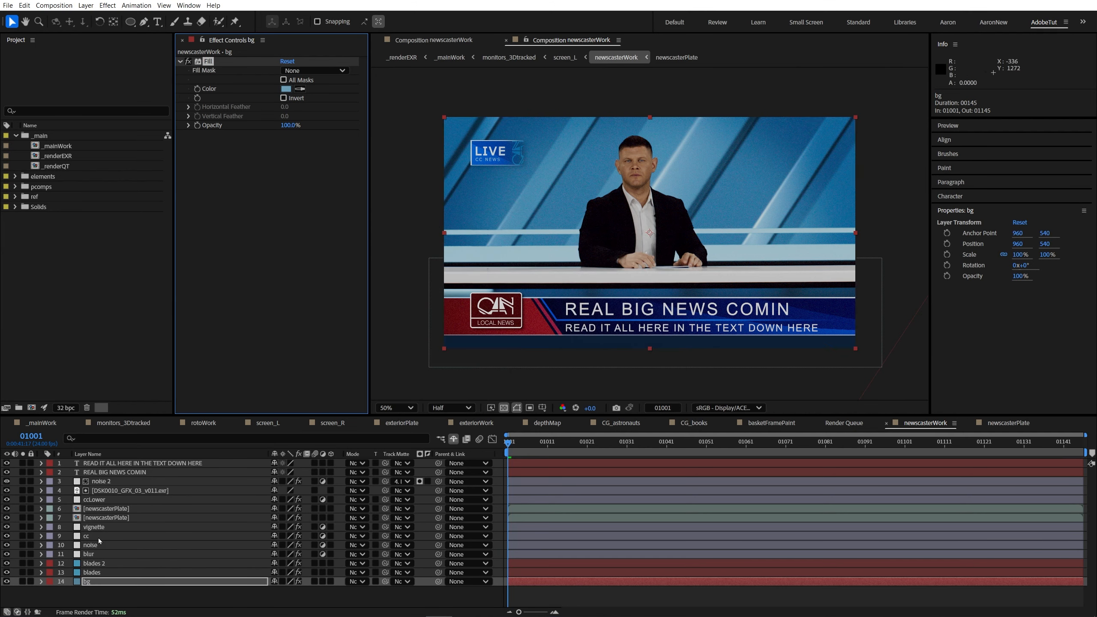
# - Lower the Output White of the cc layer's Levels effect to 0.5333
pyautogui.click(96, 554)
pyautogui.click(91, 536)
pyautogui.moveTo(324, 135); pyautogui.dragTo(279, 137)
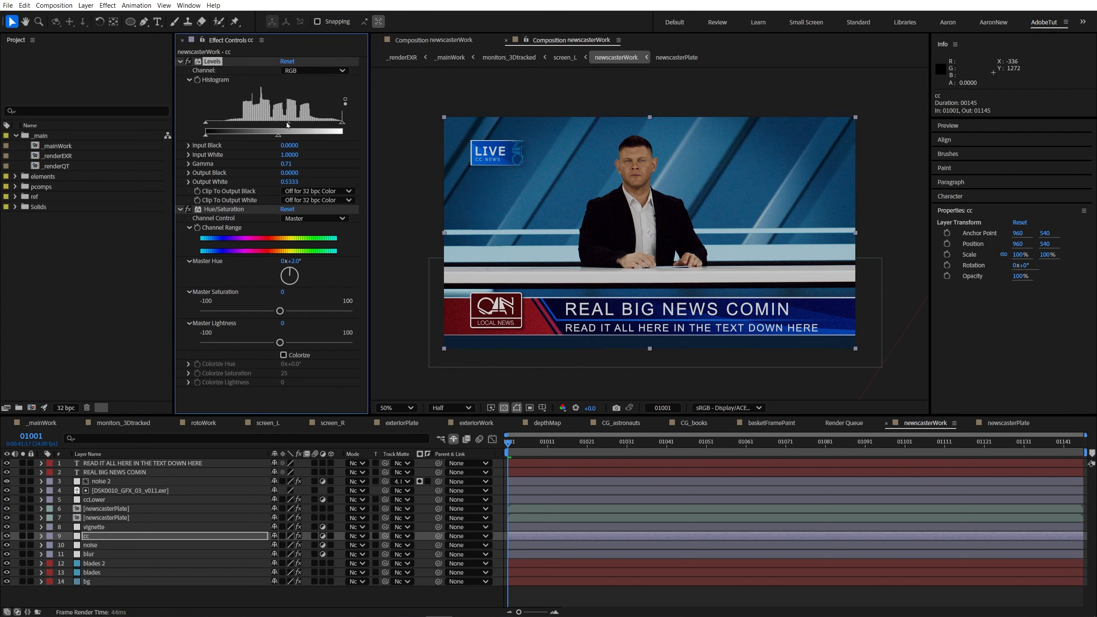
# - Compare the newscast with the overlay graphics, noise 2 and title text hidden and shown
pyautogui.click(129, 491)
pyautogui.moveTo(7, 491); pyautogui.dragTo(6, 464)
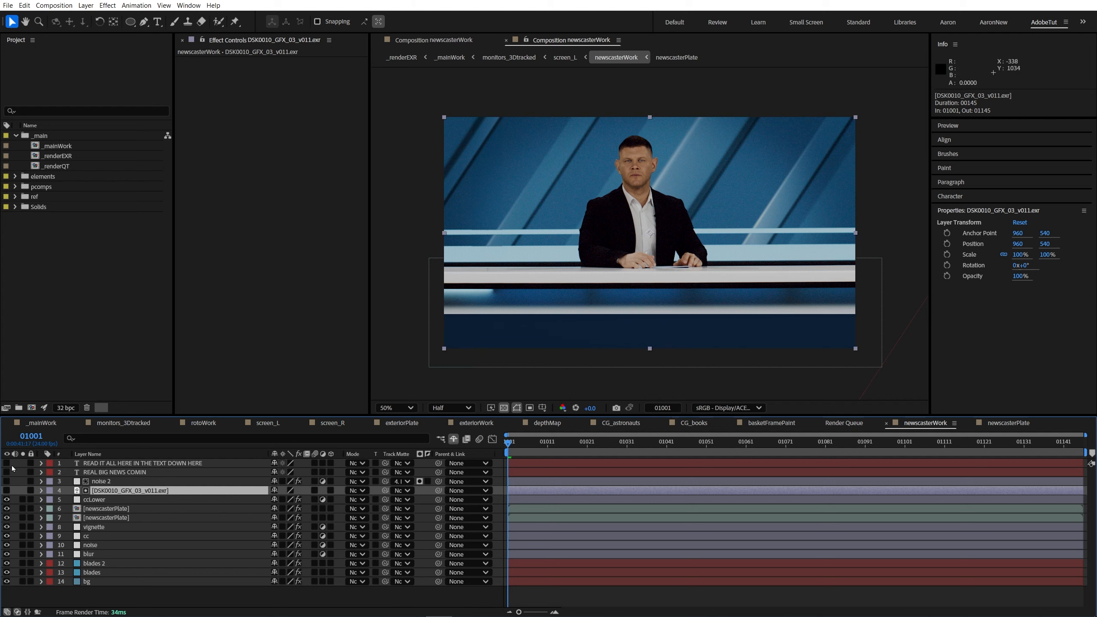
pyautogui.moveTo(7, 464); pyautogui.dragTo(6, 491)
# - Review the noise 2, cc and noise layers and fine-tune the Fast Box Blur radius on the blur layer
pyautogui.click(129, 482)
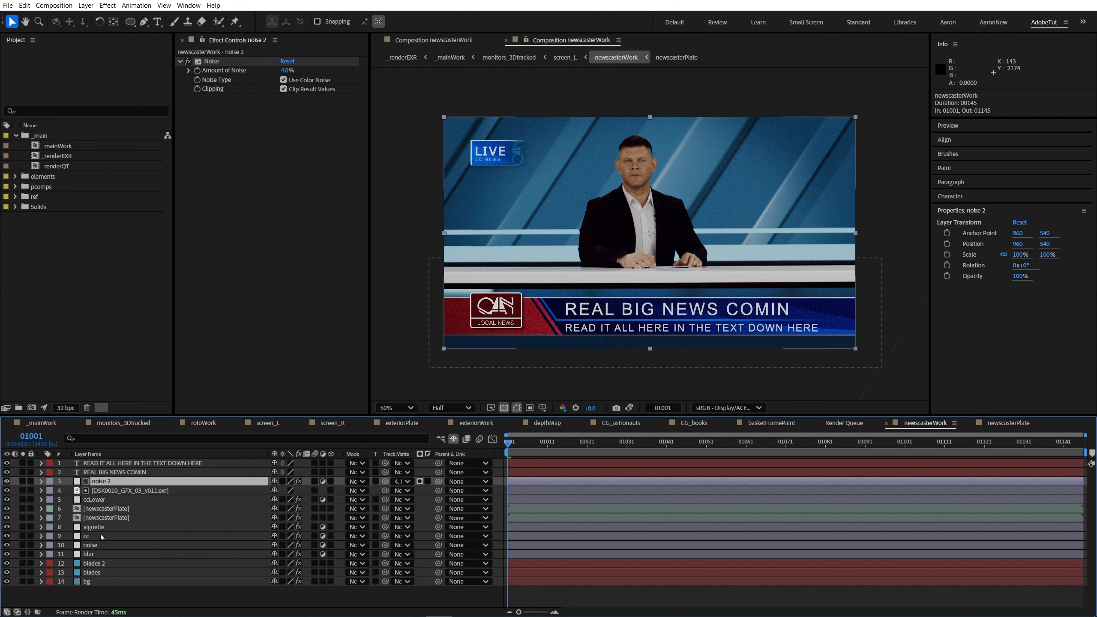
pyautogui.click(112, 535)
pyautogui.click(113, 545)
pyautogui.click(112, 554)
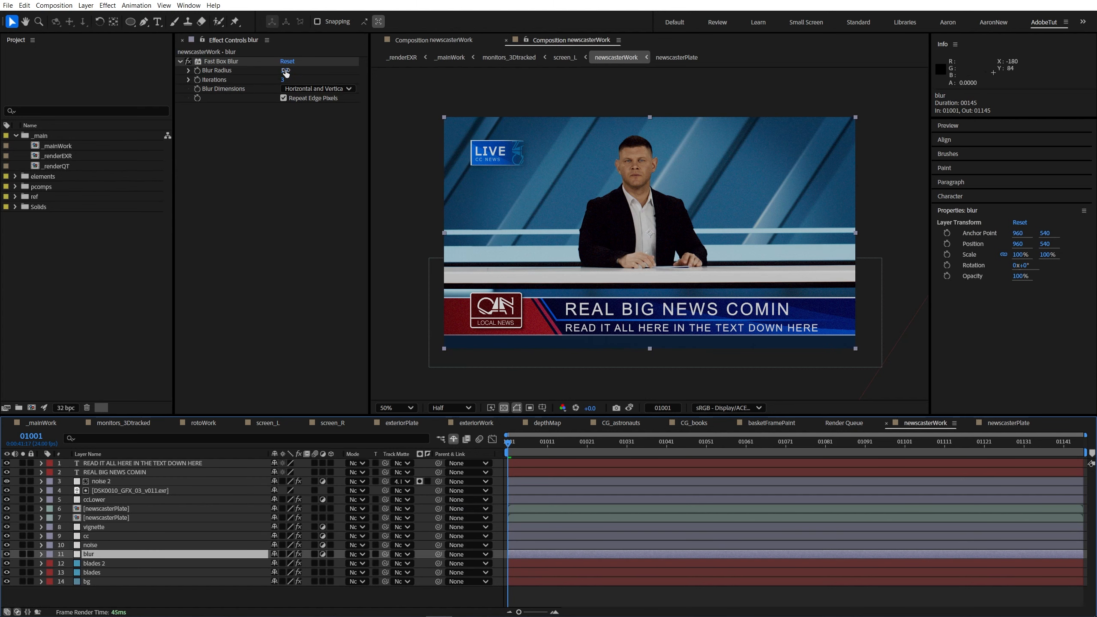
pyautogui.moveTo(284, 71); pyautogui.dragTo(283, 70)
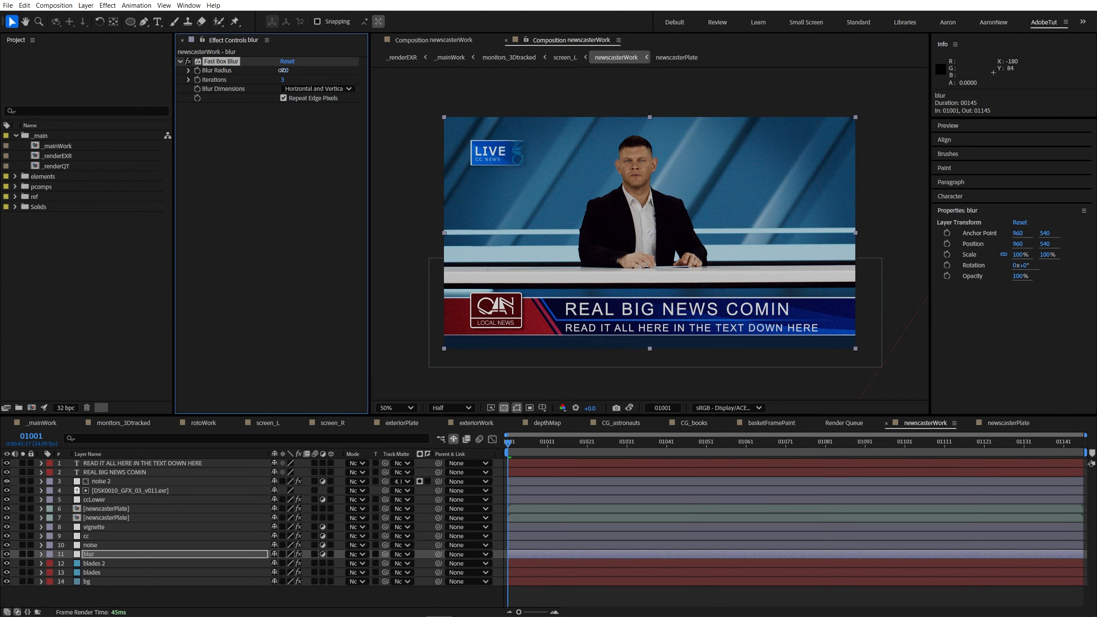
# - Return to _mainWork, set the viewer resolution to Full, and inspect the updated newscast in an enlarged view
pyautogui.doubleClick(156, 145)
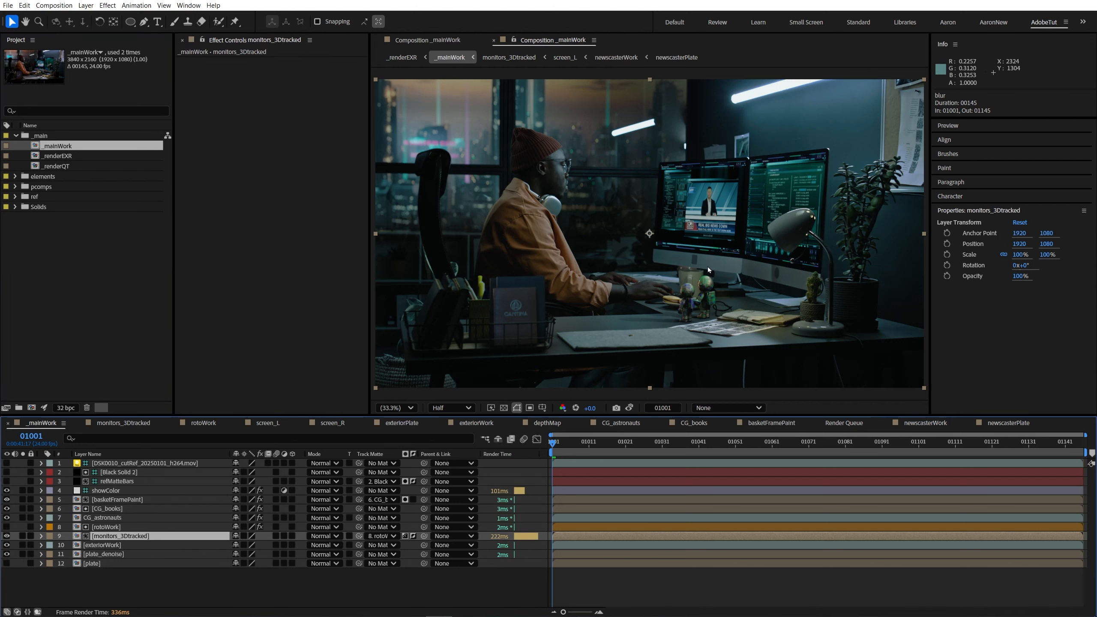
pyautogui.click(452, 408)
pyautogui.click(446, 442)
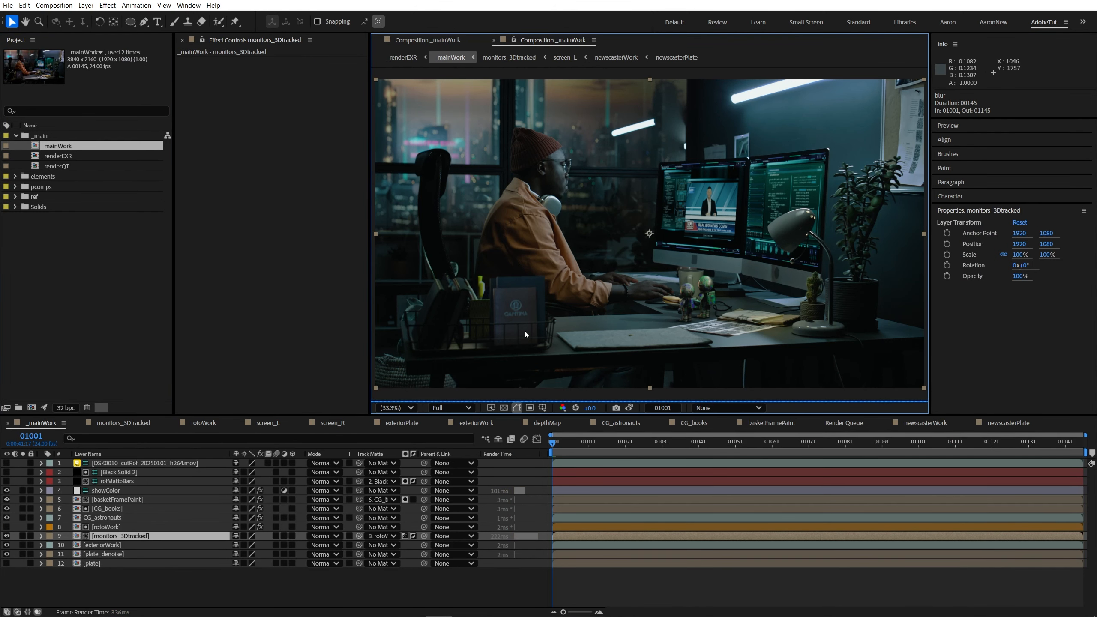
pyautogui.press('`')
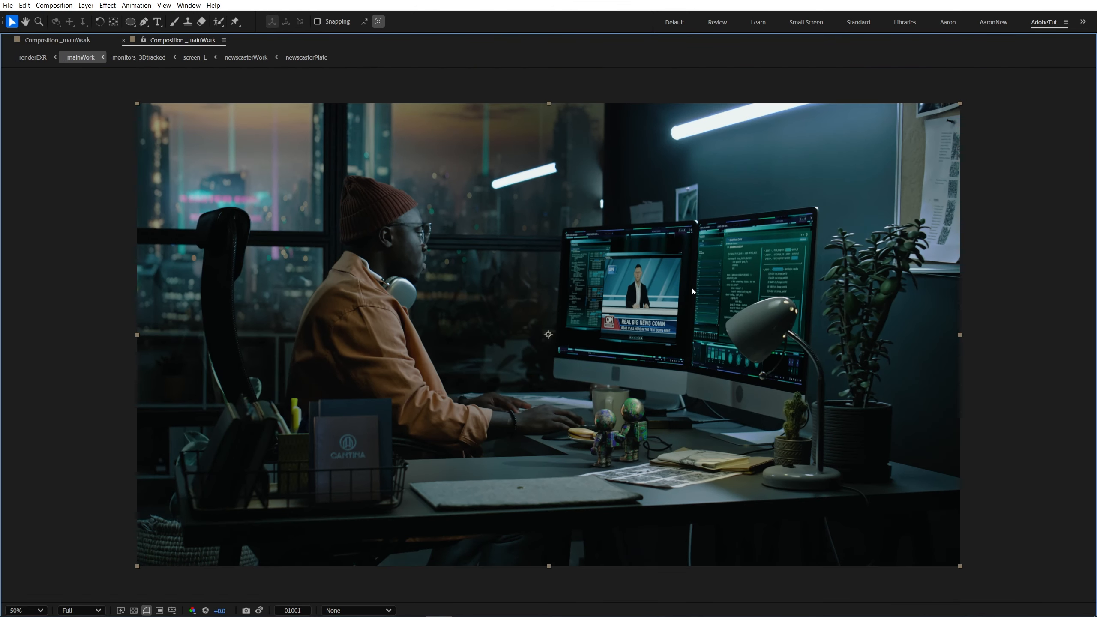